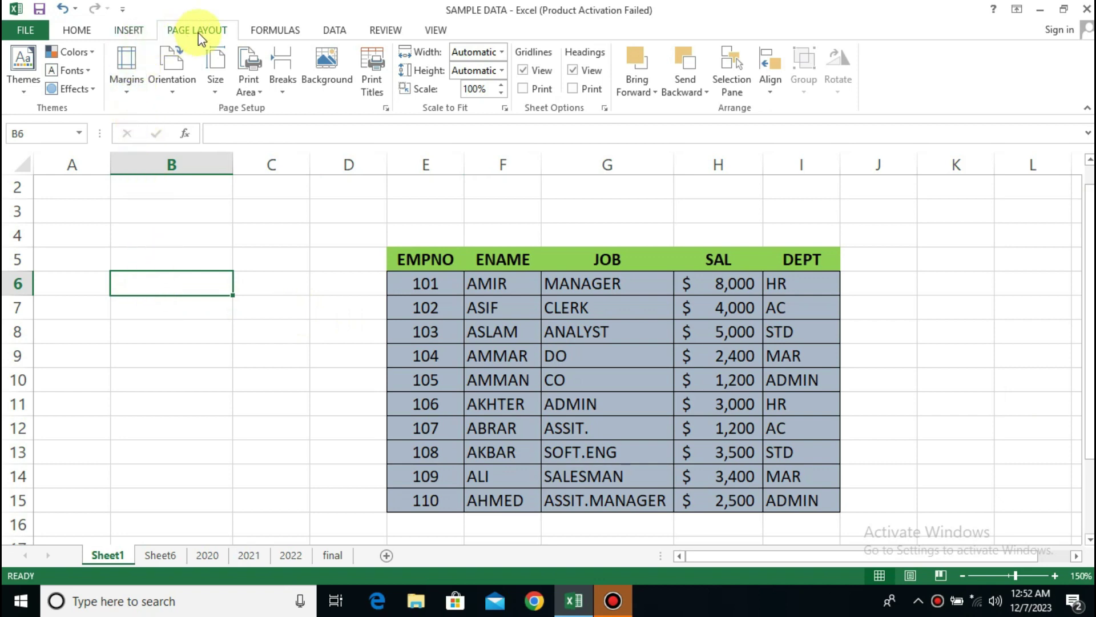
click(136, 31)
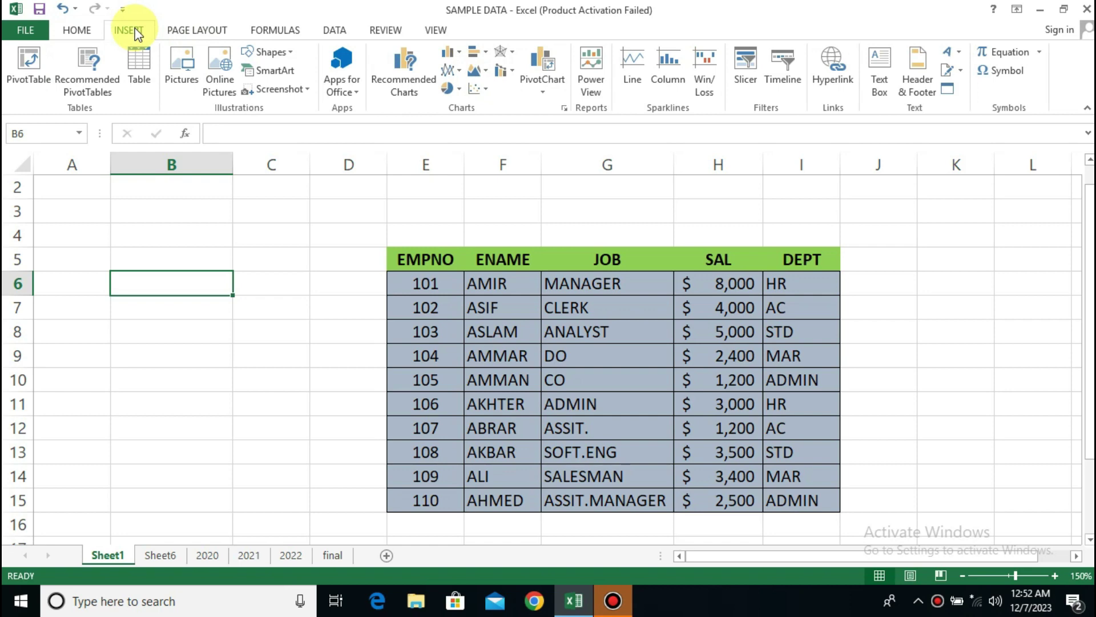
click(193, 30)
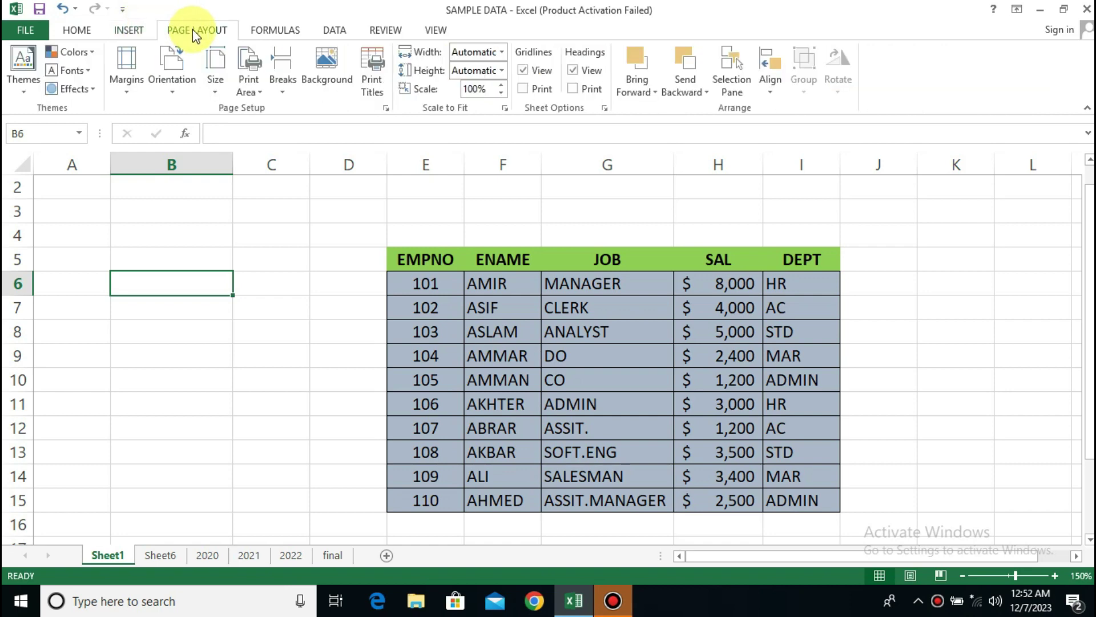
click(287, 242)
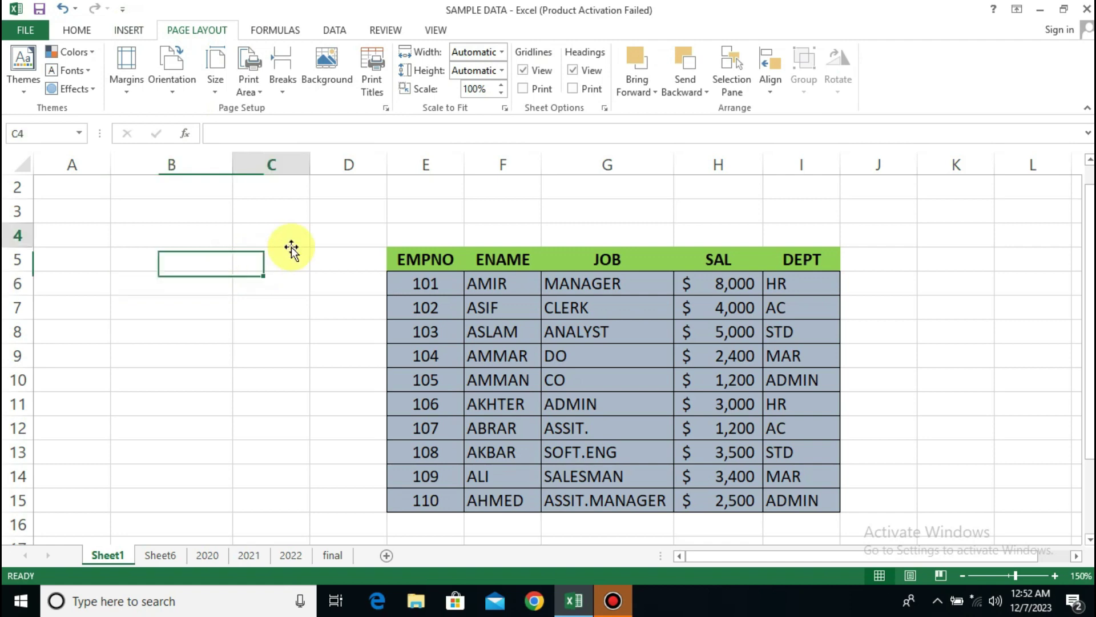
drag(421, 270, 820, 509)
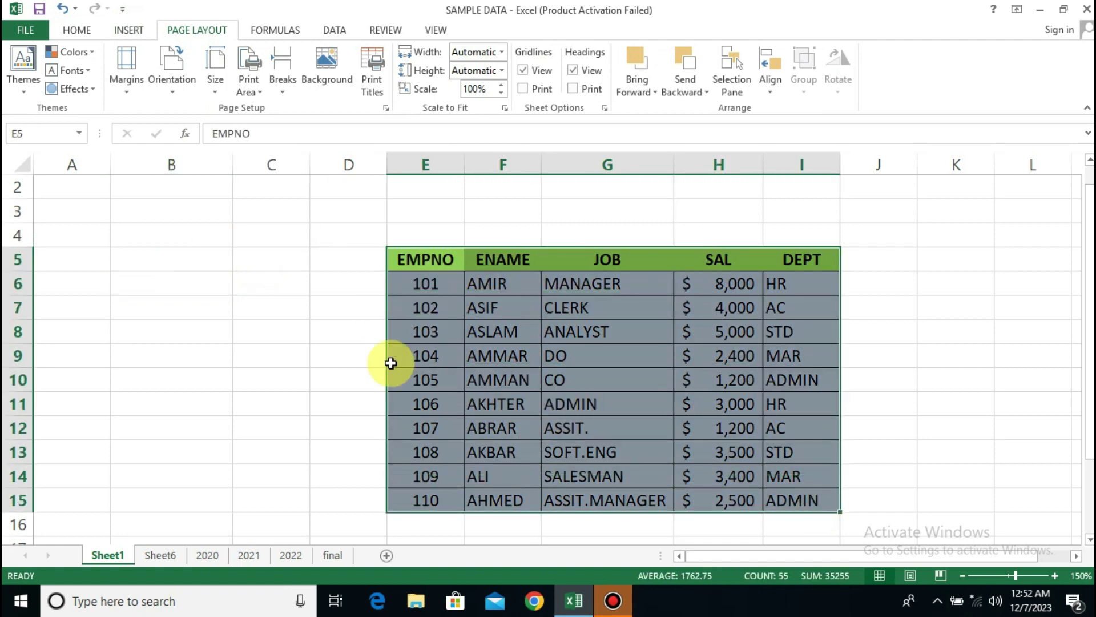
click(269, 337)
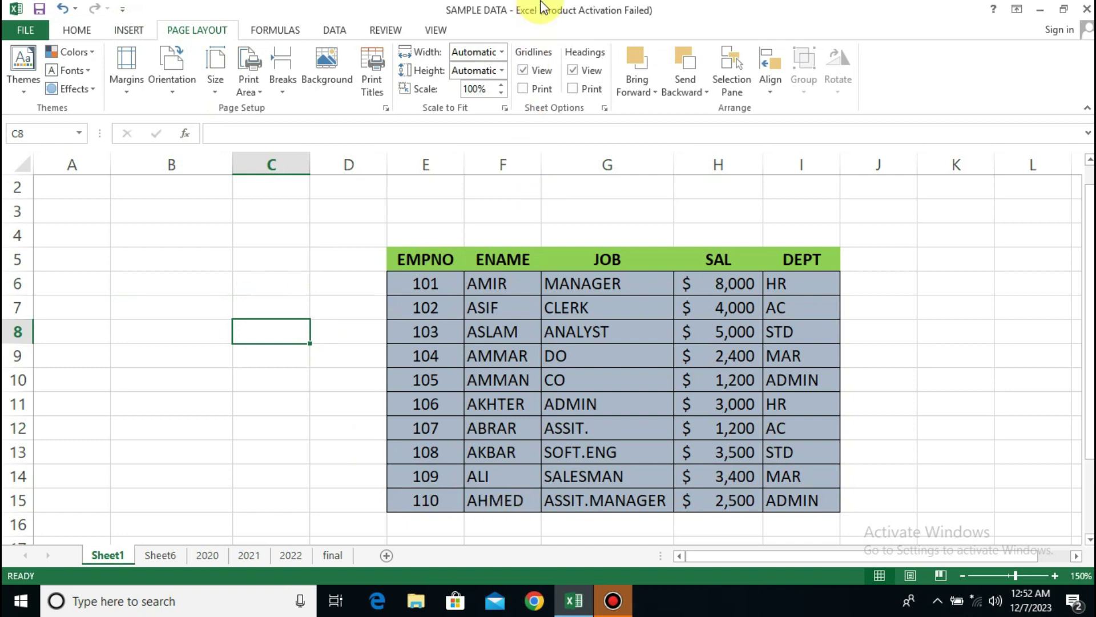
mouse_move(539, 7)
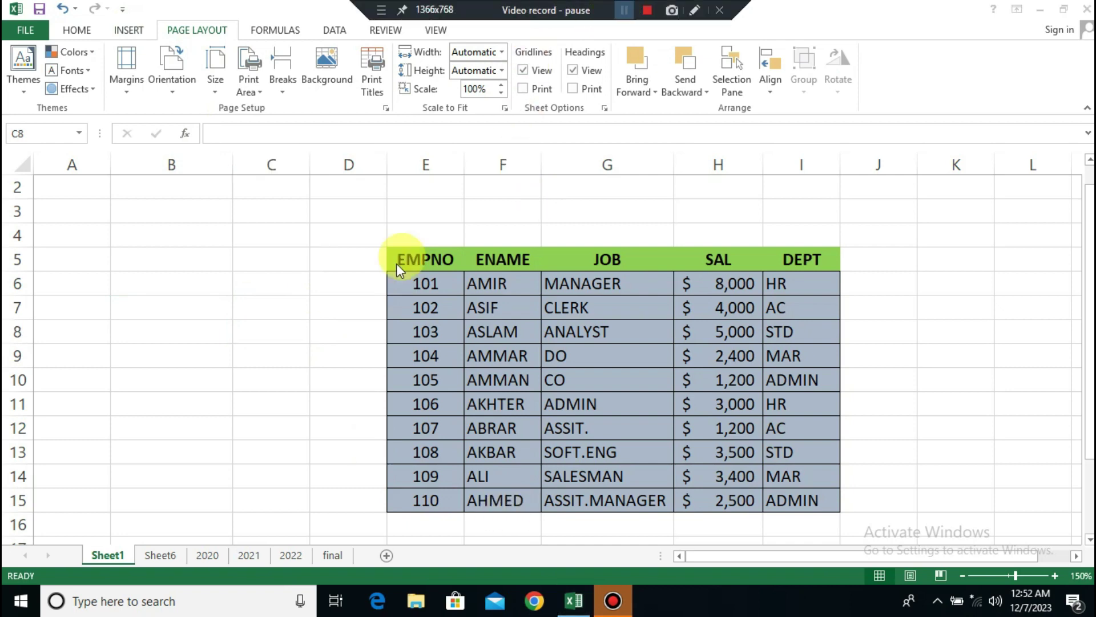
click(434, 259)
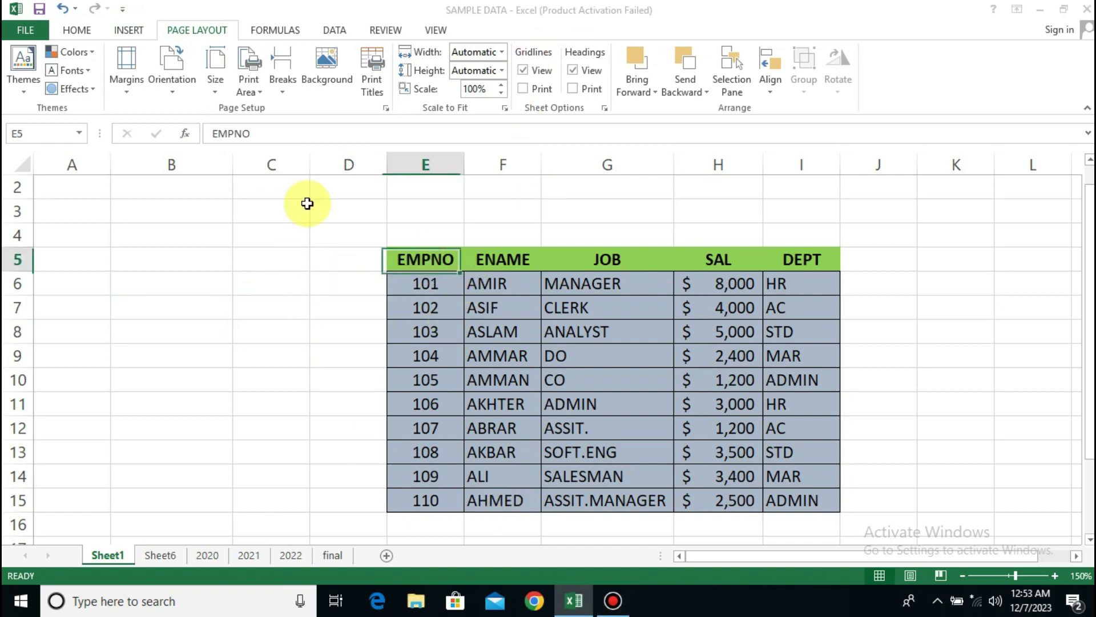
click(174, 91)
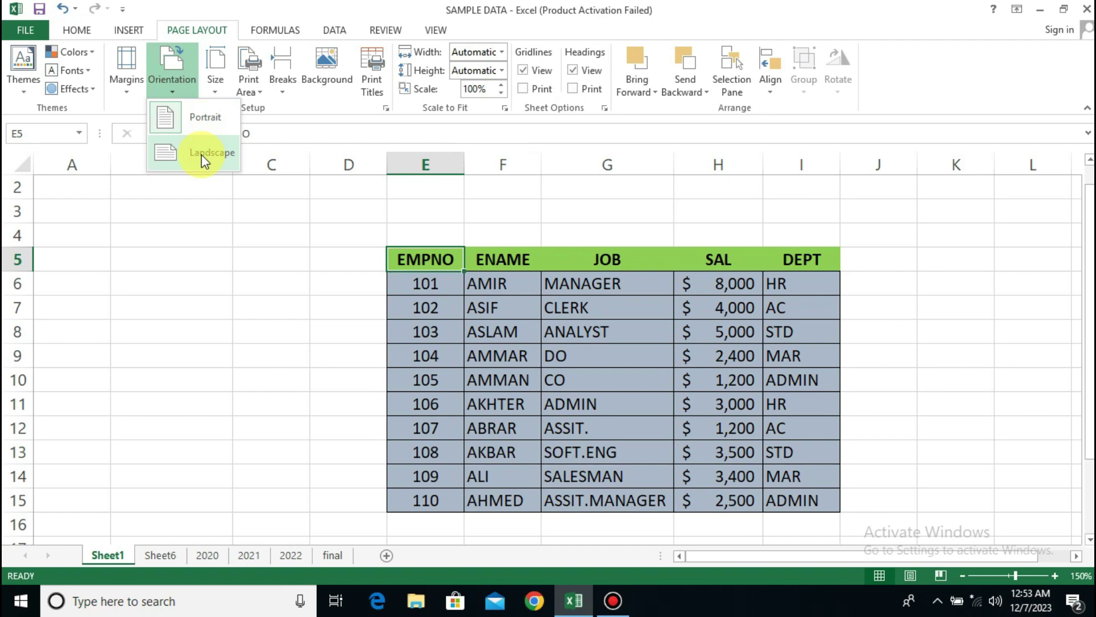
click(201, 240)
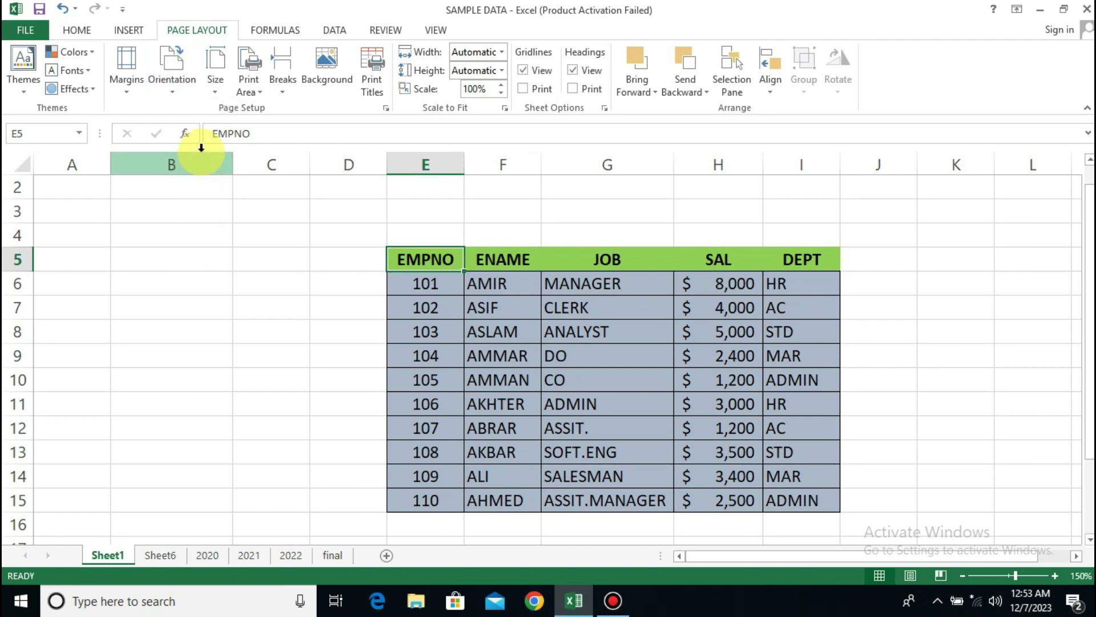
click(216, 95)
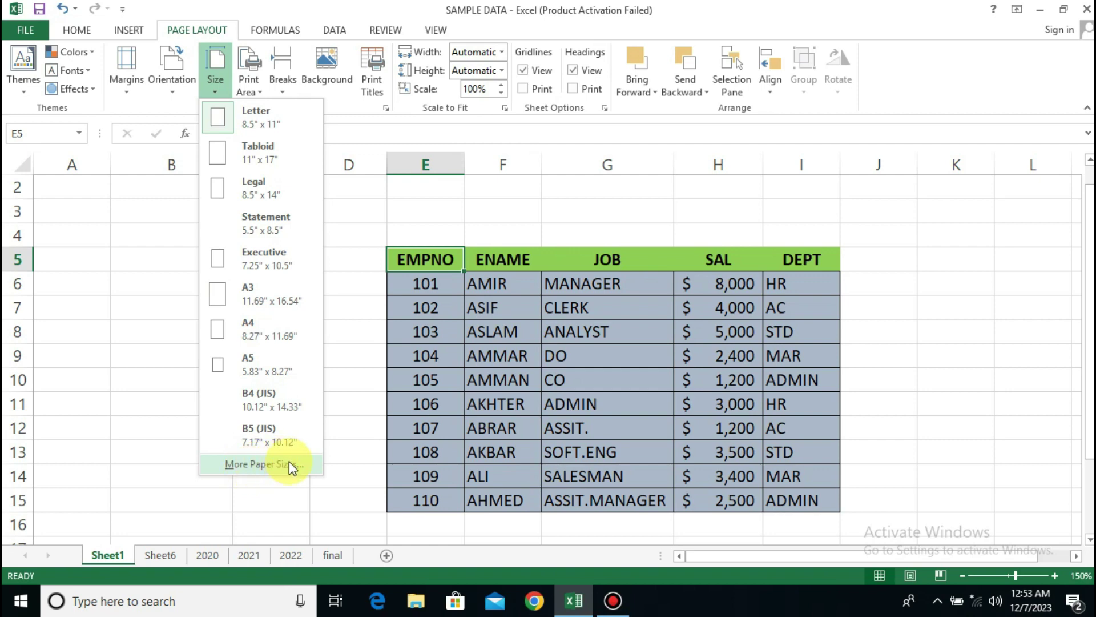
click(152, 302)
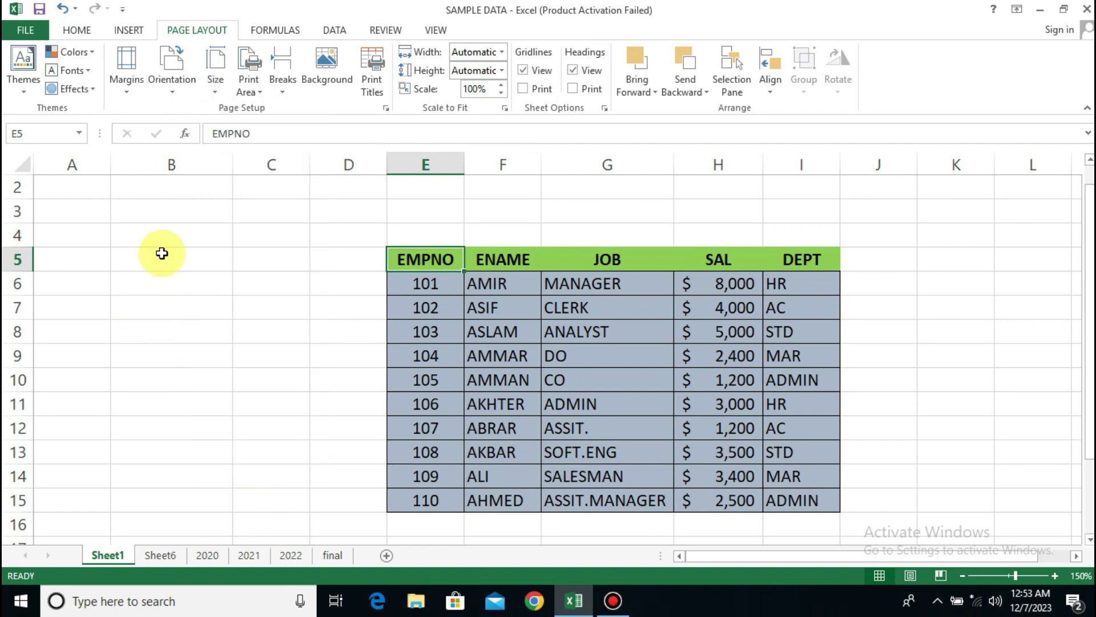
click(258, 91)
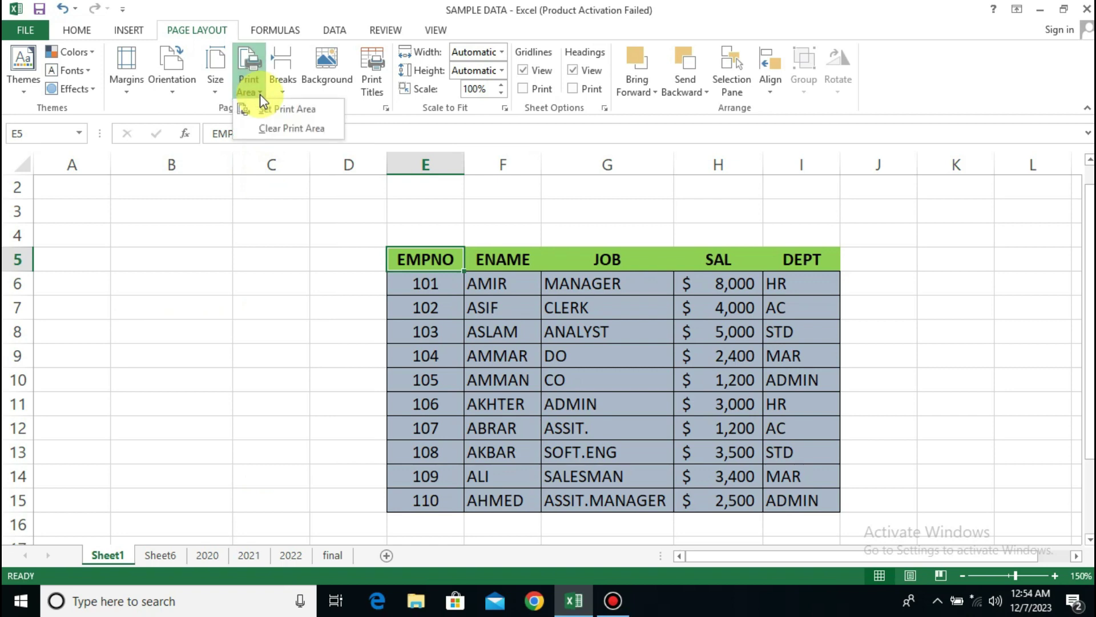
click(313, 116)
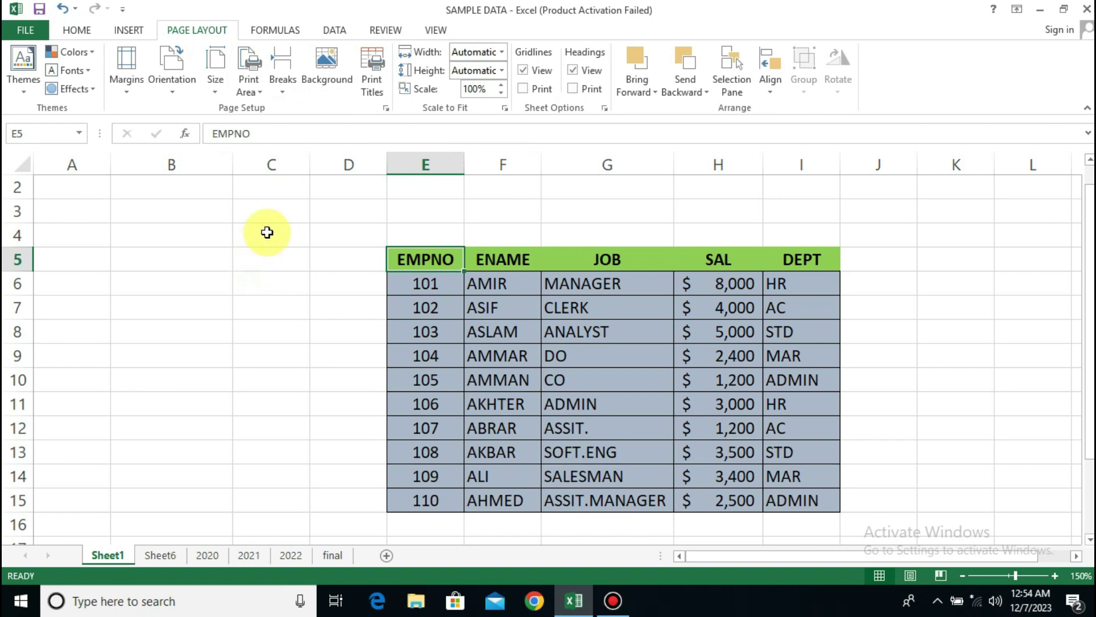
drag(265, 234, 371, 341)
click(190, 301)
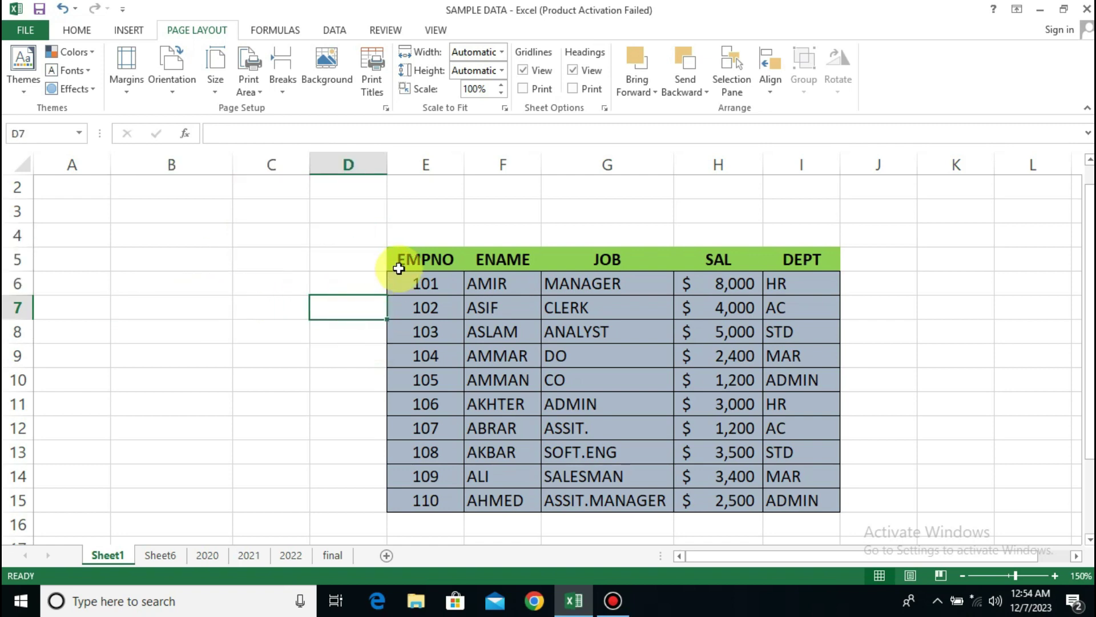
Set the employee table in E5:I15 as the print area of Sheet1
drag(419, 261, 829, 506)
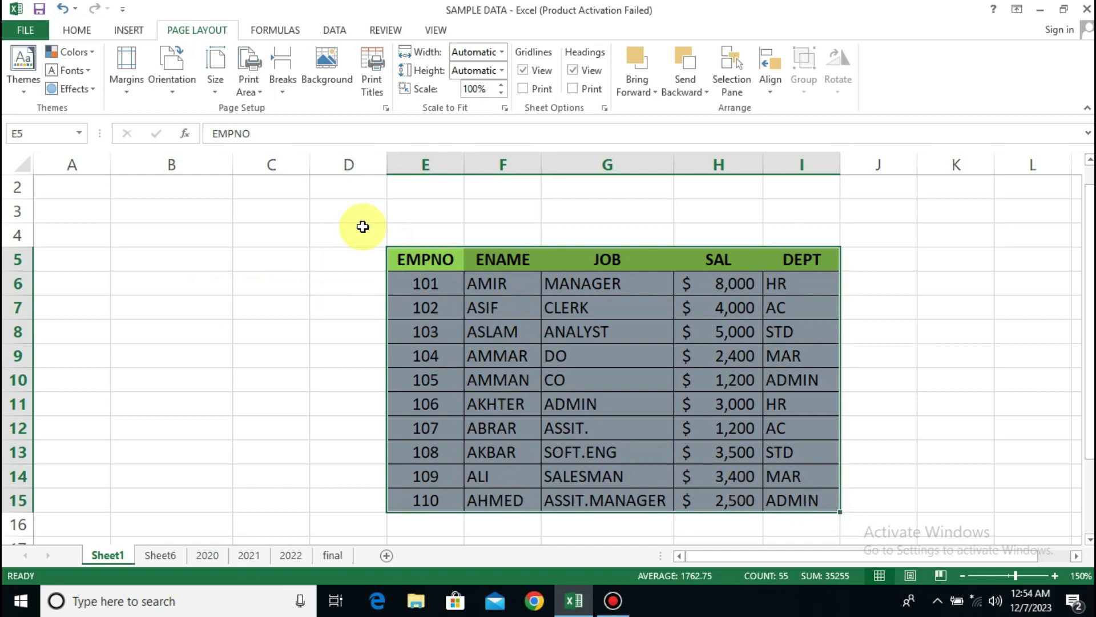
click(256, 90)
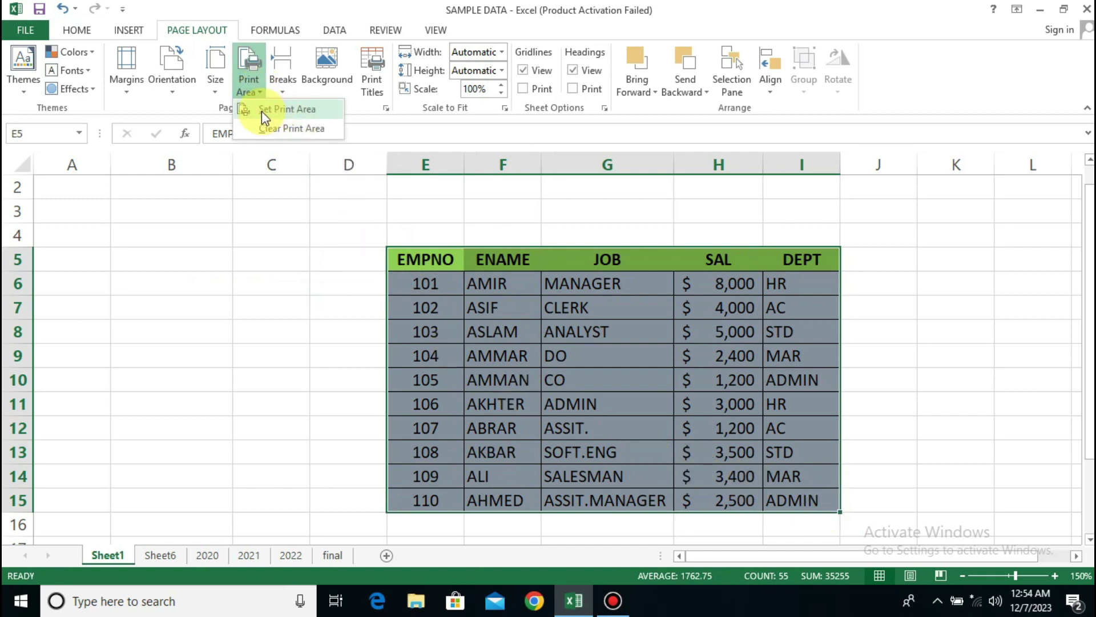
click(301, 109)
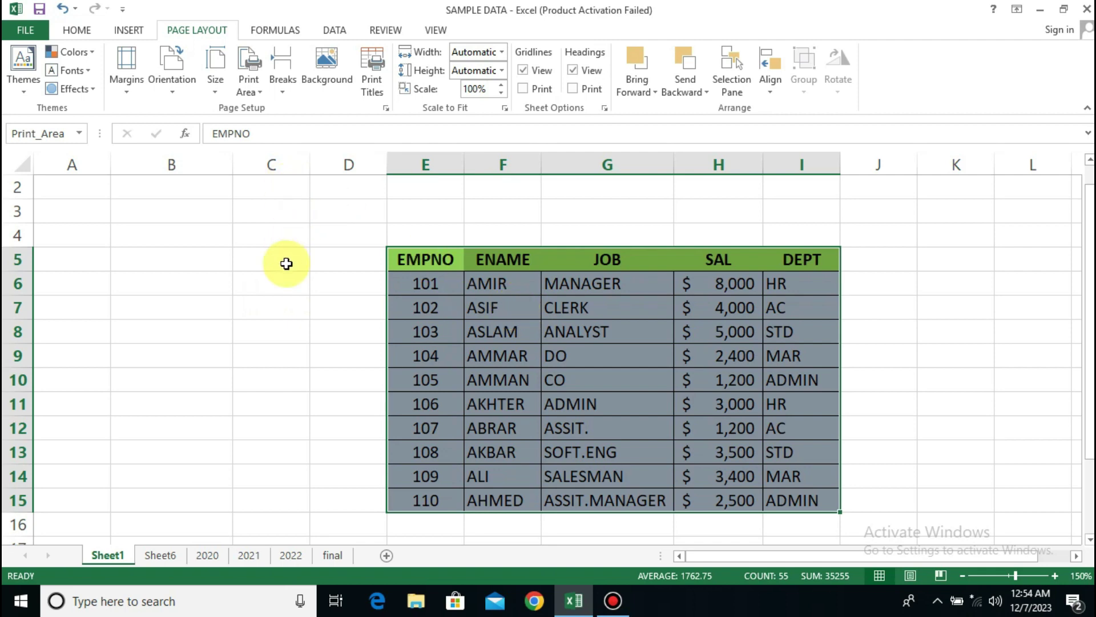
Add the empty range B16:D21 below the employee table to the print area
scroll(286, 263, down, 3)
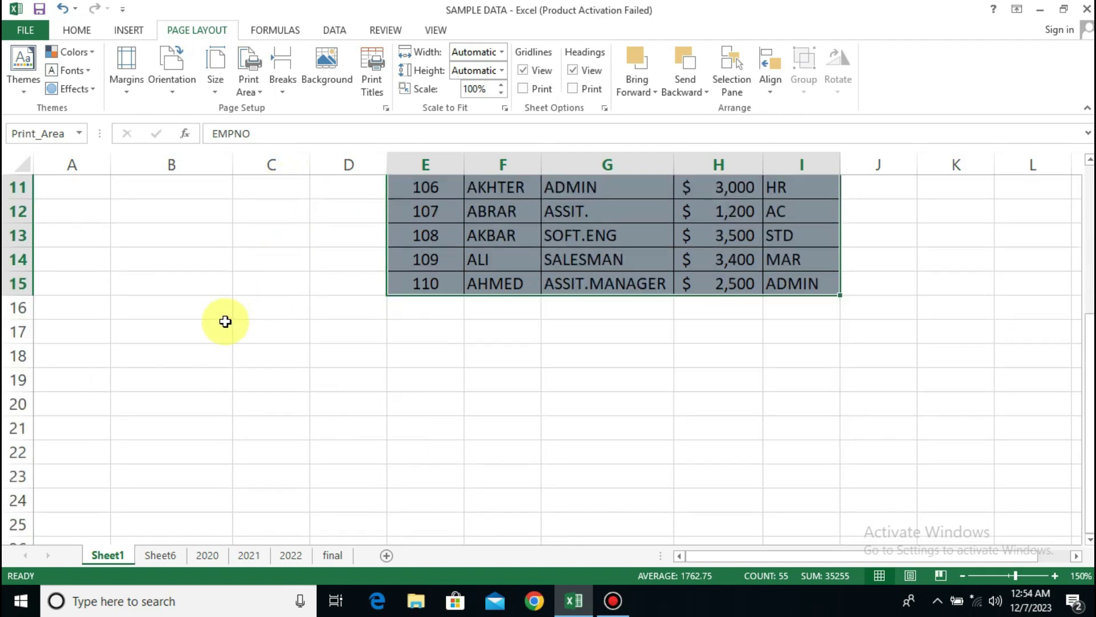
drag(160, 315, 343, 437)
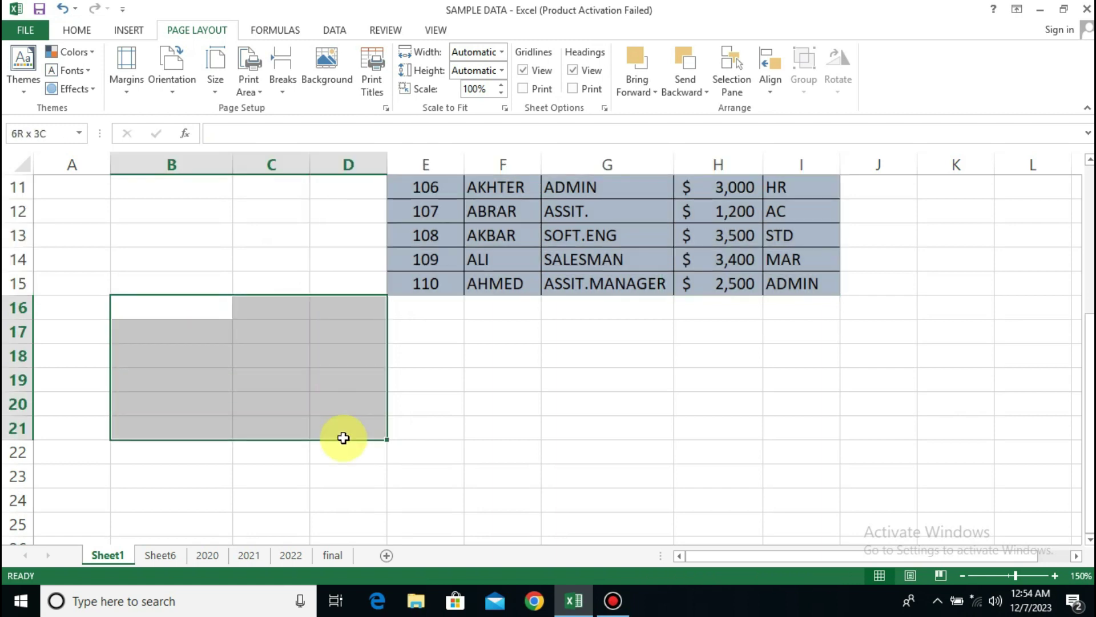
click(249, 86)
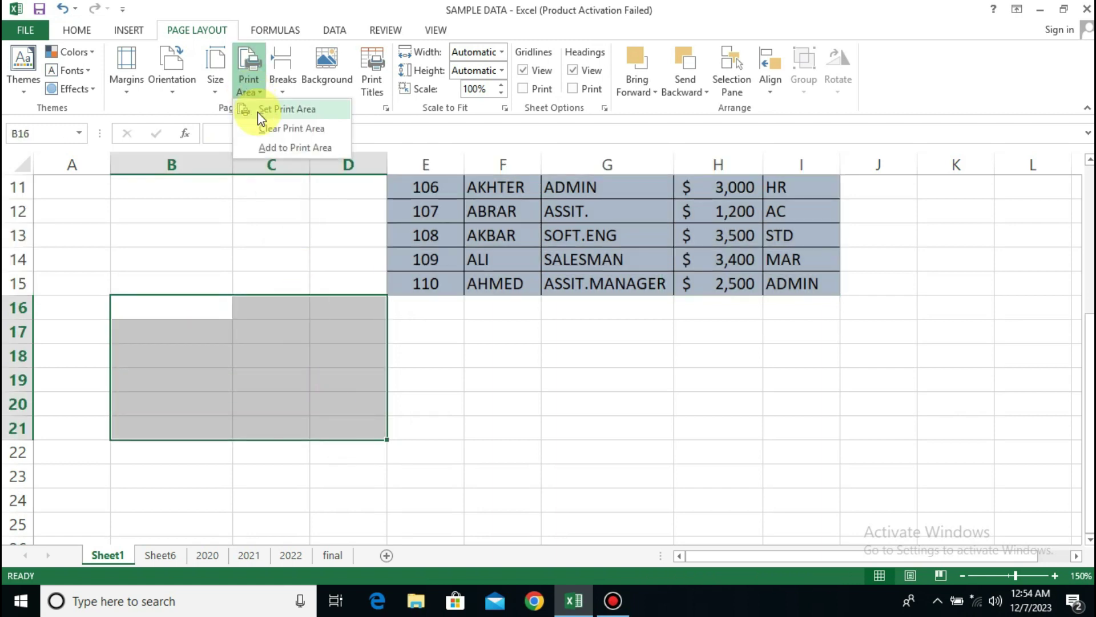
click(314, 154)
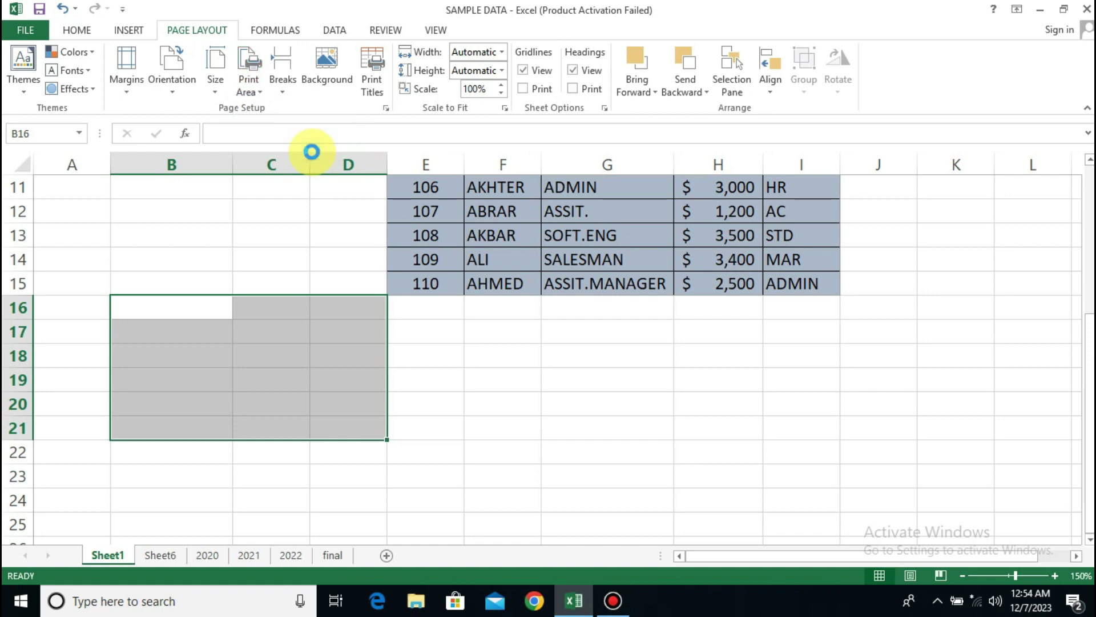
click(509, 499)
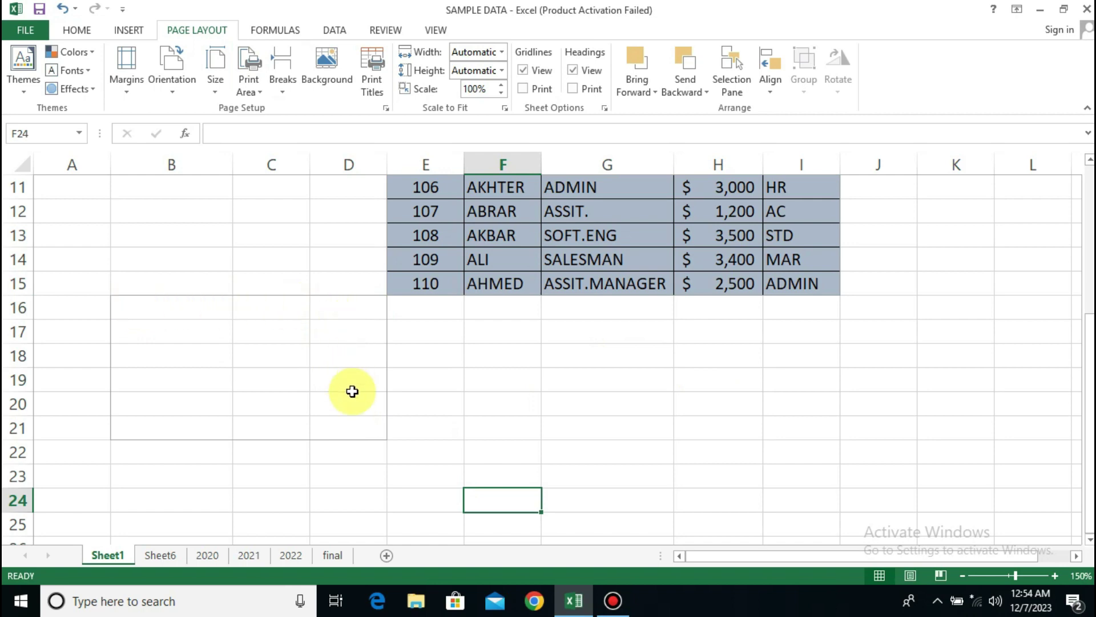
Add the range G18:J23 to the print area as another block
drag(645, 351, 876, 482)
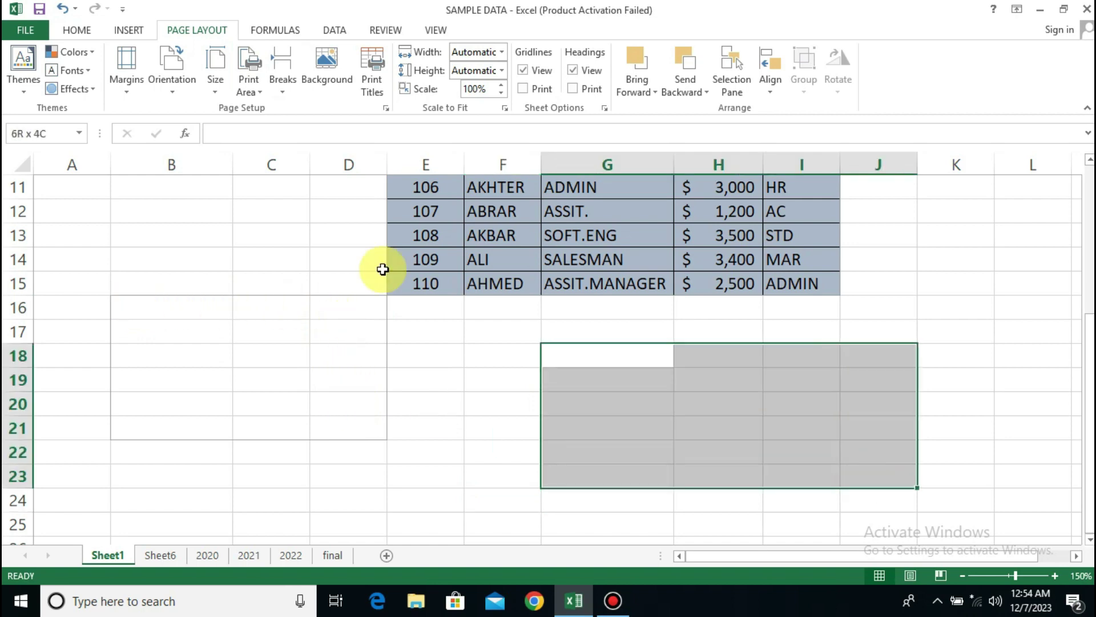
click(249, 86)
click(269, 147)
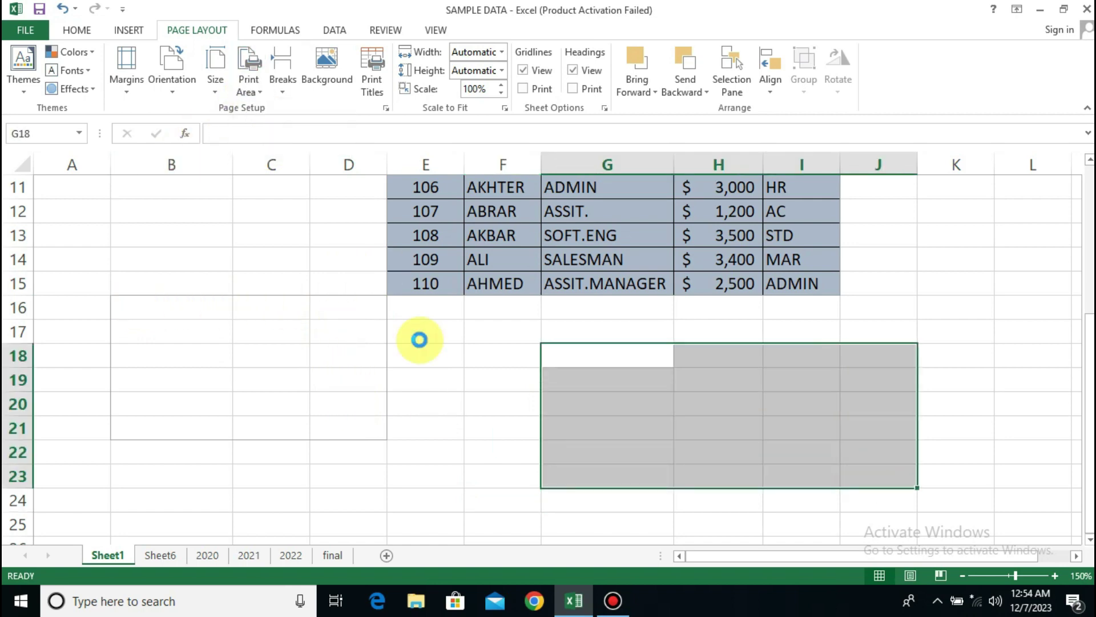
click(426, 380)
click(707, 421)
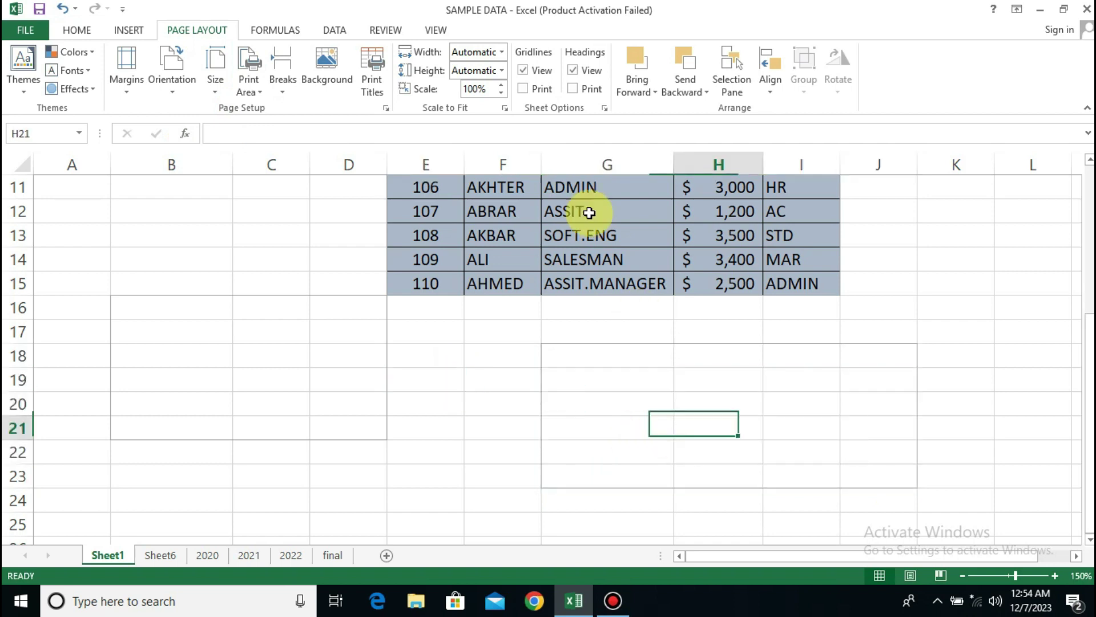
click(585, 213)
click(183, 356)
click(602, 420)
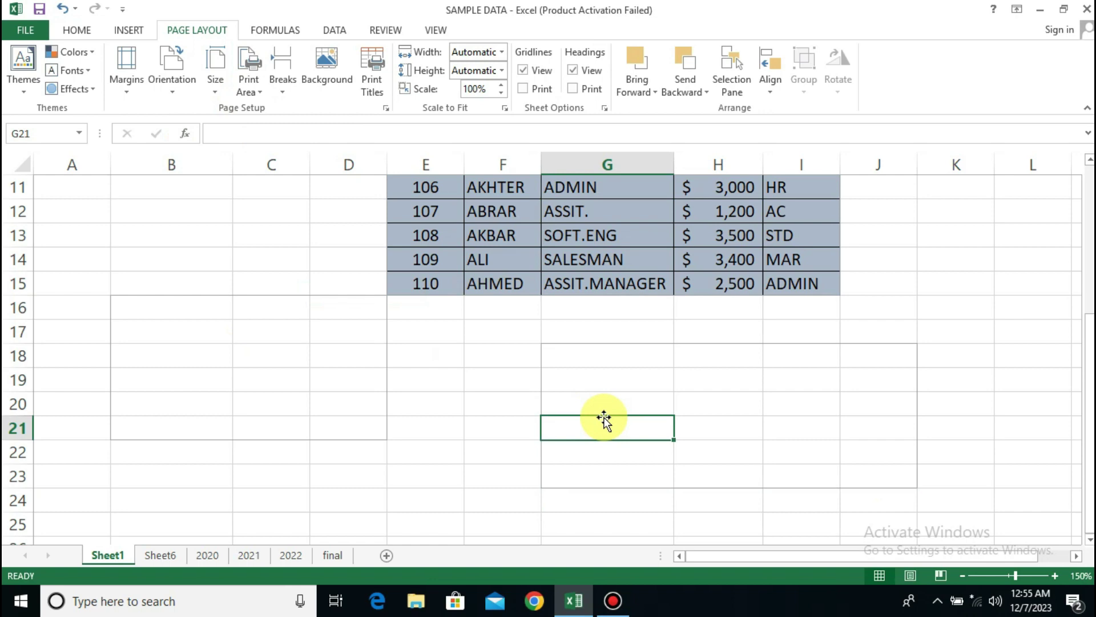
Clear all print areas from Sheet1
click(254, 92)
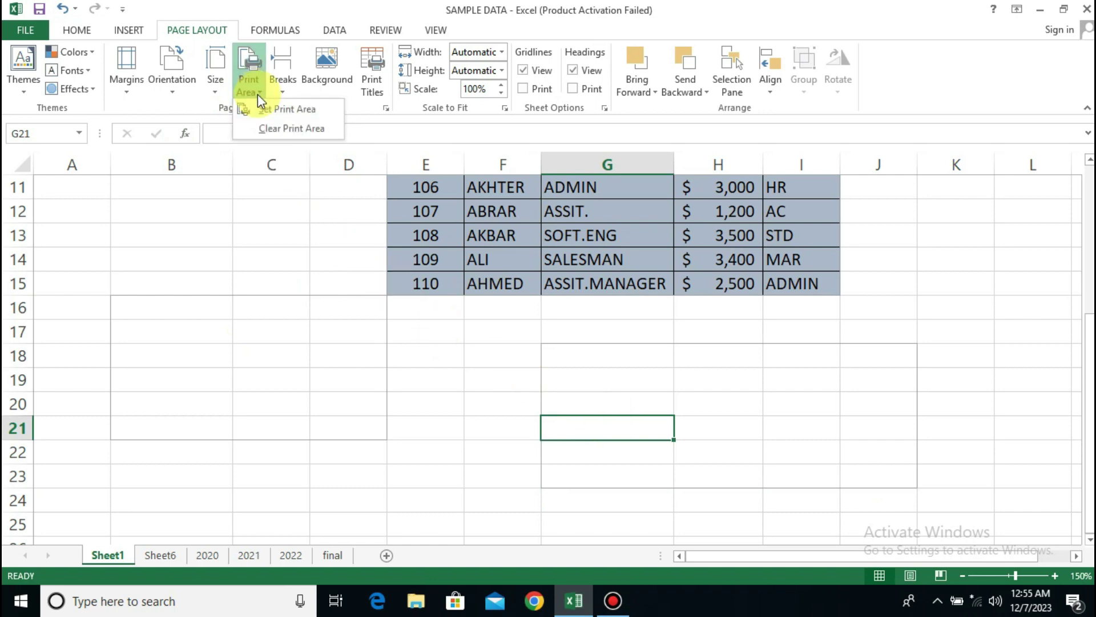
click(312, 130)
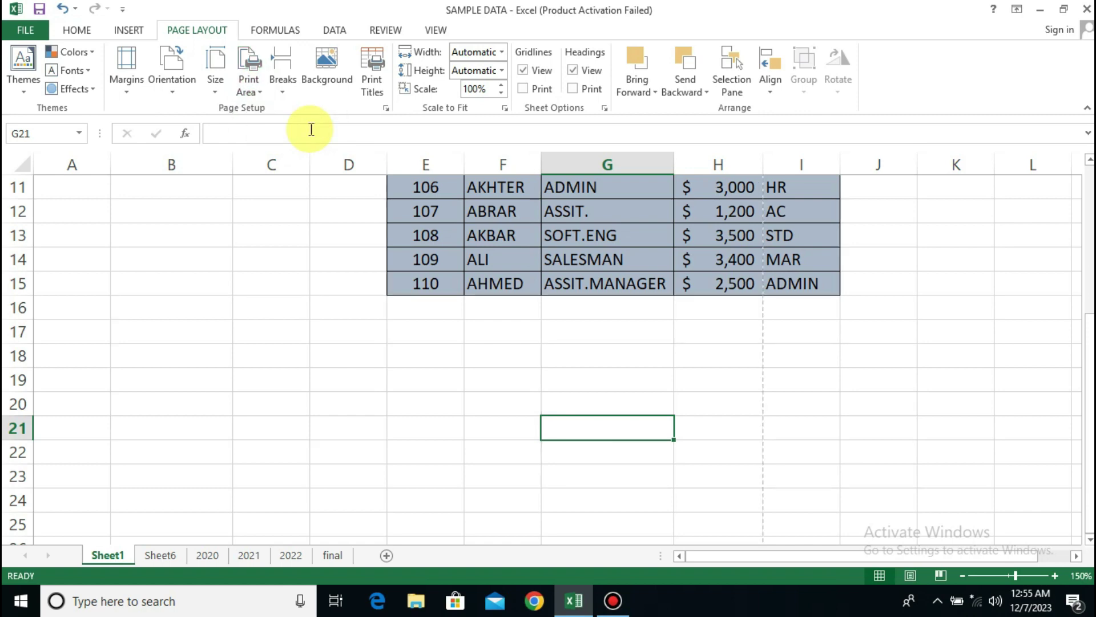
scroll(268, 300, up, 3)
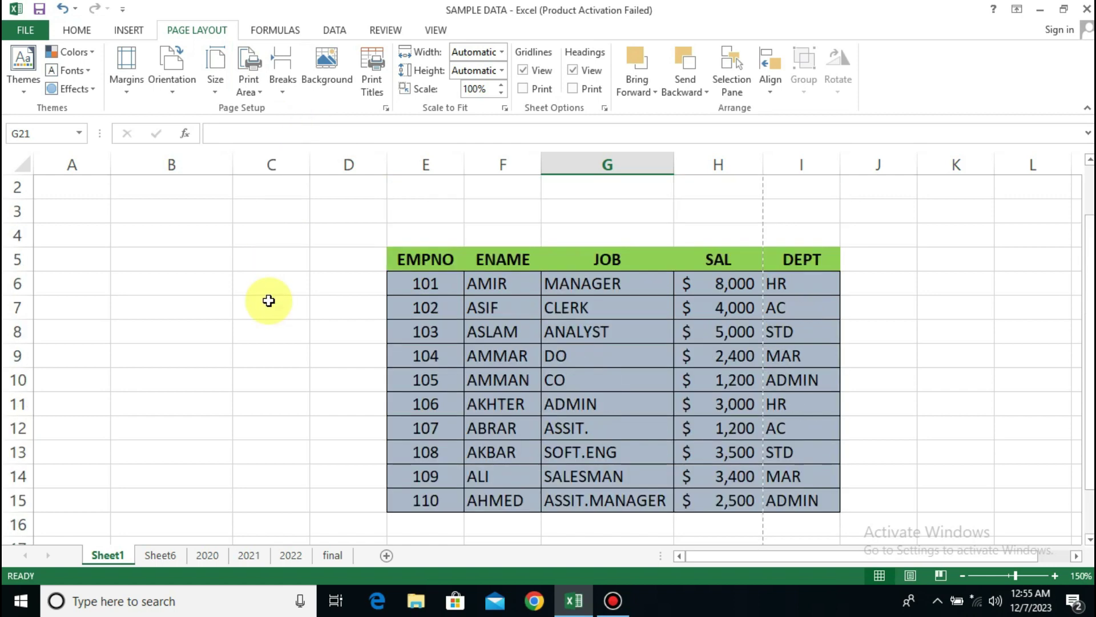
scroll(268, 301, up, 1)
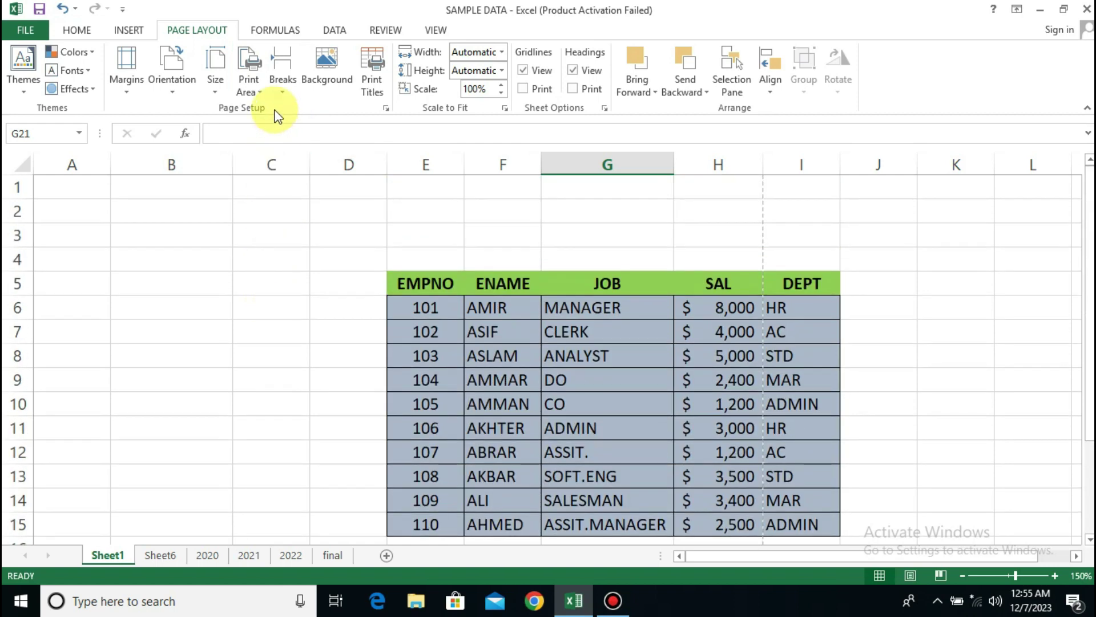
Insert the Statue of Liberty picture from the desktop's Photoshop pic folder as the background of Sheet1
click(327, 60)
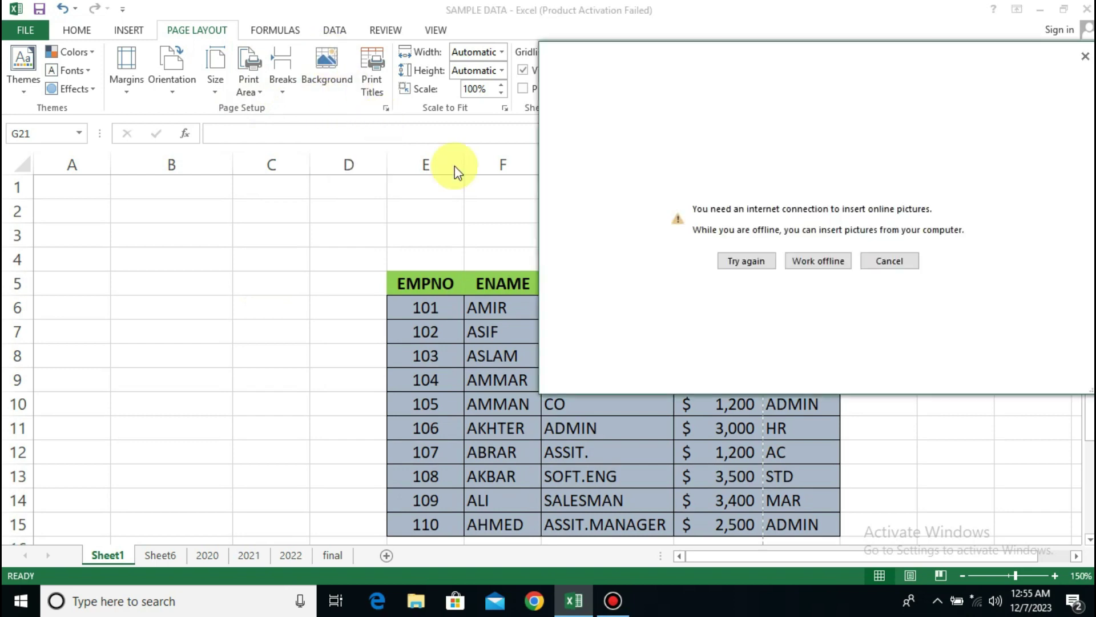
click(824, 259)
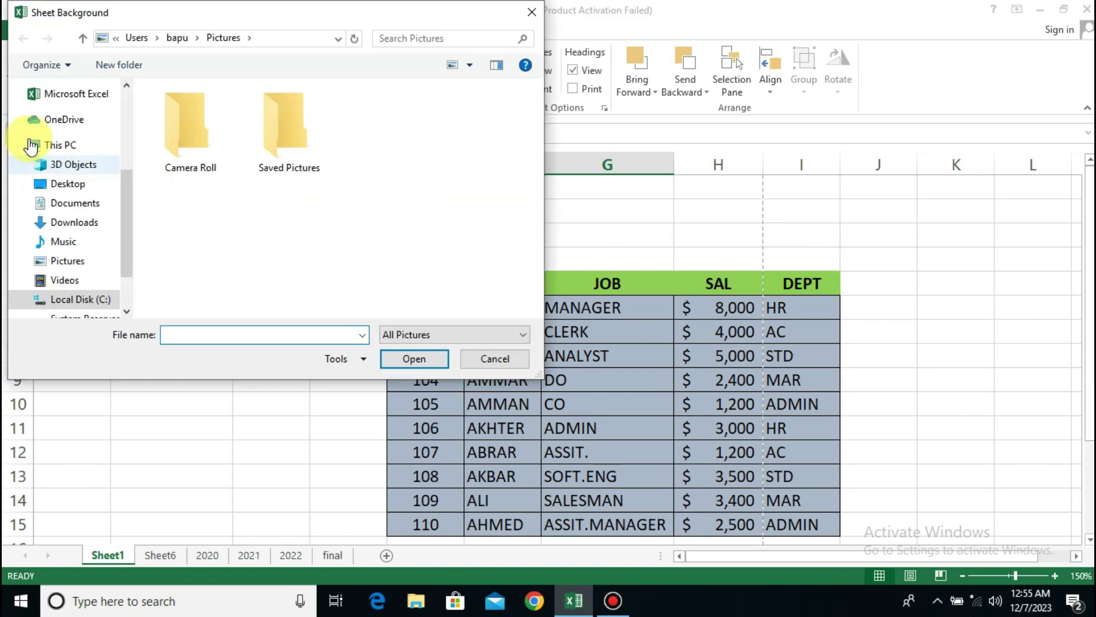
click(80, 186)
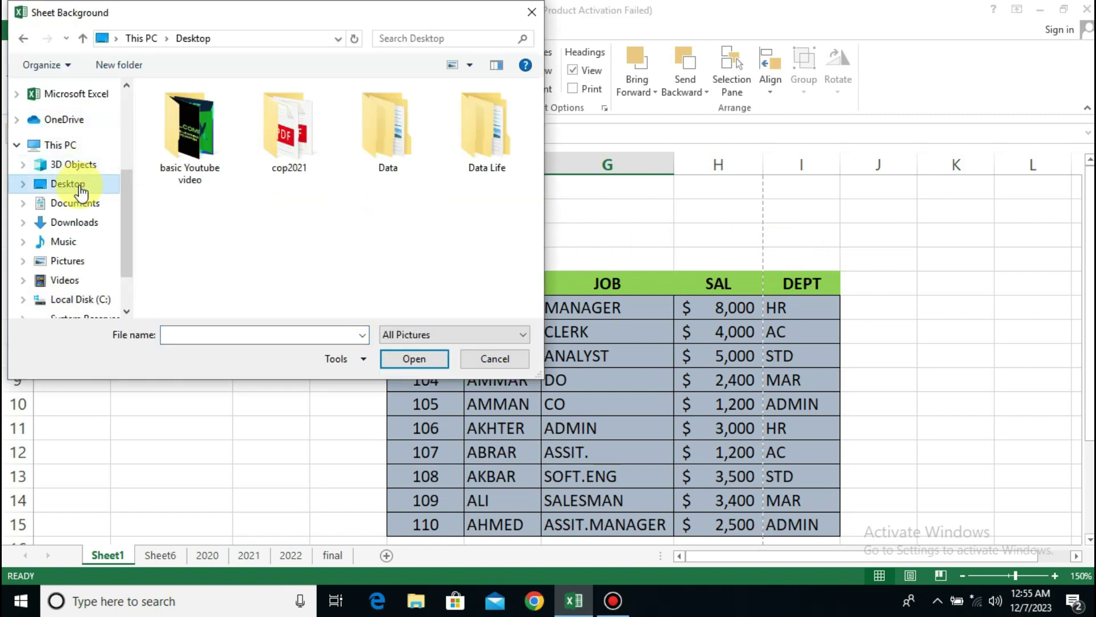
double_click(302, 239)
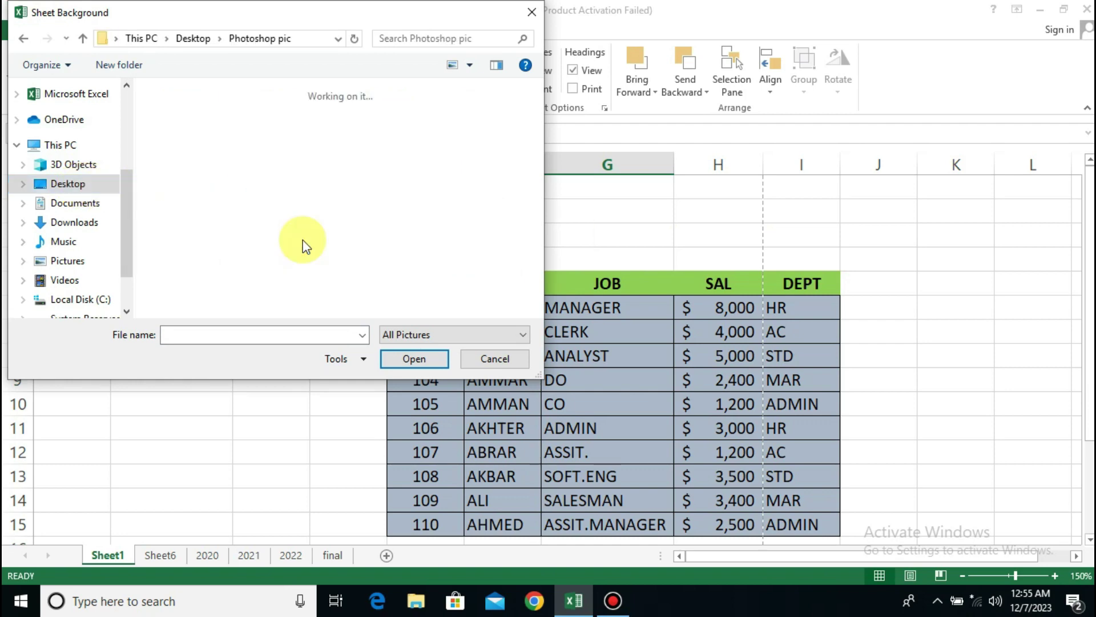
click(454, 145)
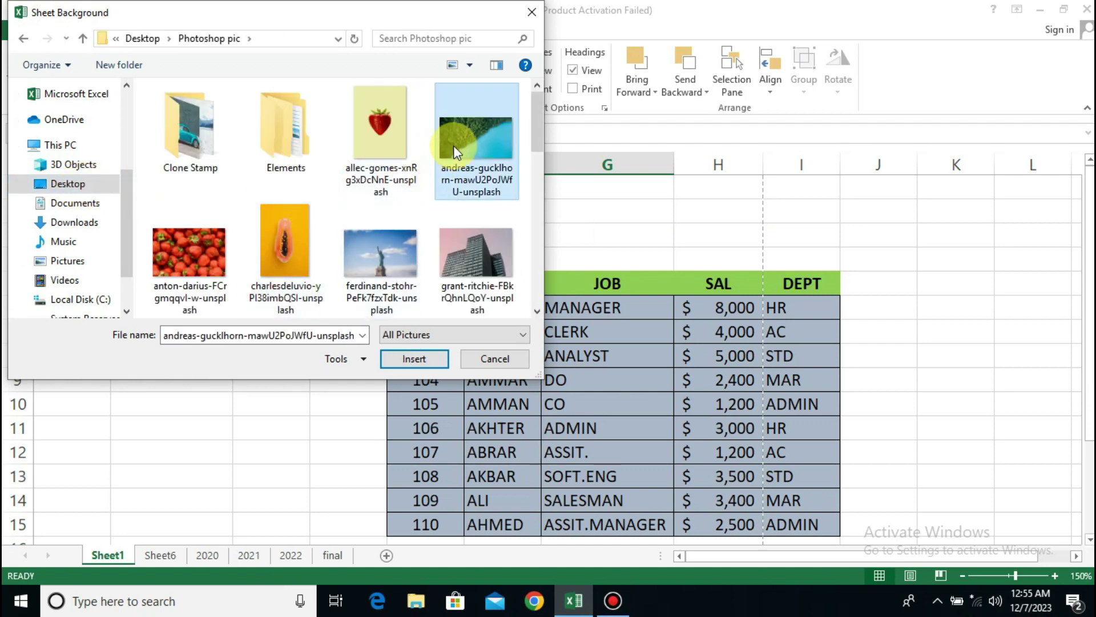
click(368, 255)
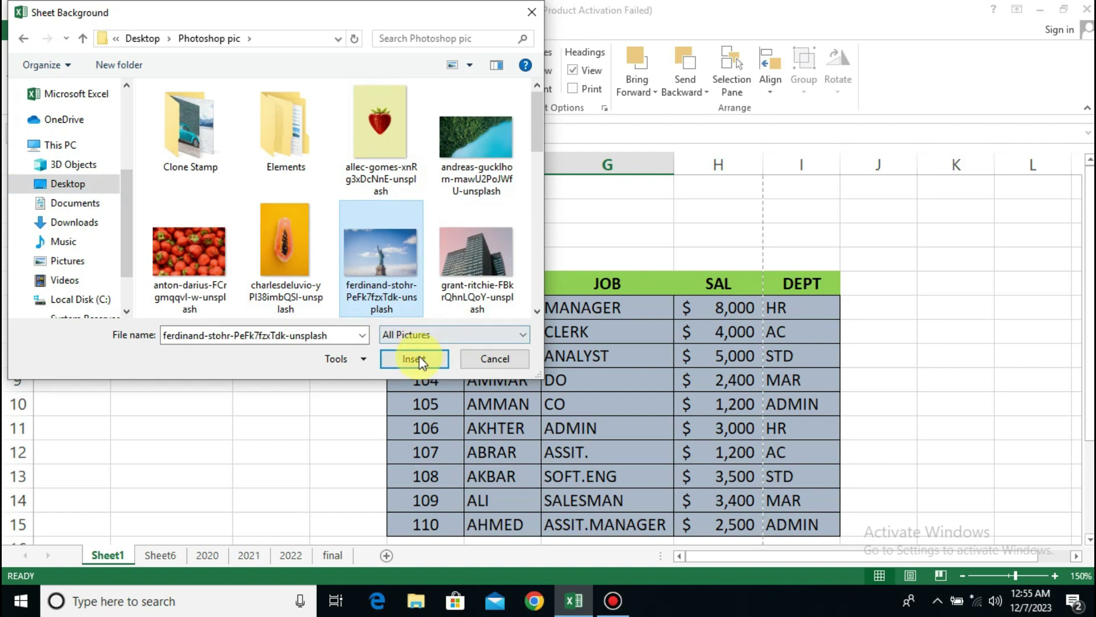
click(418, 356)
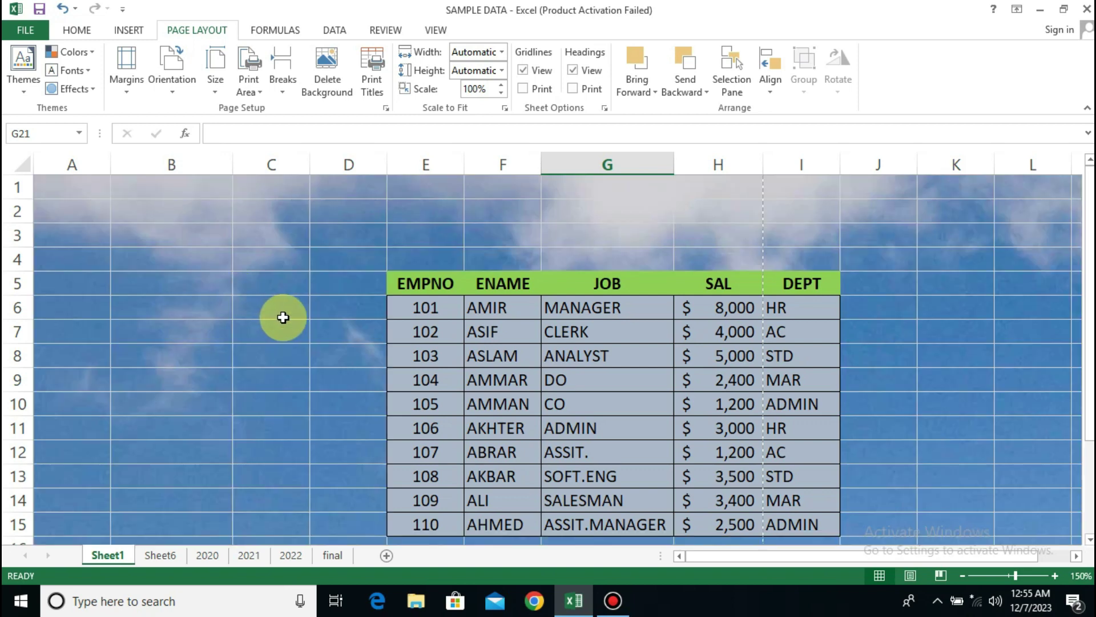
Look over the picture background down the sheet and delete it from Sheet1
scroll(282, 317, down, 9)
scroll(284, 318, down, 20)
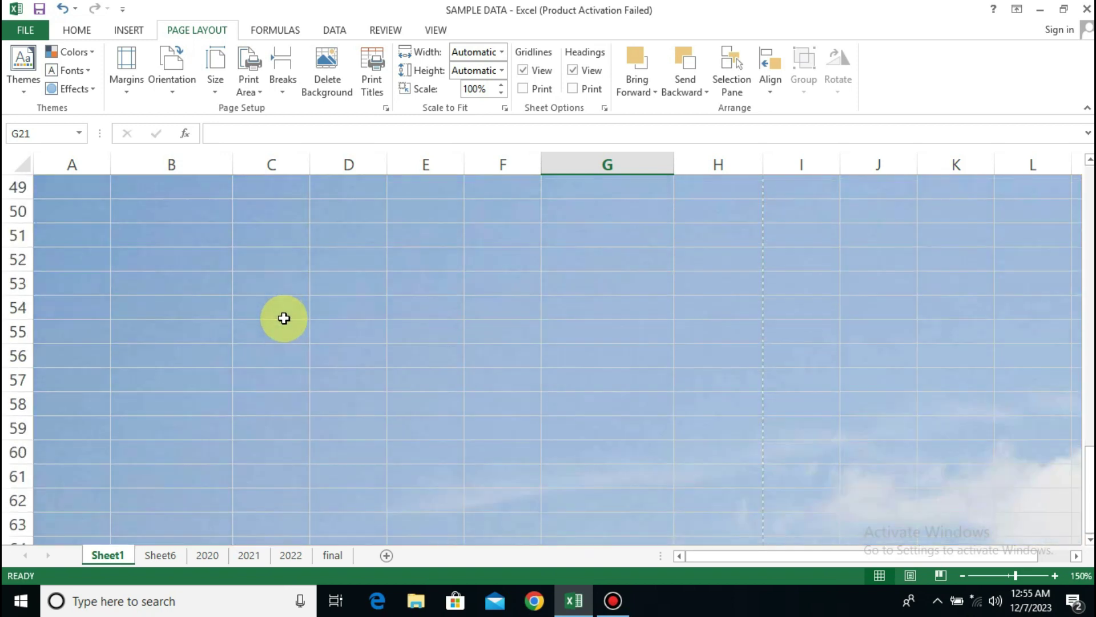
scroll(285, 318, up, 20)
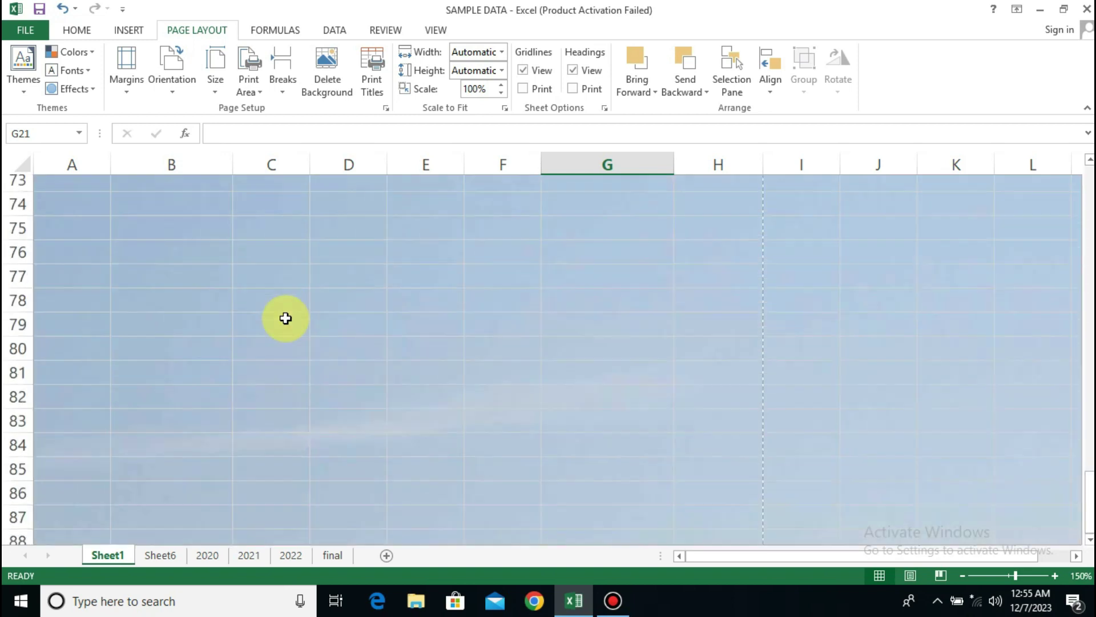
scroll(286, 318, up, 7)
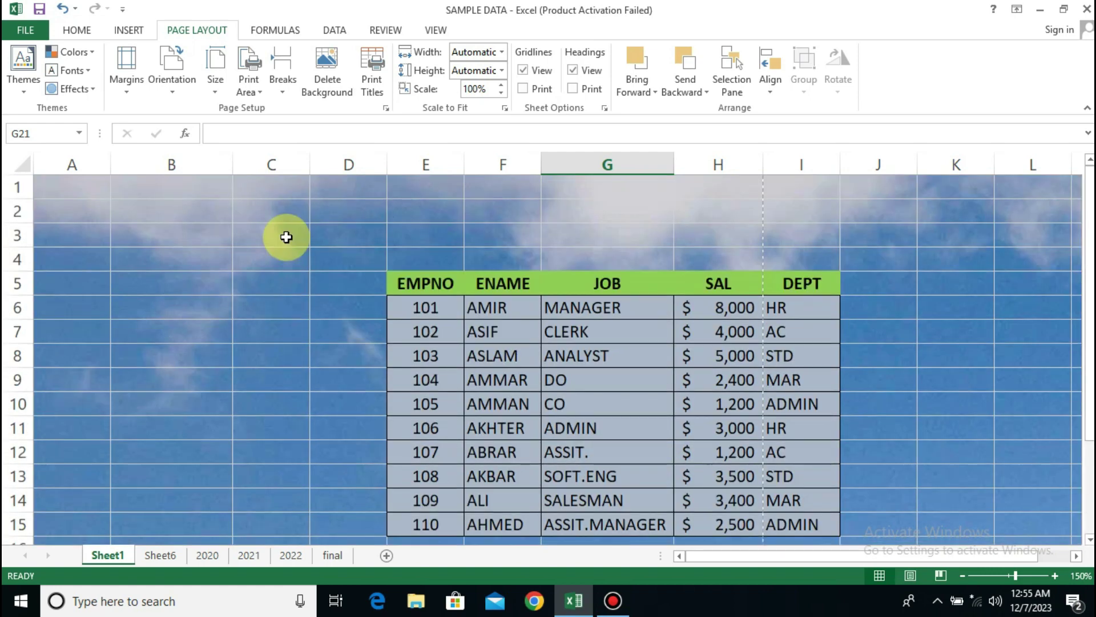
click(334, 73)
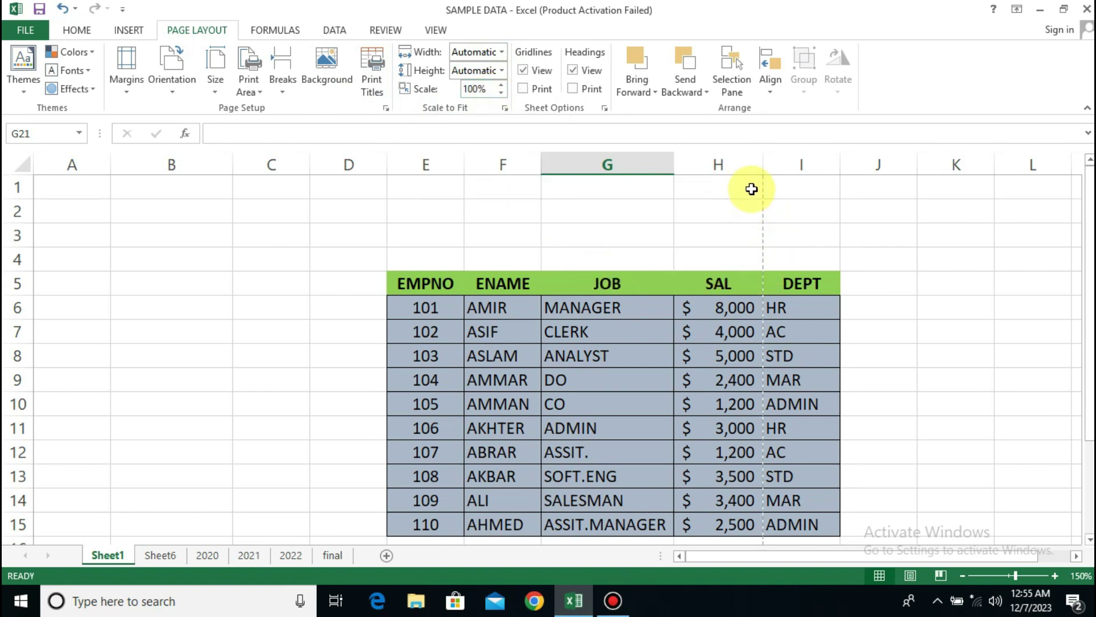
Examine the dashed page-break lines between the SAL and DEPT columns and farther down the rows of the sheet
drag(751, 186, 824, 234)
click(612, 240)
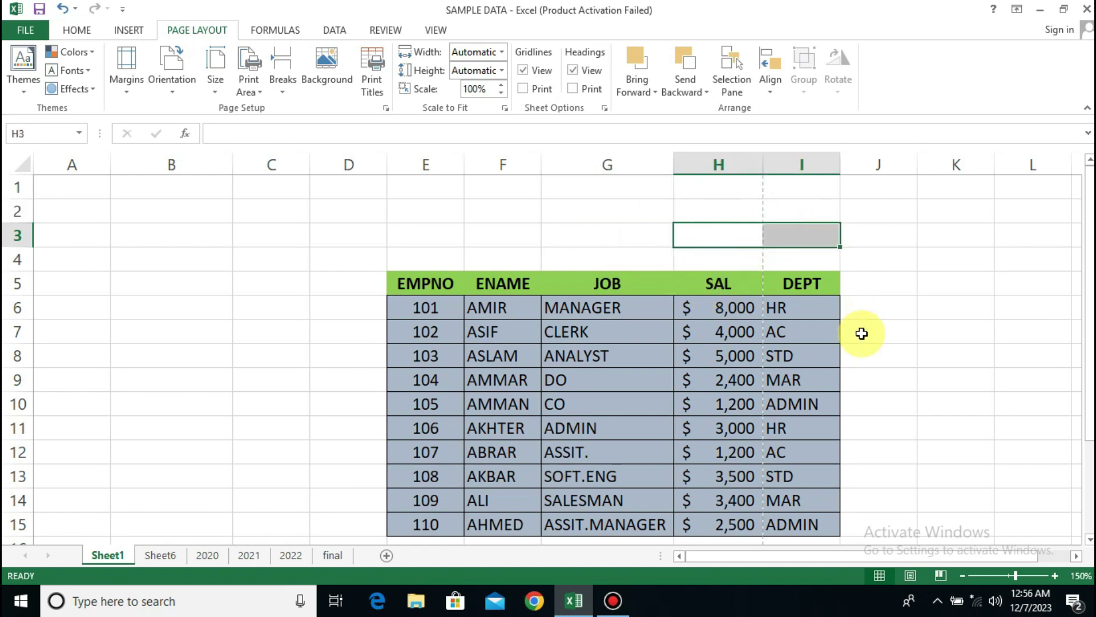
click(717, 283)
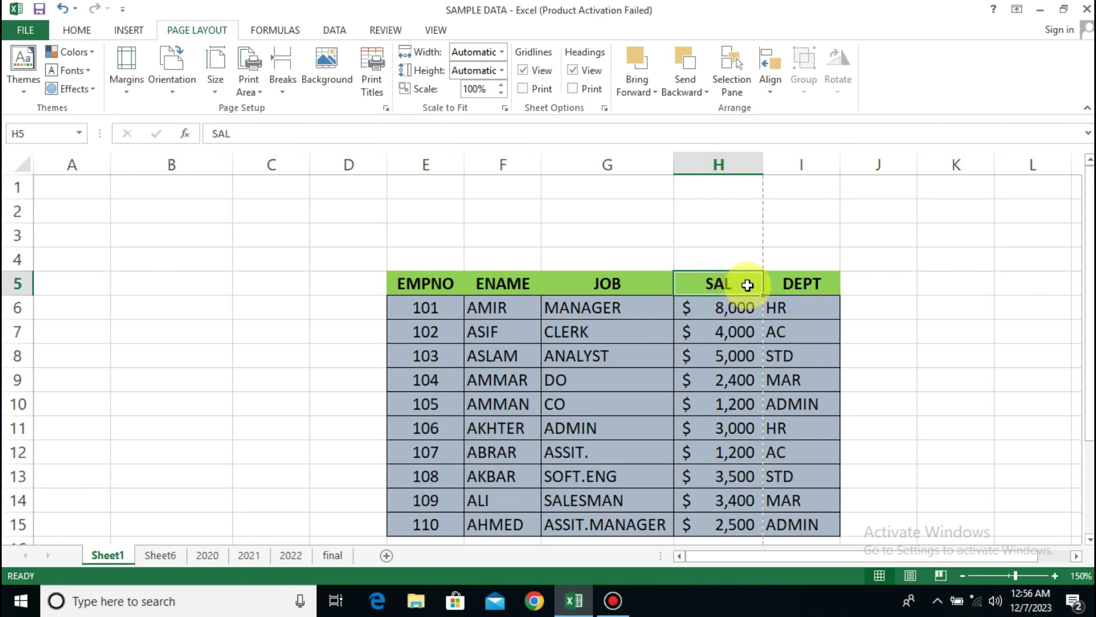
click(805, 288)
click(759, 282)
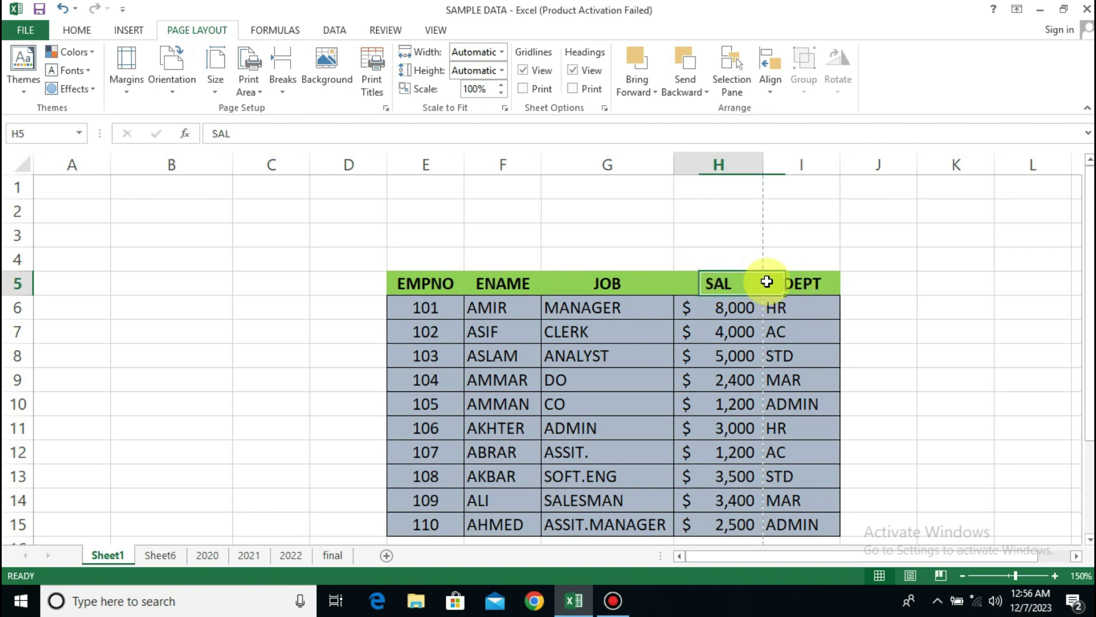
click(790, 283)
scroll(618, 325, down, 1)
scroll(618, 326, down, 17)
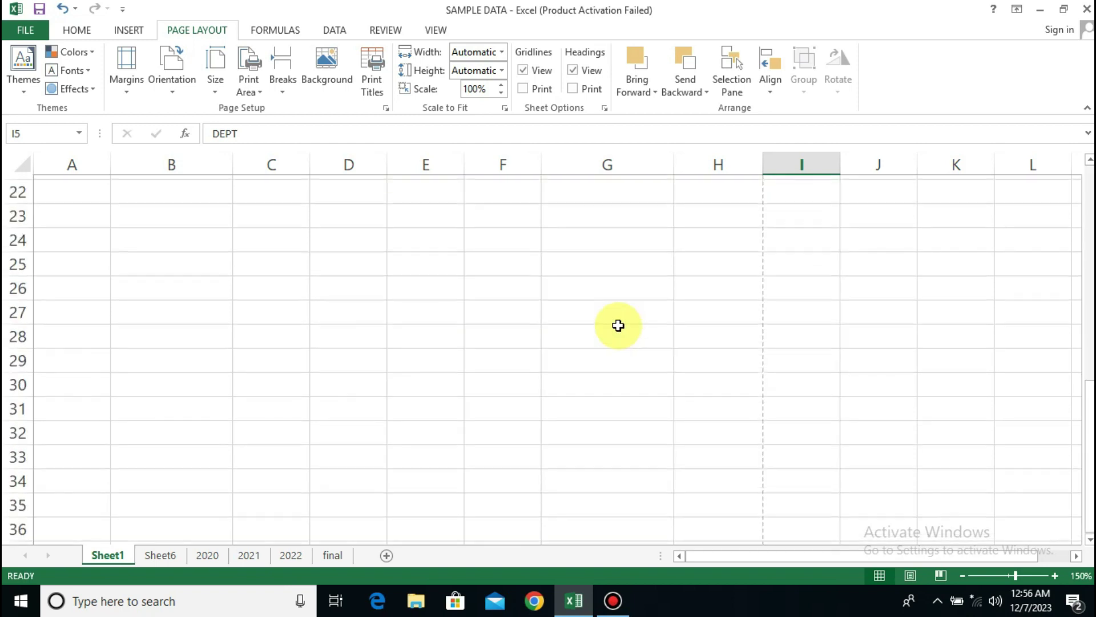
scroll(618, 325, up, 2)
scroll(618, 326, down, 14)
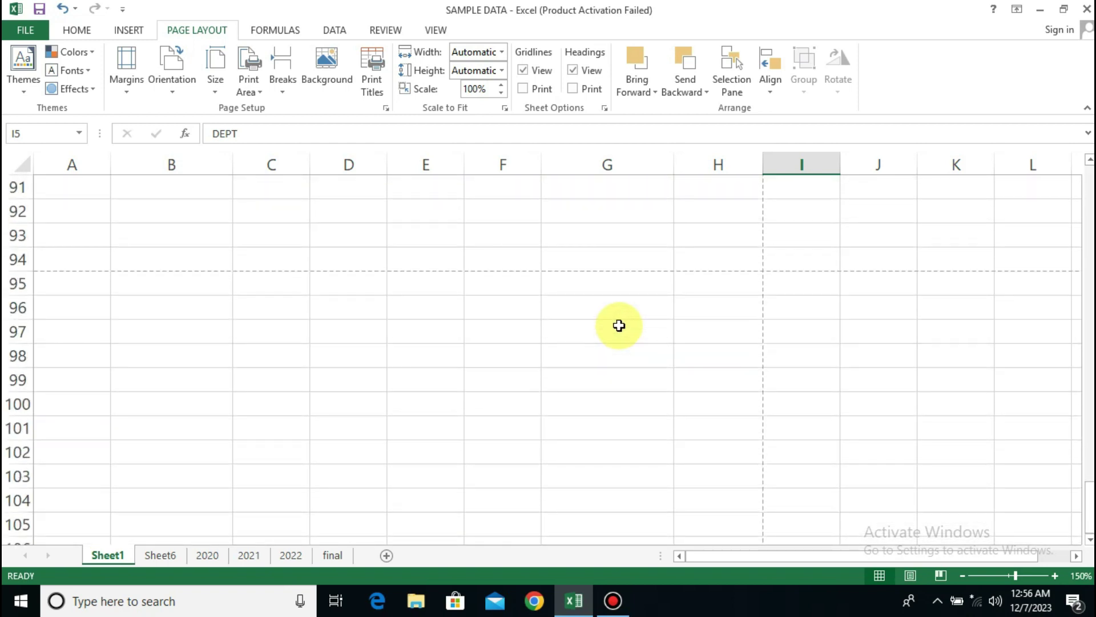
click(41, 258)
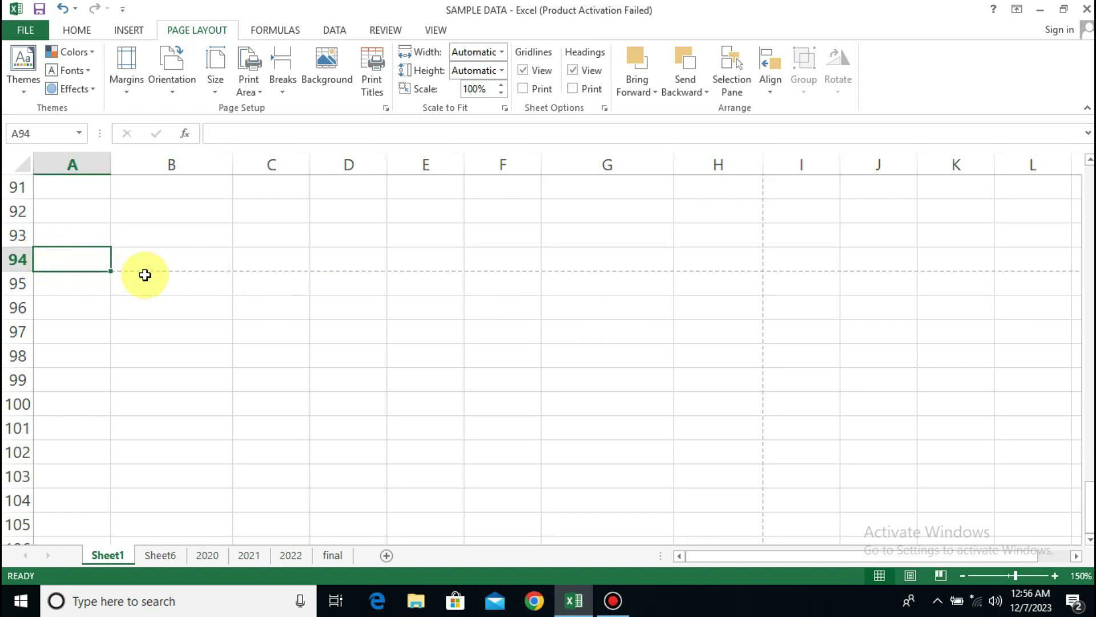
scroll(146, 275, up, 18)
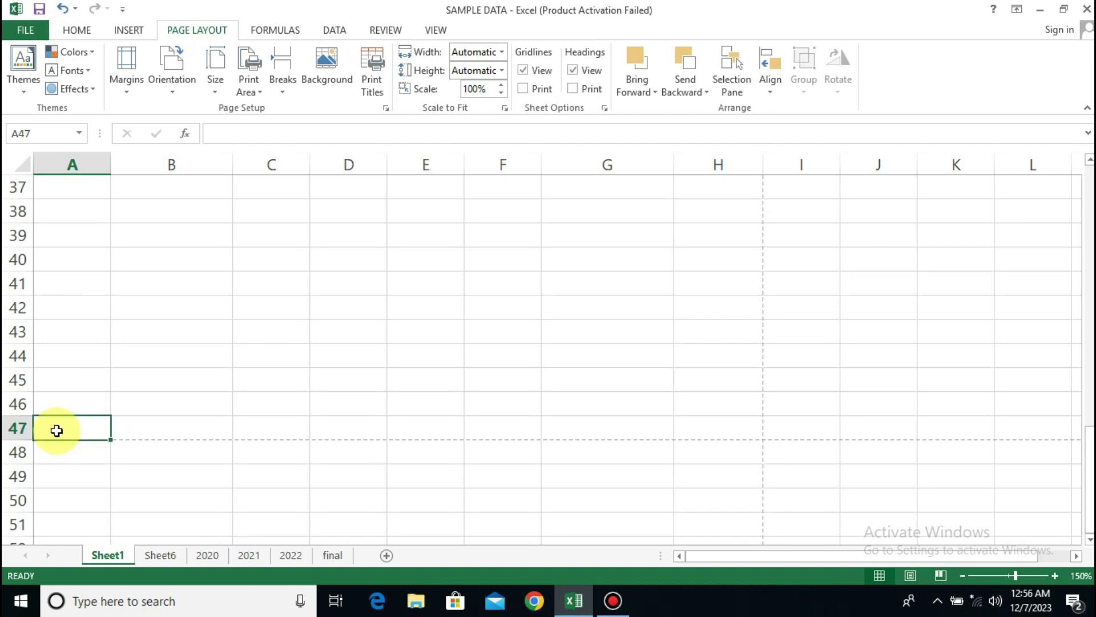
Select the first printed page, A1:H47, and view how the sheet is divided into pages
drag(54, 428, 744, 97)
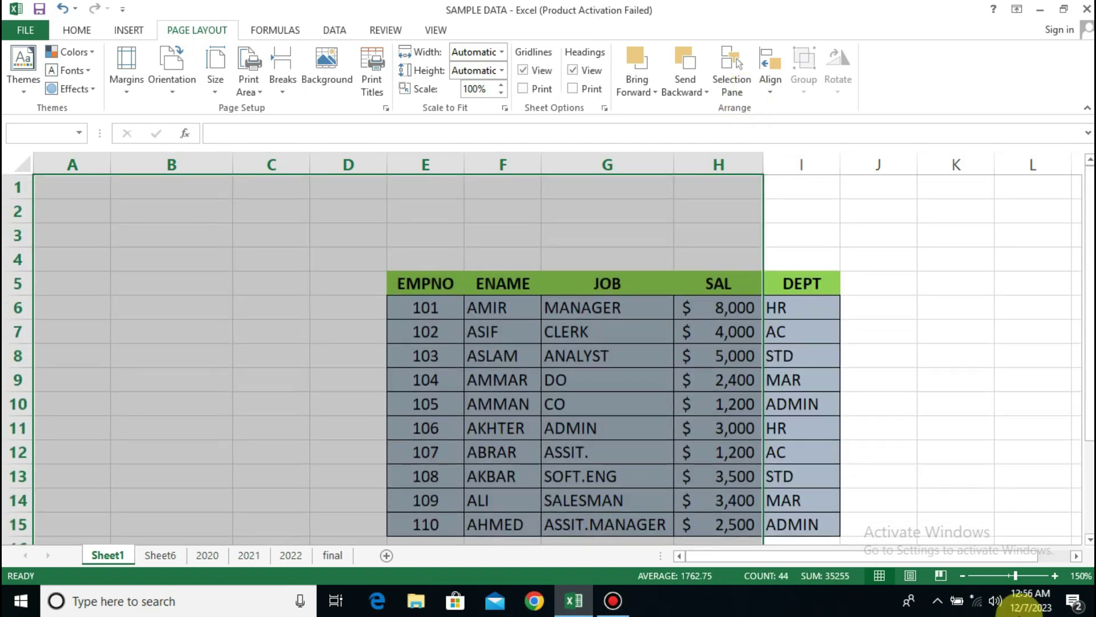
click(961, 575)
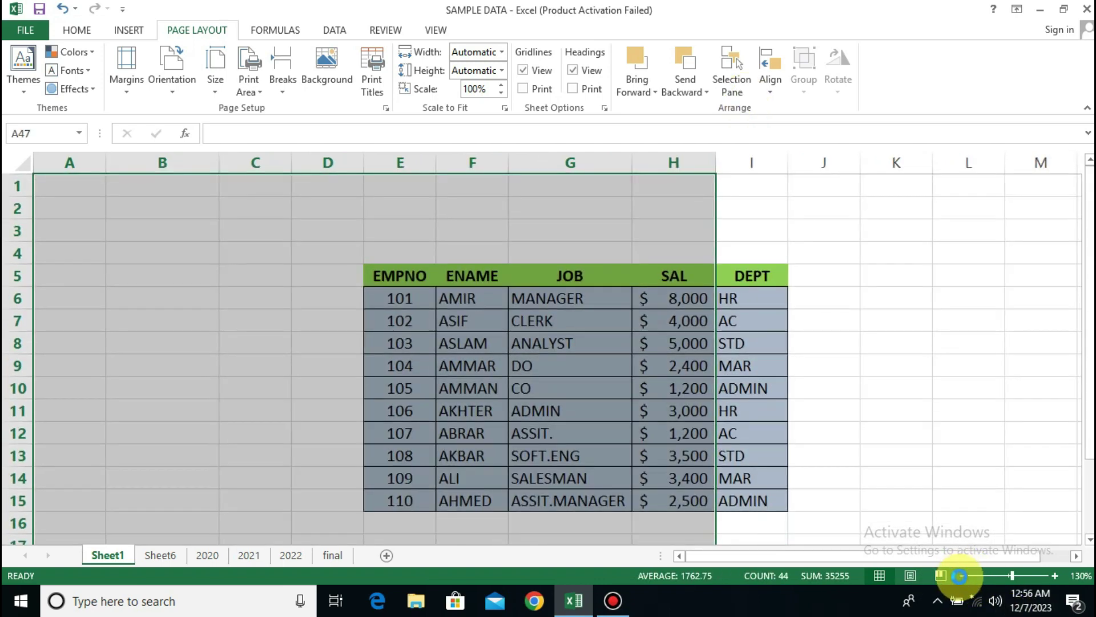
click(961, 576)
click(960, 575)
click(960, 575)
click(960, 576)
click(960, 576)
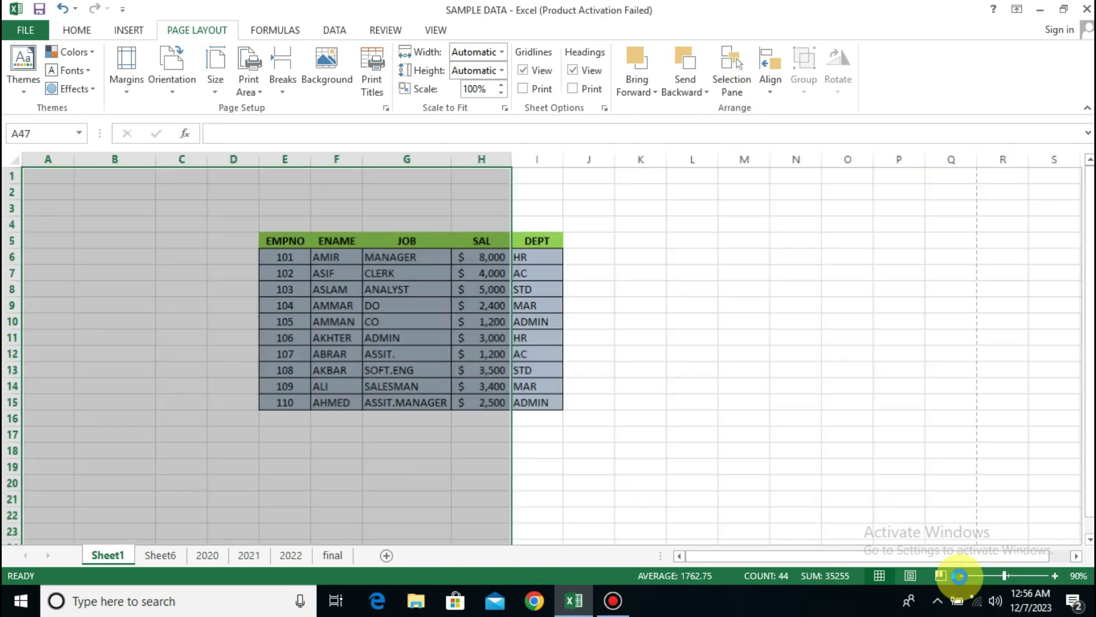
scroll(295, 491, down, 4)
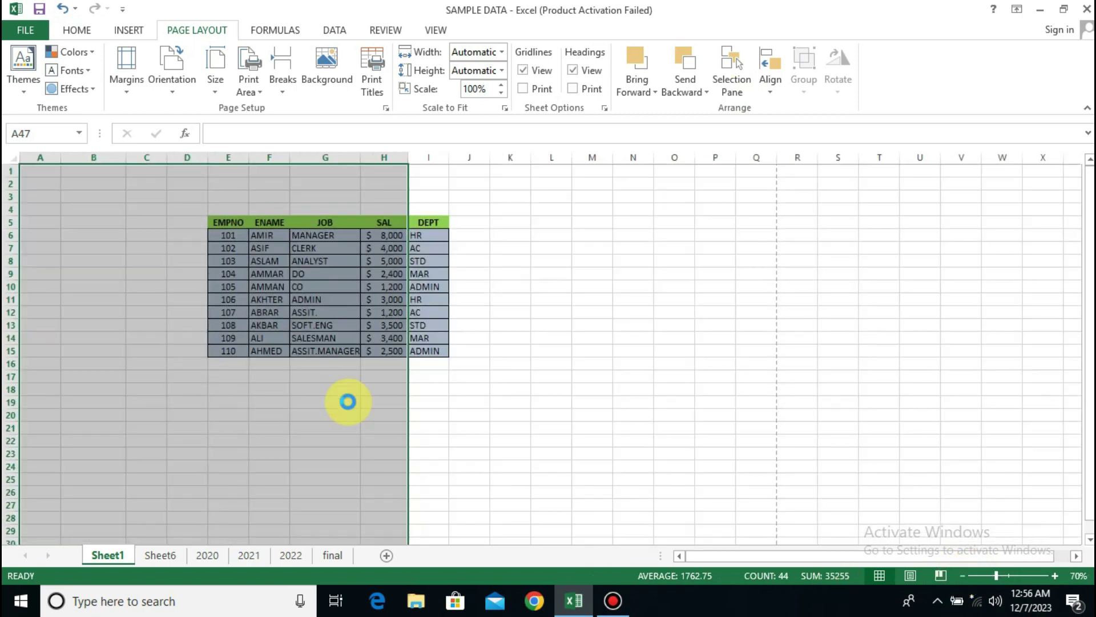
scroll(165, 341, down, 2)
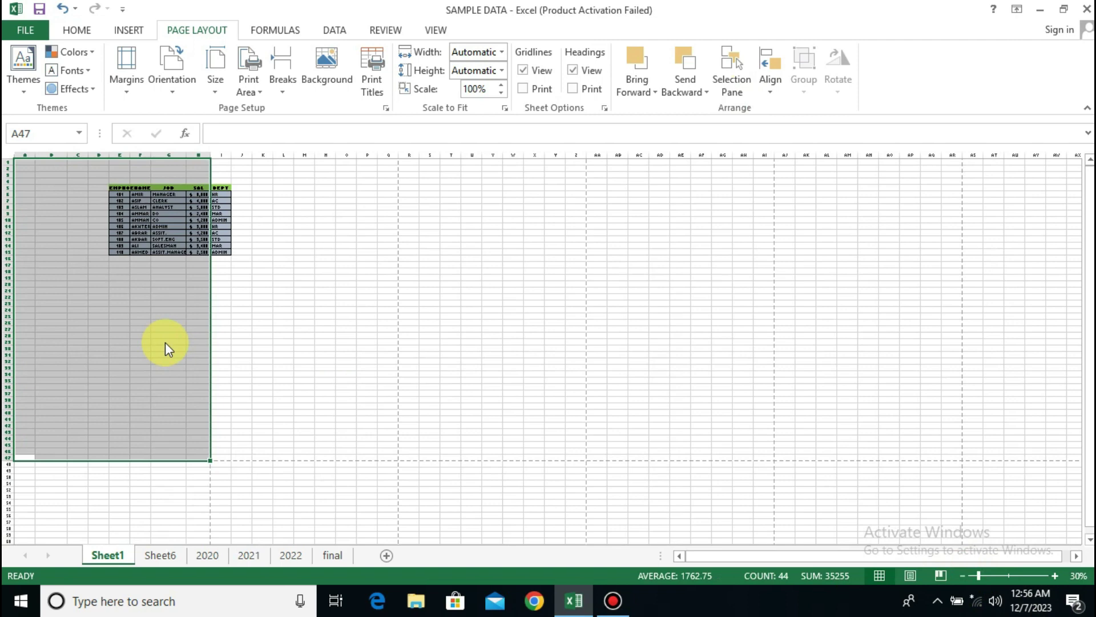
Deselect the page range and slightly narrow the JOB and EMPNO columns of the employee table
click(1055, 576)
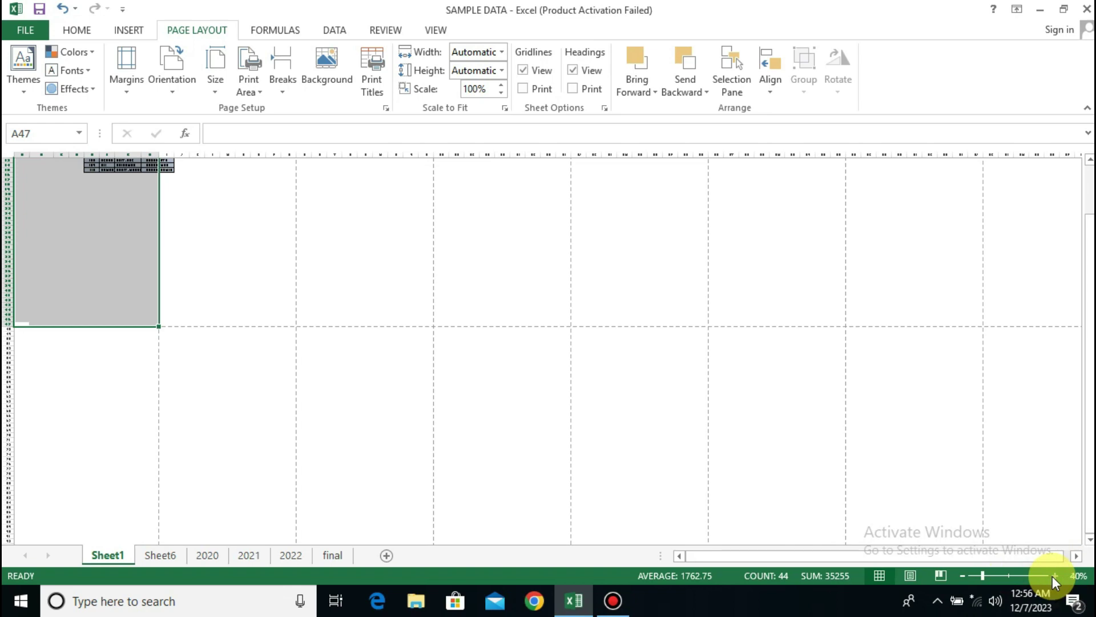
click(1054, 575)
click(1055, 576)
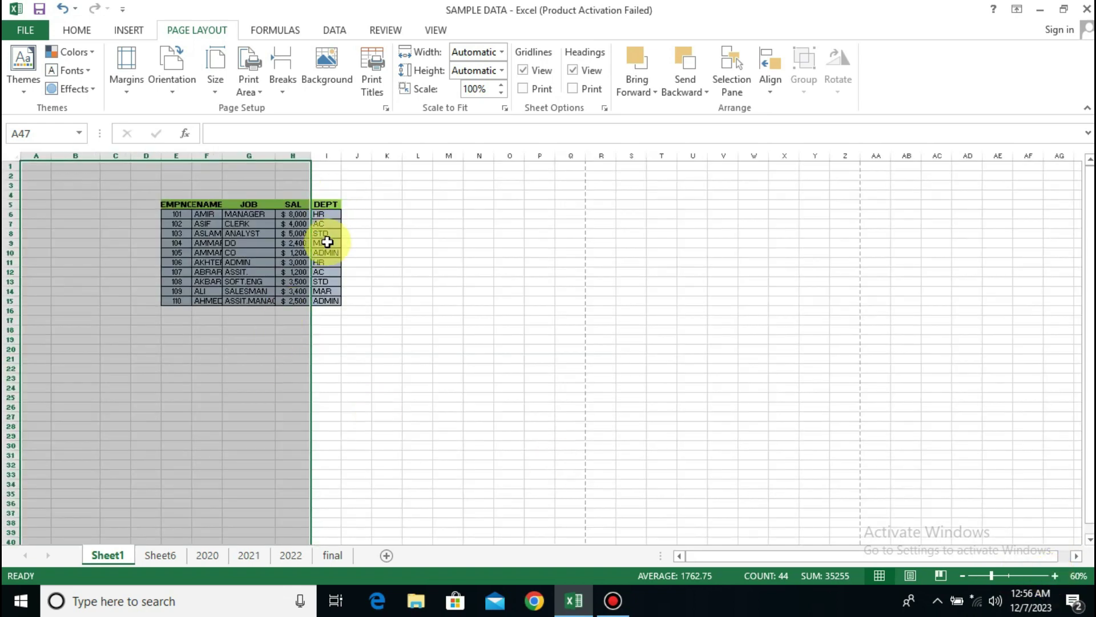
click(448, 262)
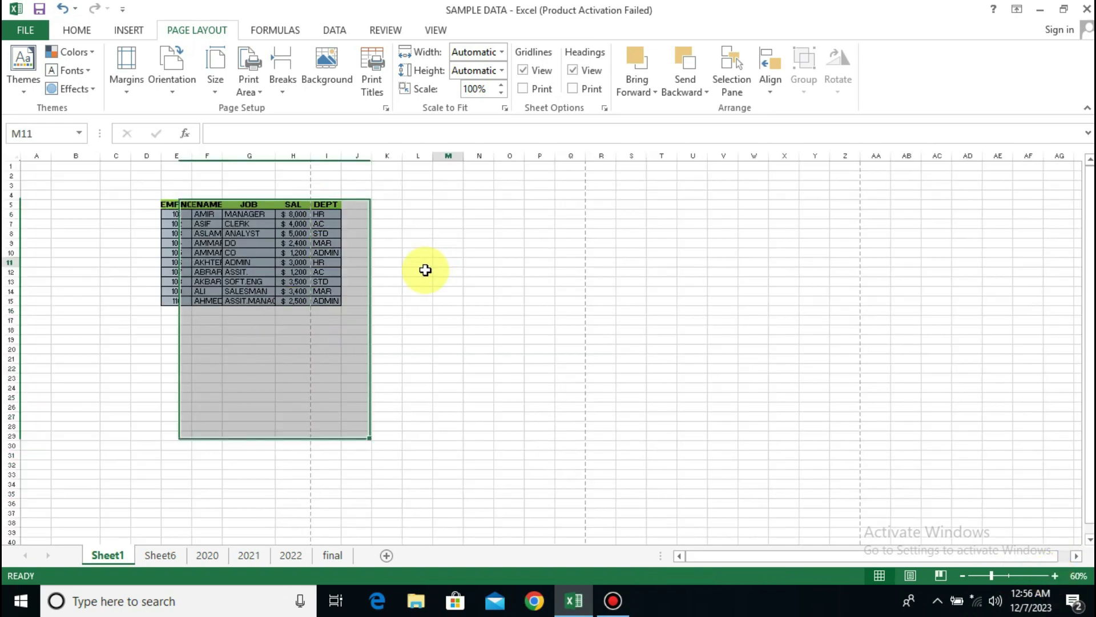
click(1054, 576)
click(1054, 575)
click(1054, 576)
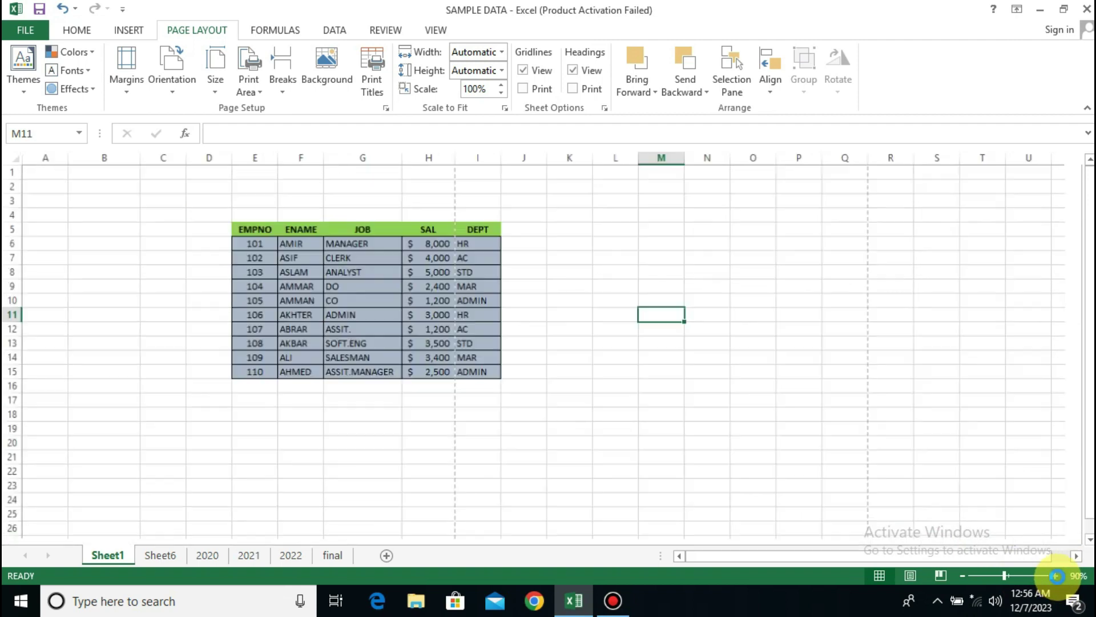
click(1055, 575)
click(1054, 576)
click(1055, 576)
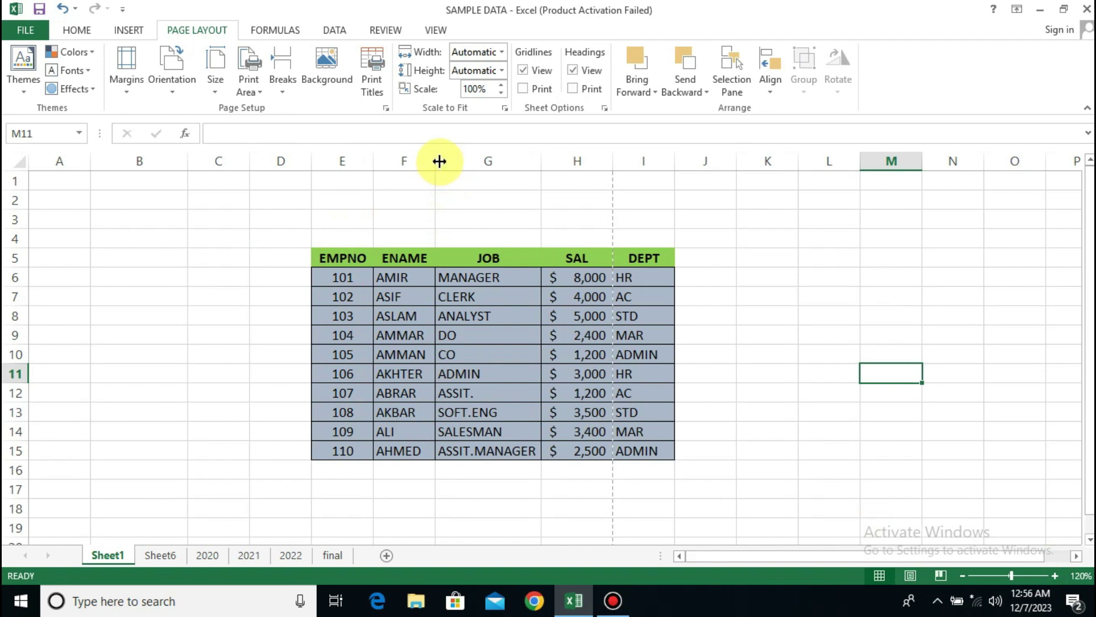
drag(540, 166, 532, 171)
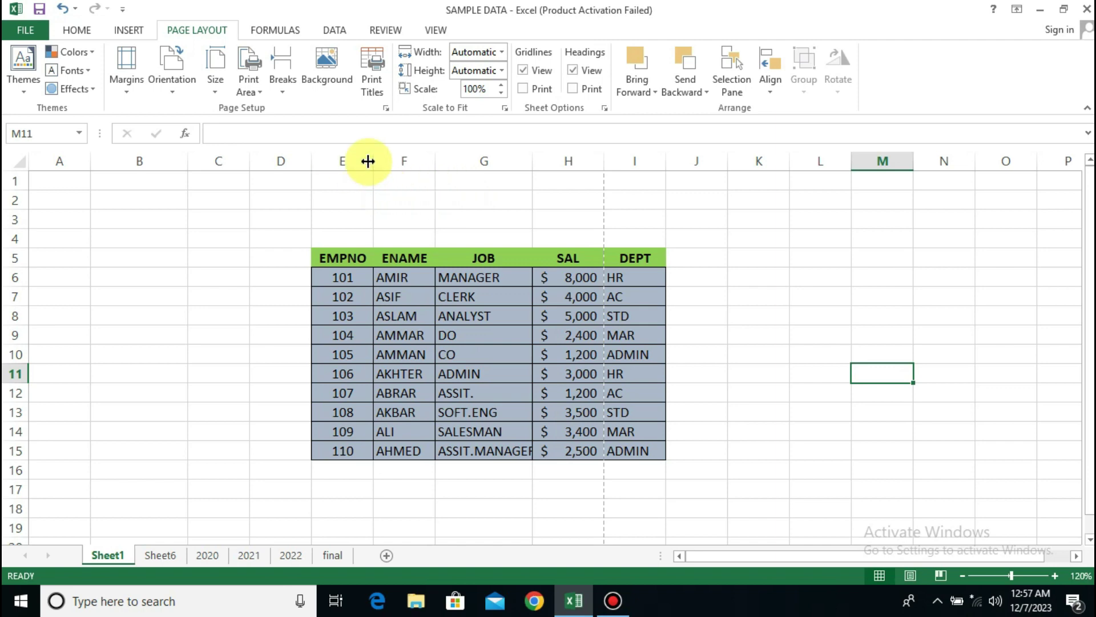
drag(373, 162, 367, 161)
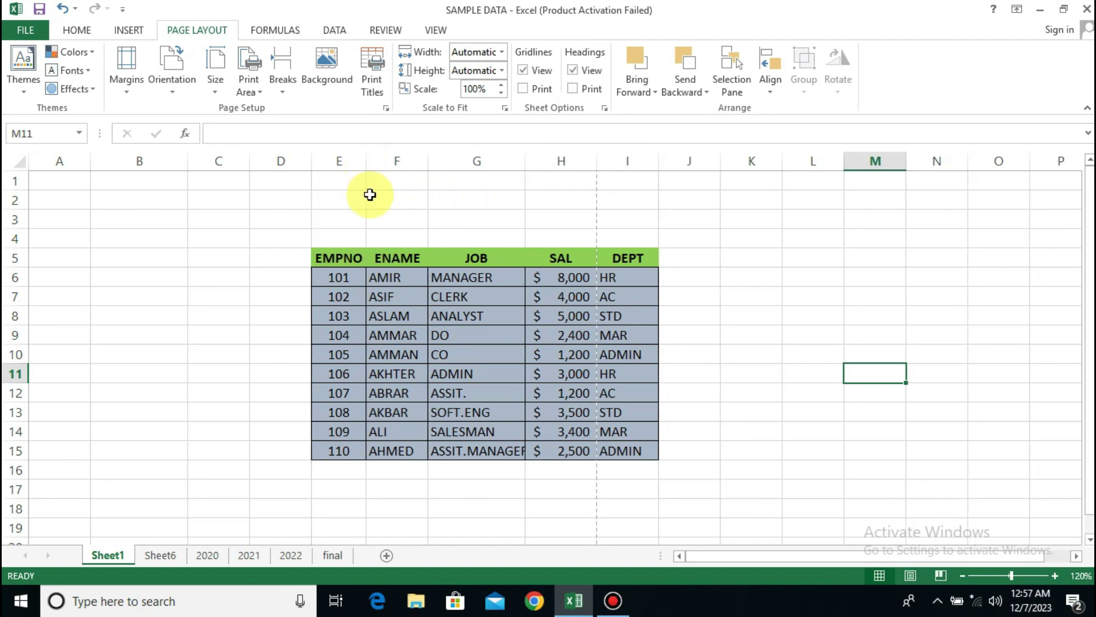
Set the print scale to 90% and check the page break beside the DEPT column
click(501, 91)
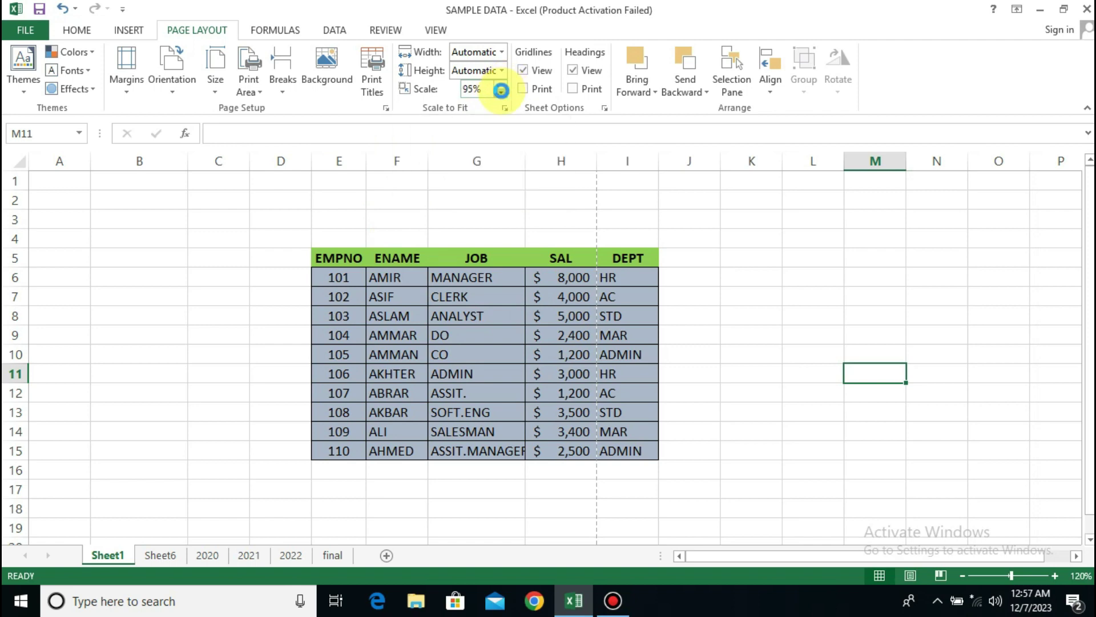
click(501, 91)
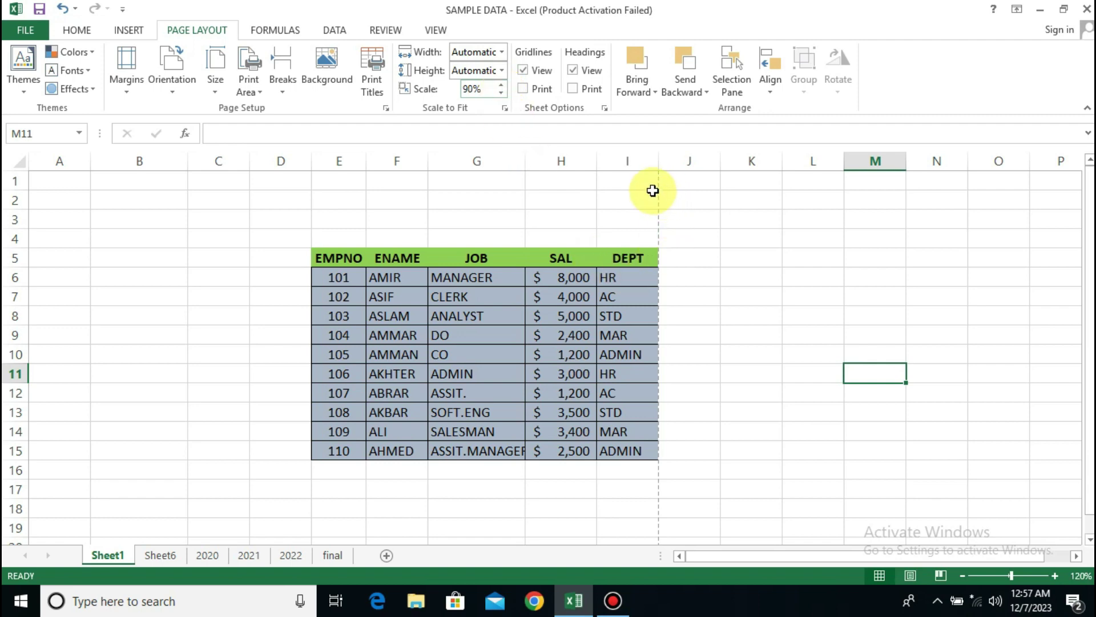
drag(655, 181, 655, 521)
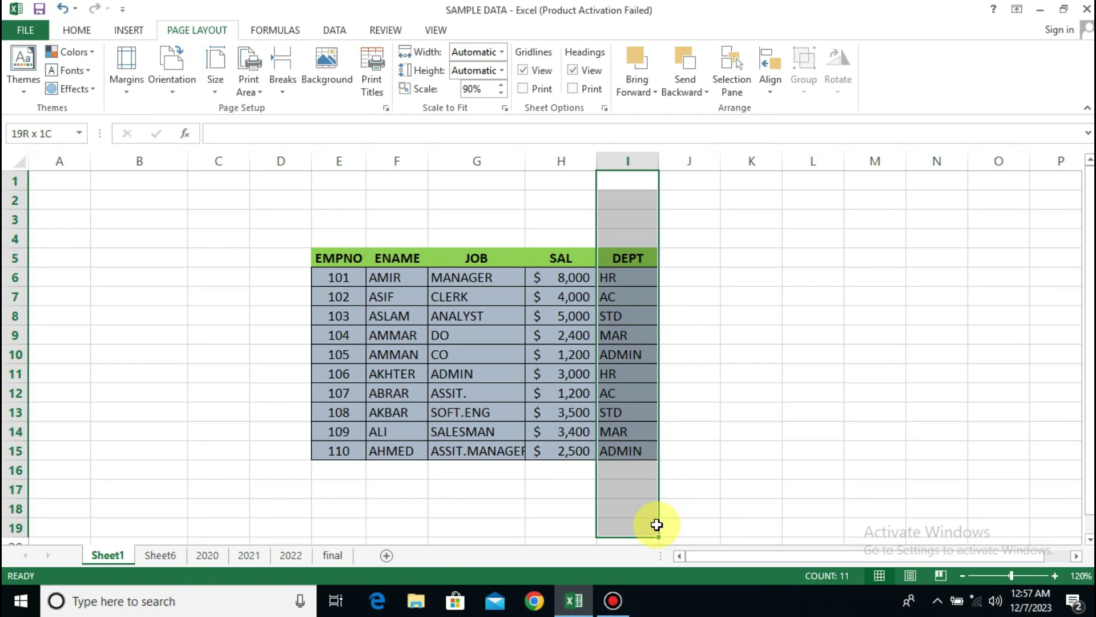
click(634, 280)
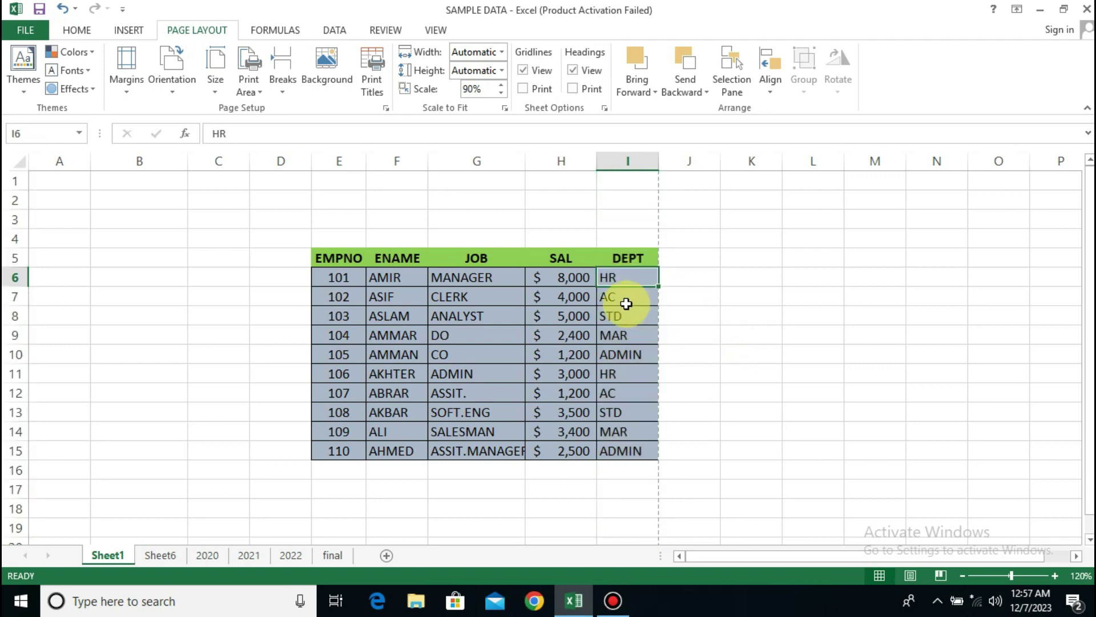
click(601, 229)
drag(623, 419, 631, 499)
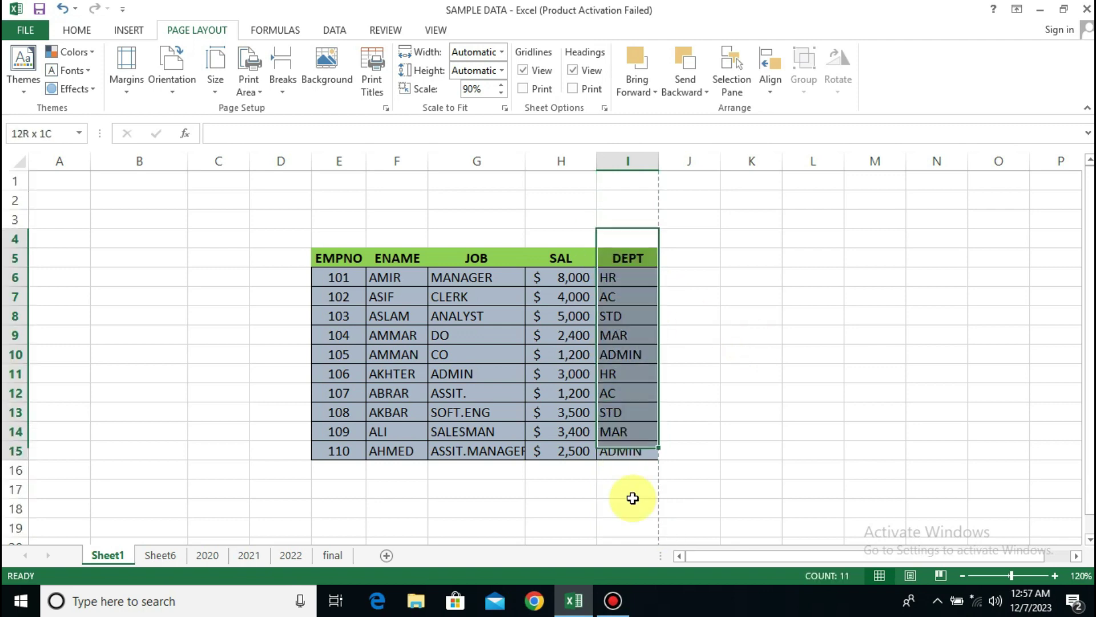
Deselect the DEPT cells and examine where the page-break lines fall farther down the rows
click(502, 477)
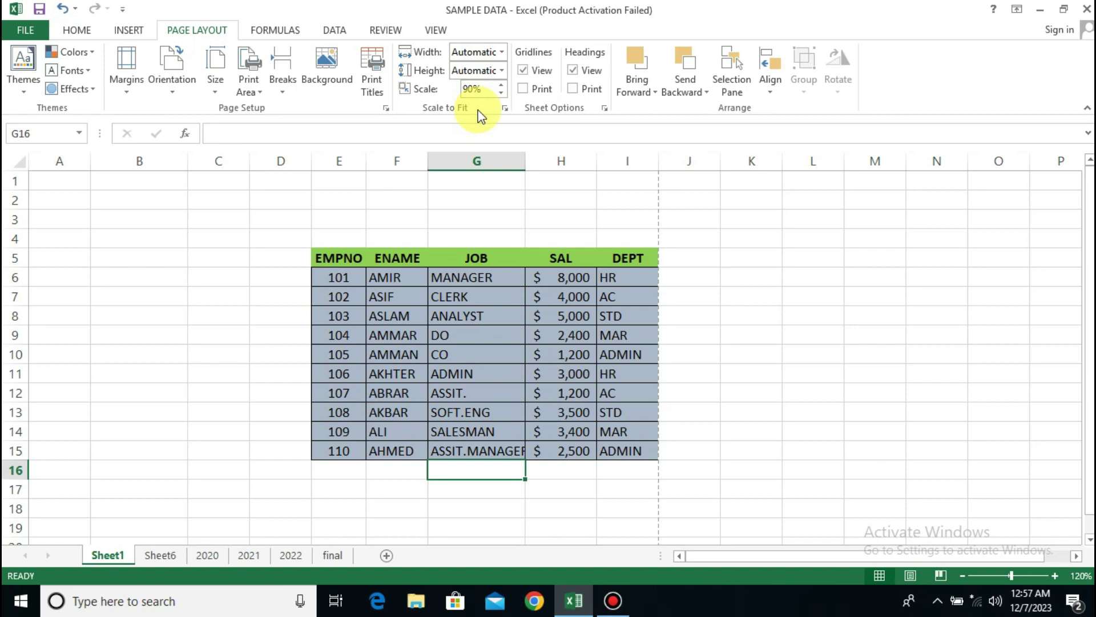
scroll(489, 276, down, 12)
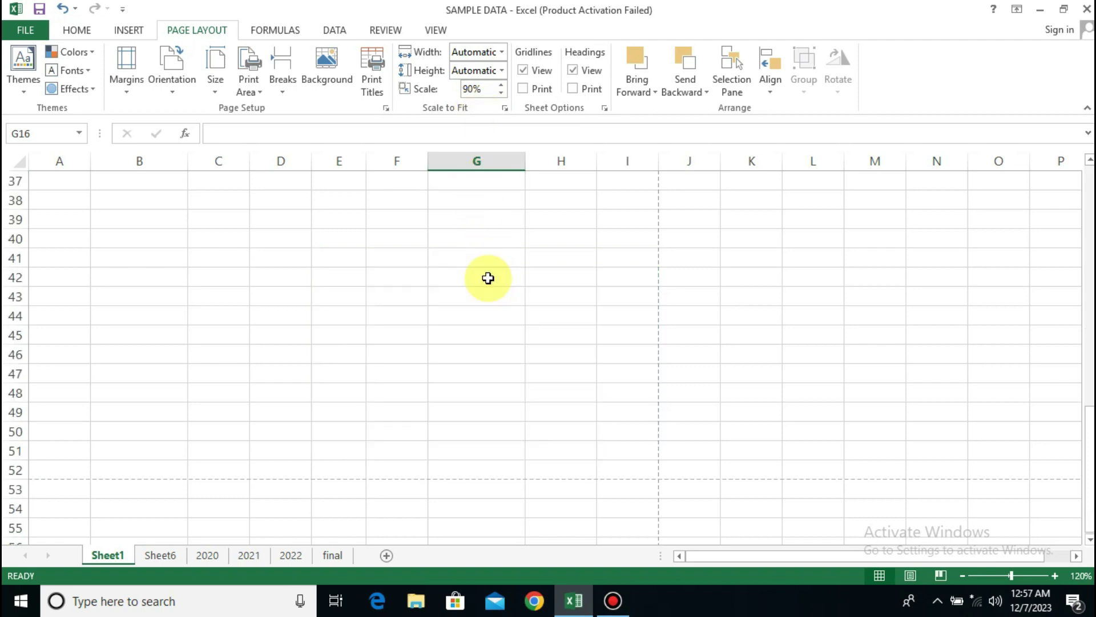
scroll(488, 278, down, 5)
scroll(489, 278, up, 17)
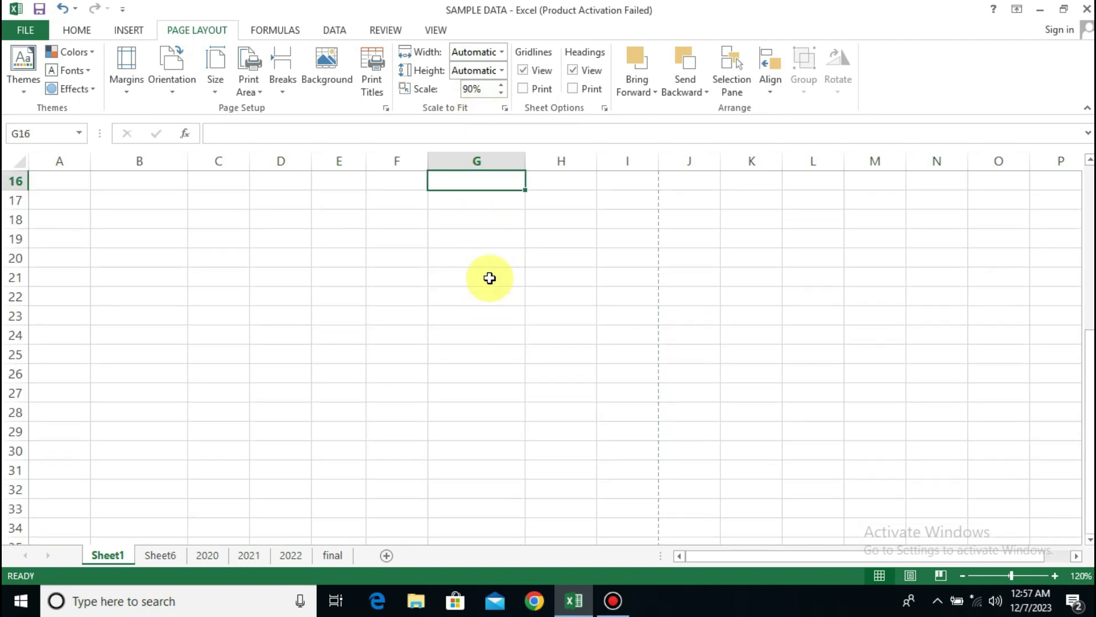
Fit the printout to 1 page in width and 1 page in height
click(504, 53)
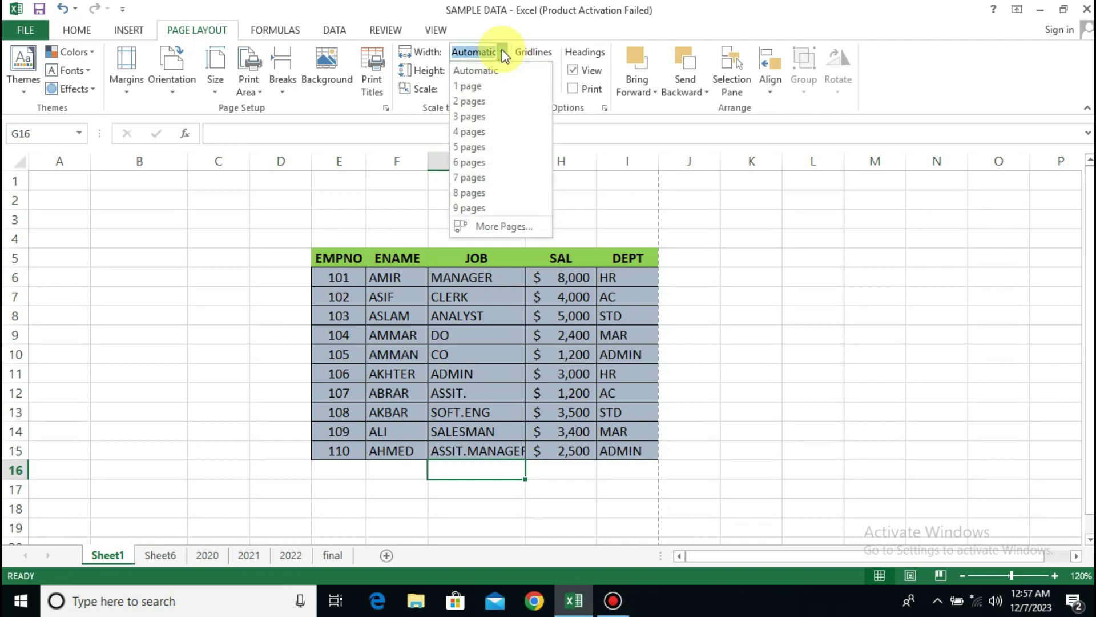
click(499, 73)
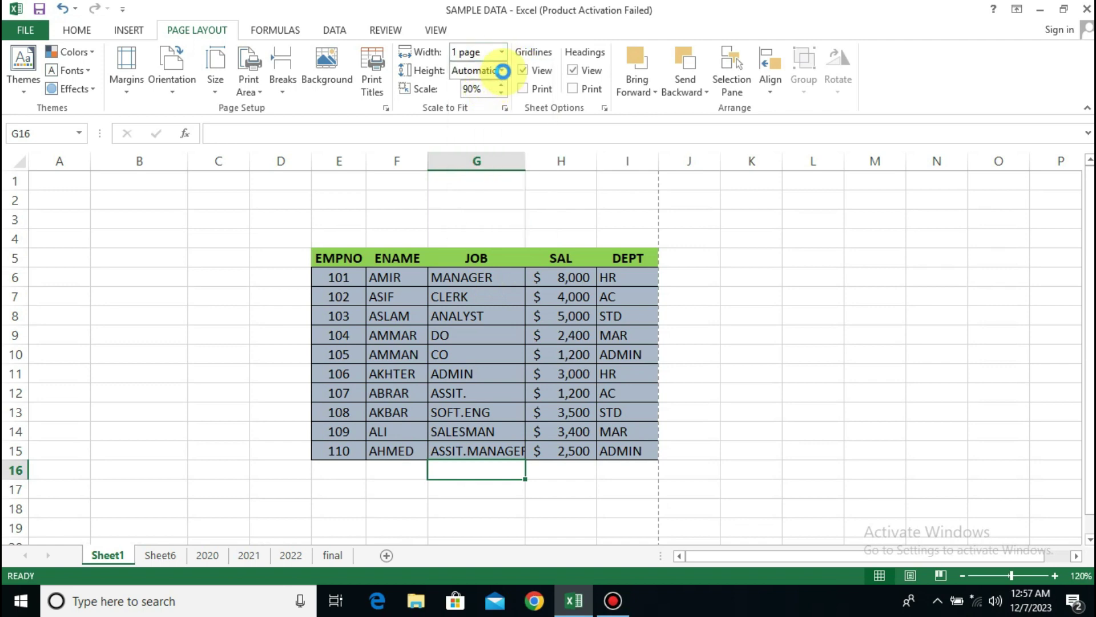
click(502, 71)
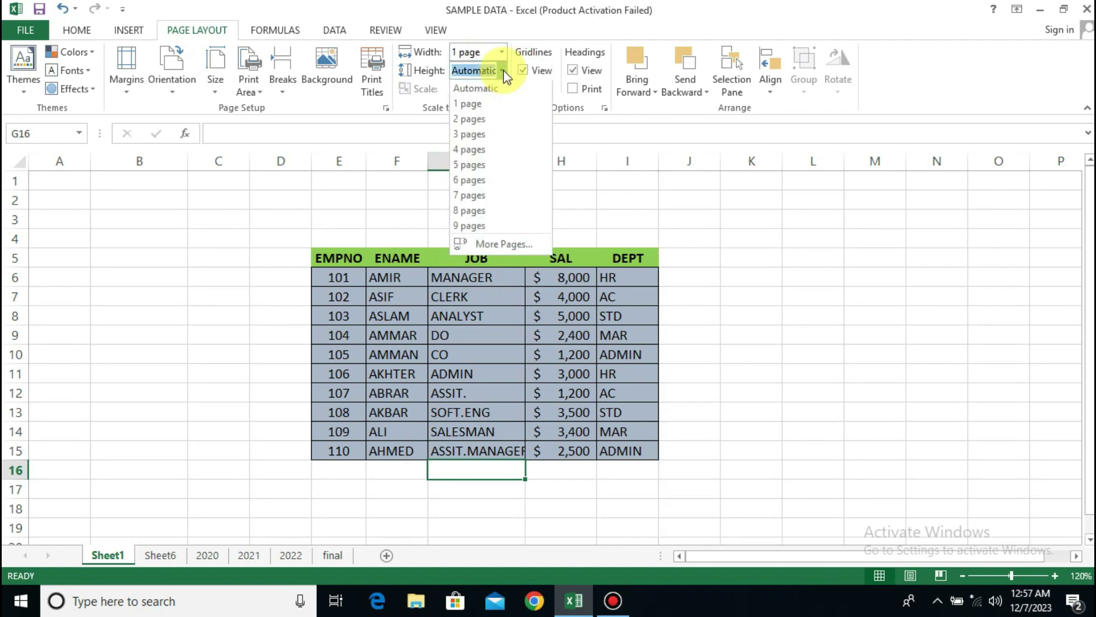
click(489, 106)
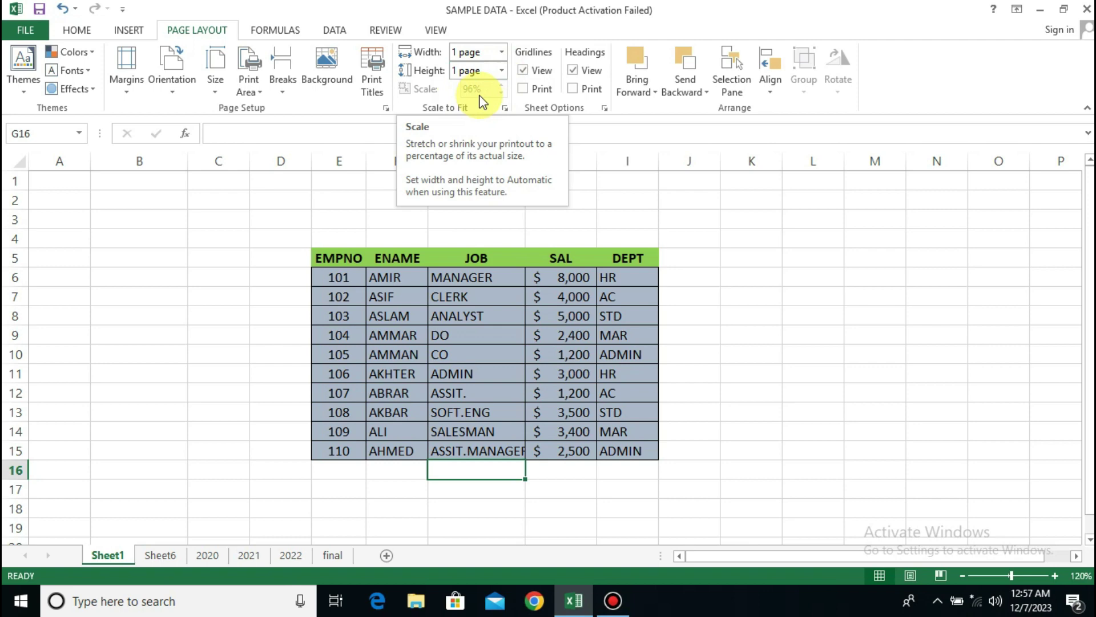
Return both the fit-to-page height and width to Automatic
click(499, 71)
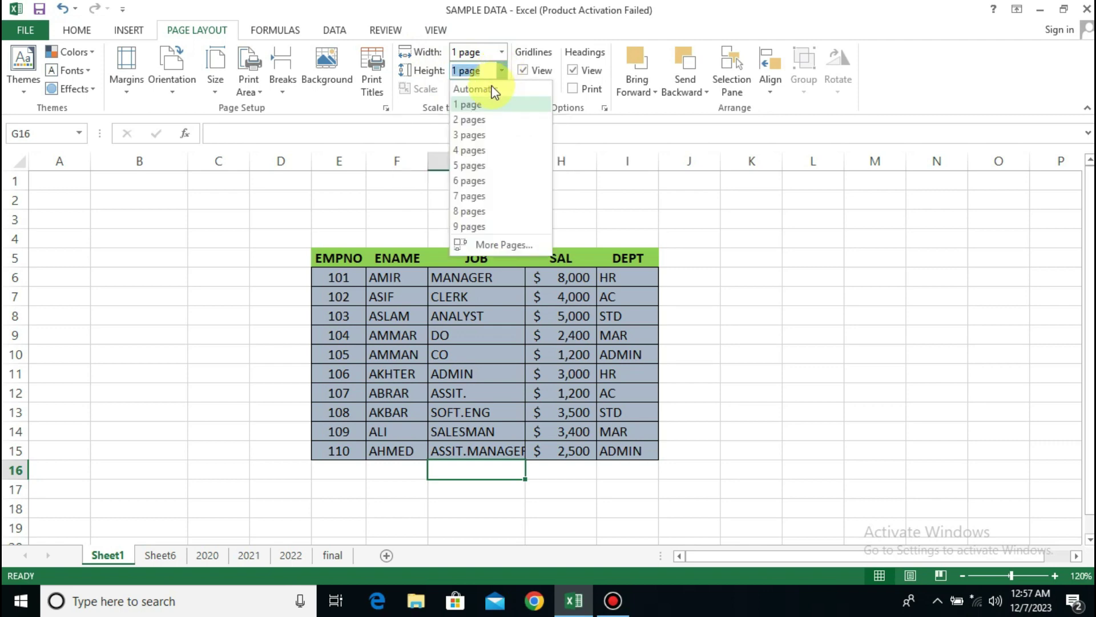
click(502, 65)
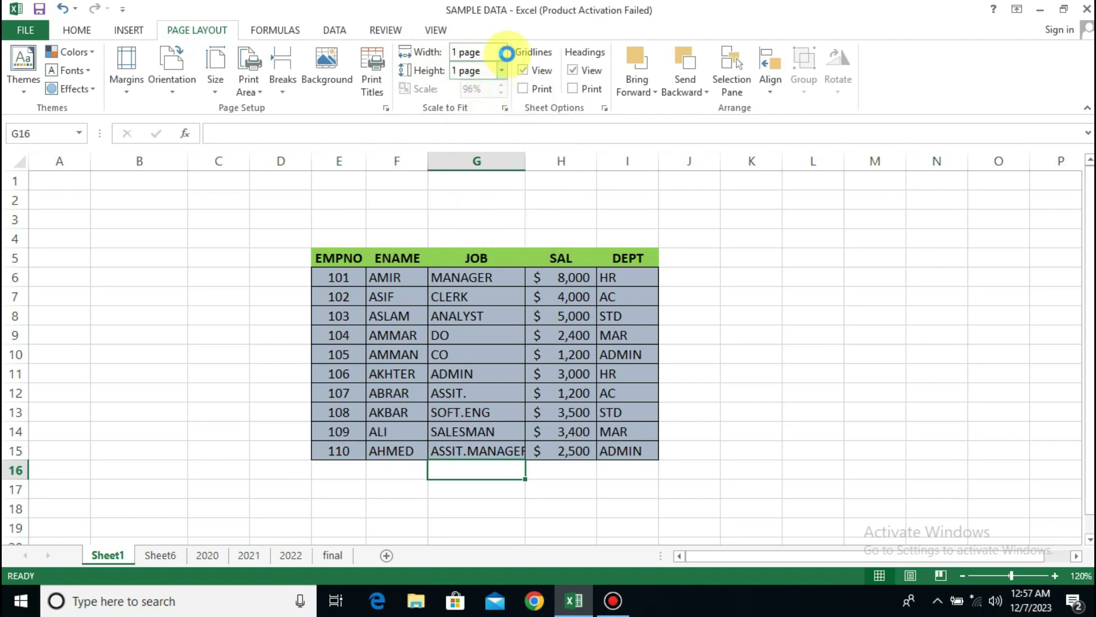
click(505, 53)
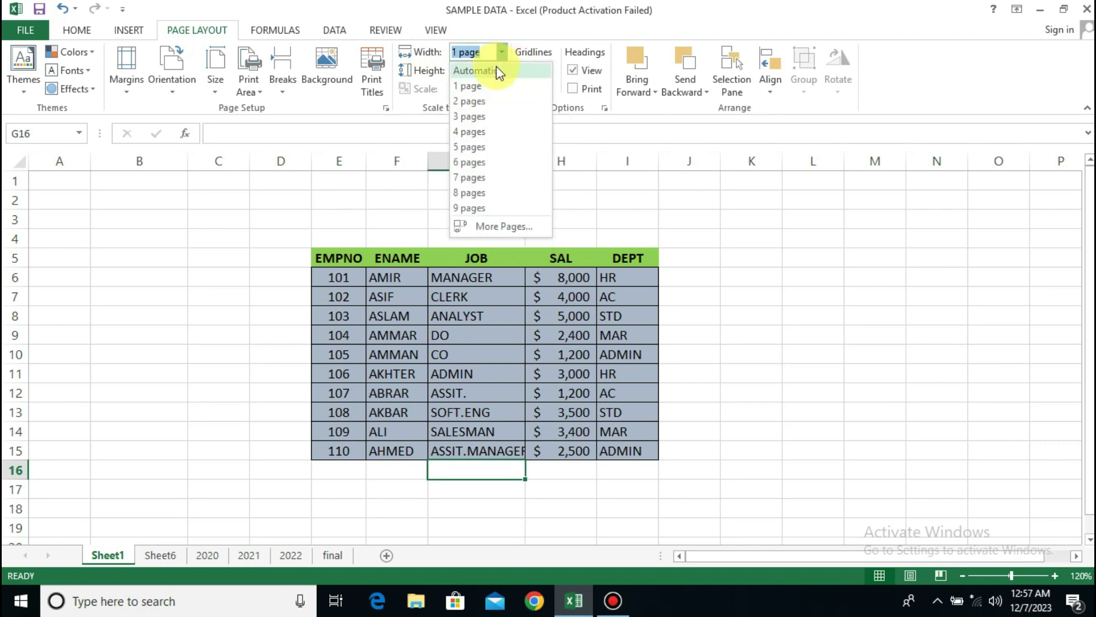
click(496, 66)
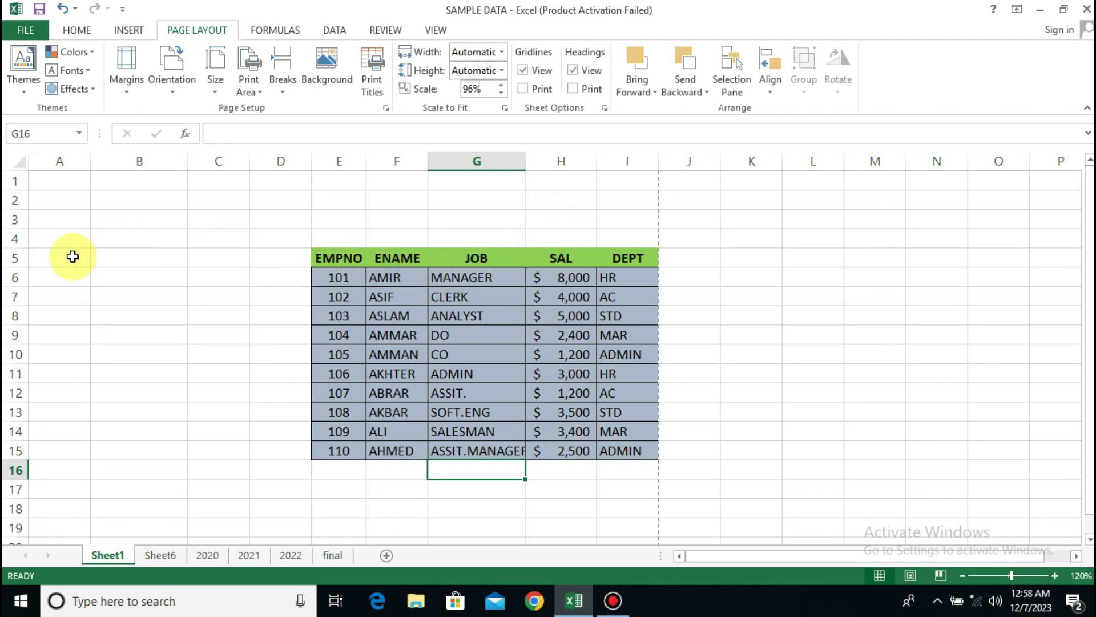
Select A5:O15, view the orientation options, and examine the portrait page-break lines, selecting row 49 at the horizontal break
drag(65, 257, 984, 450)
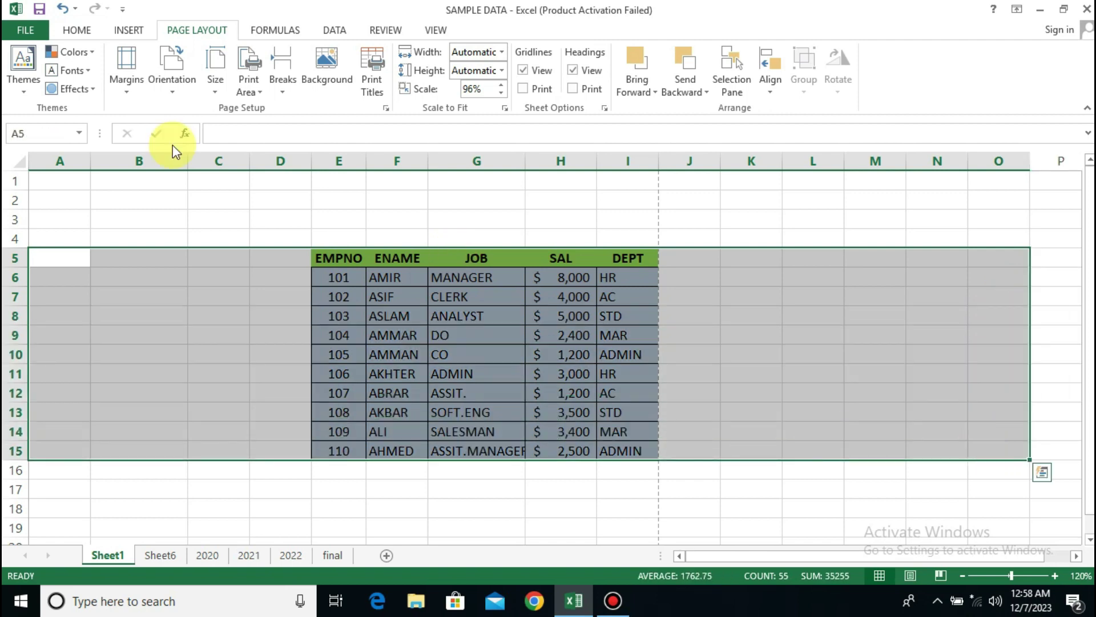
click(169, 91)
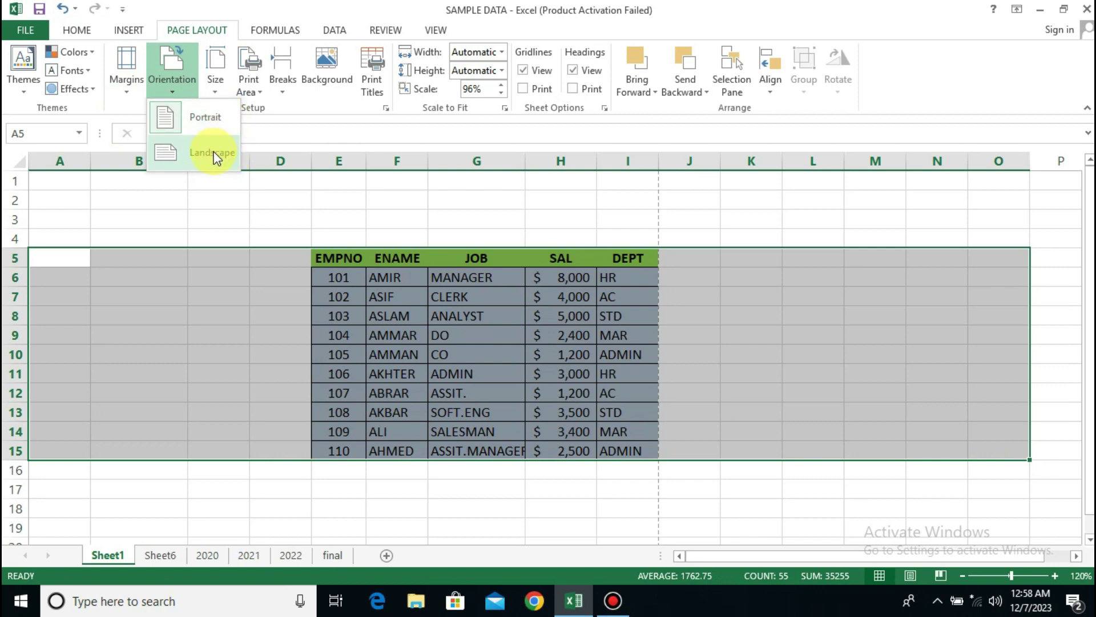
click(416, 196)
drag(451, 199, 936, 220)
scroll(189, 291, down, 12)
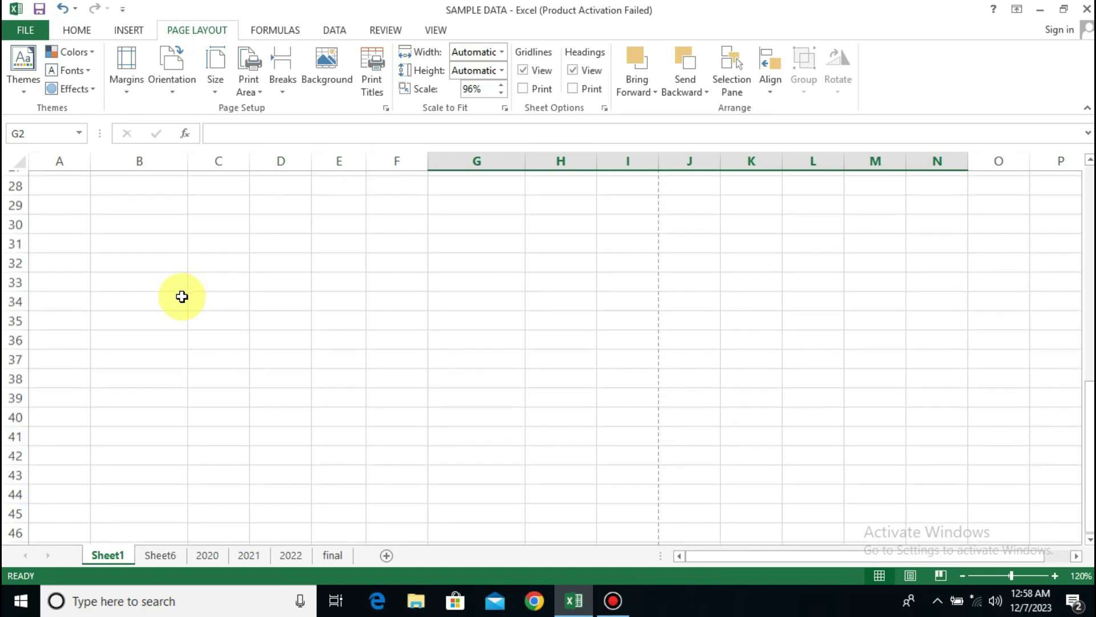
scroll(182, 296, down, 3)
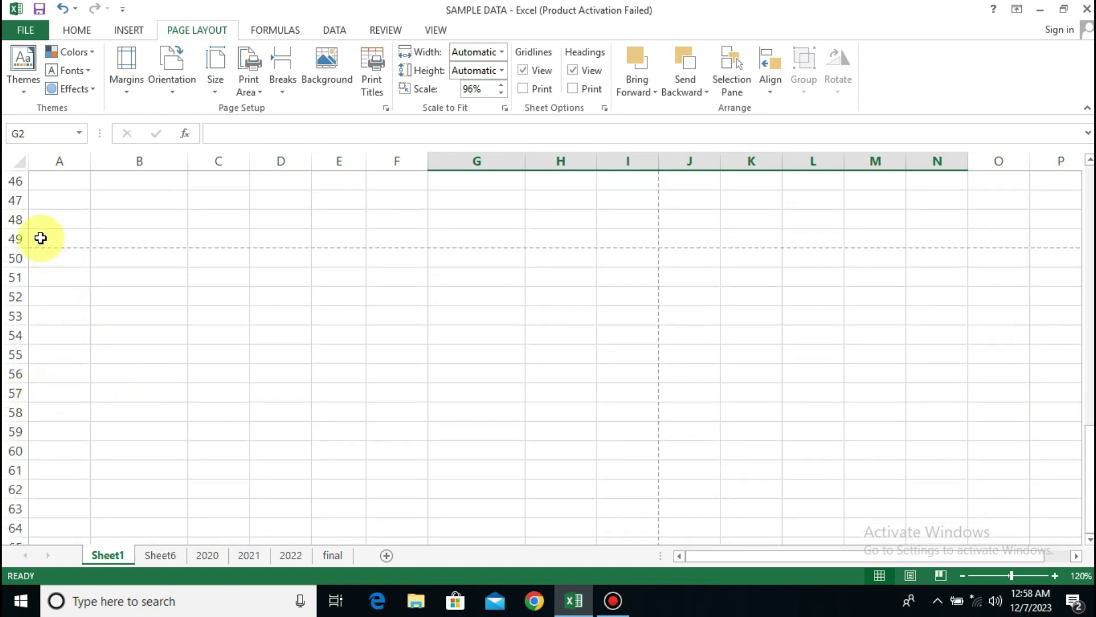
click(16, 239)
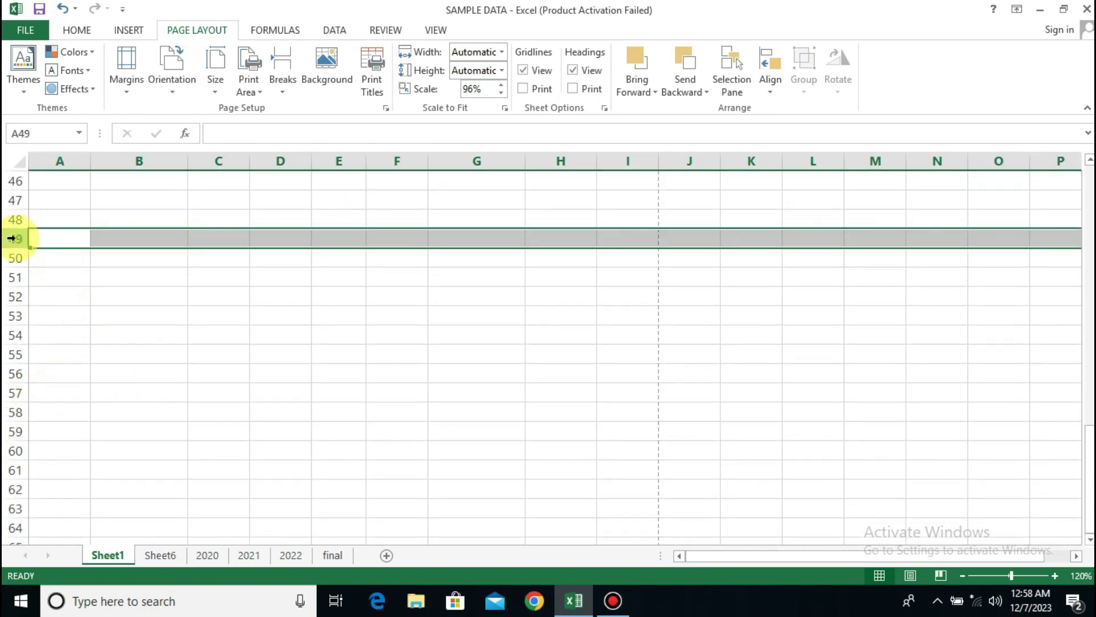
Change the page orientation to Landscape and deselect row 49
click(184, 91)
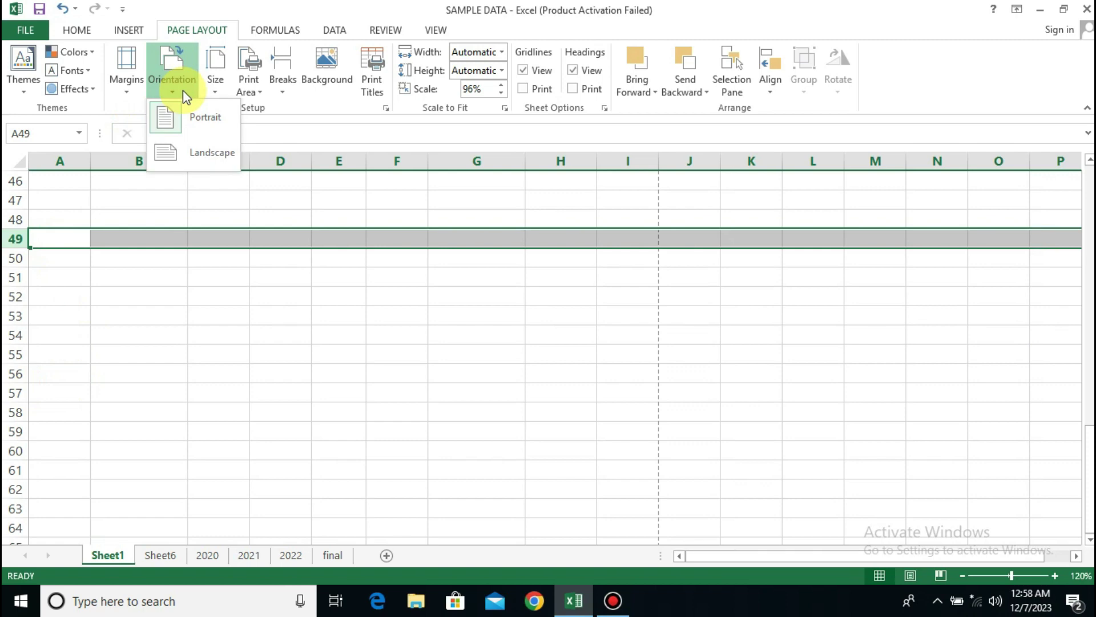
click(186, 155)
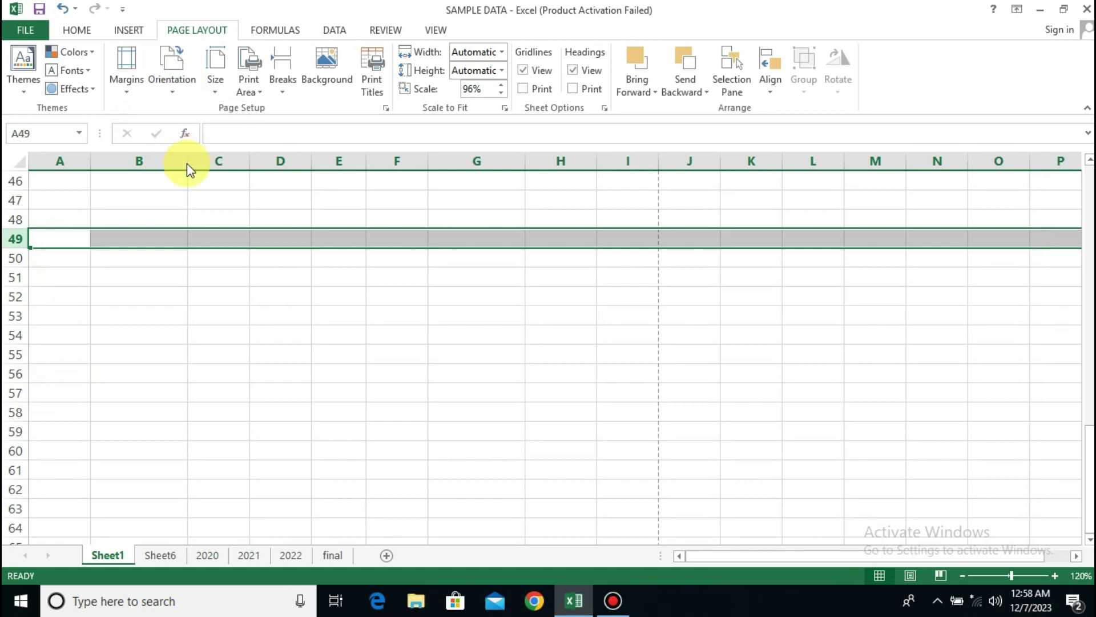
click(179, 300)
click(179, 298)
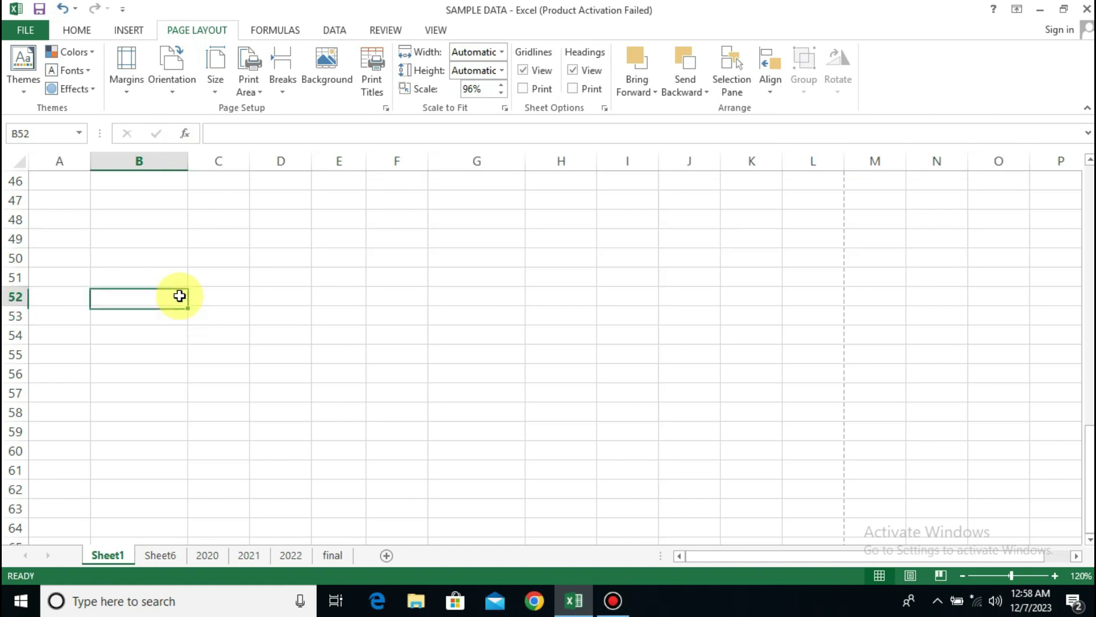
Examine the landscape page boundaries by selecting row 36 and column L beside the dashed break lines
scroll(180, 297, up, 8)
scroll(180, 294, down, 2)
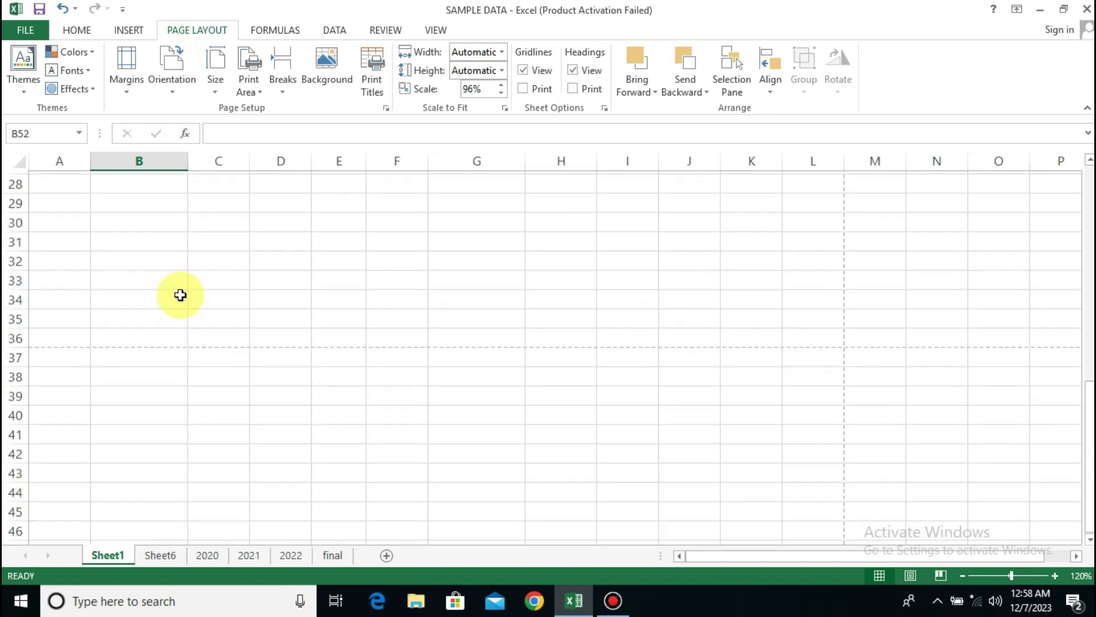
click(22, 336)
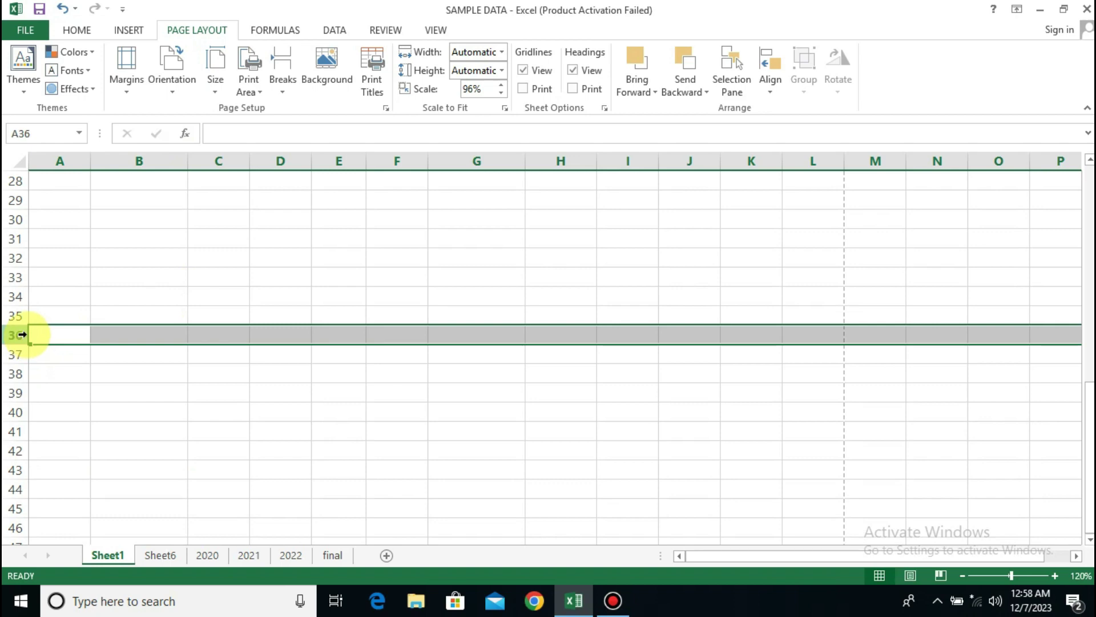
scroll(632, 323, up, 8)
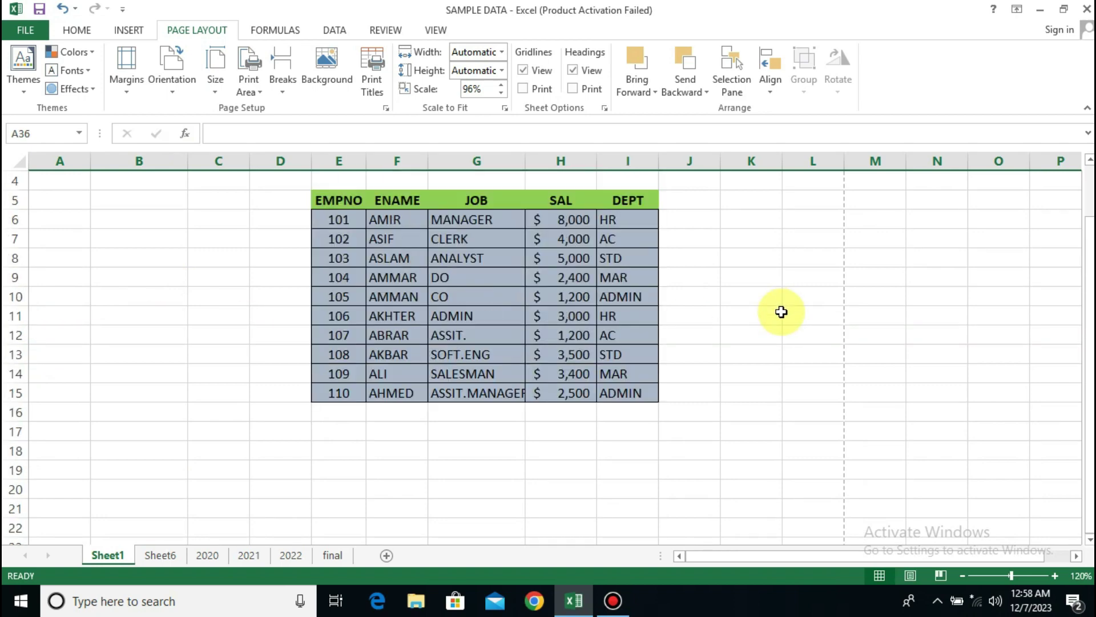
scroll(781, 311, up, 1)
click(824, 158)
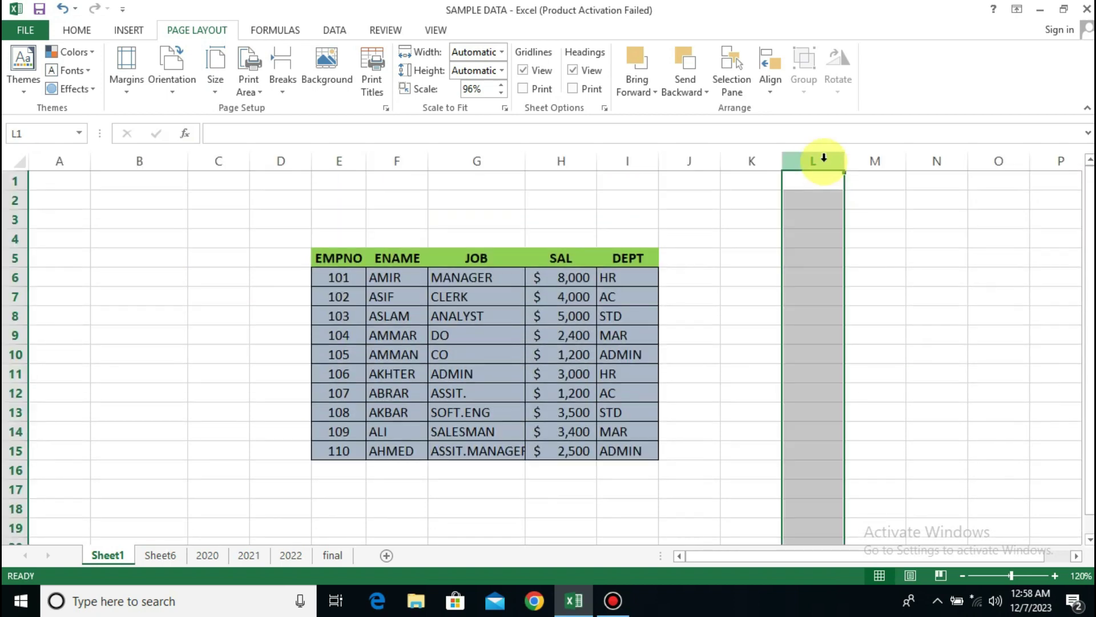
Deselect column L and set the page orientation back to Portrait
click(682, 297)
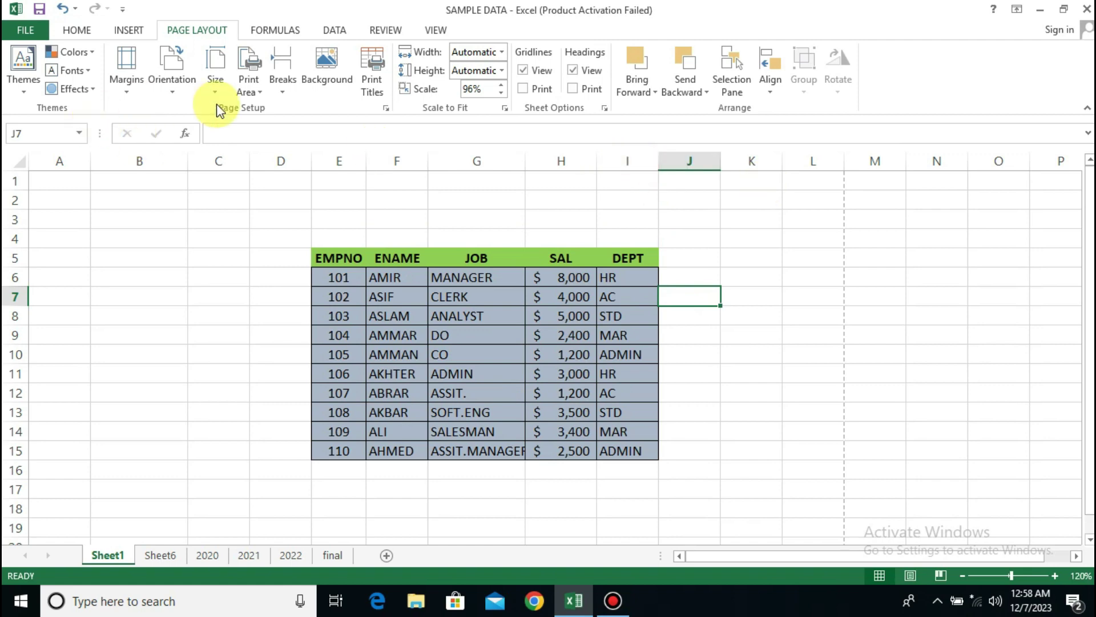
click(170, 88)
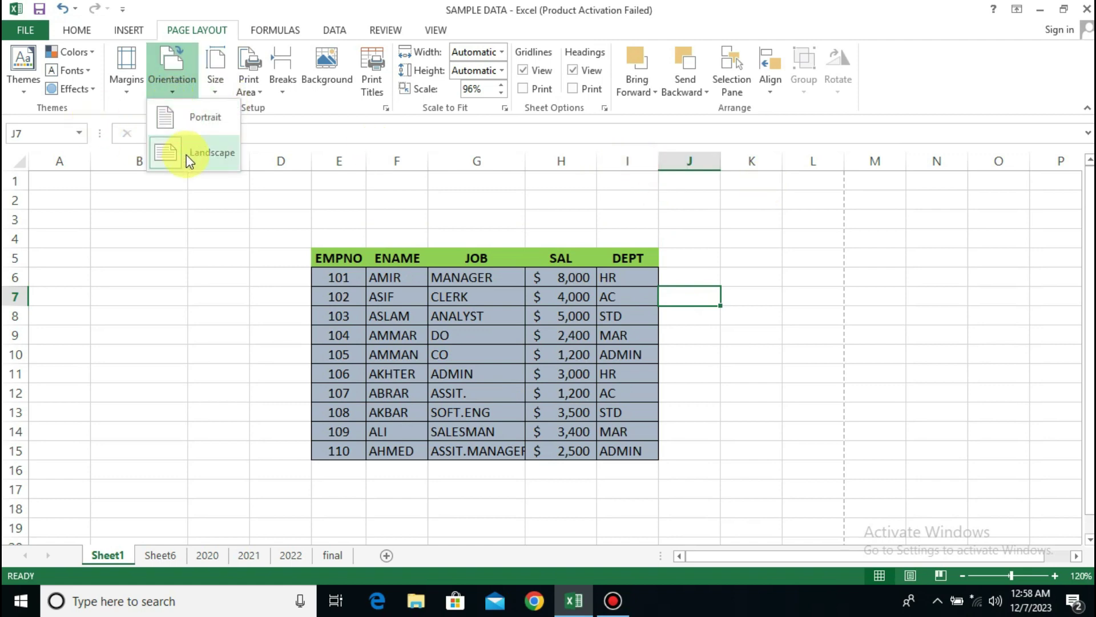
click(201, 118)
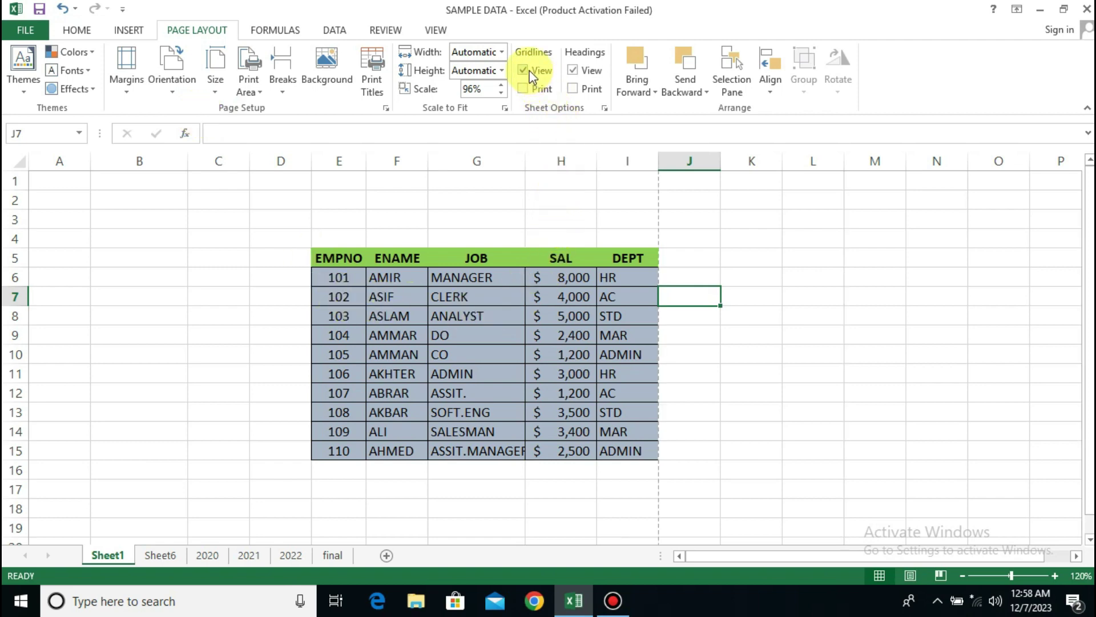
Hide the worksheet gridlines and check the blank cells beside the employee table
drag(759, 204, 915, 376)
click(166, 240)
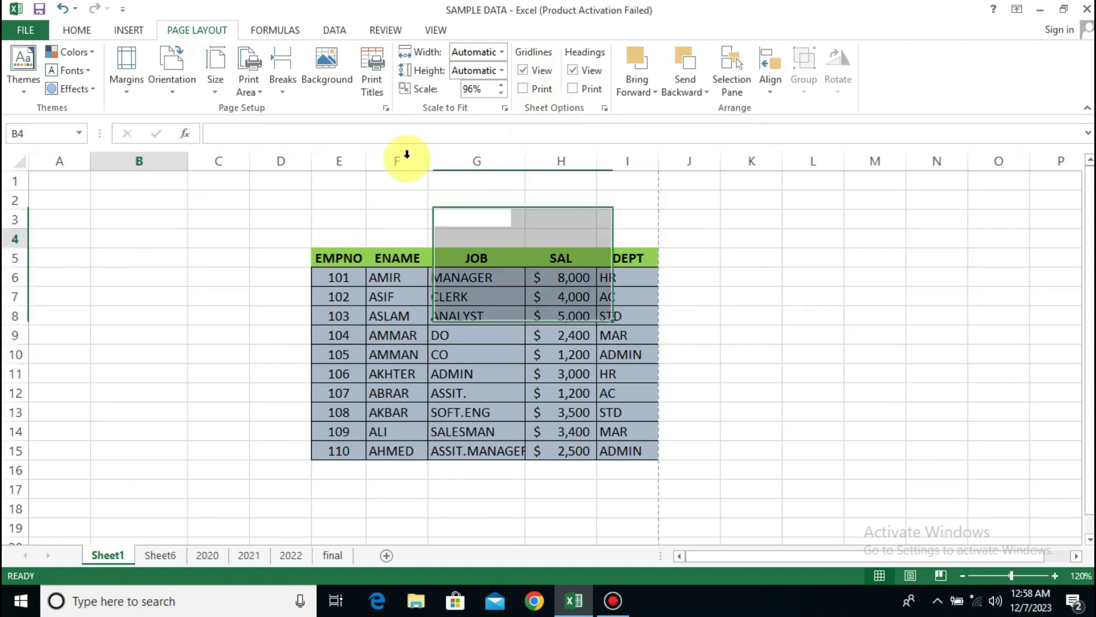
click(520, 71)
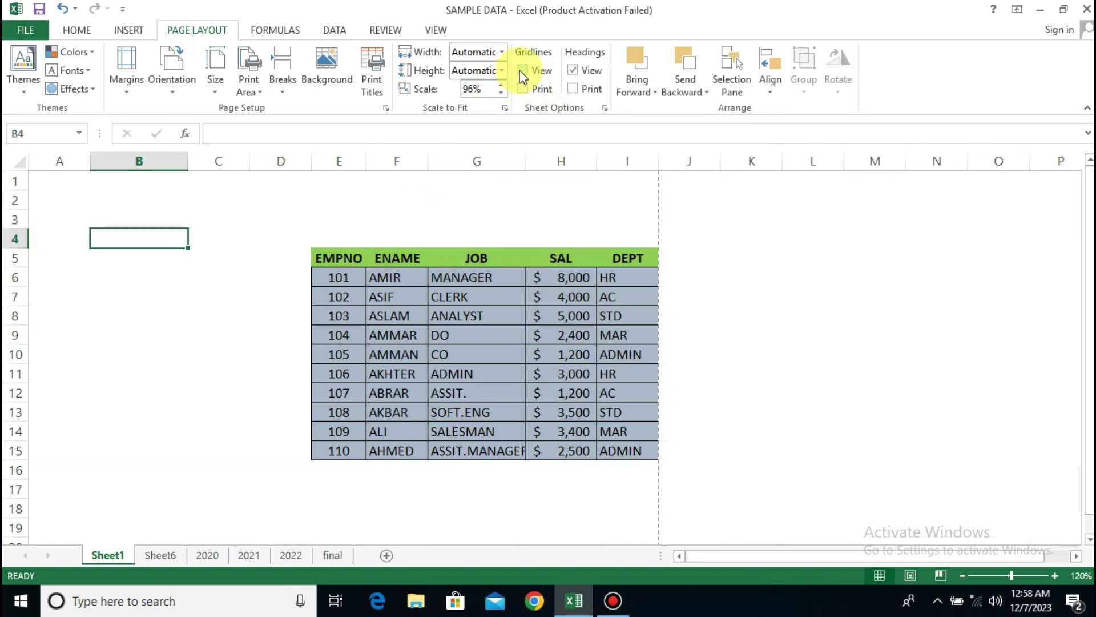
click(135, 420)
click(163, 270)
click(232, 265)
click(214, 403)
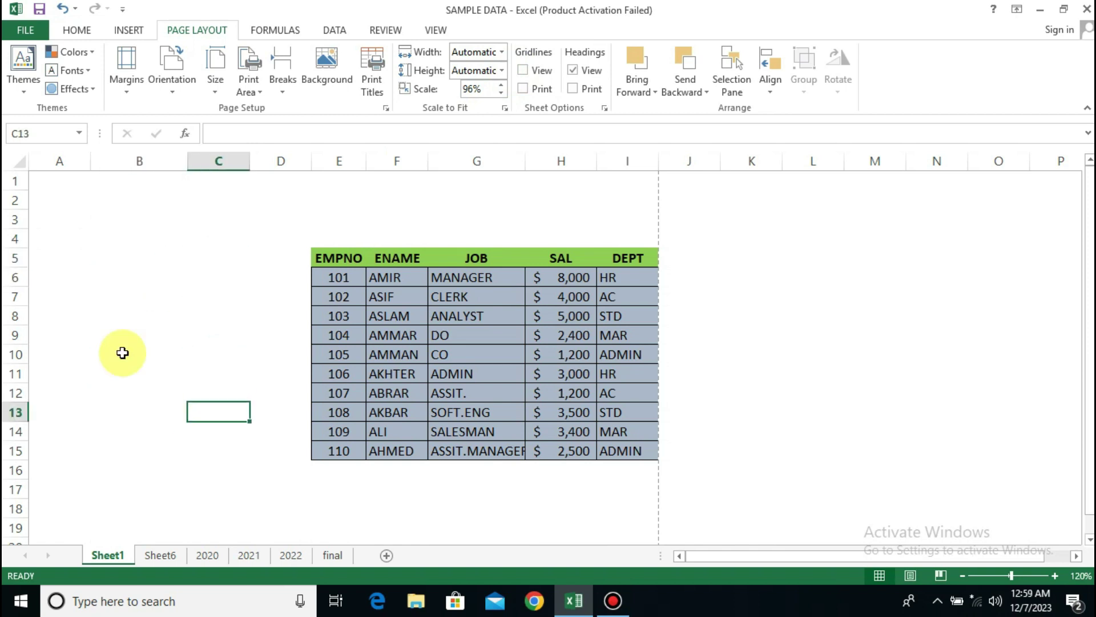
click(120, 353)
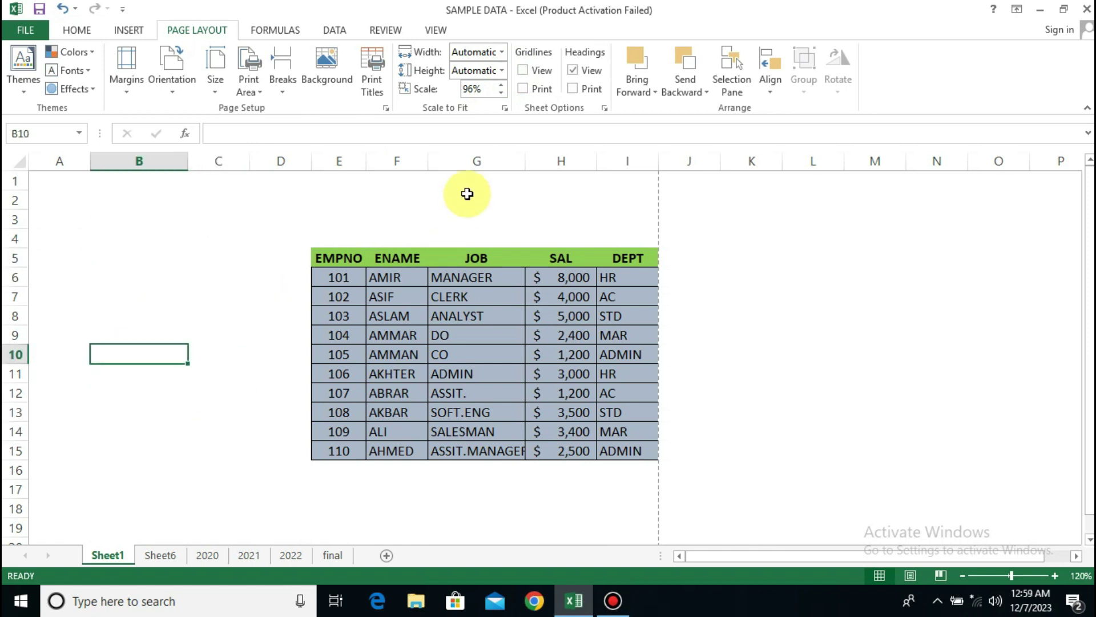
Show the worksheet gridlines again and enable printing of the gridlines
click(528, 67)
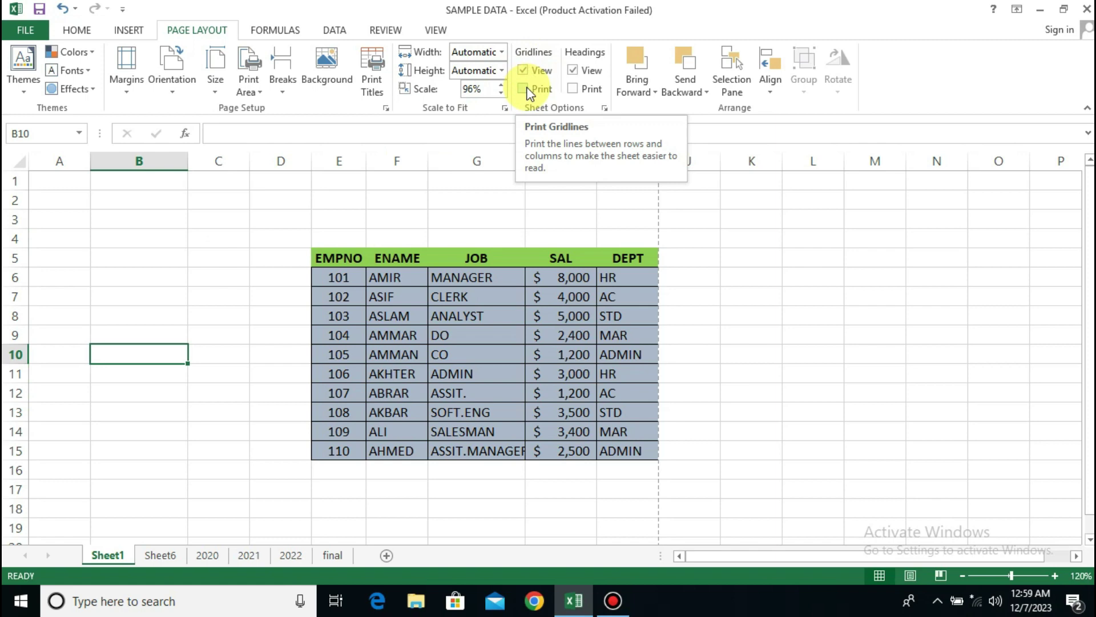
click(526, 89)
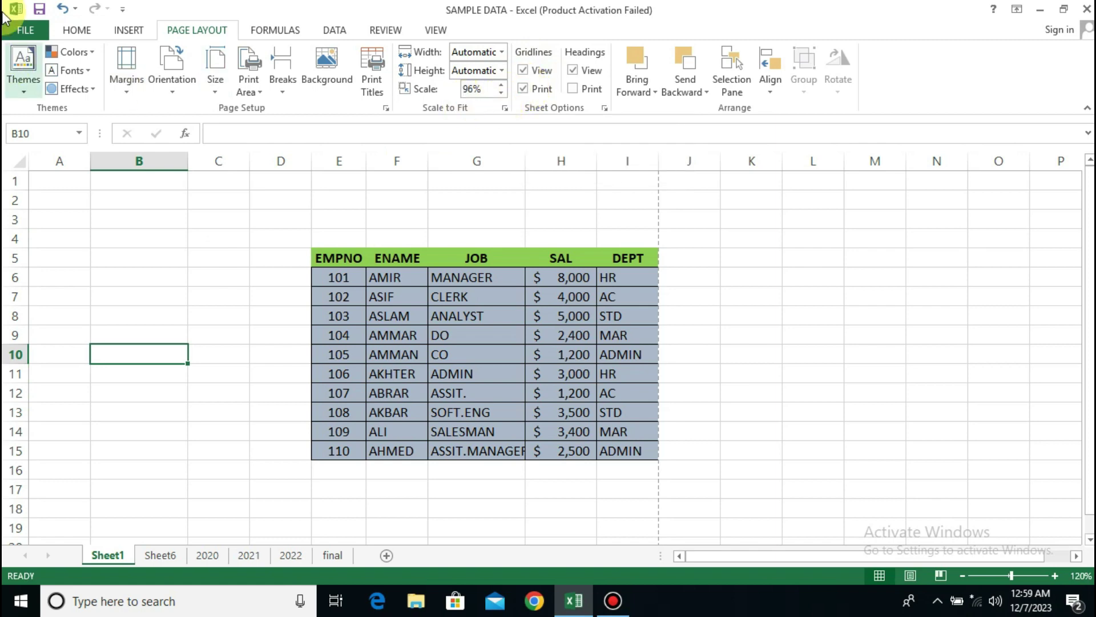
Check the employee table with gridlines in the print preview and return to the worksheet
click(11, 35)
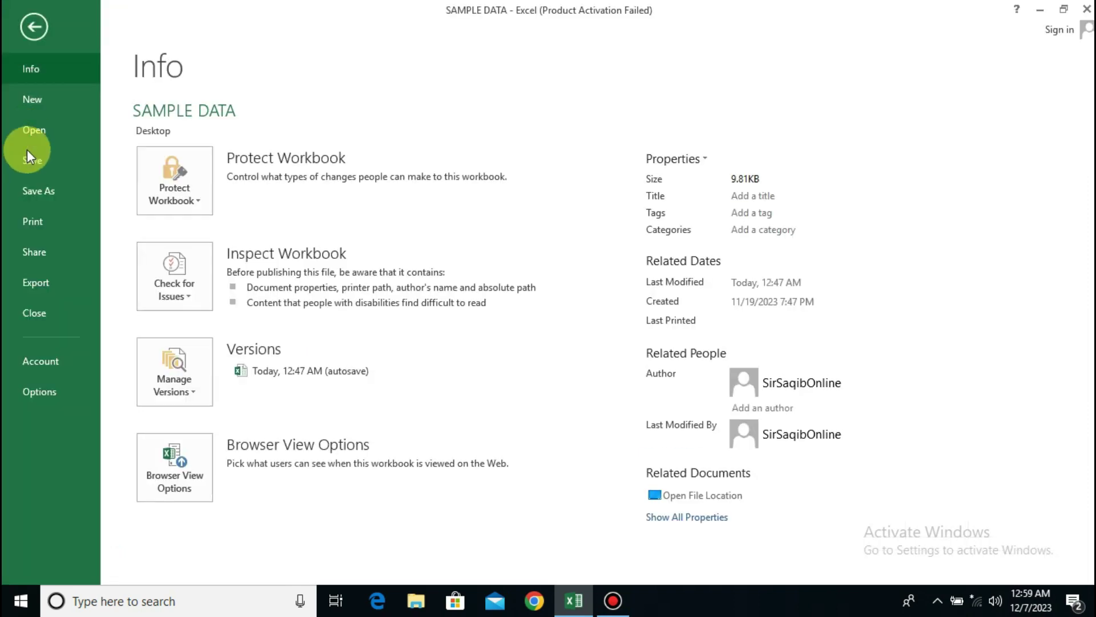
click(46, 224)
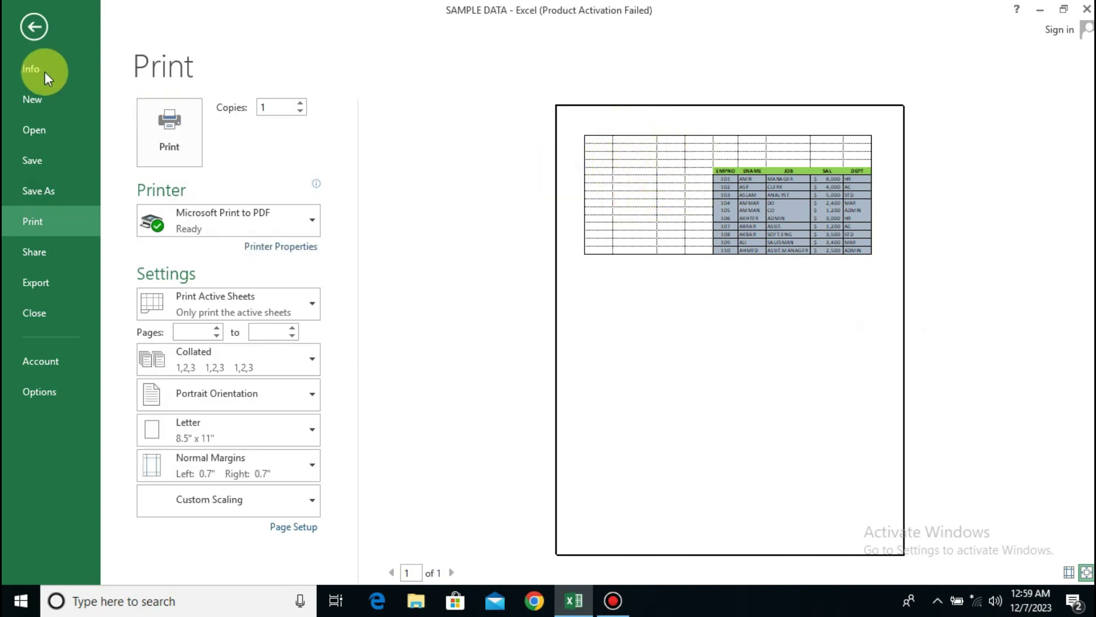
click(30, 35)
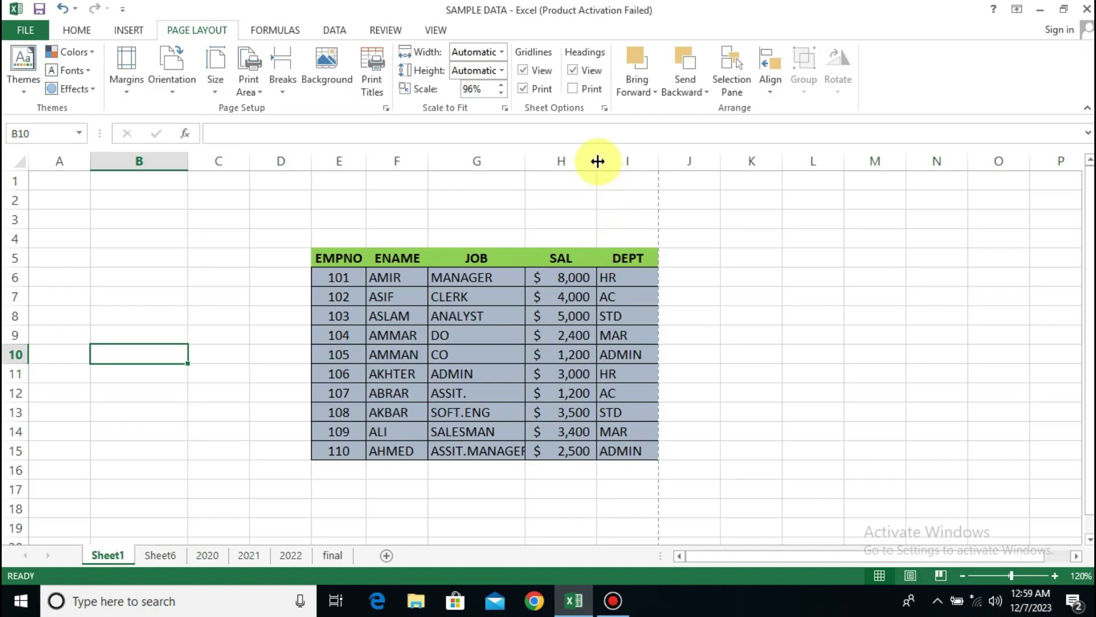
Turn off printing of the gridlines and examine the column headings above the employee table
click(524, 89)
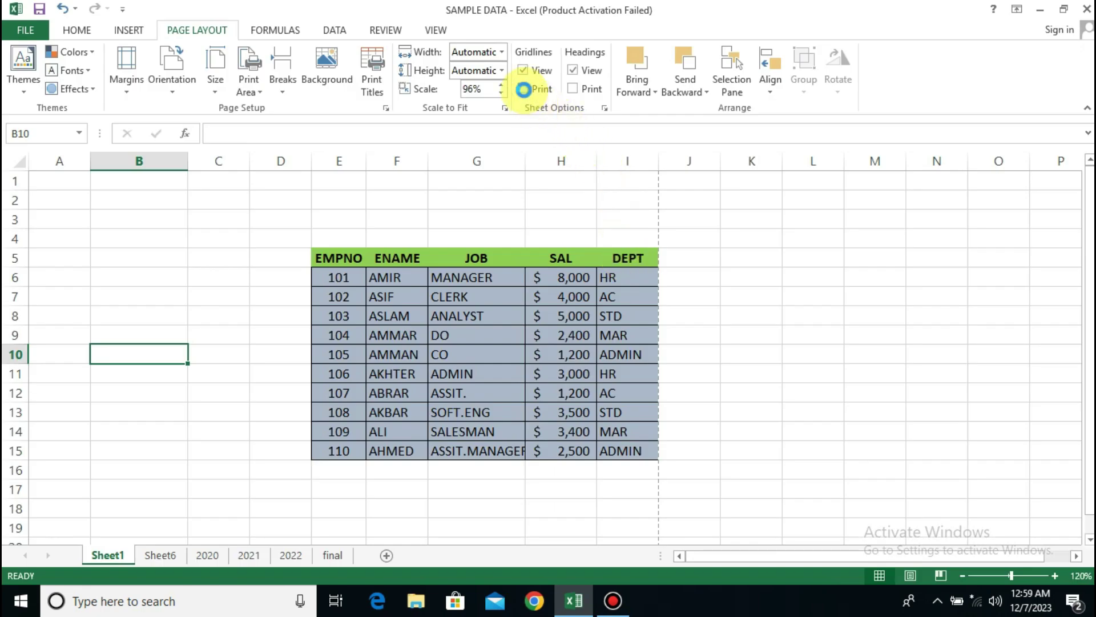
click(575, 71)
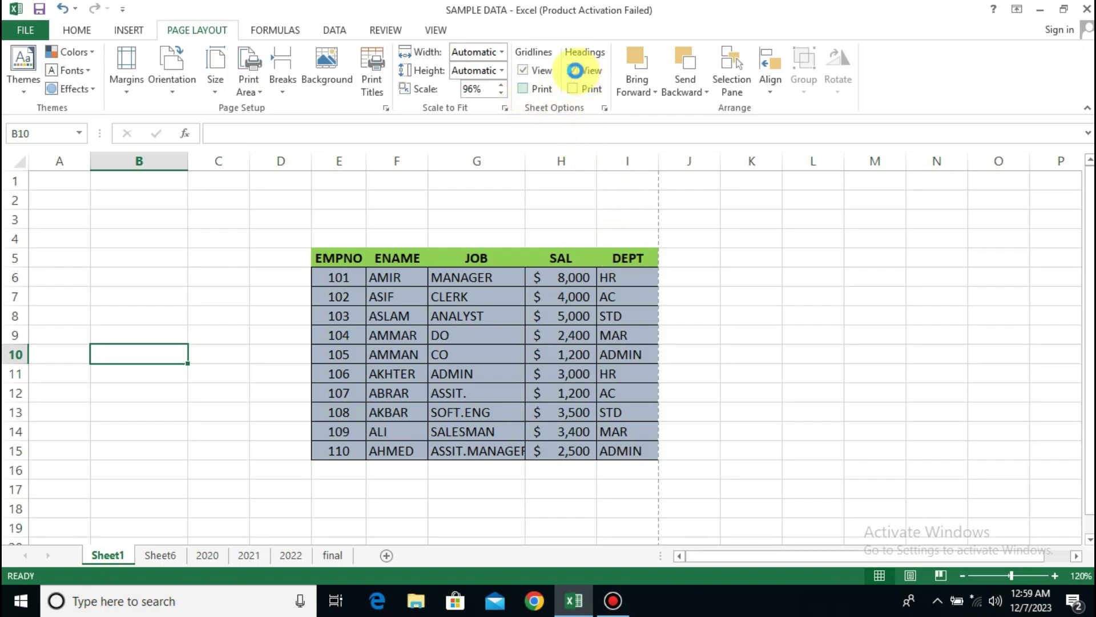
drag(68, 161, 565, 177)
click(135, 225)
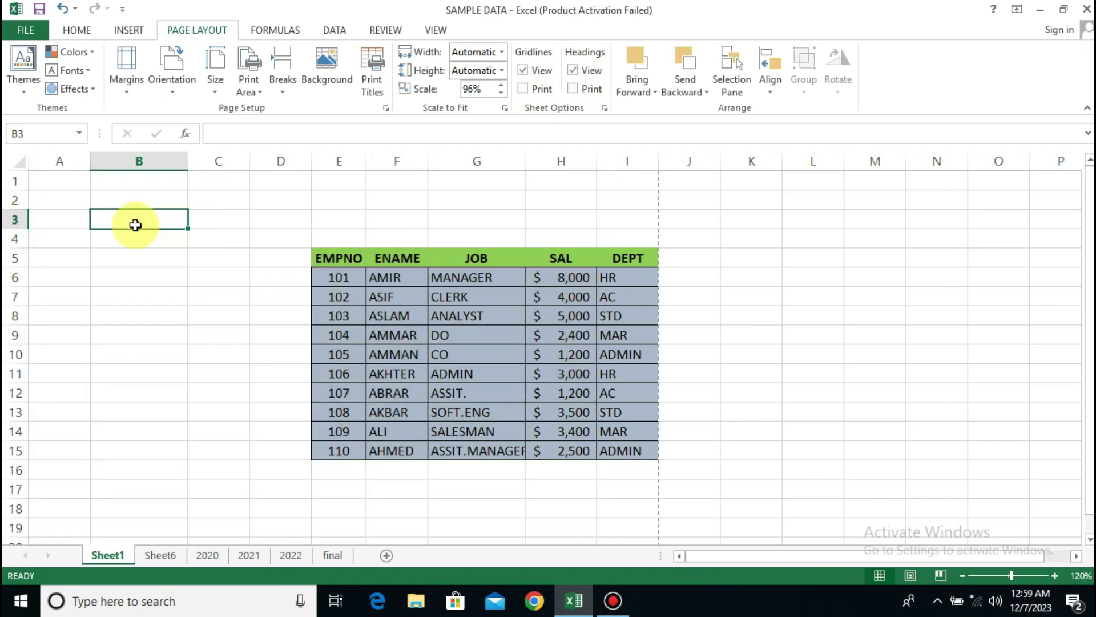
Hide the row and column headings, check the blank cells around the employee table, and show the headings again
click(574, 72)
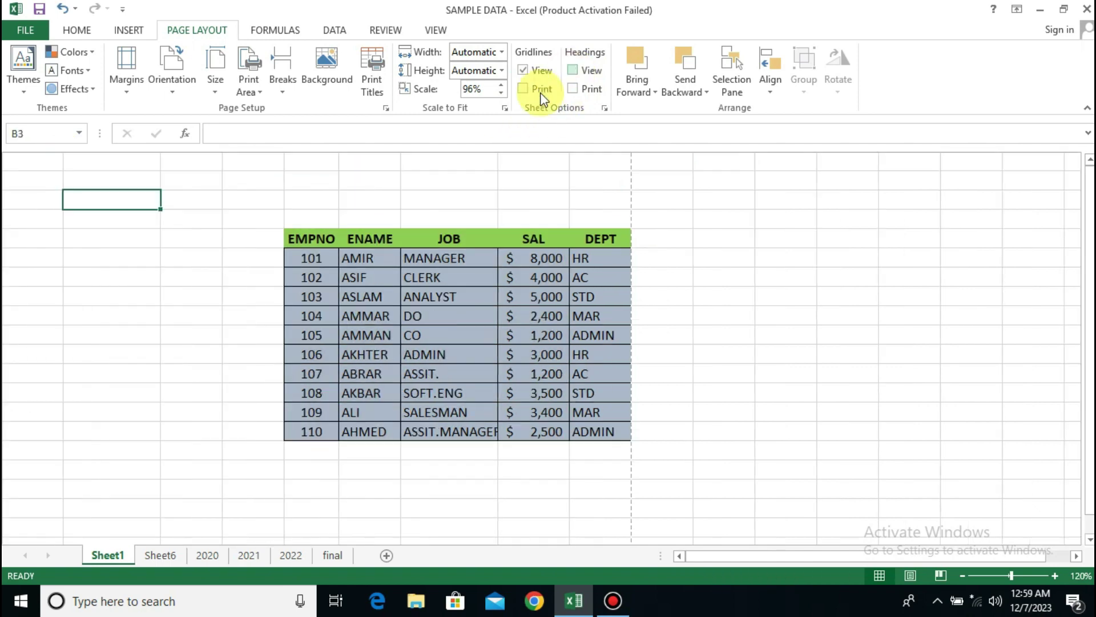
click(216, 175)
click(301, 168)
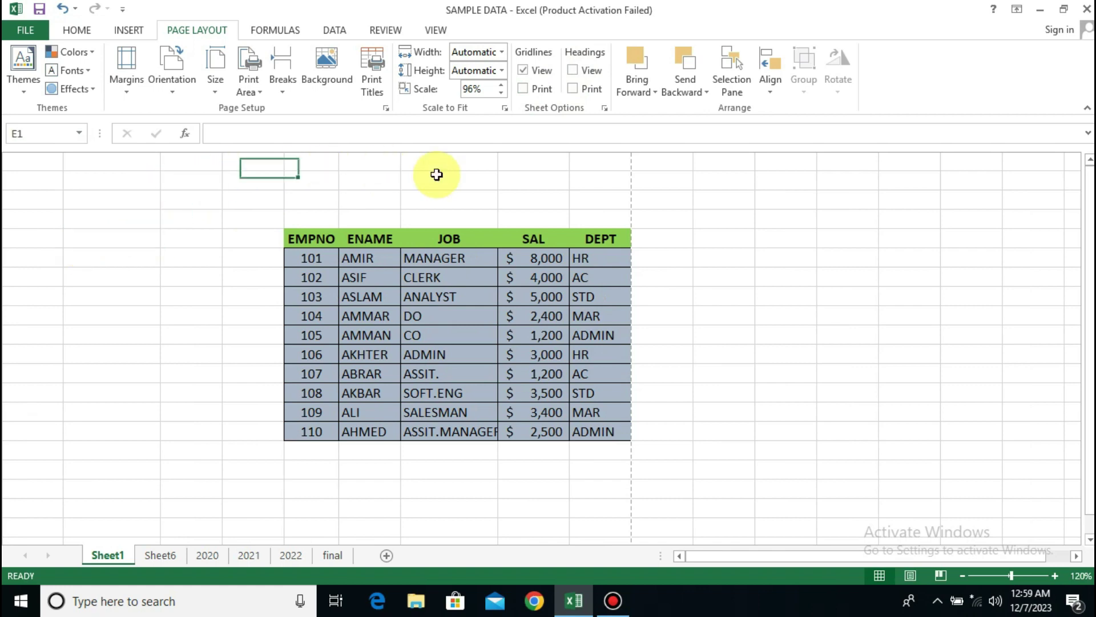
click(435, 173)
click(179, 164)
click(85, 259)
click(79, 341)
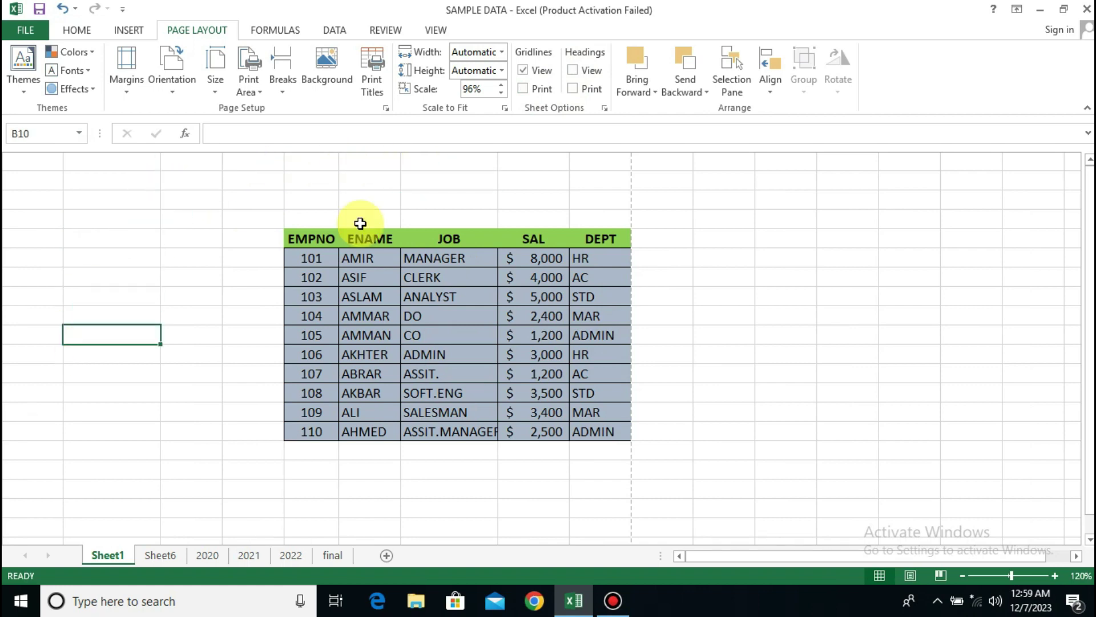
click(572, 70)
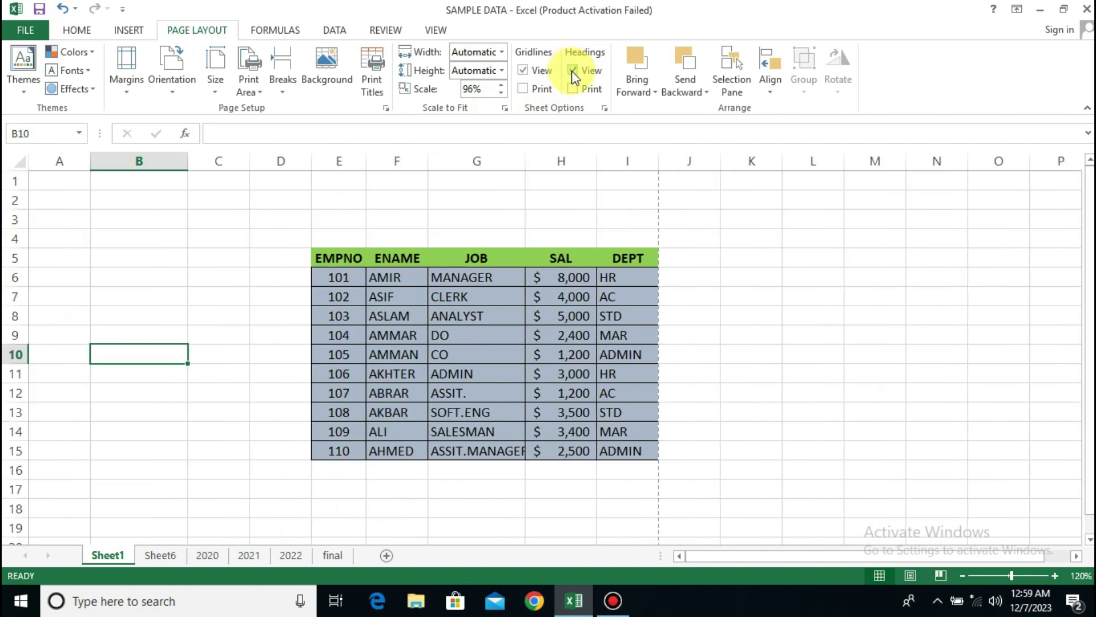
Preview the printout with row and column headings enabled, and switch heading printing back off
click(573, 88)
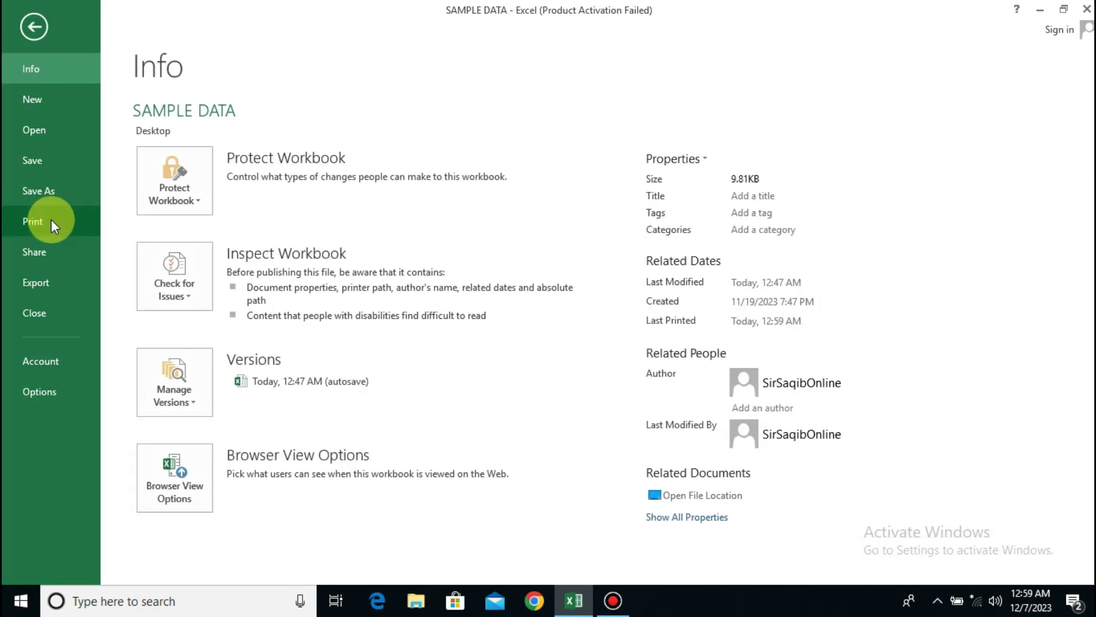
click(50, 220)
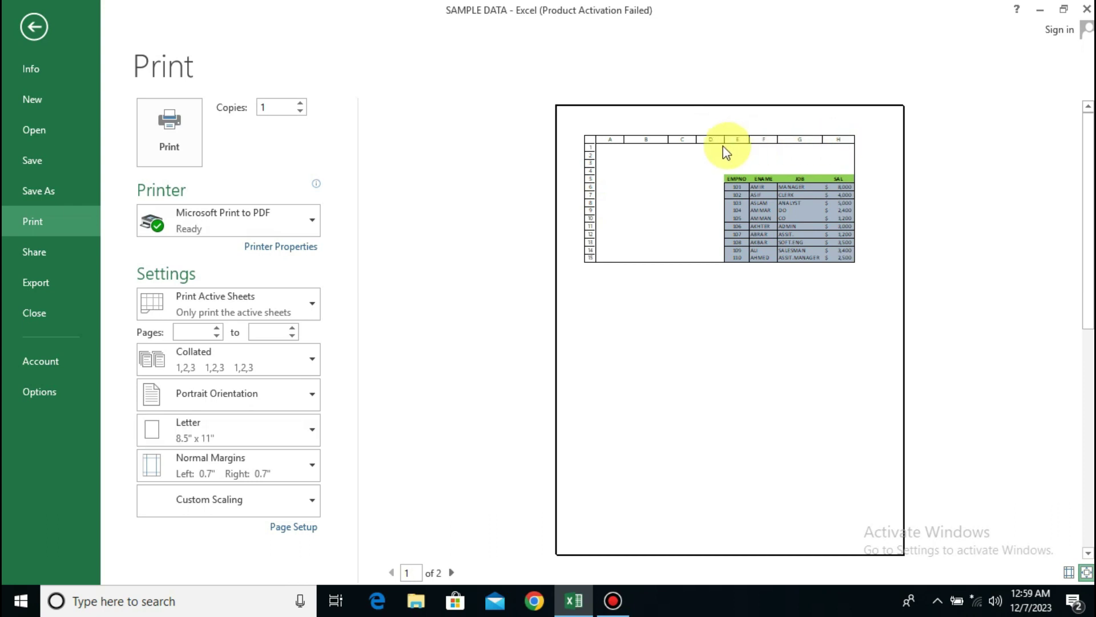
click(35, 28)
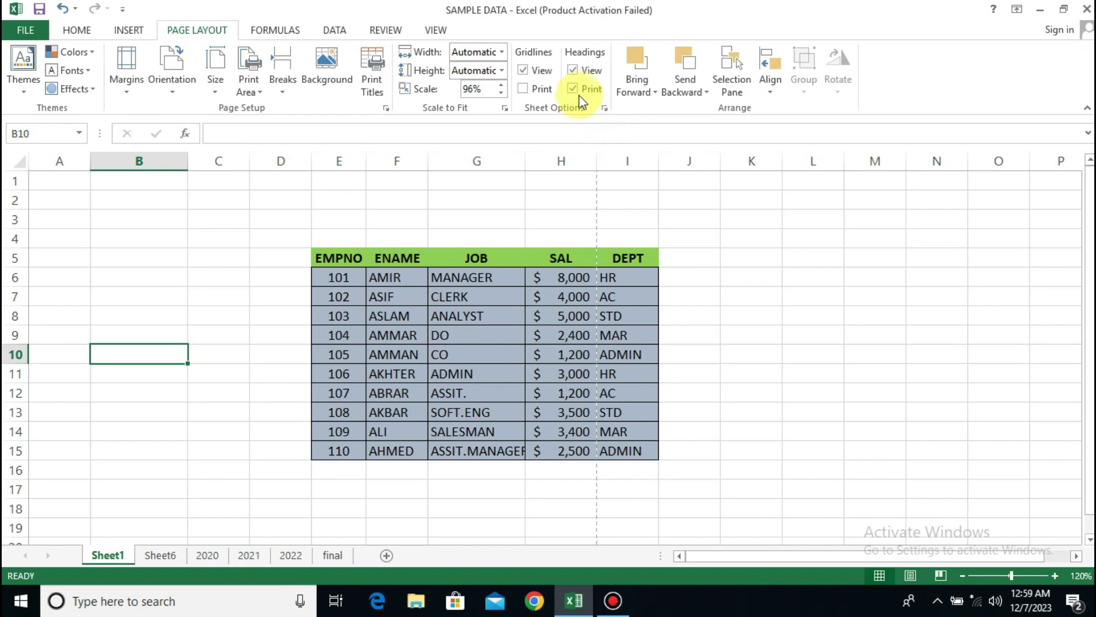
click(574, 89)
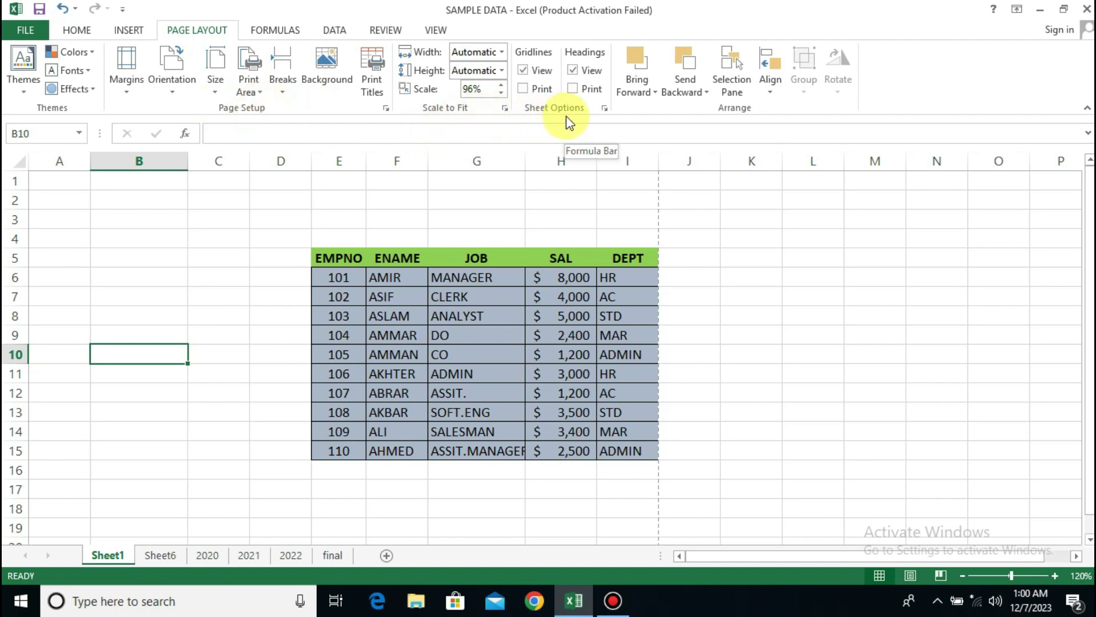
Display the formula and defined-name commands and look over the empty rows below the employee table
click(275, 32)
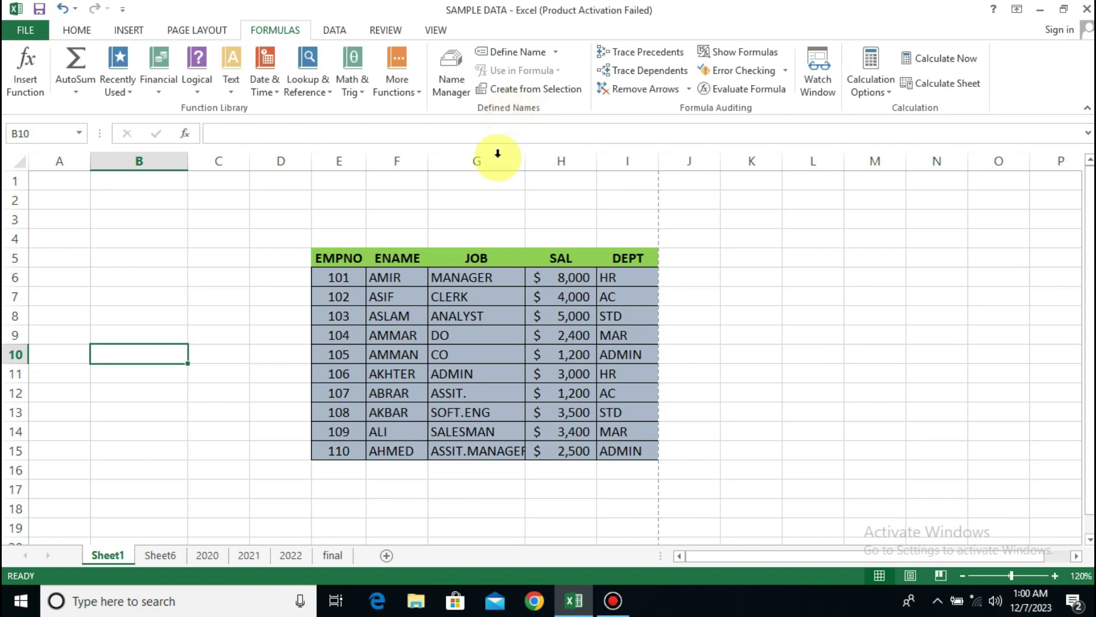
scroll(492, 179, down, 8)
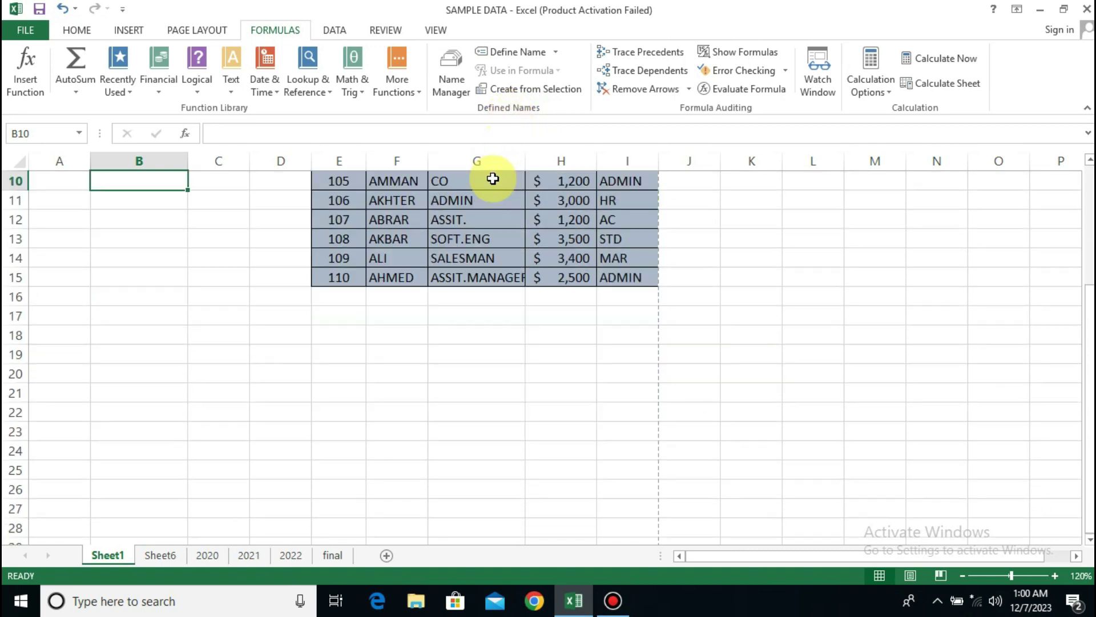
click(173, 238)
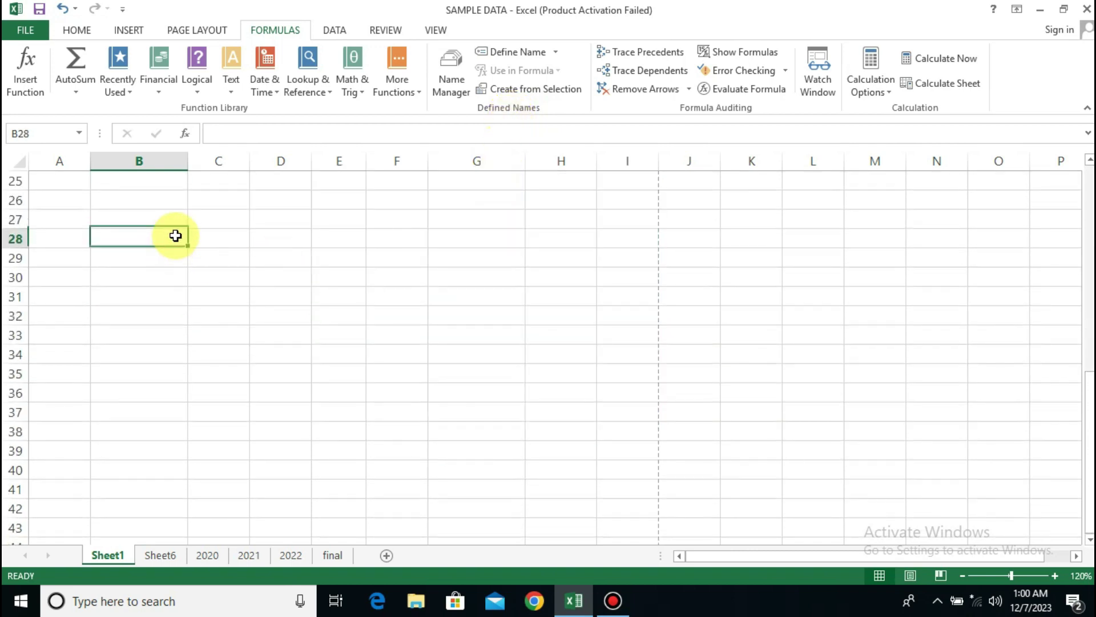
scroll(316, 266, up, 4)
scroll(319, 268, up, 4)
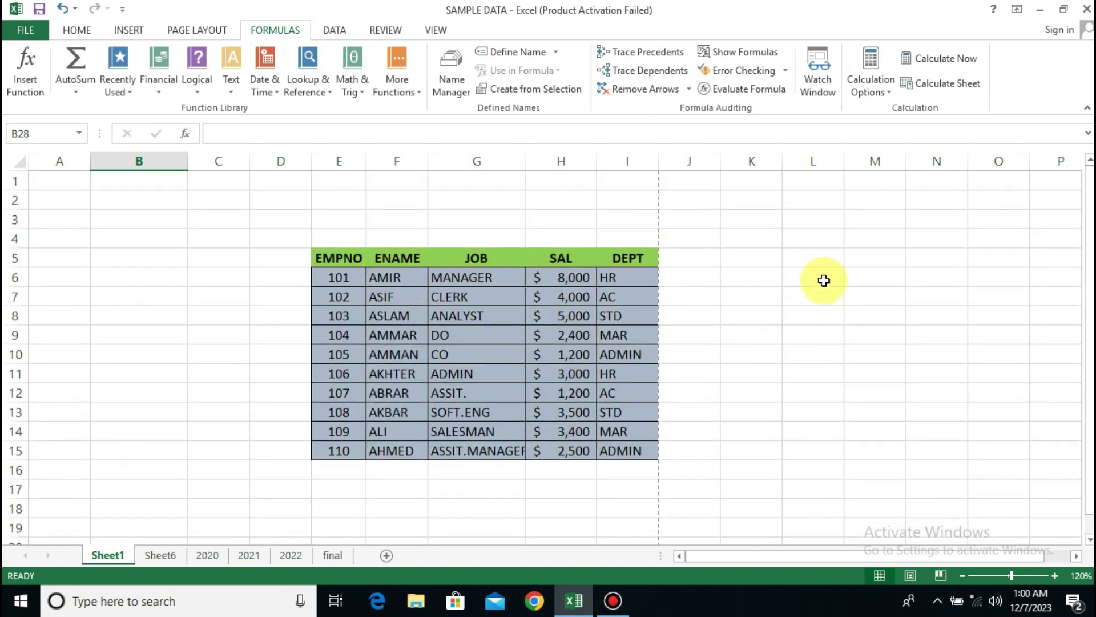
Enter the formula =H6 in cell M6 to reference the first salary, and delete it again
click(823, 256)
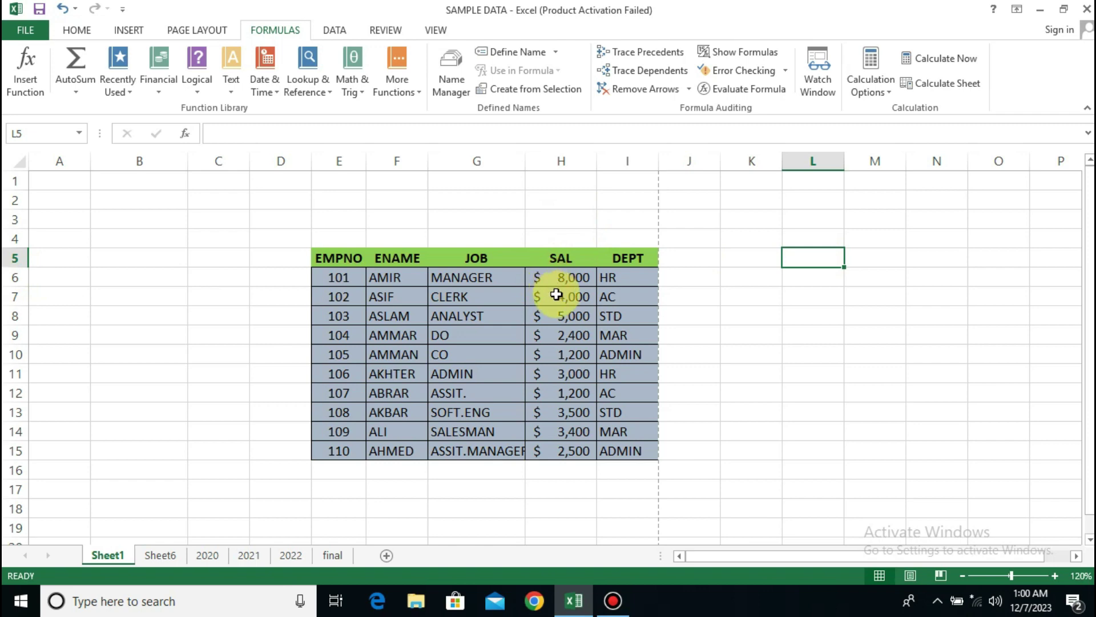
click(559, 277)
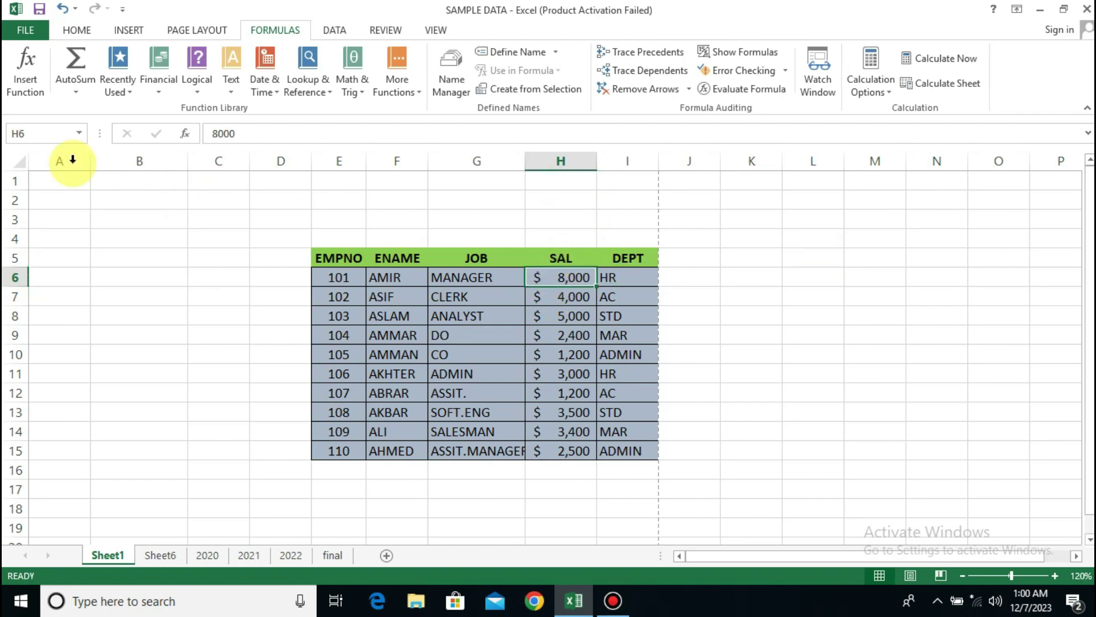
click(869, 272)
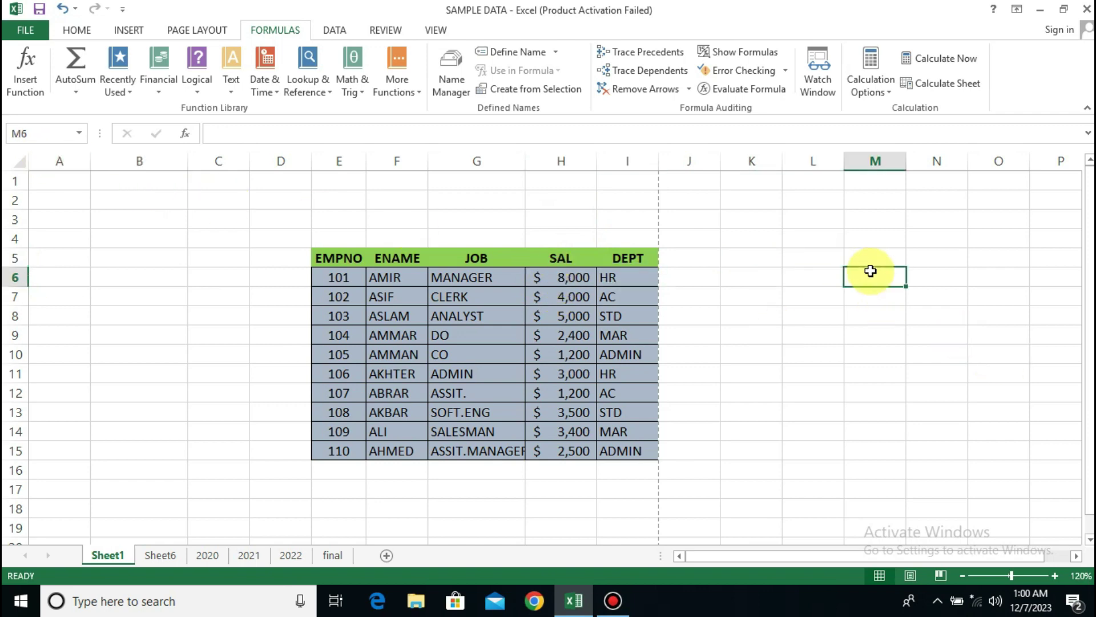
text(=H6)
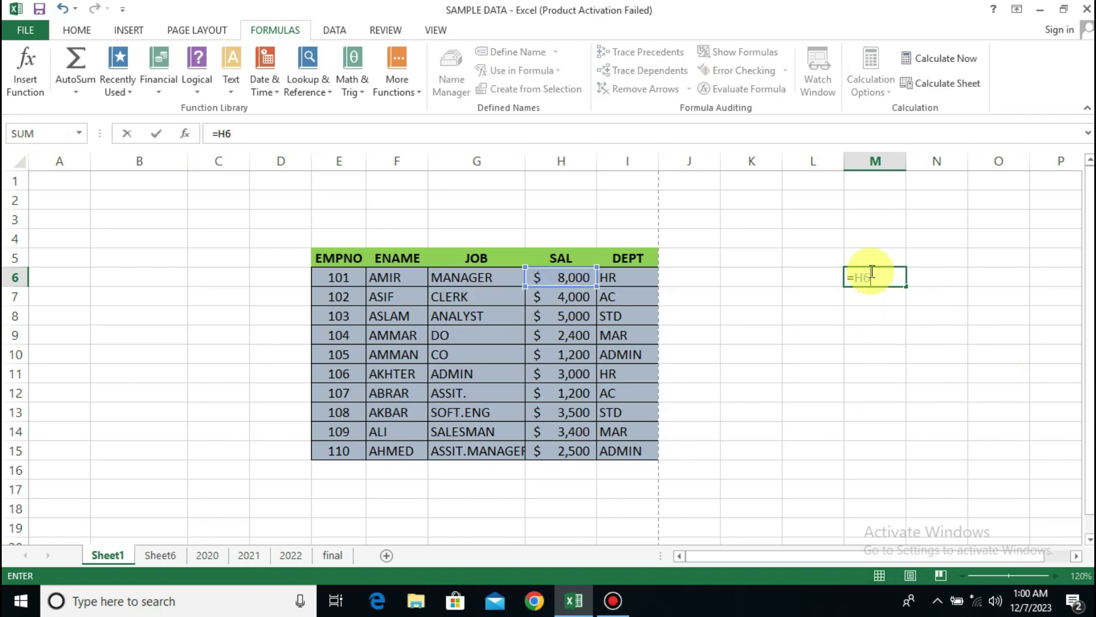
key(Return)
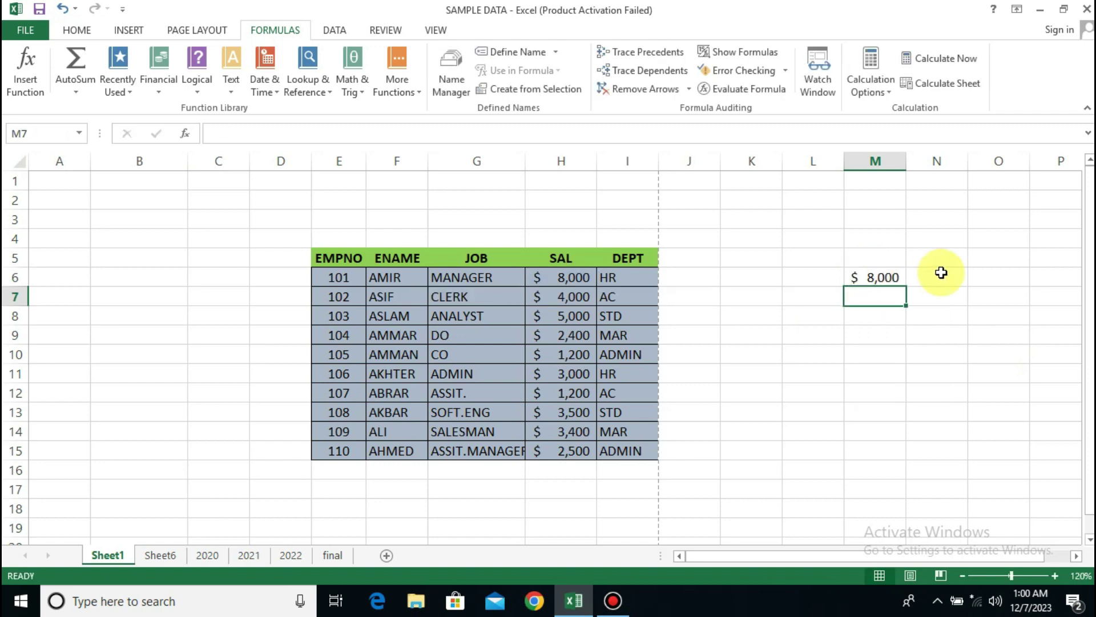
click(870, 280)
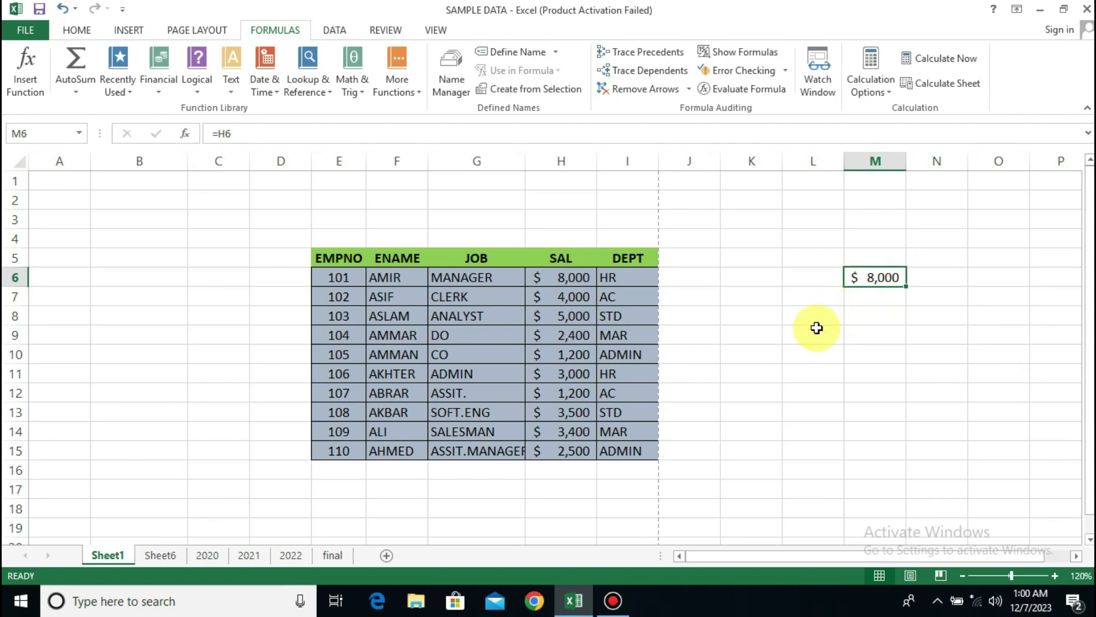
key(Delete)
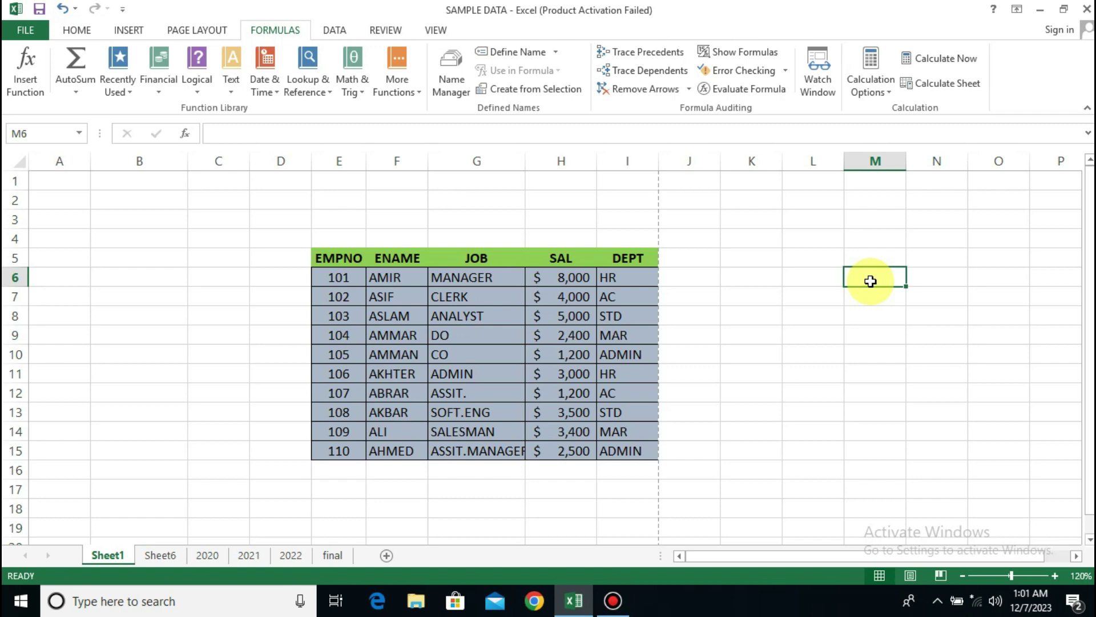
Select the whole employee table E5:I15 including its header row, and clear the selection
click(344, 261)
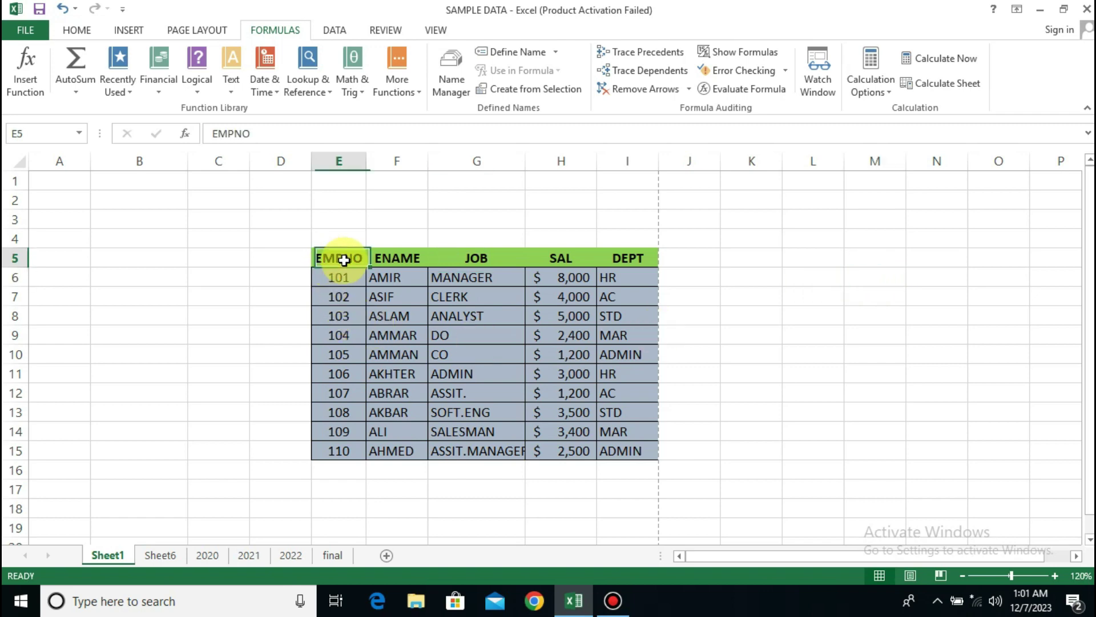
drag(344, 260, 628, 458)
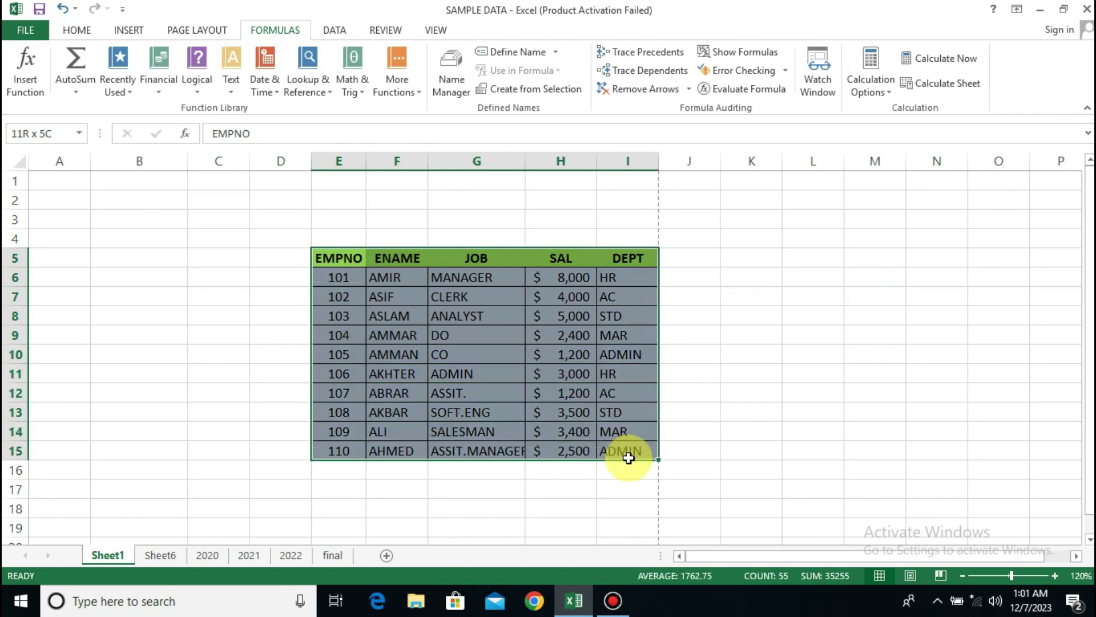
click(864, 391)
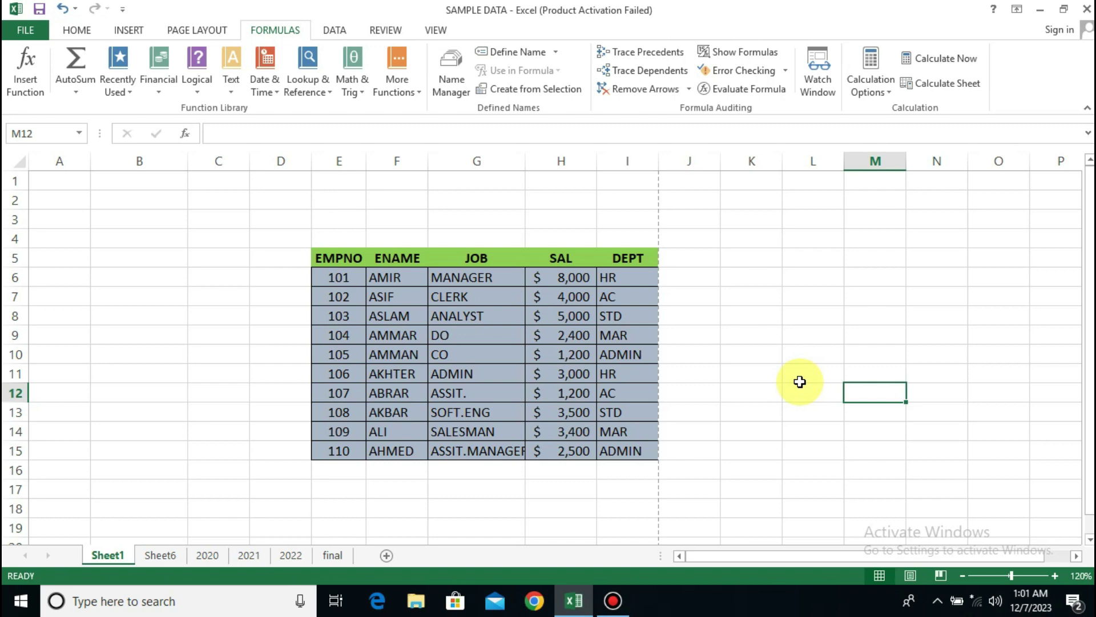
Enter the month headings JAN, FEB and MAR in cells D31 to F31 and select C32 for the row labels
scroll(800, 381, down, 9)
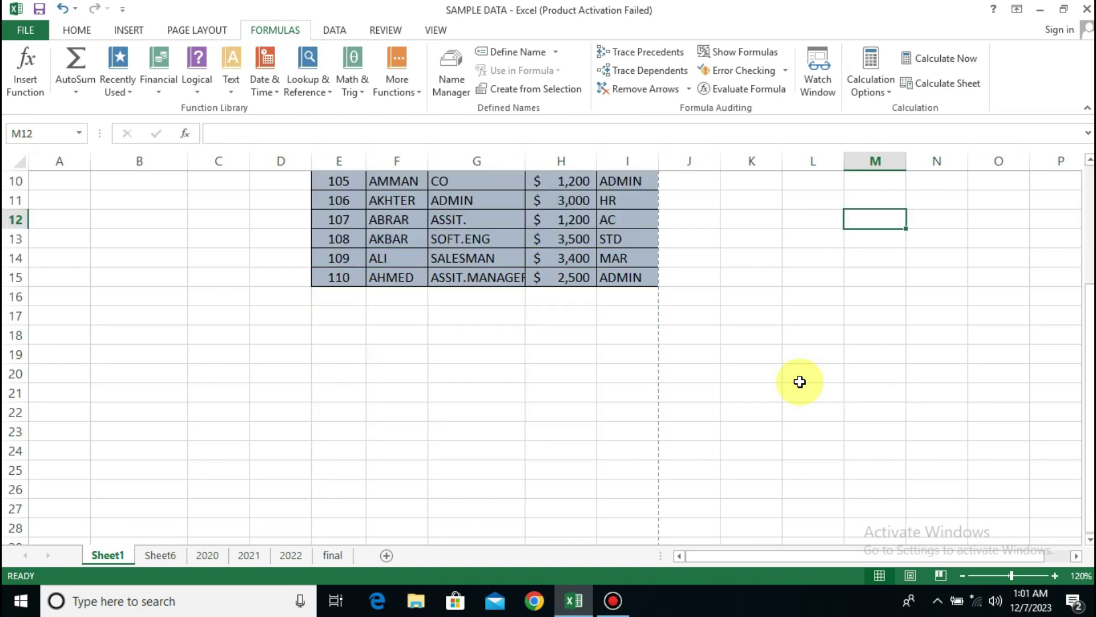
click(271, 242)
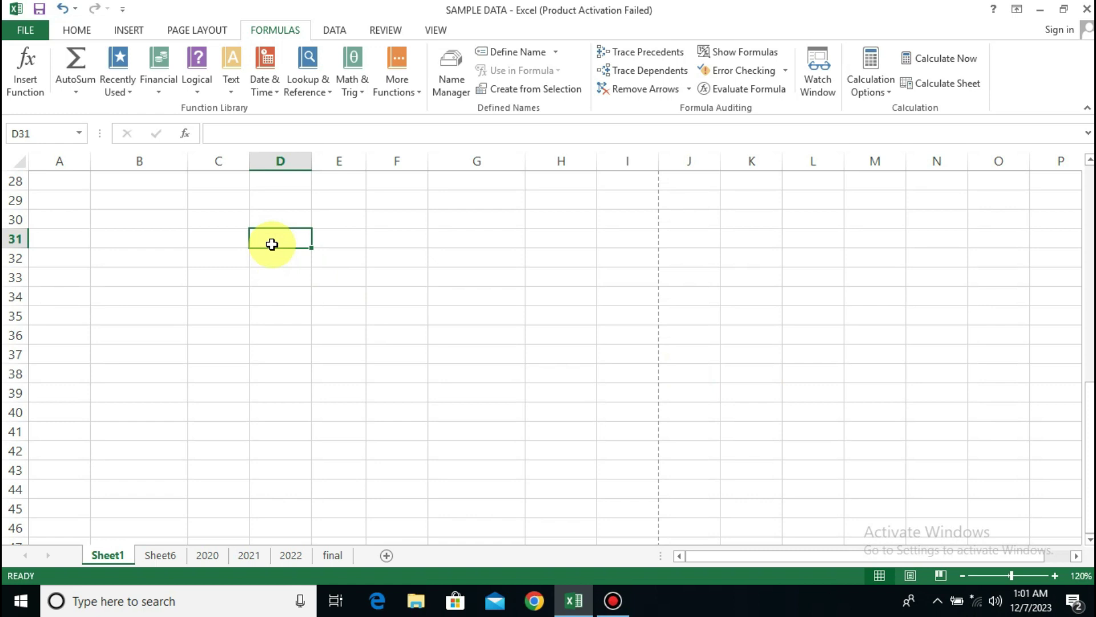
text(JAN)
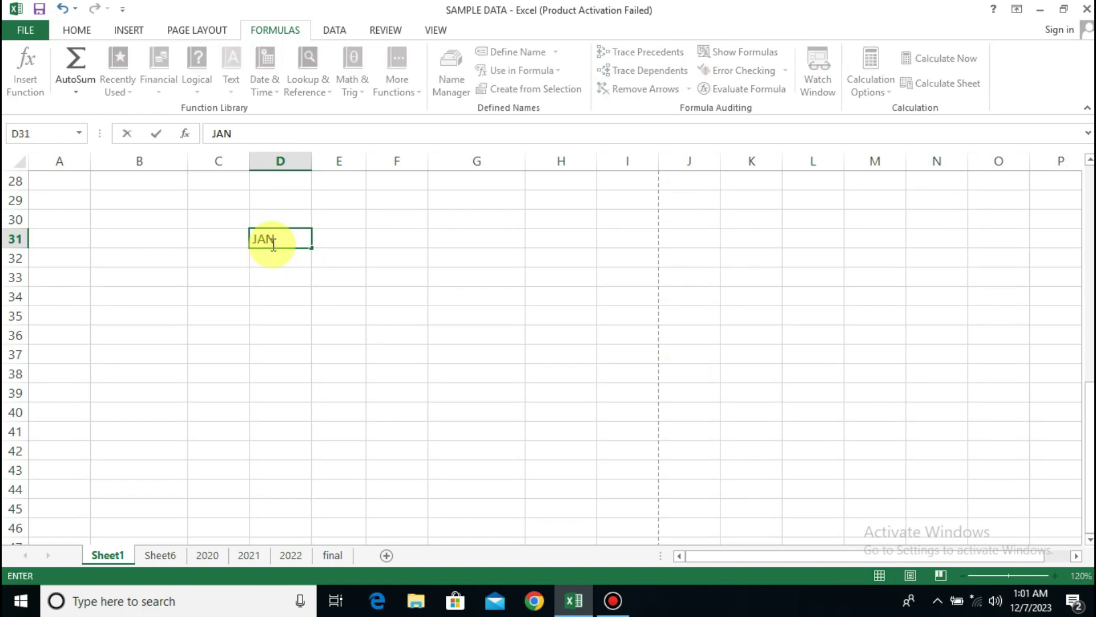
key(Tab)
text(FEB)
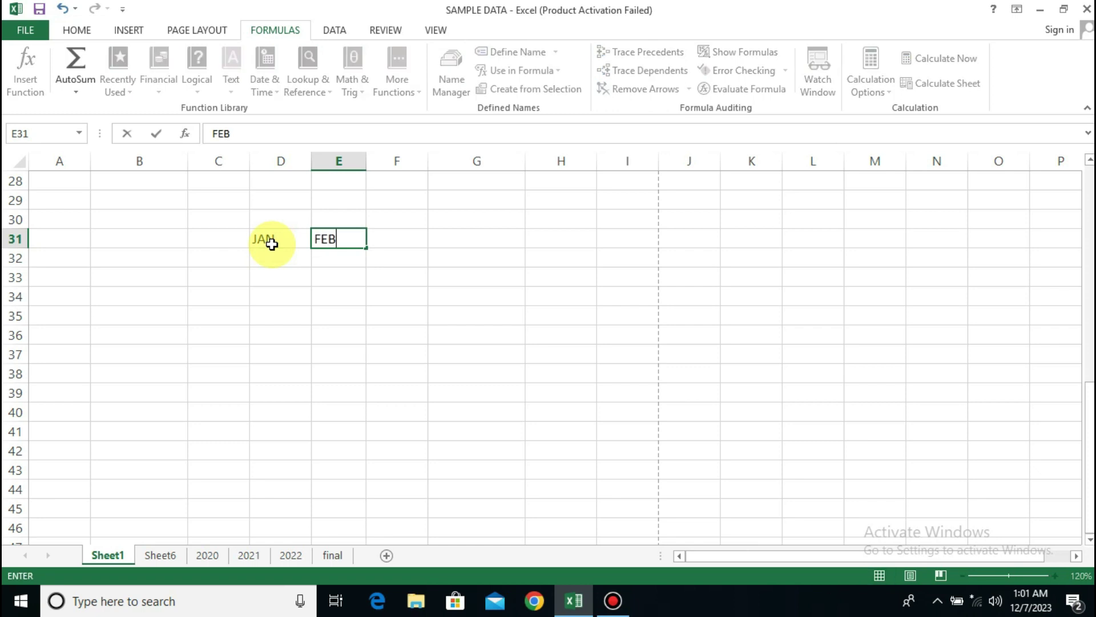
key(Tab)
text(MAR)
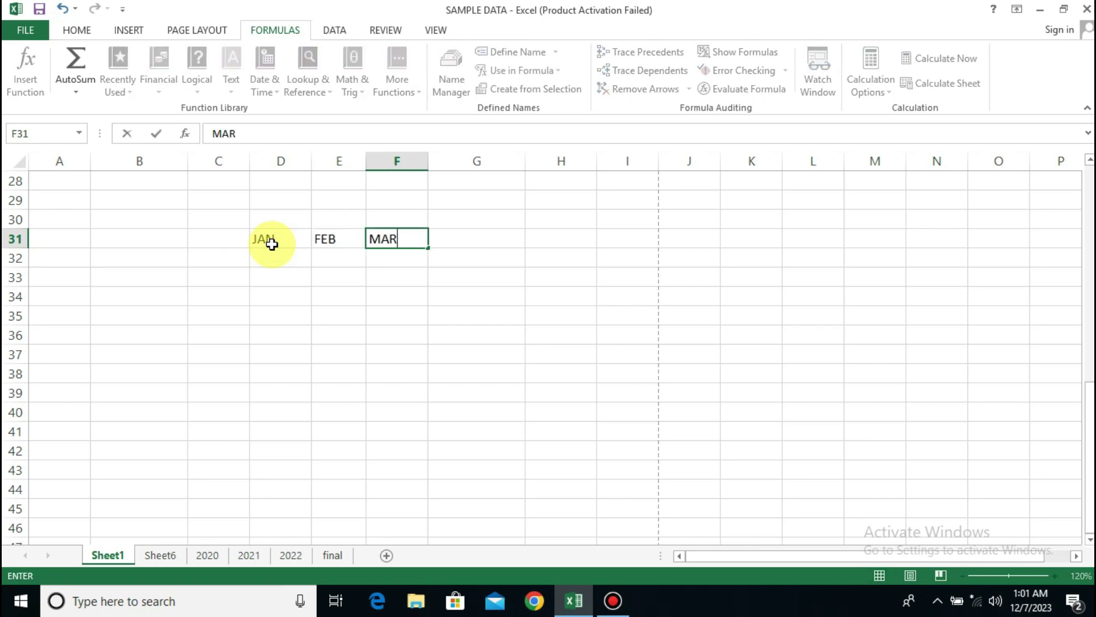
click(272, 244)
key(Left)
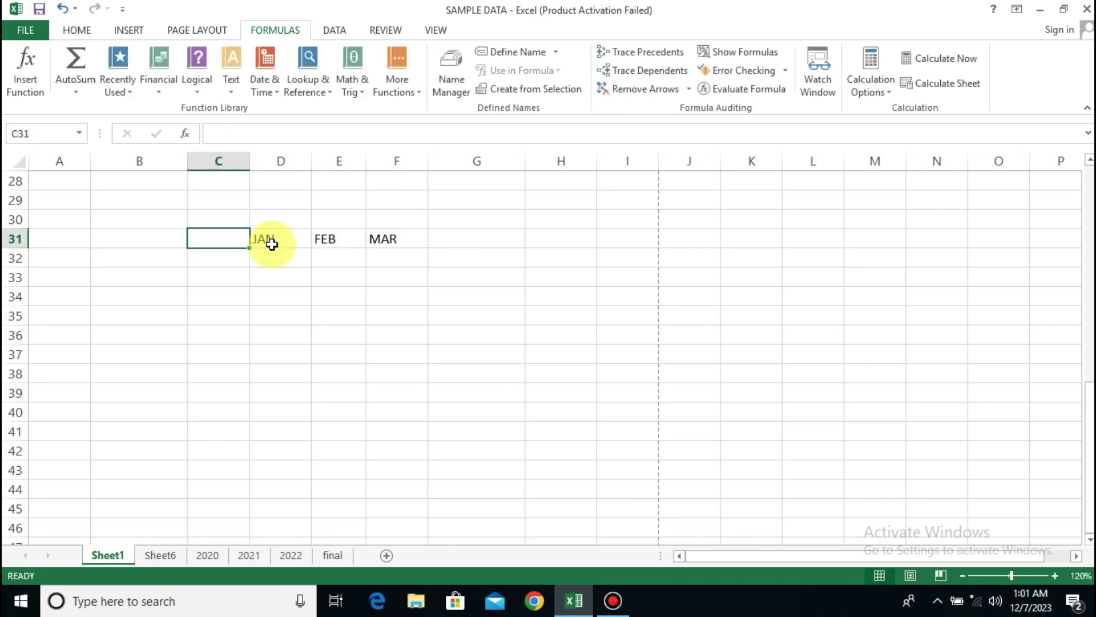
key(Down)
text(200)
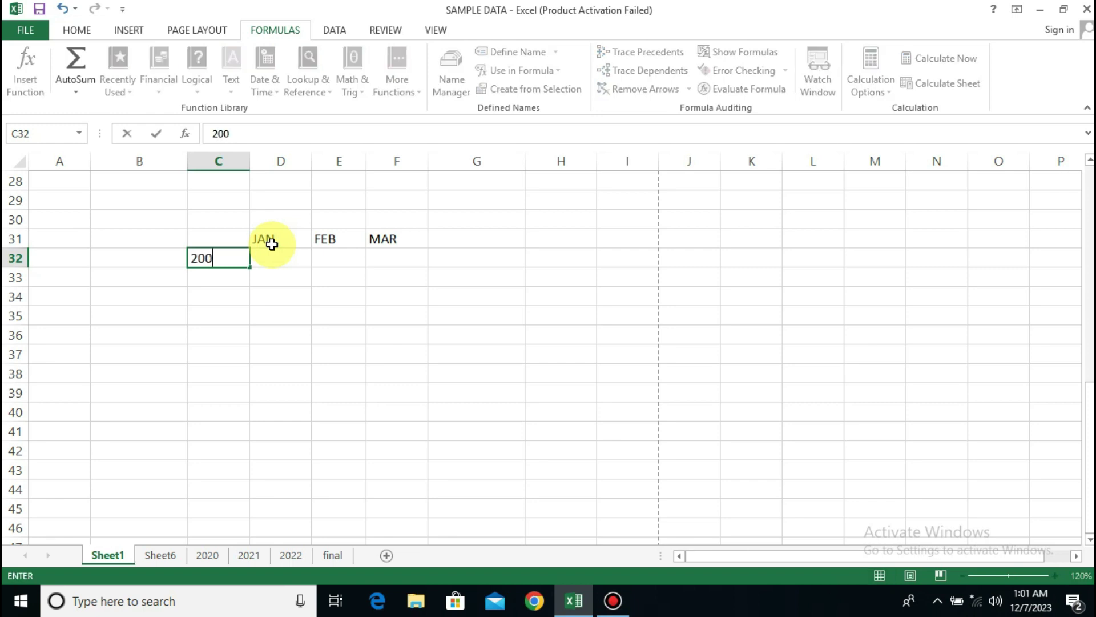
key(BackSpace)
key(BackSpace)
key(BackSpace)
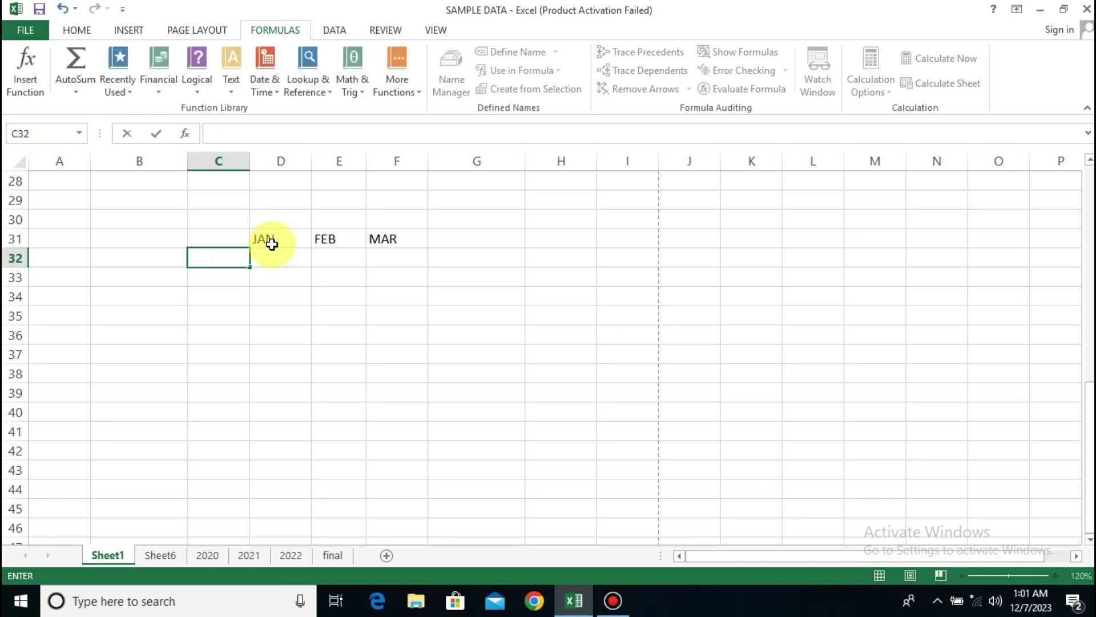
Enter the row labels INCOME, EXP and NET INCOME in cells C32 to C34 and widen column C slightly
text(INCOME)
key(ctrl+Return)
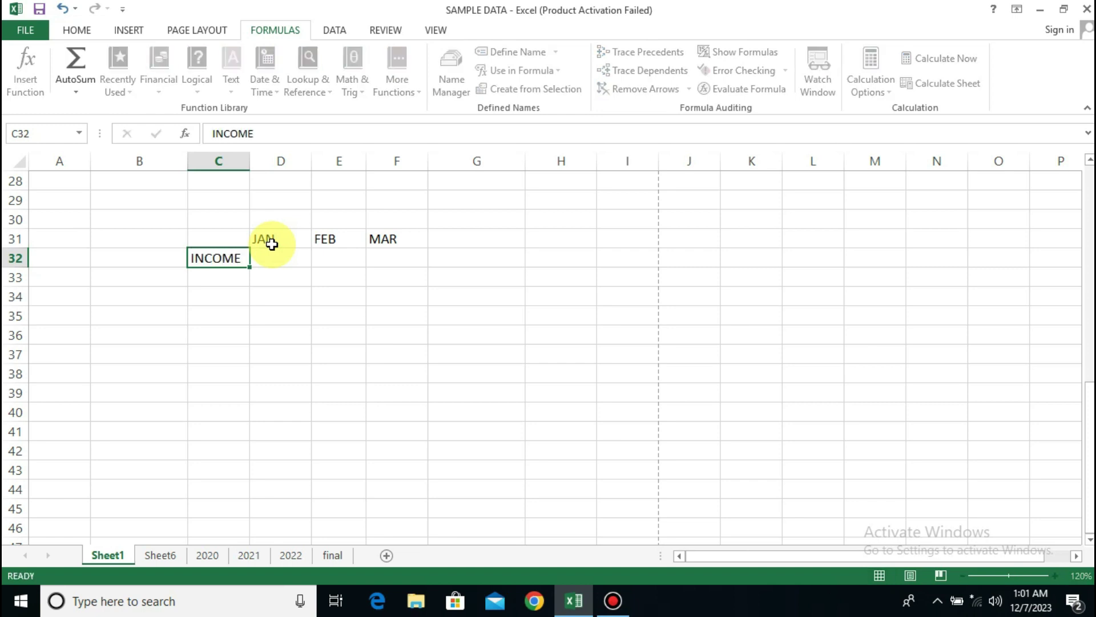
key(Down)
text(EXP)
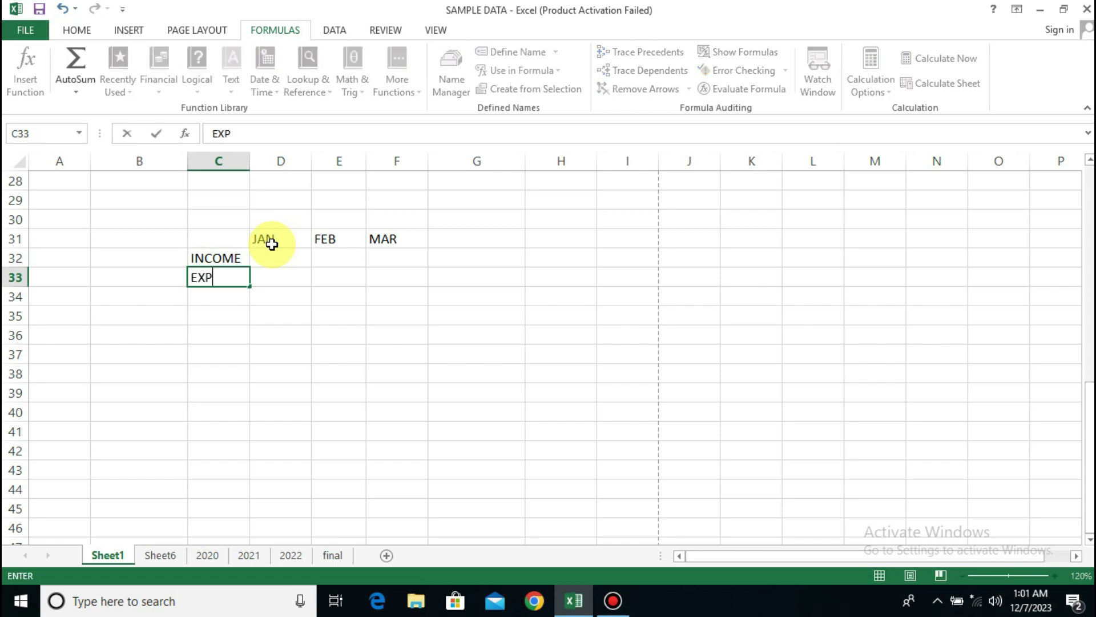
key(Return)
text(NET)
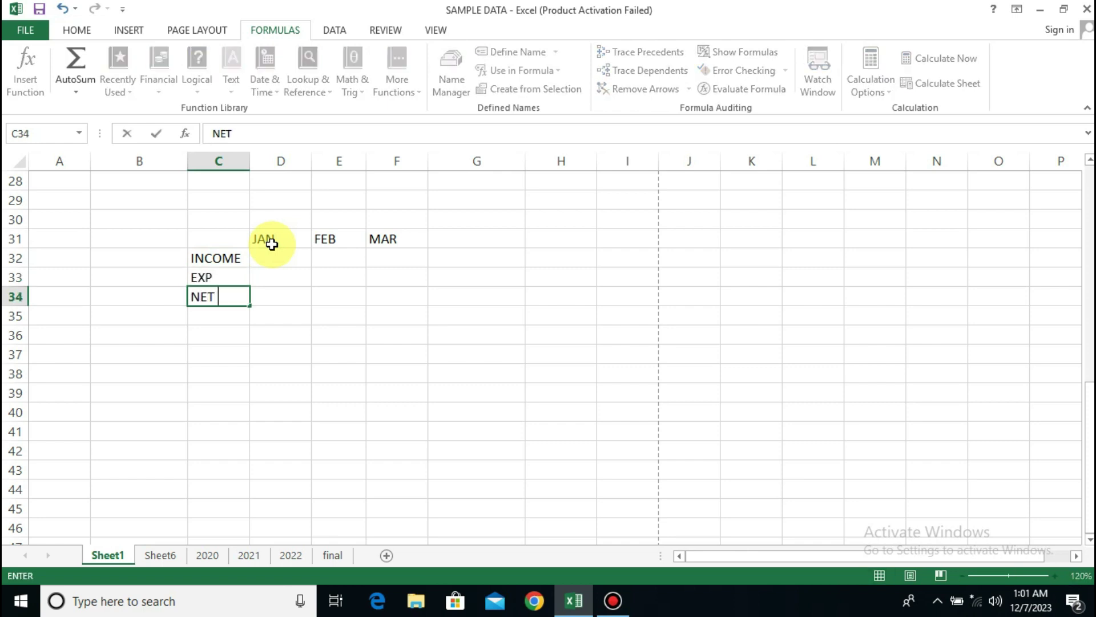
text( INCOME)
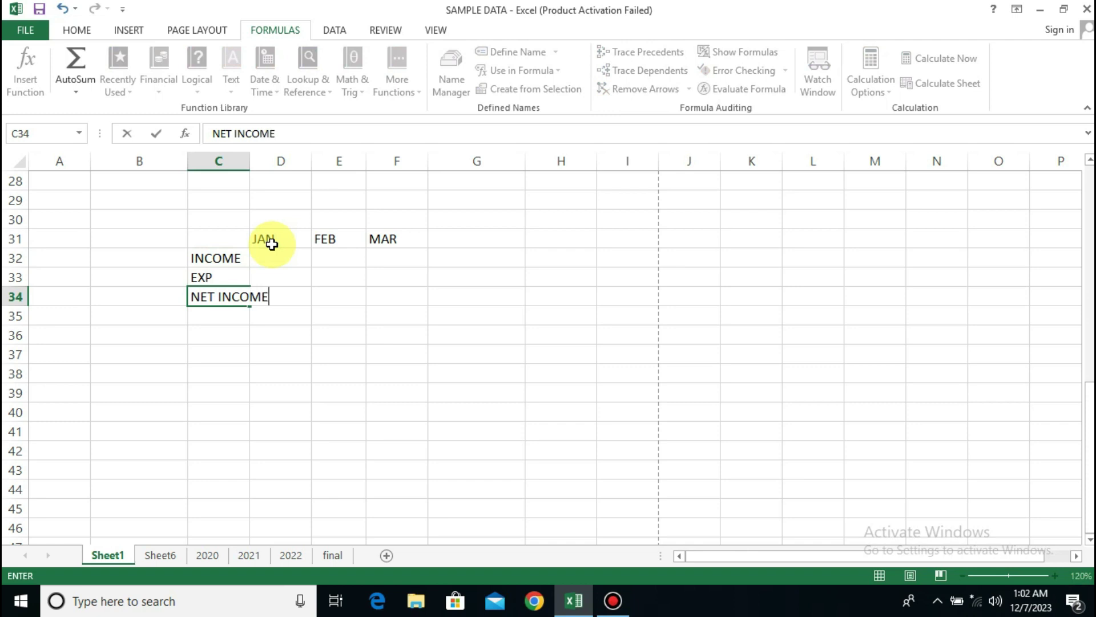
key(Return)
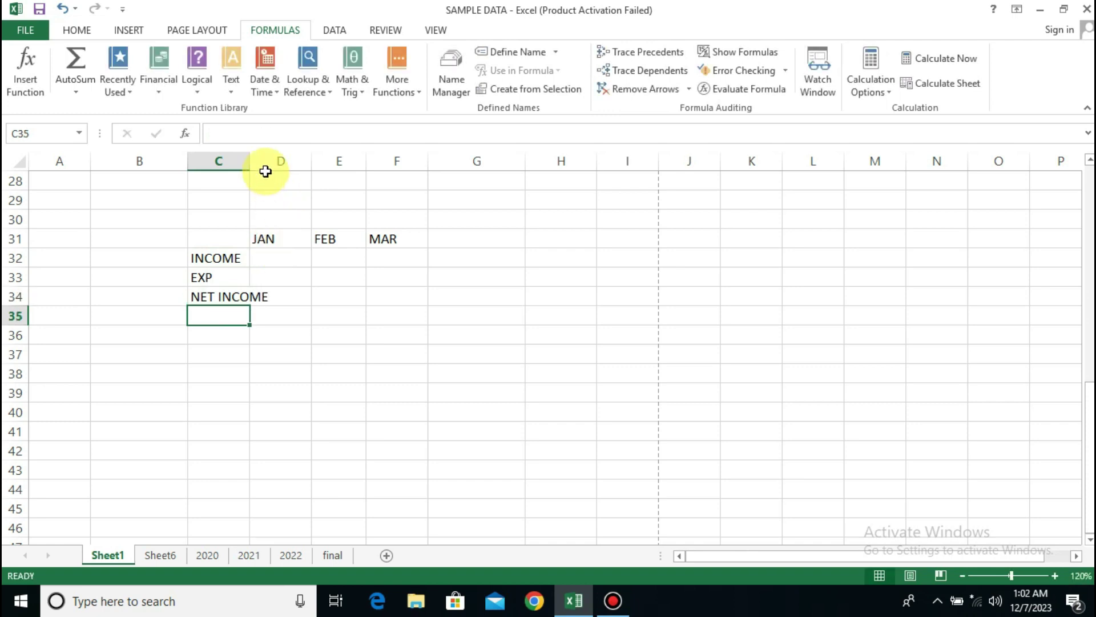
drag(253, 155, 259, 154)
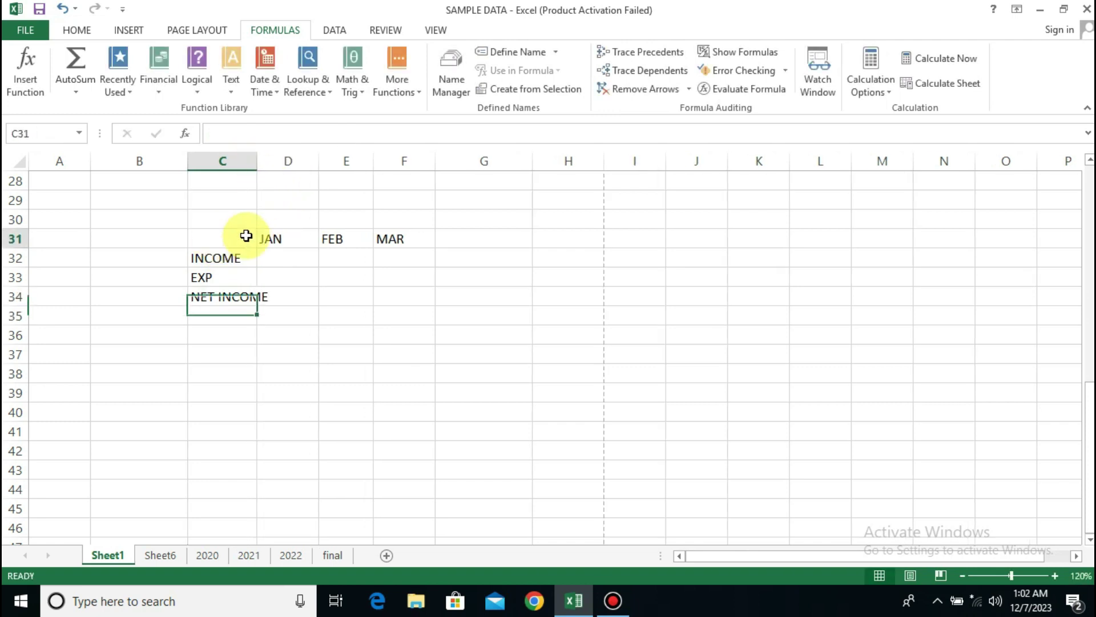
Fill the month header row C31:F31 with yellow
drag(245, 234, 399, 234)
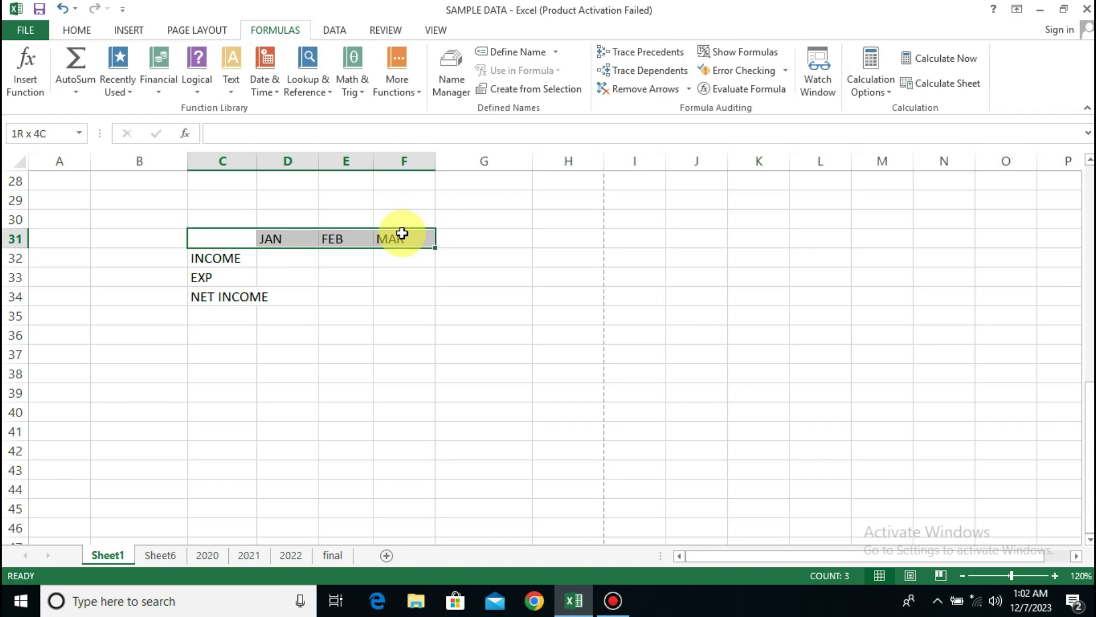
click(83, 31)
click(246, 84)
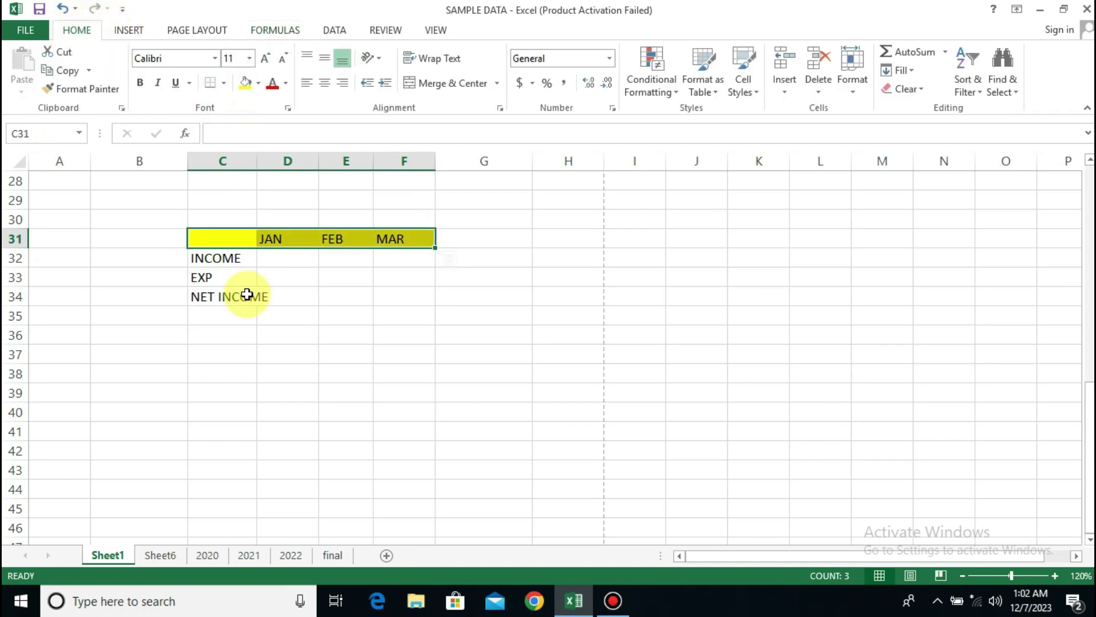
Fill the row label cells C32:C34 with a light blue theme colour
drag(234, 254, 235, 297)
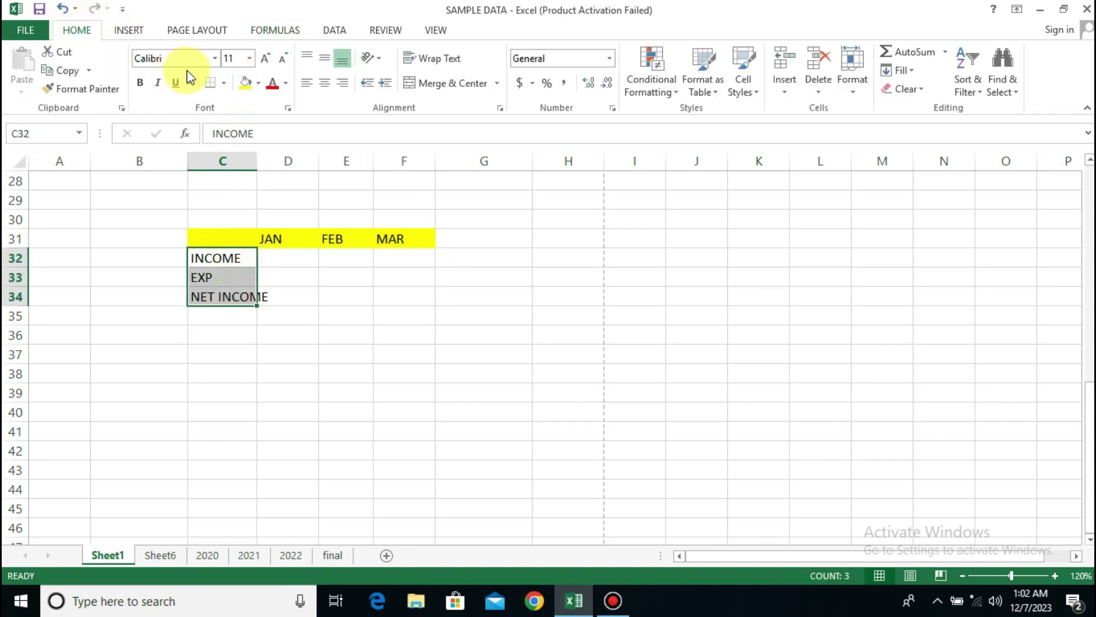
click(260, 84)
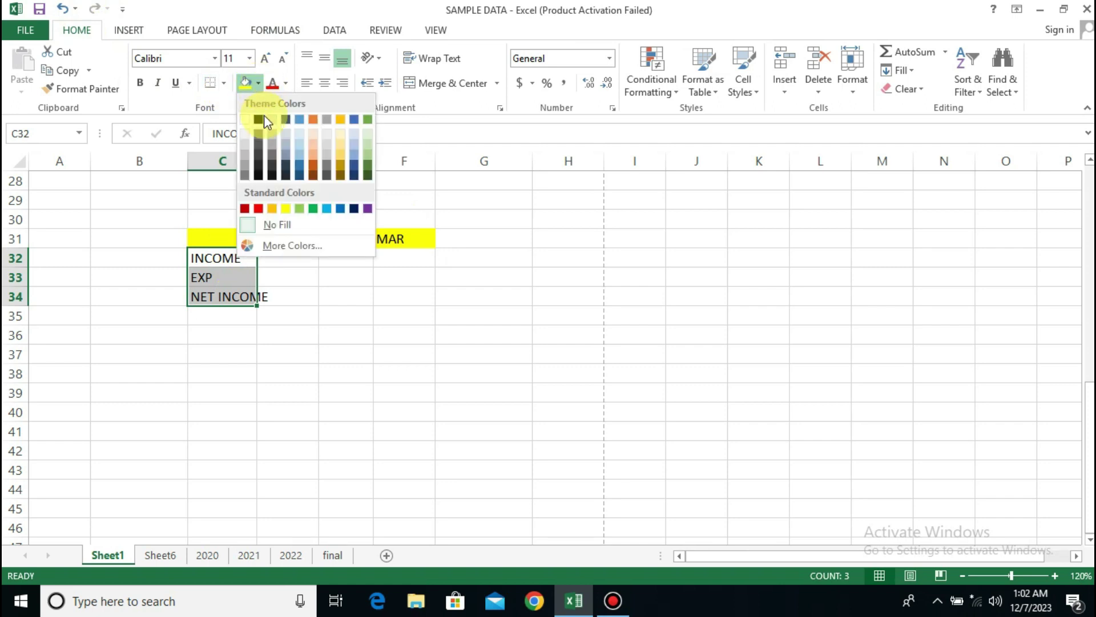
click(305, 157)
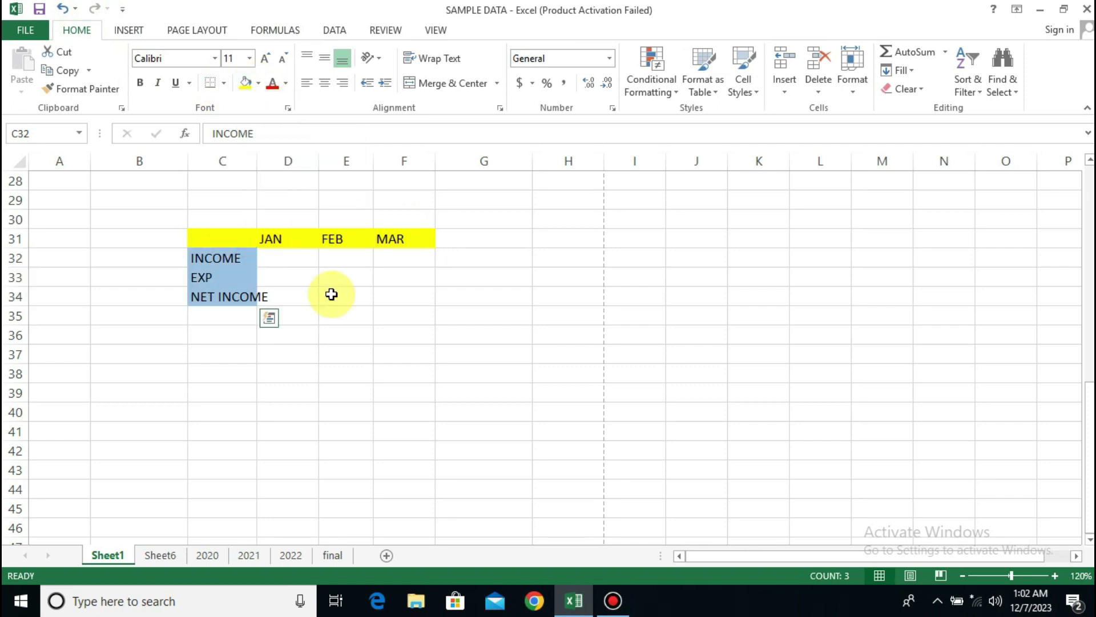
click(331, 293)
Widen column C to fit the NET INCOME label and apply all borders to the table C31:F34
drag(259, 160, 274, 274)
drag(232, 244, 404, 303)
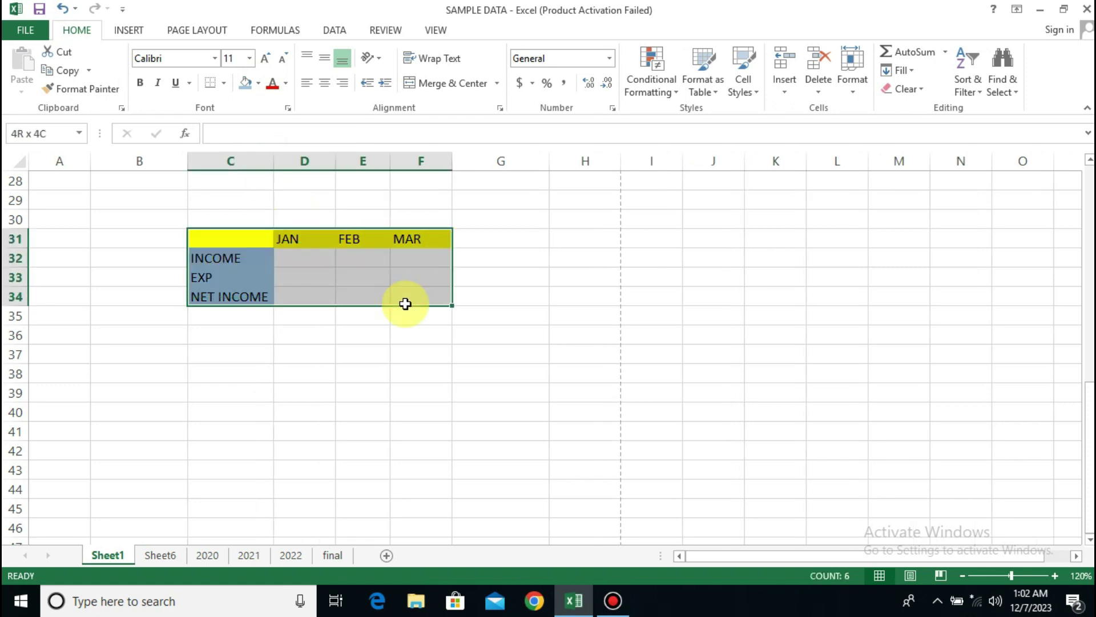
click(223, 82)
click(229, 217)
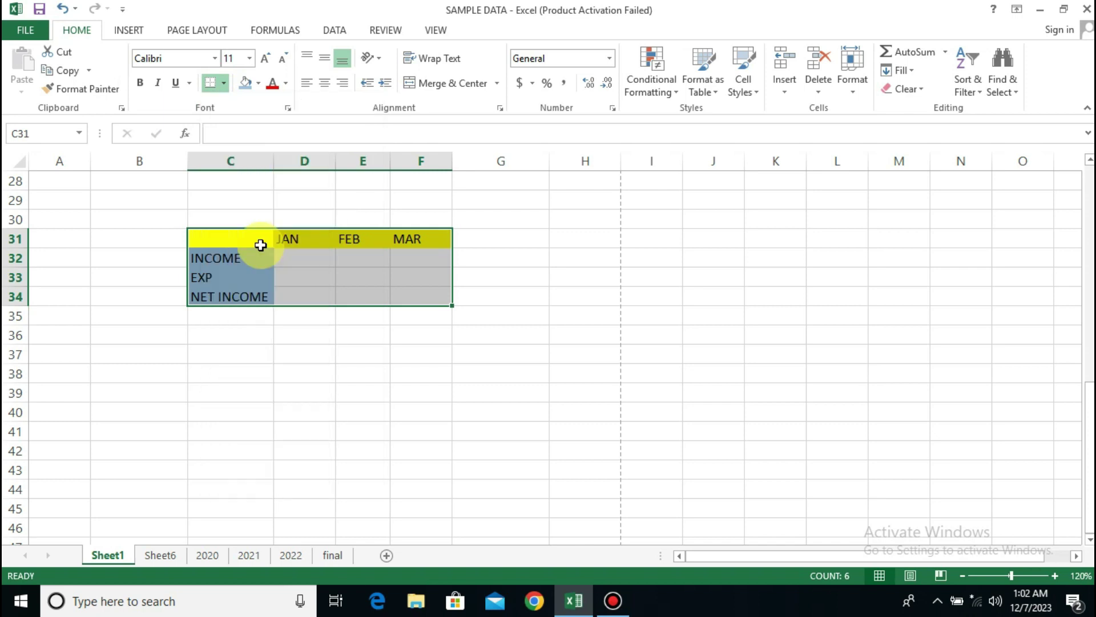
click(350, 357)
Enter the JAN figures: 5000 for income in D32 and 2000 for expenses in D33
click(321, 258)
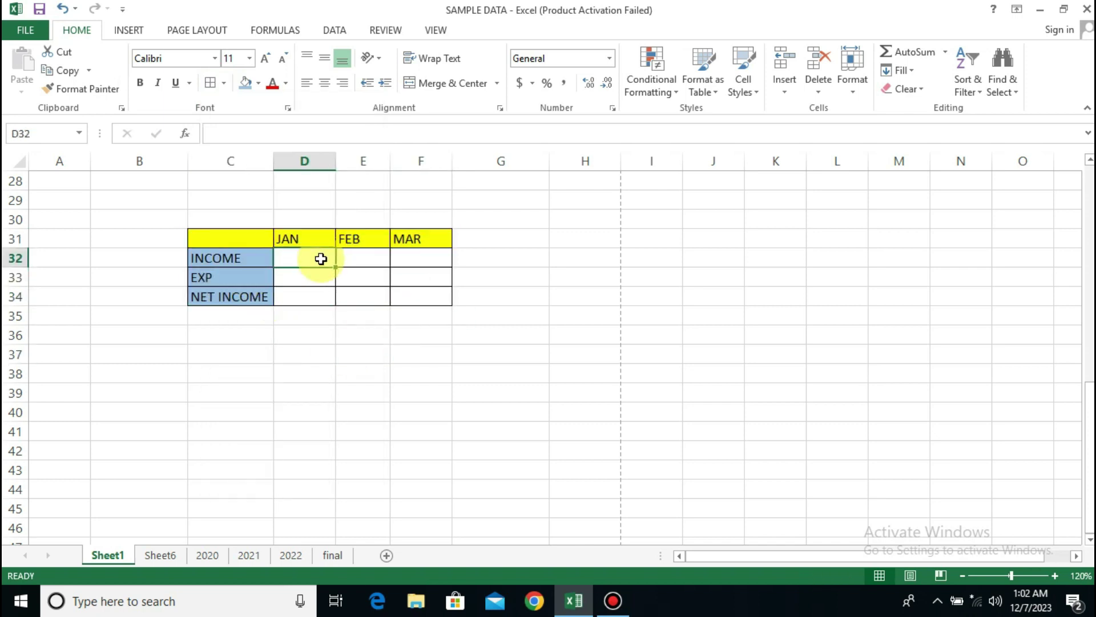
text(5000)
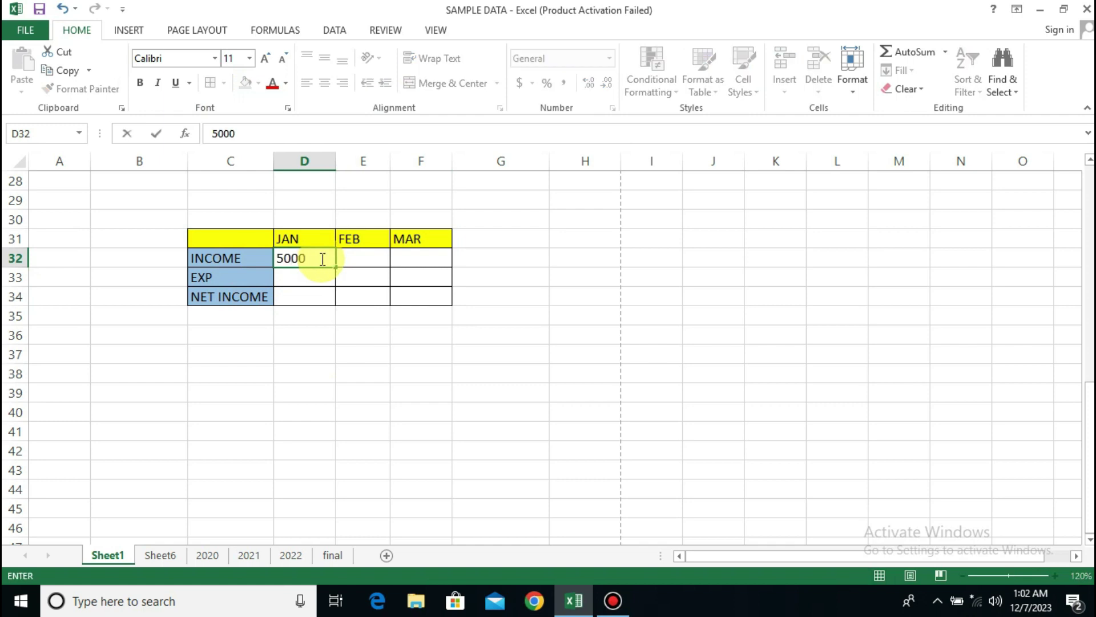
key(Return)
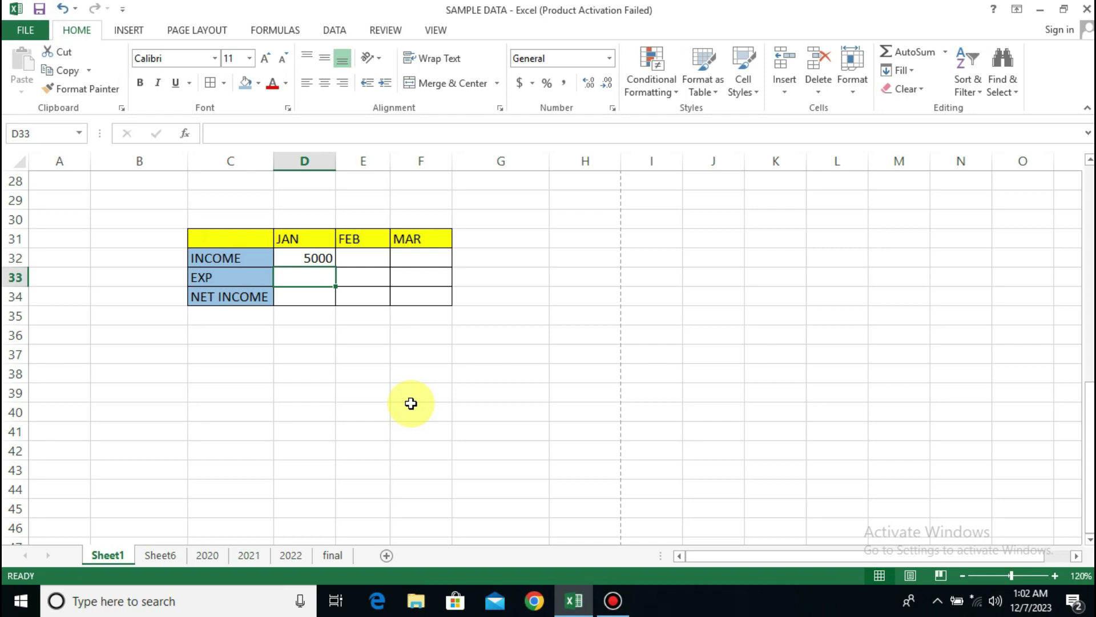
text(2000)
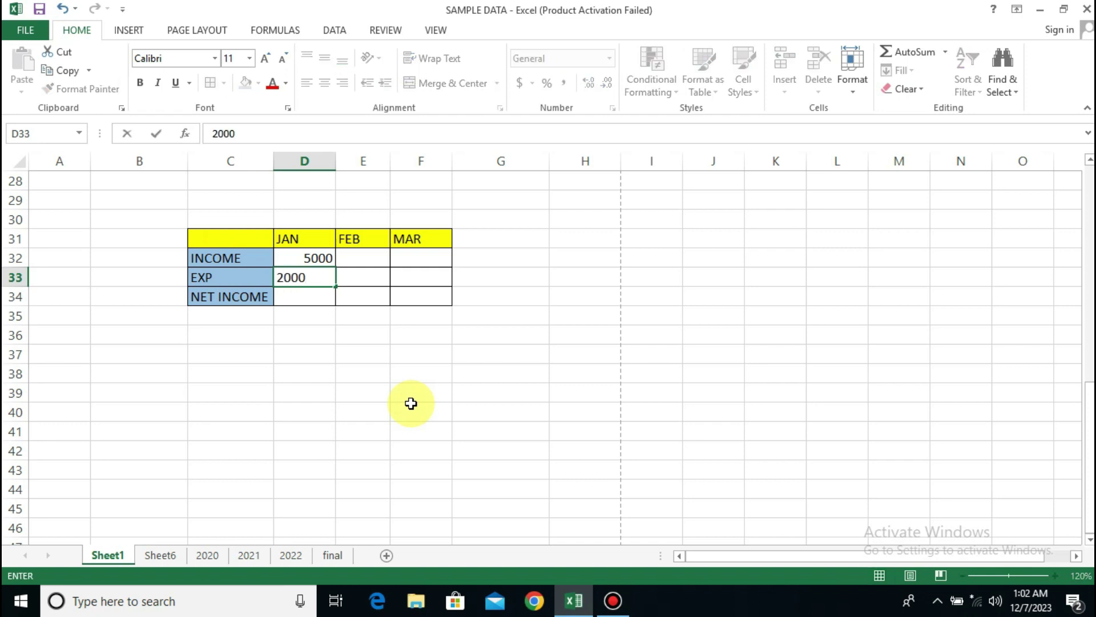
key(Return)
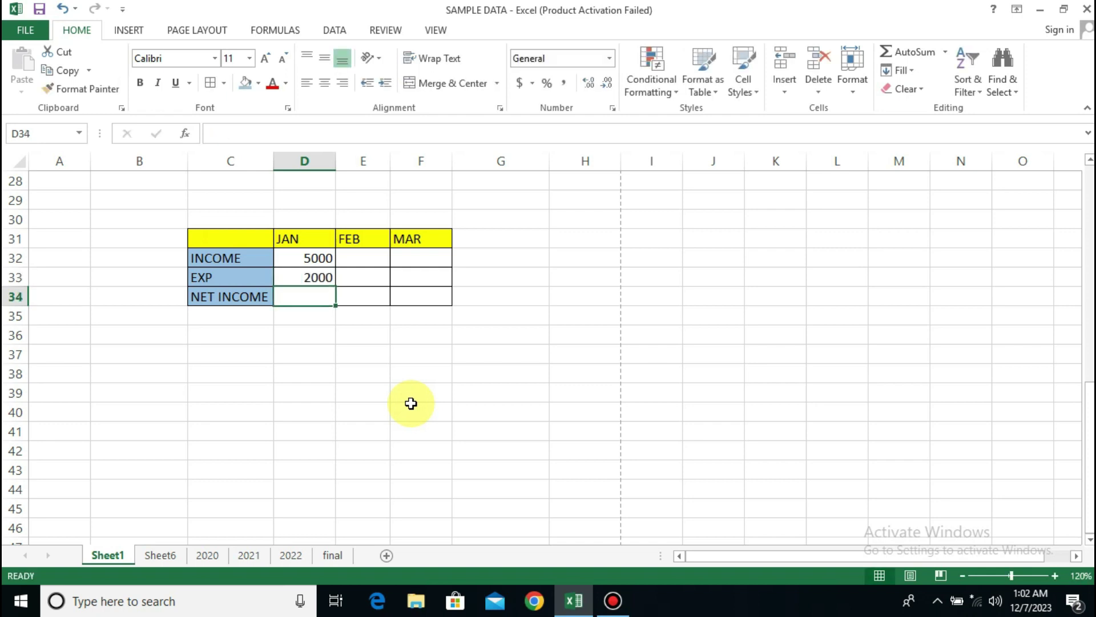
Calculate the JAN net income in D34 with the formula =D32-D33
text(=)
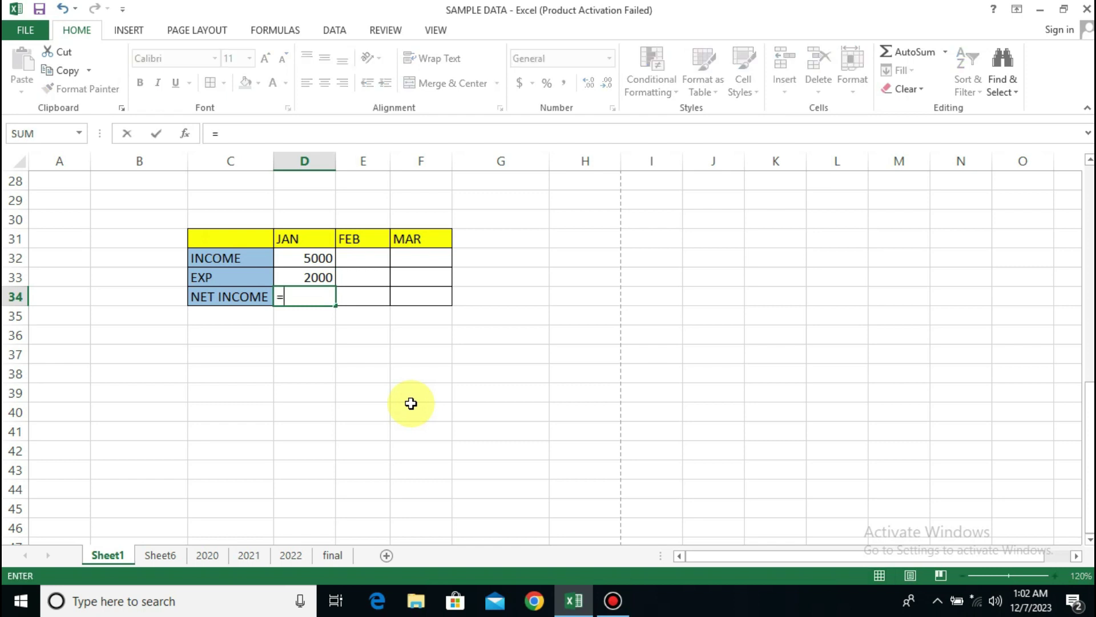
click(314, 259)
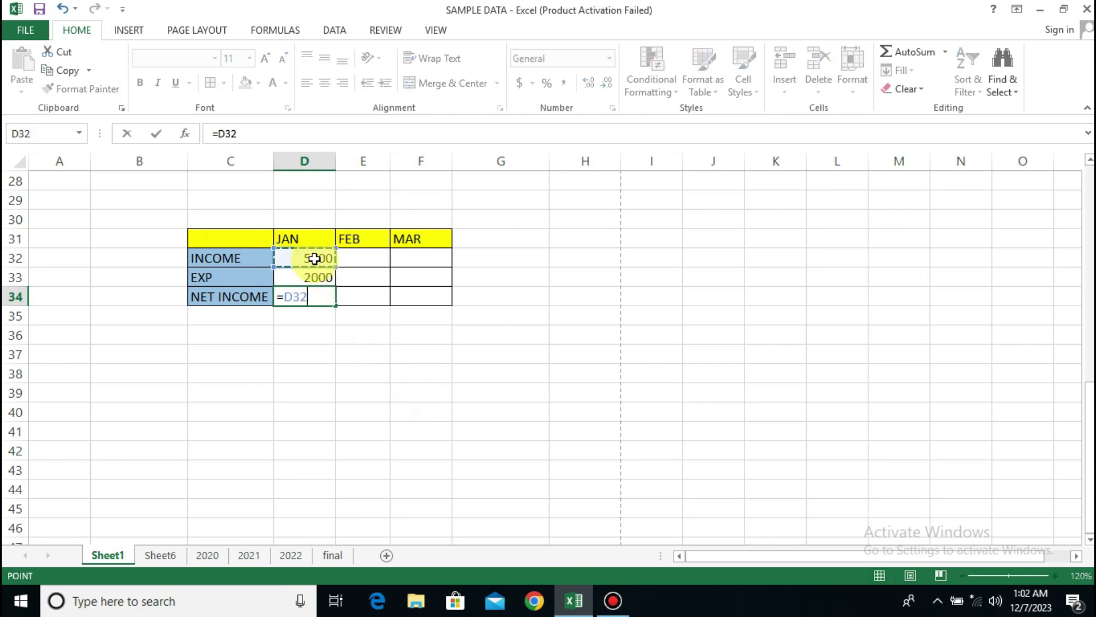
text(-)
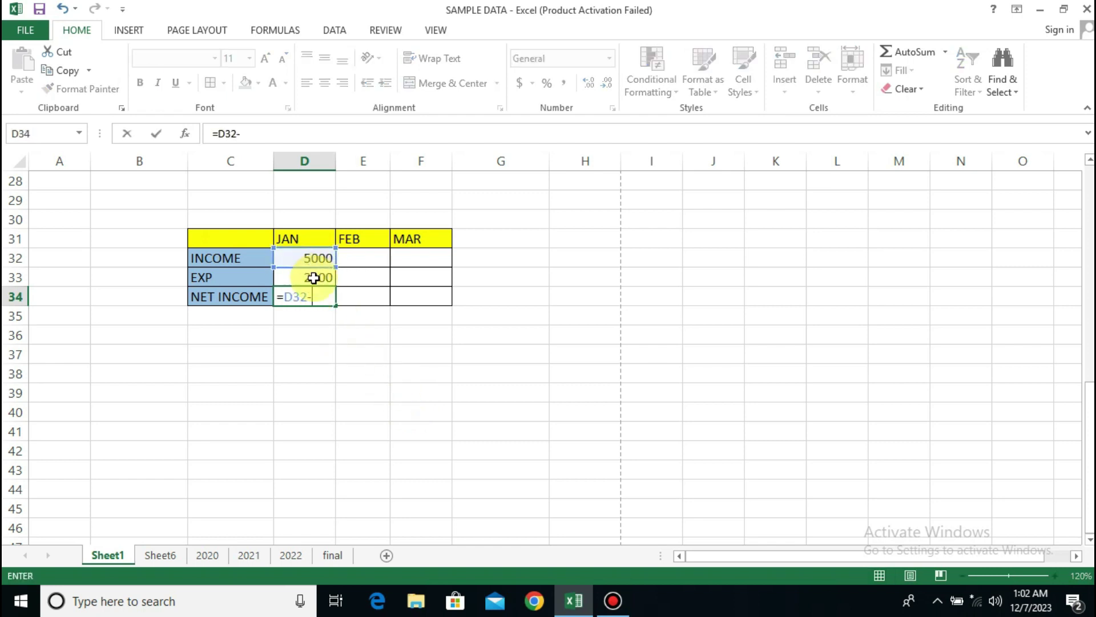
click(313, 277)
key(Return)
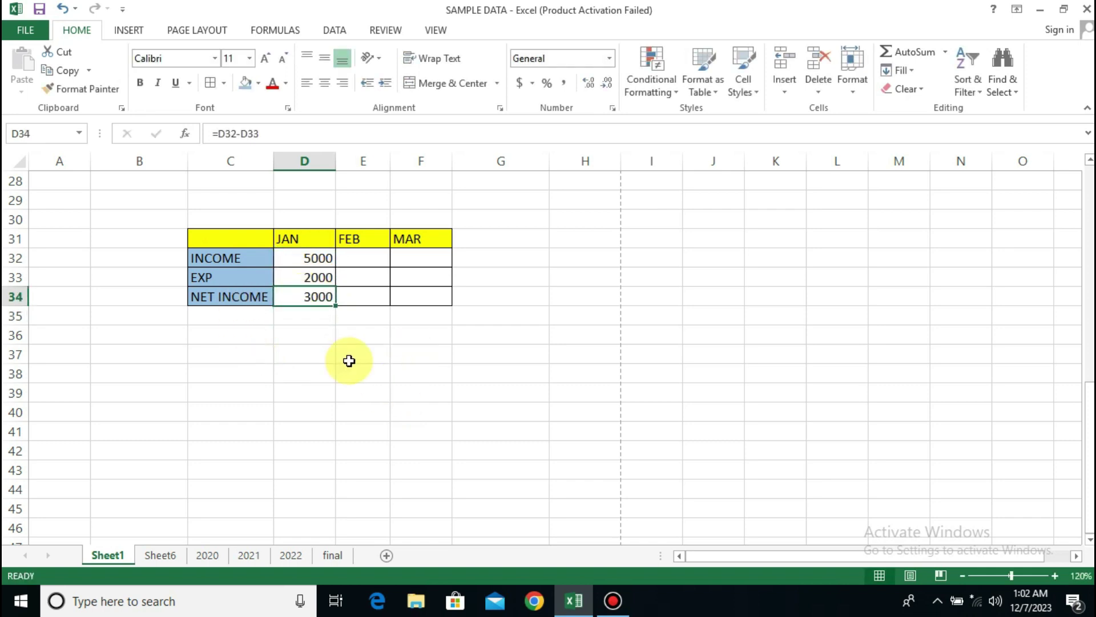
Enter the FEB figures: 8000 for income in E32 and 3000 for expenses in E33
click(371, 261)
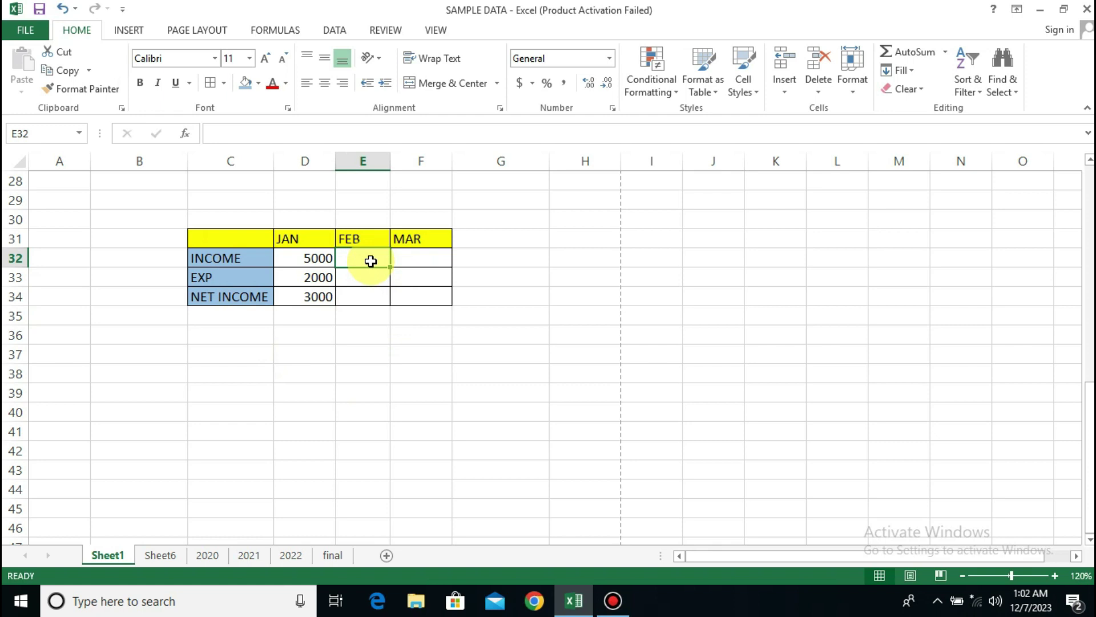
text(8000)
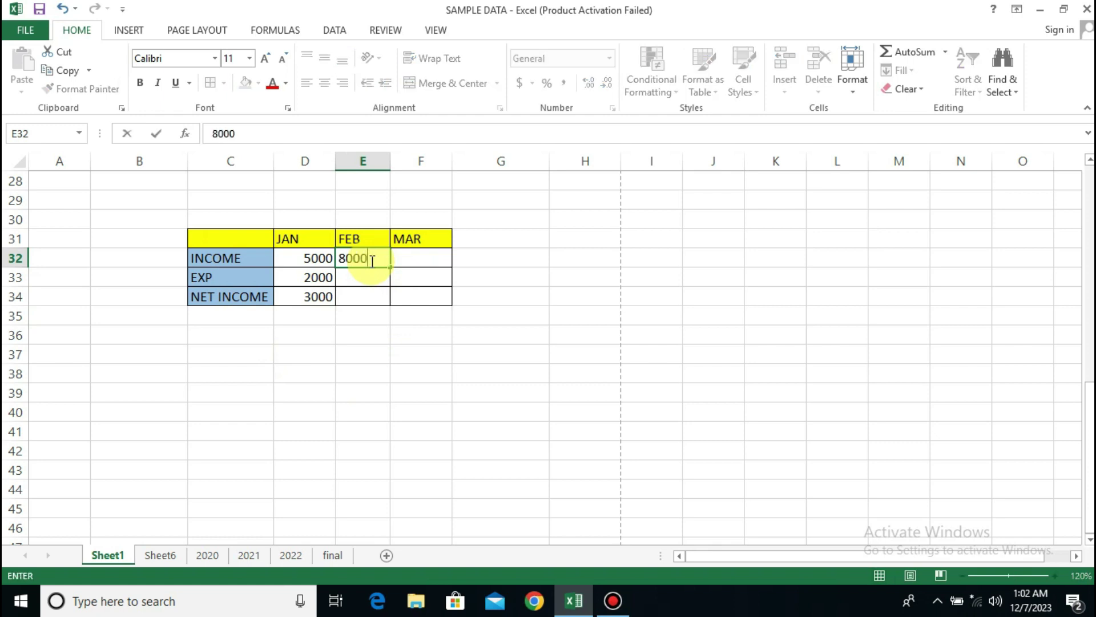
key(Return)
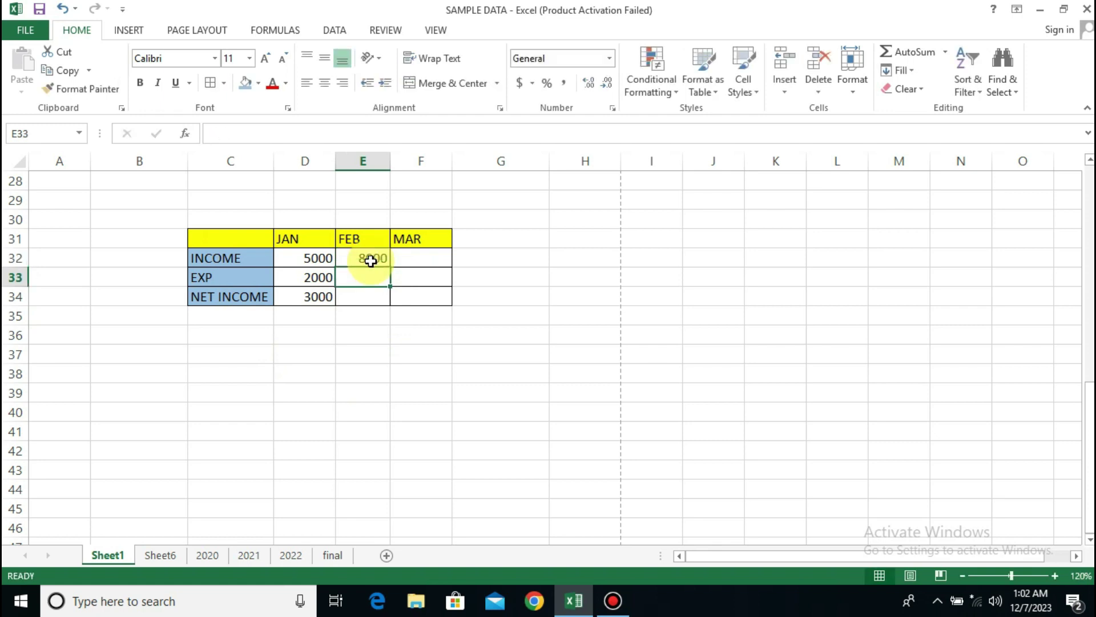
text(3000)
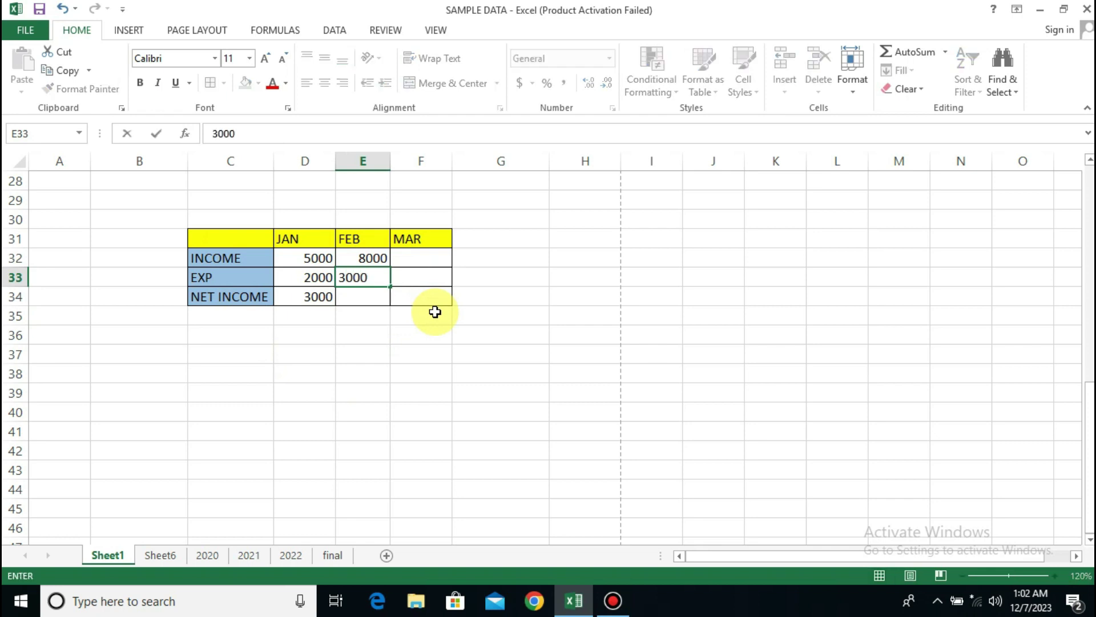
key(Return)
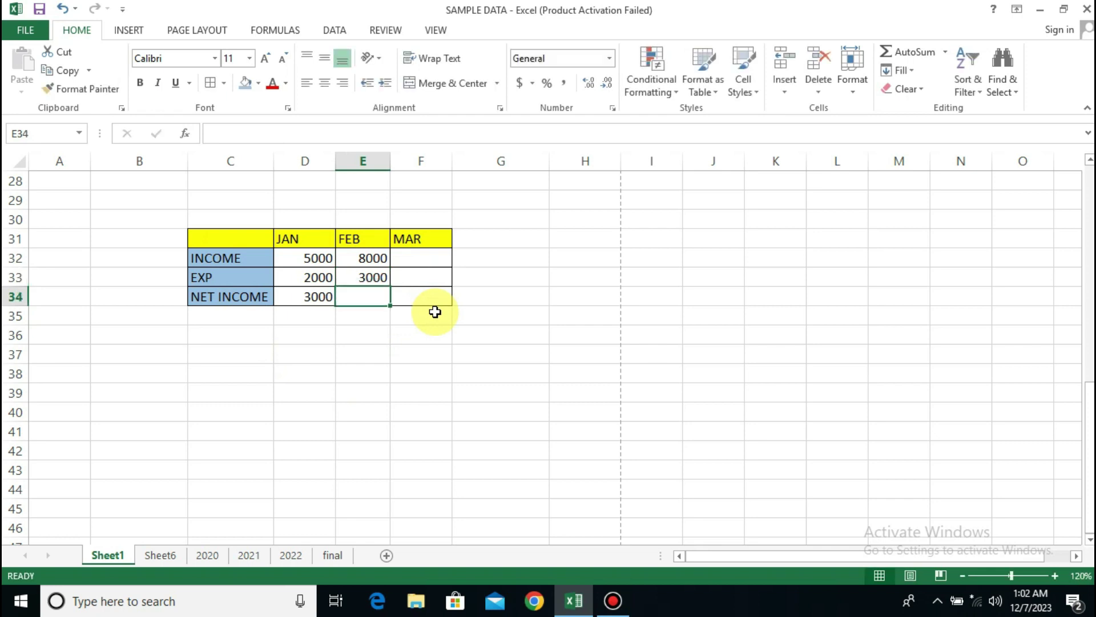
Copy the JAN net income formula from D34 into the FEB cell E34
click(319, 302)
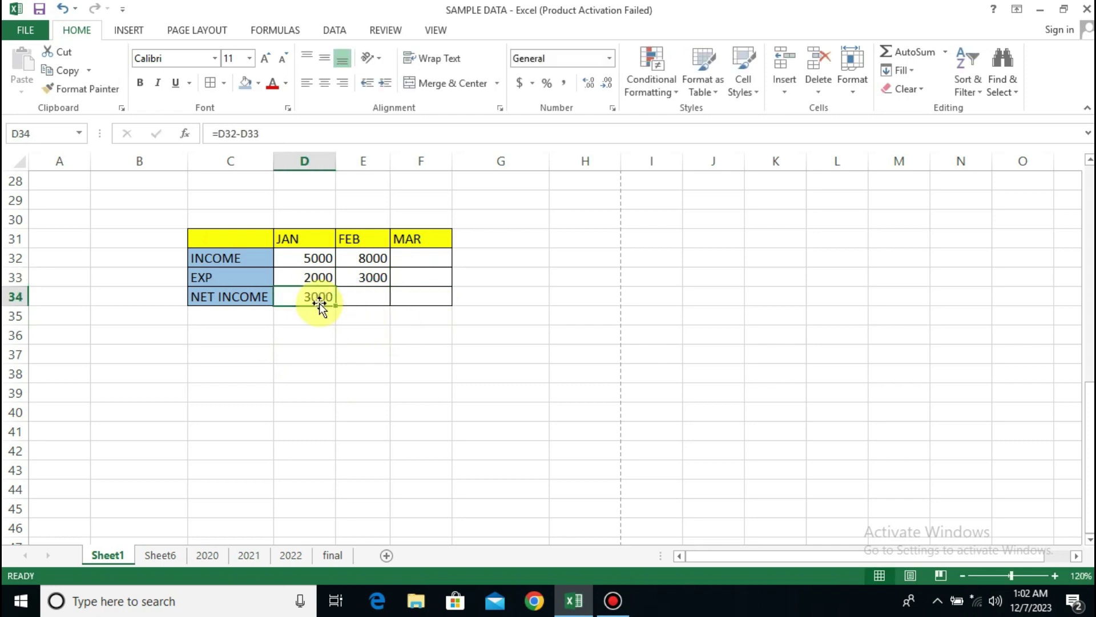
key(ctrl+c)
key(Right)
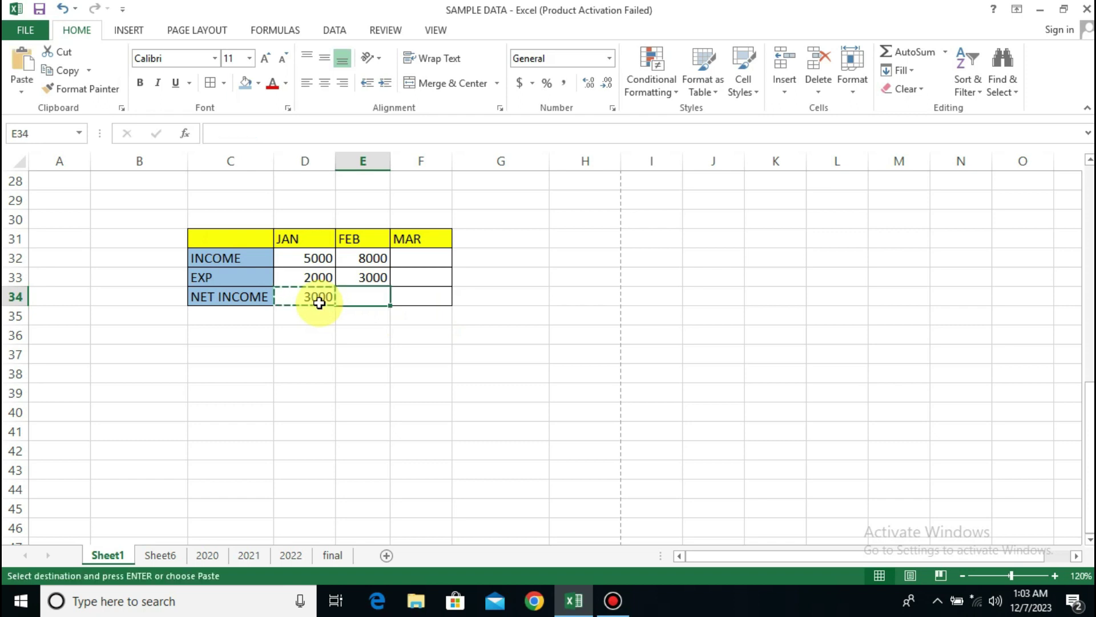
key(ctrl+v)
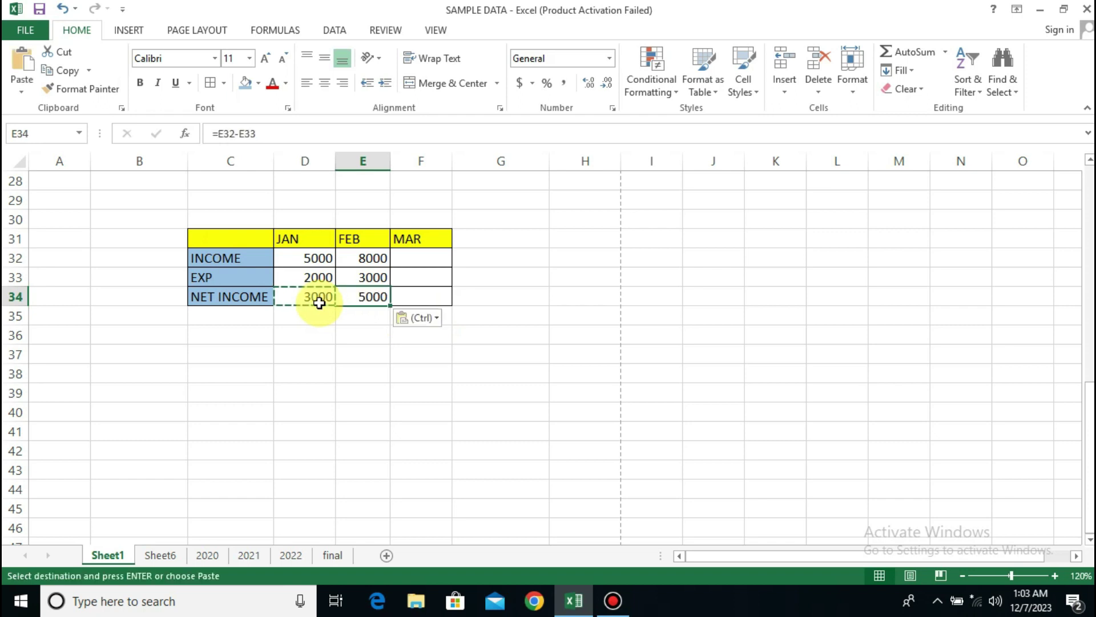
key(Escape)
Enter the MAR figures: 15000 for income in F32 and 5000 for expenses in F33
click(407, 255)
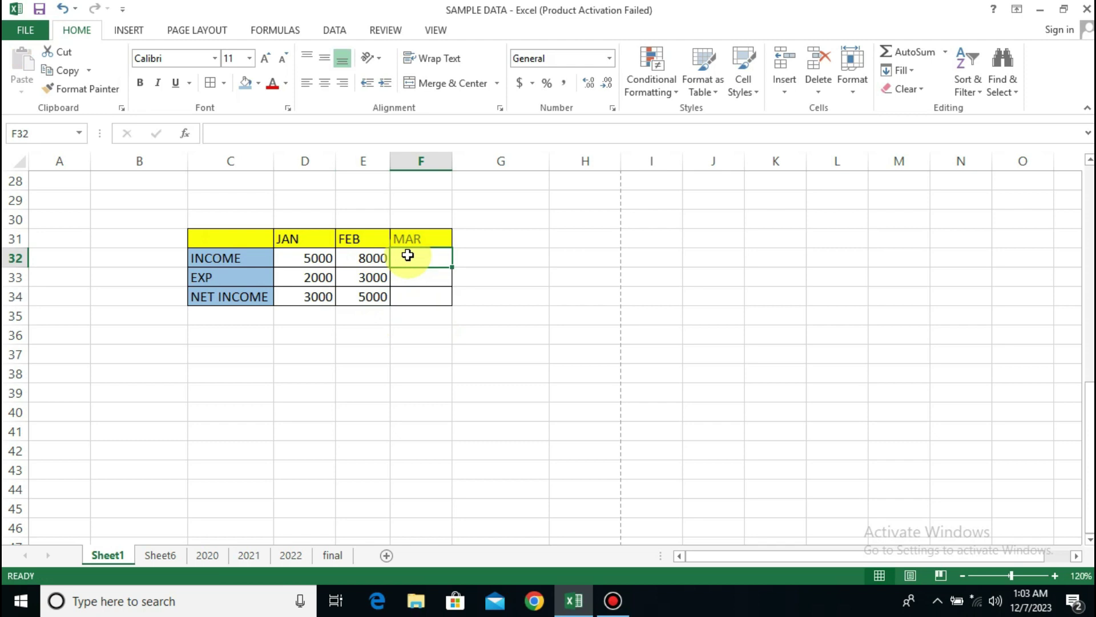
text(15000)
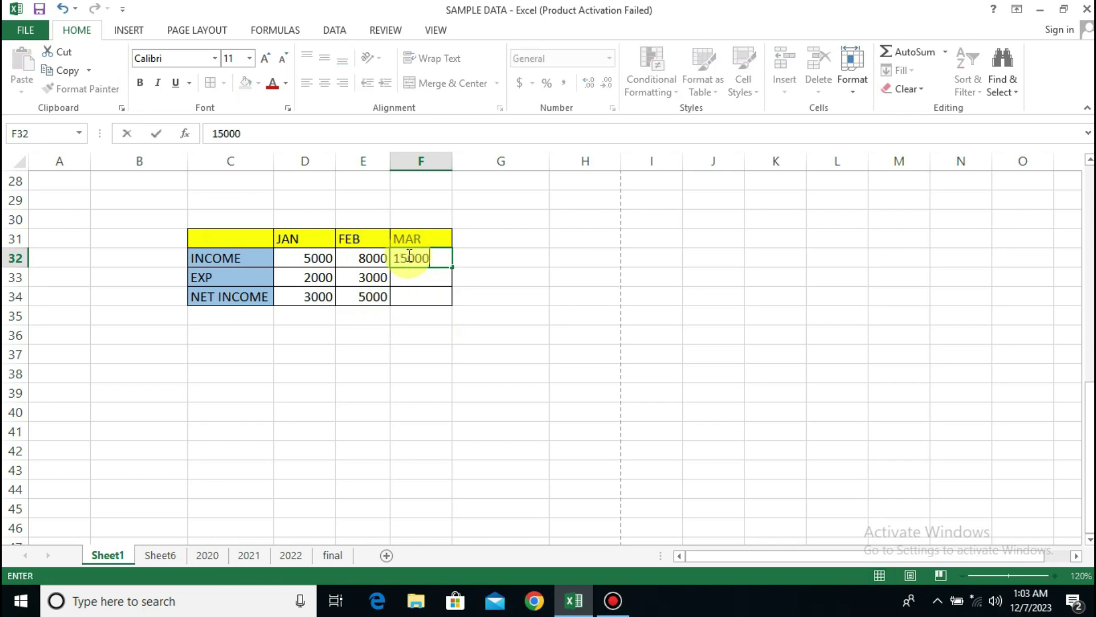
key(Return)
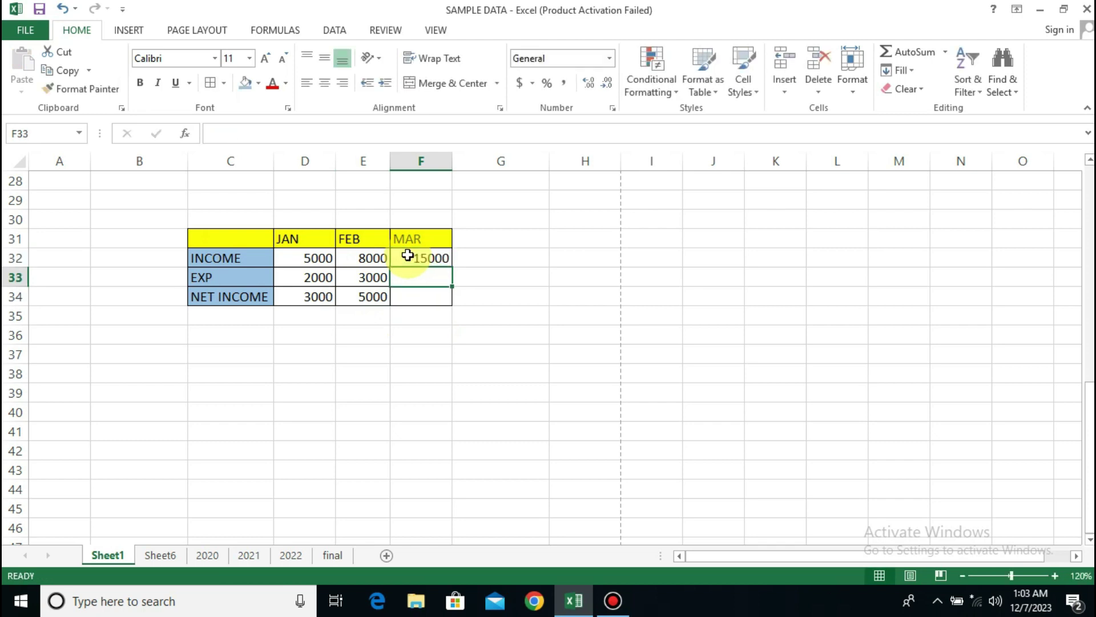
text(5000)
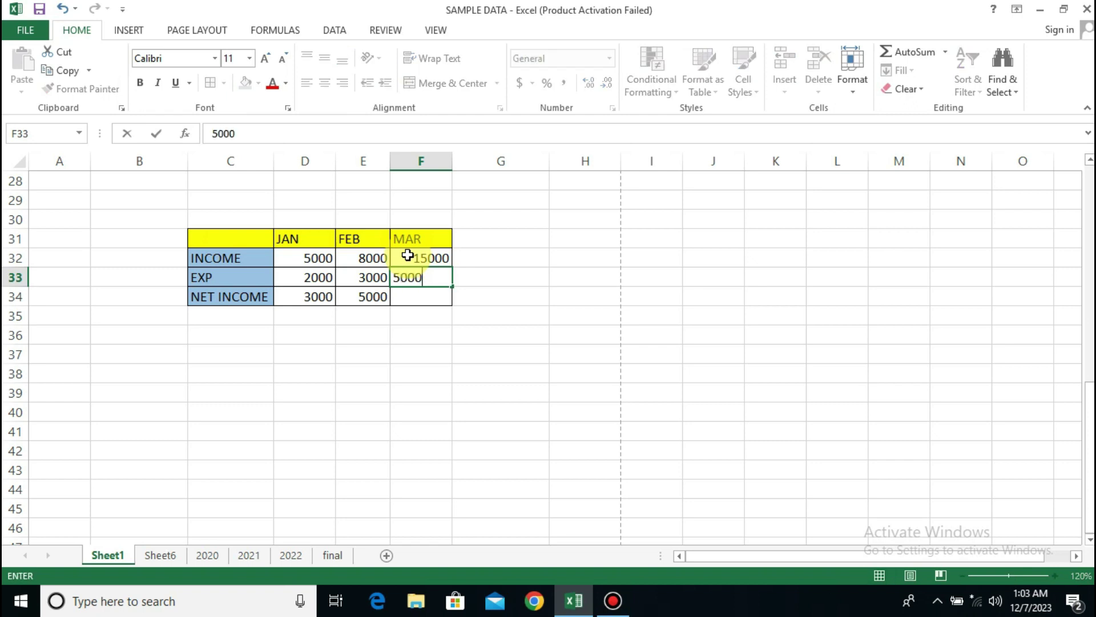
key(Return)
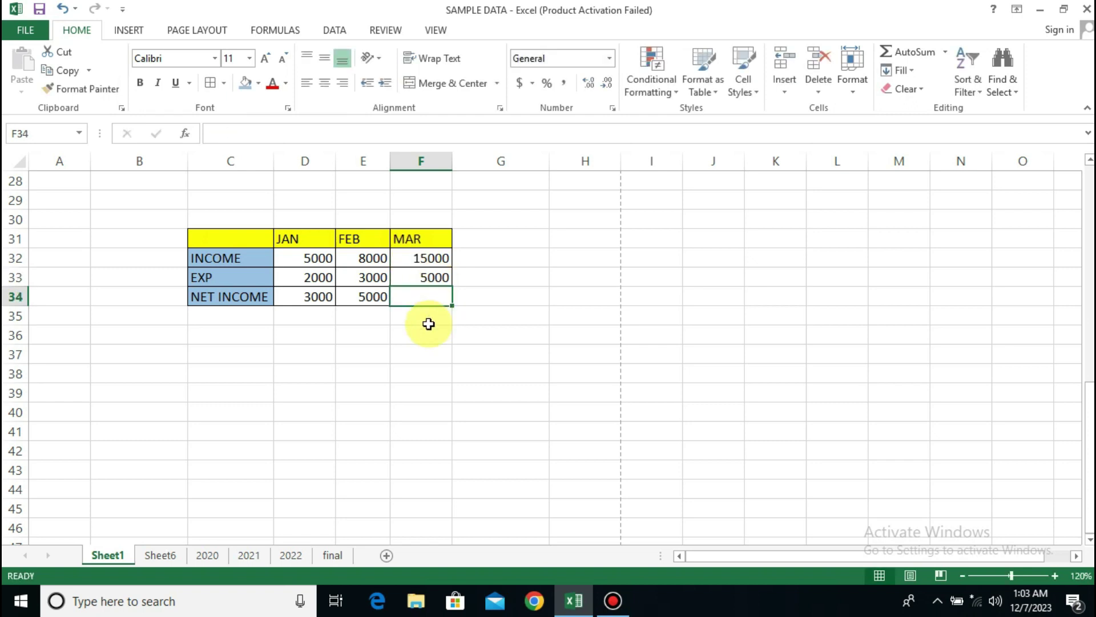
Copy the FEB net income formula from E34 into the MAR cell F34
click(376, 298)
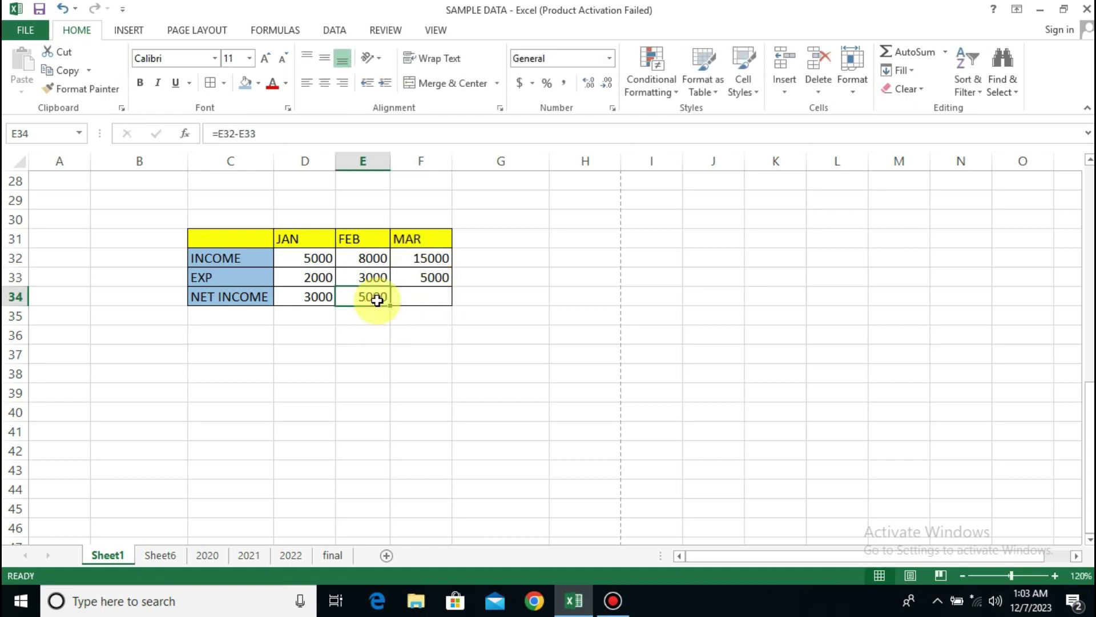
key(ctrl+c)
click(406, 296)
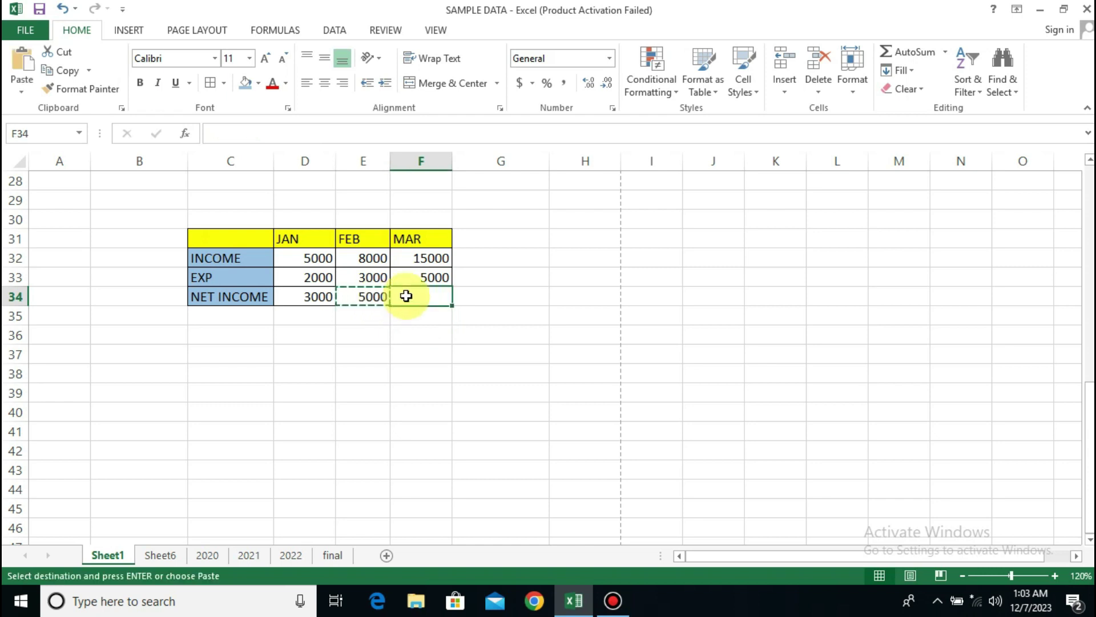
key(ctrl+v)
key(Escape)
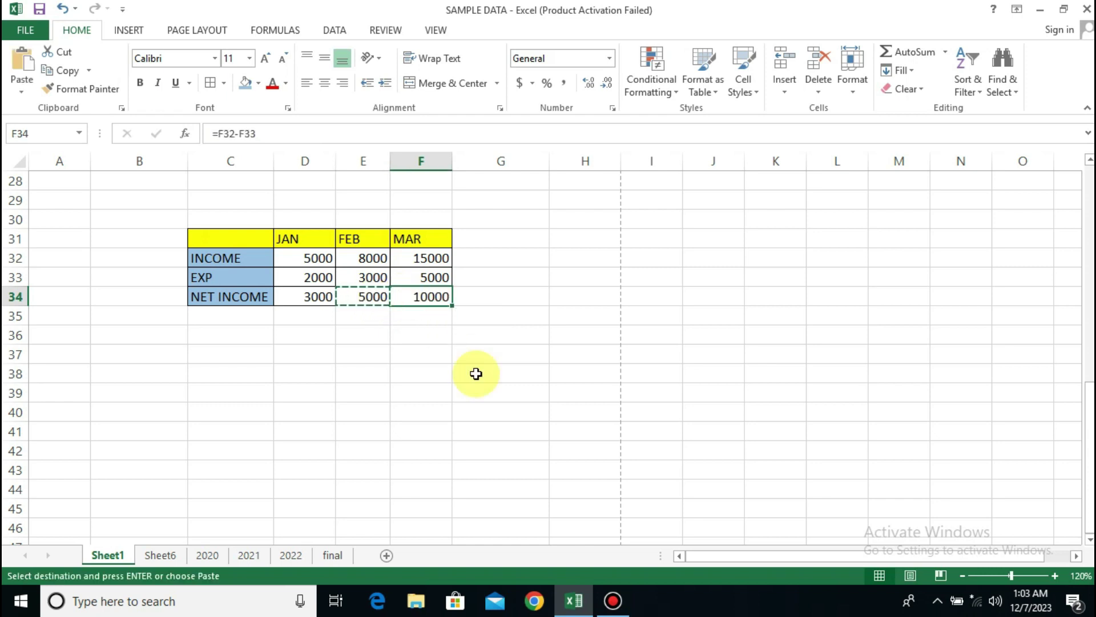
click(476, 374)
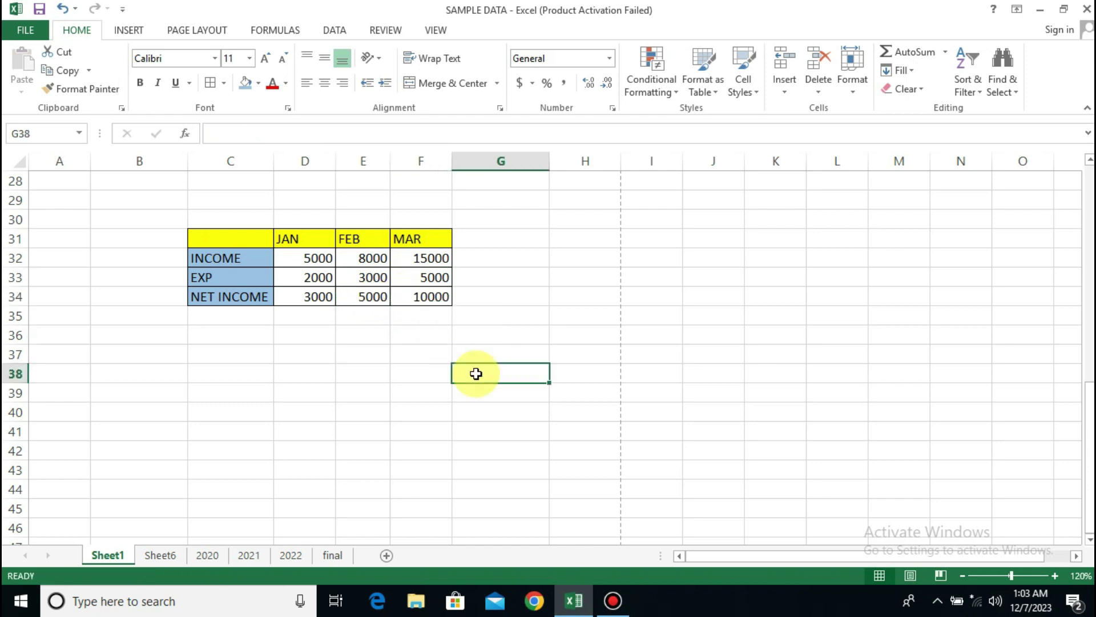
Fill the table's figures in D32:F34 with a light orange background colour
click(246, 277)
click(245, 293)
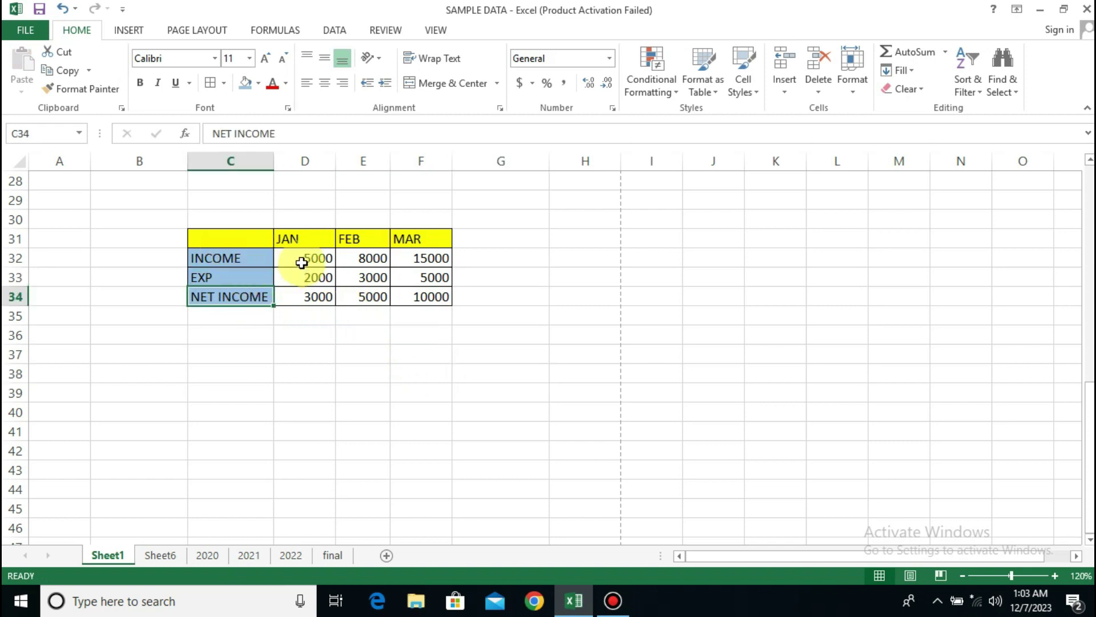
mouse_move(301, 262)
mouse_down()
mouse_move(417, 259)
mouse_move(433, 296)
mouse_up()
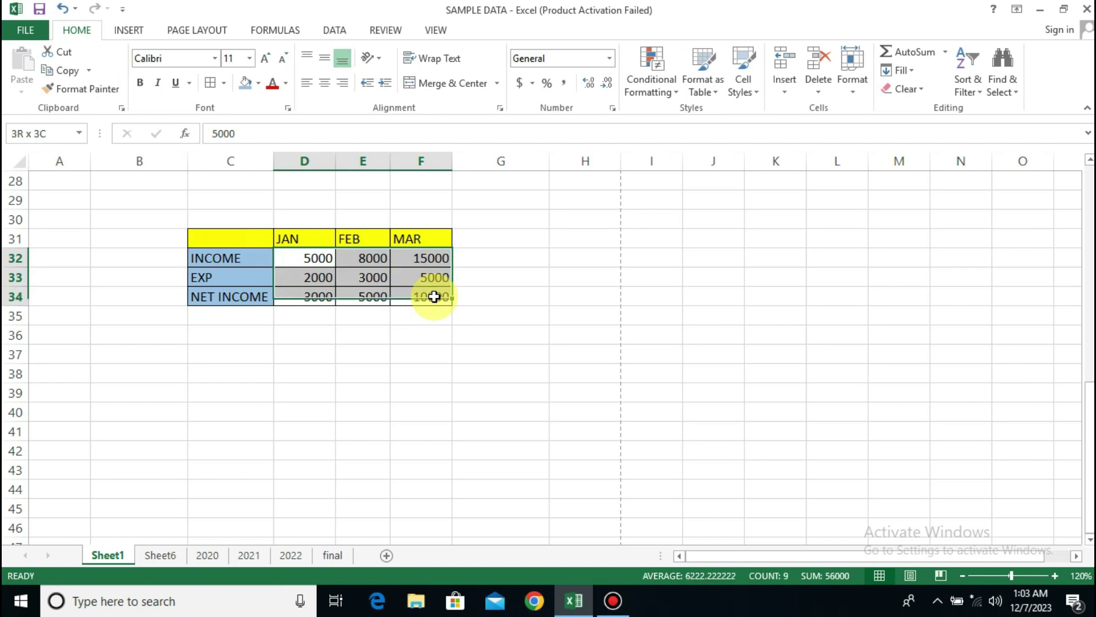
click(259, 83)
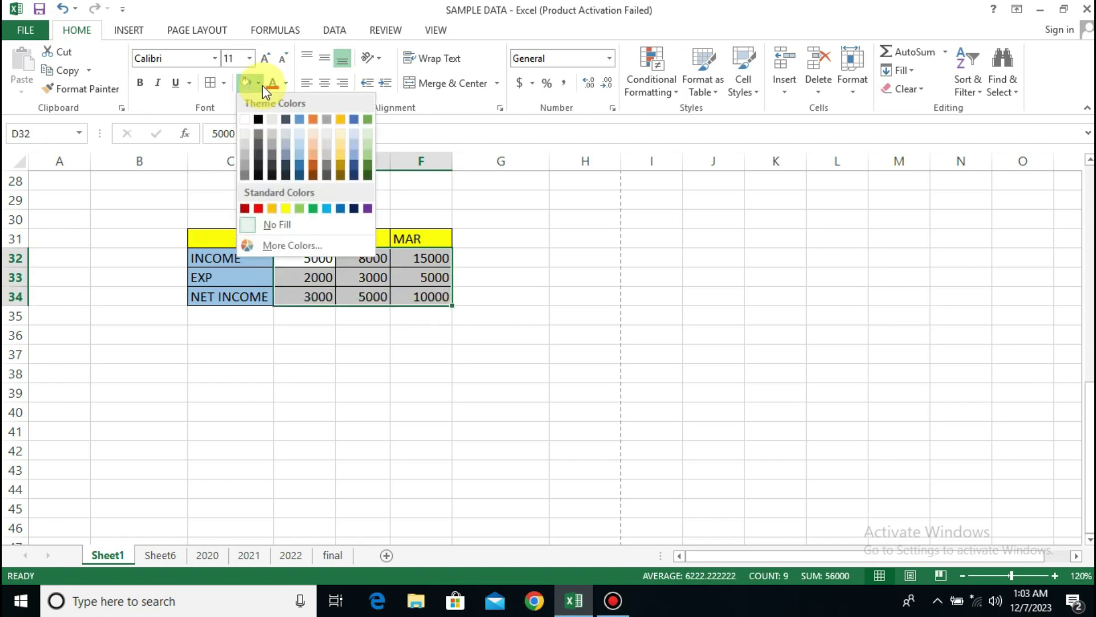
click(314, 147)
click(330, 374)
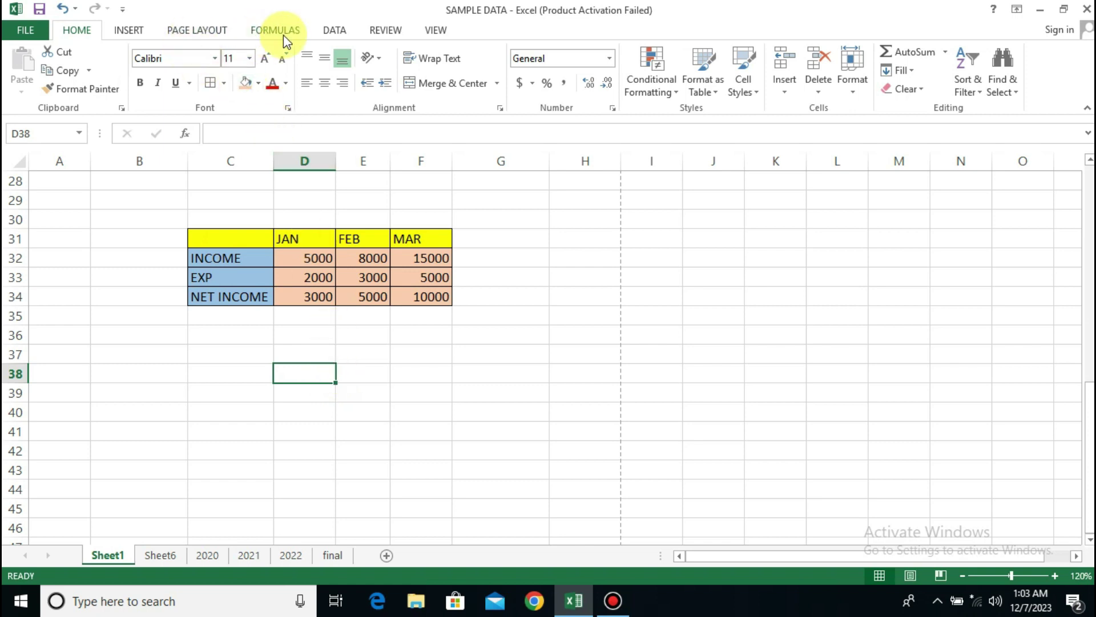
Create names from the table selection C31:F34, using the values in the top row and left column
click(191, 30)
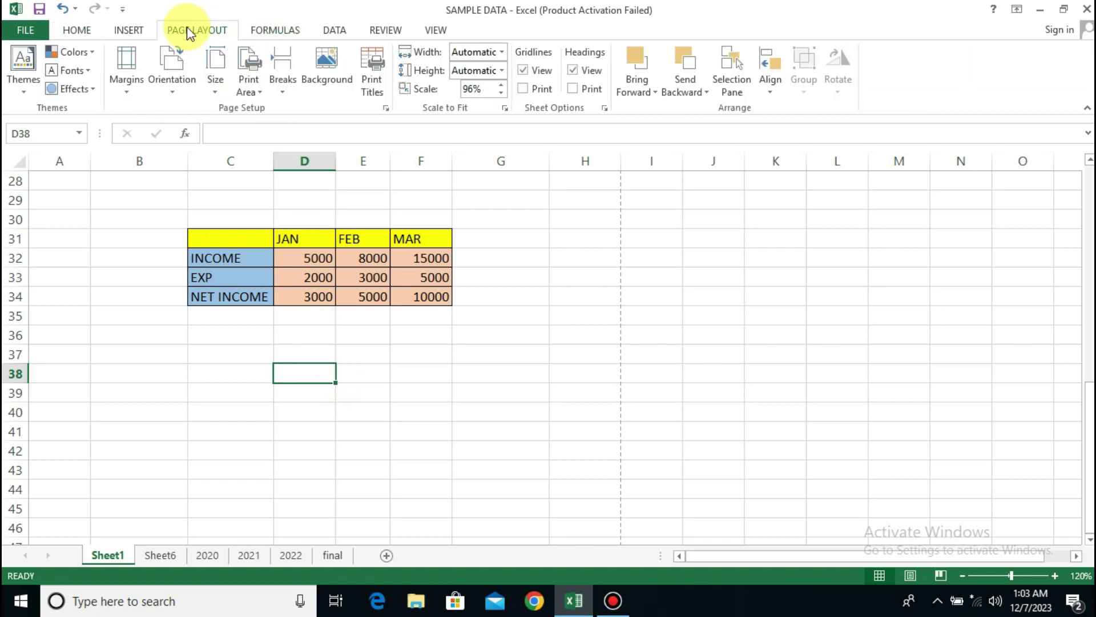
click(271, 33)
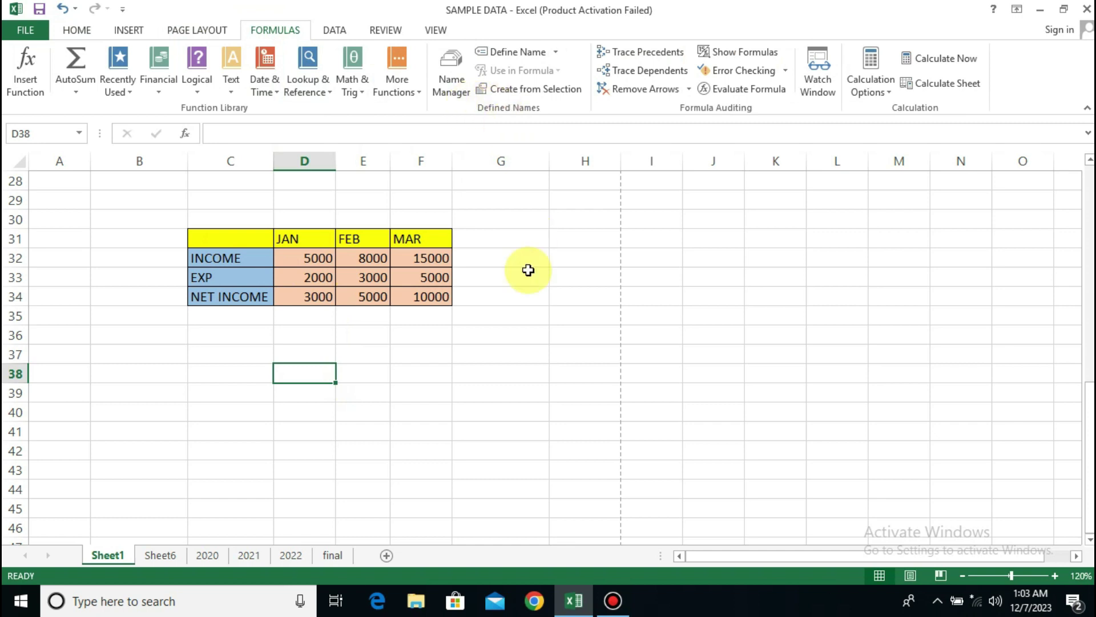
click(467, 376)
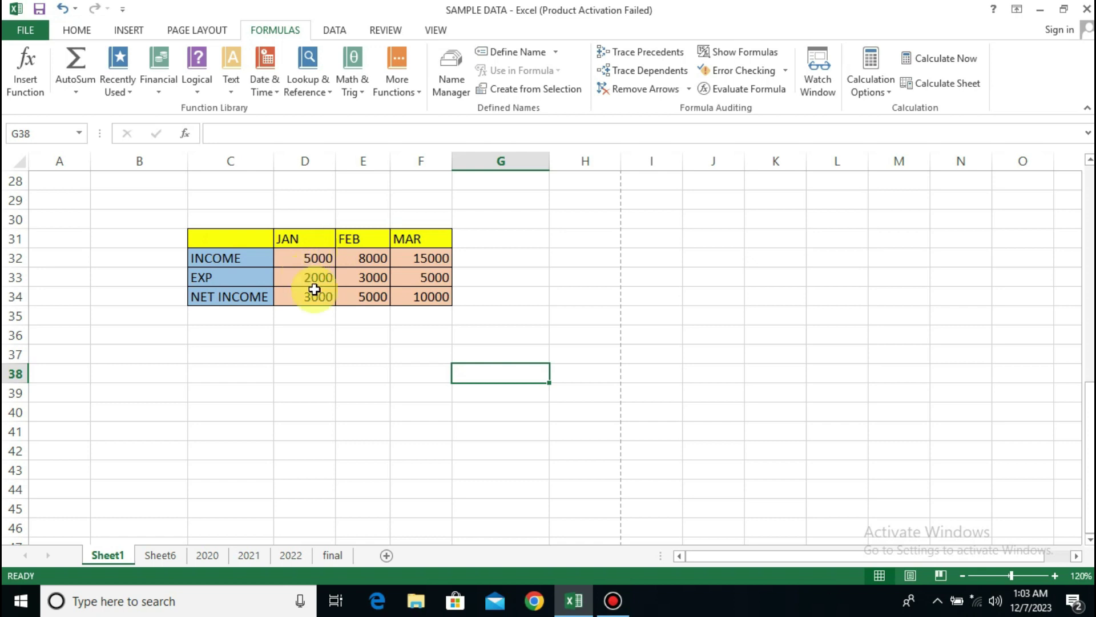
click(325, 441)
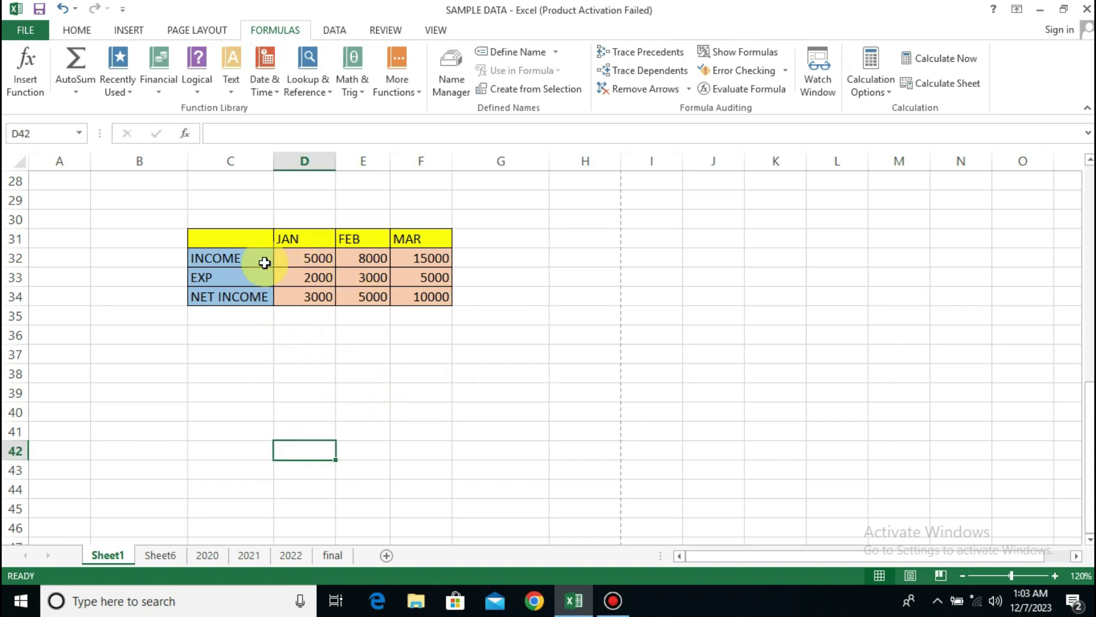
drag(239, 235, 440, 296)
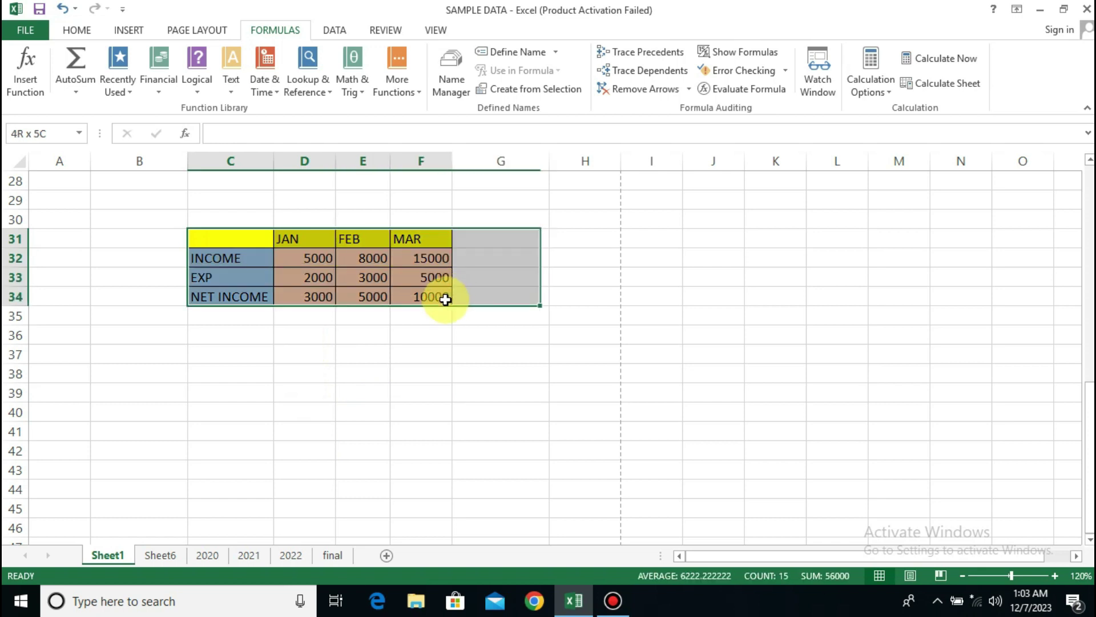
click(406, 502)
drag(235, 237, 408, 294)
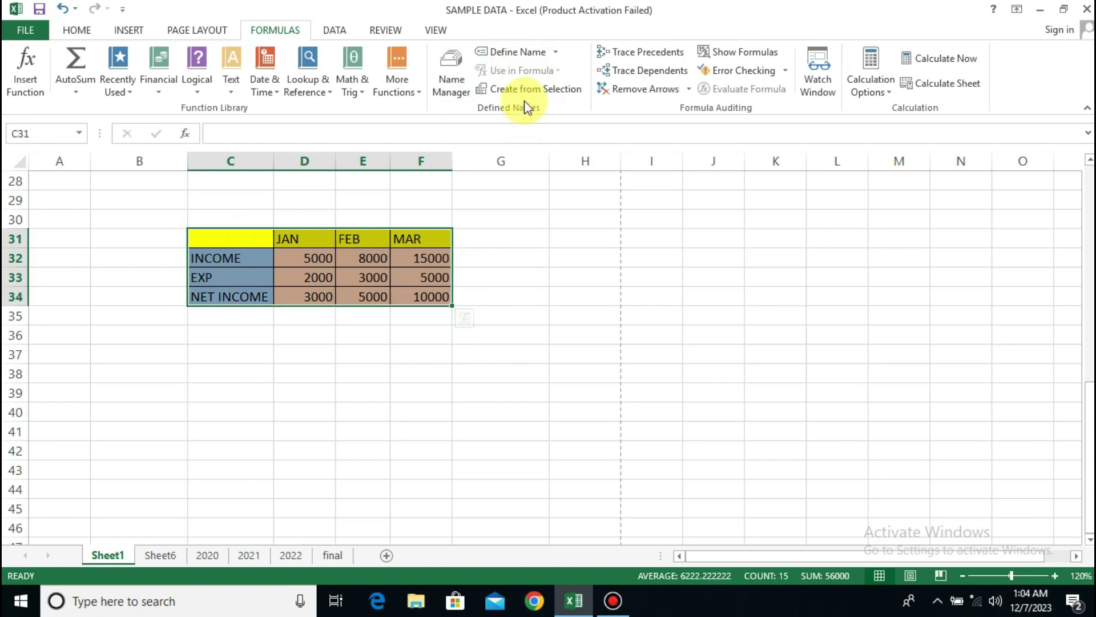
click(571, 91)
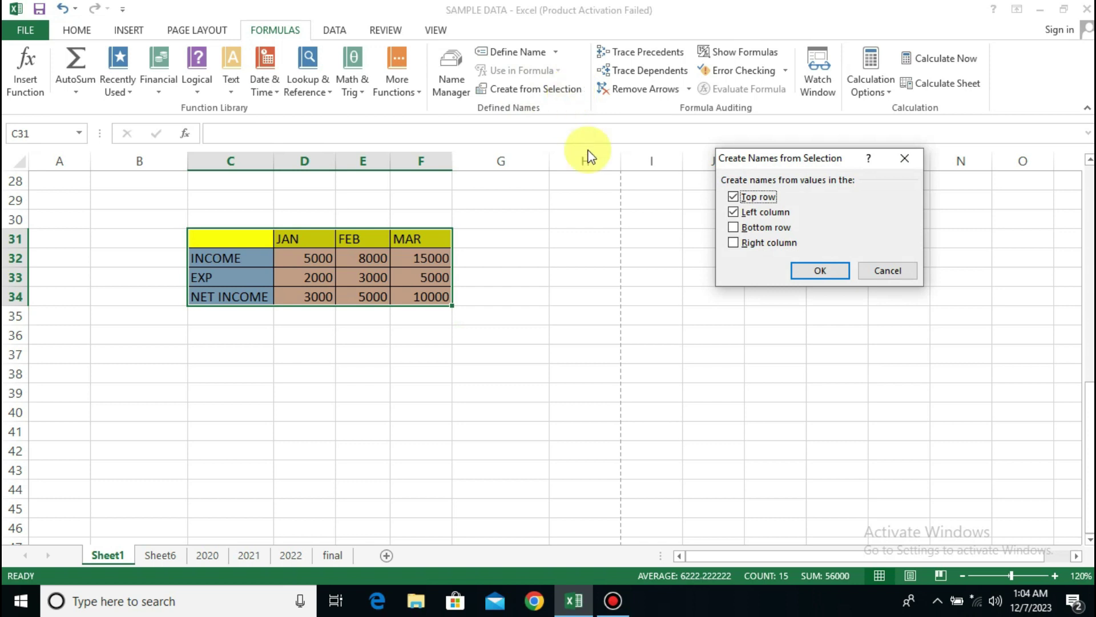
drag(749, 157, 538, 227)
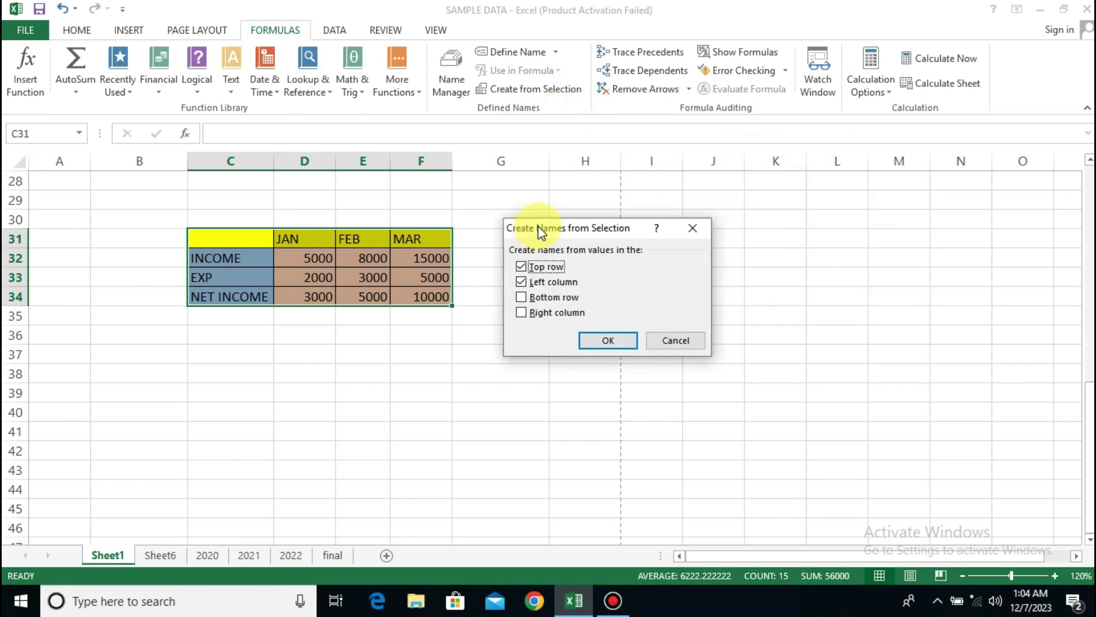
click(536, 275)
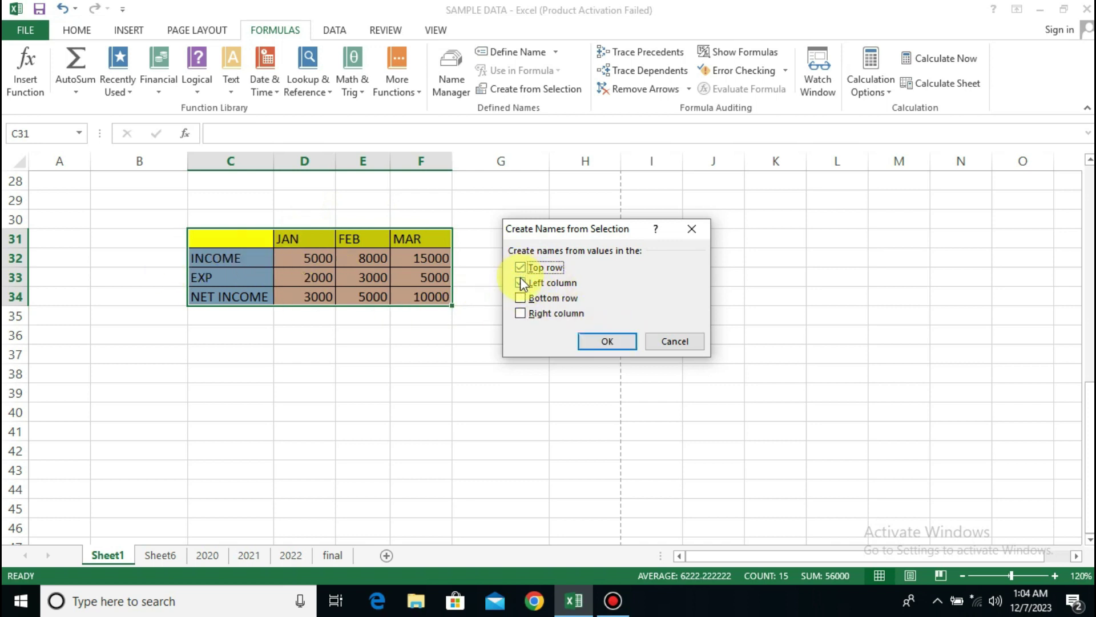
click(593, 342)
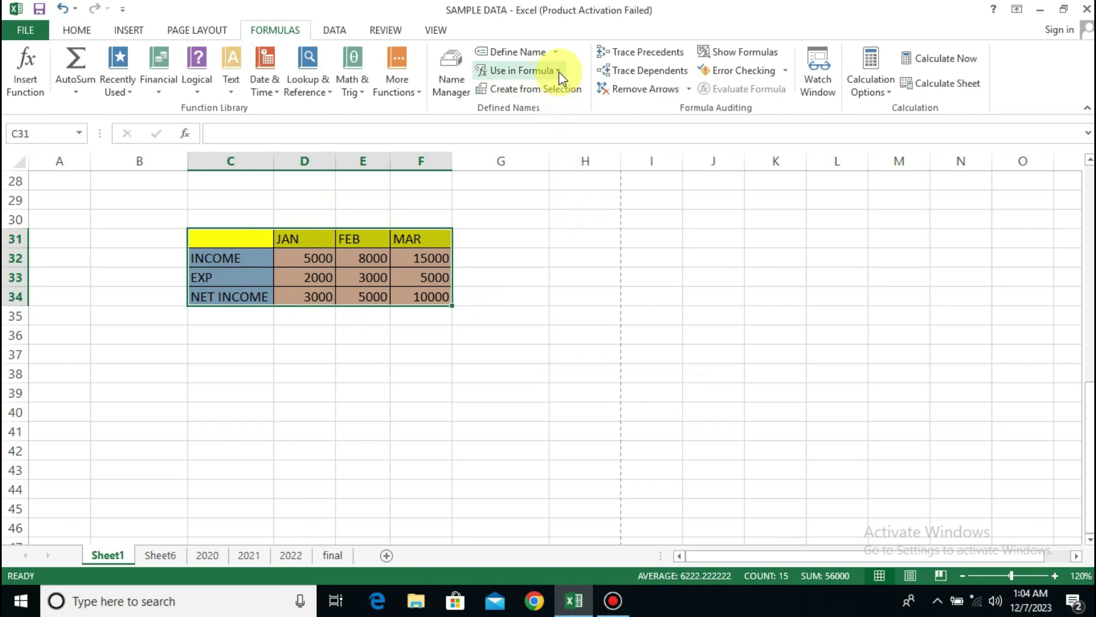
Apply the names EXP, FEB, INCOME, JAN, MAR and NET_INCOME to the table, and view the names available for formulas
click(558, 55)
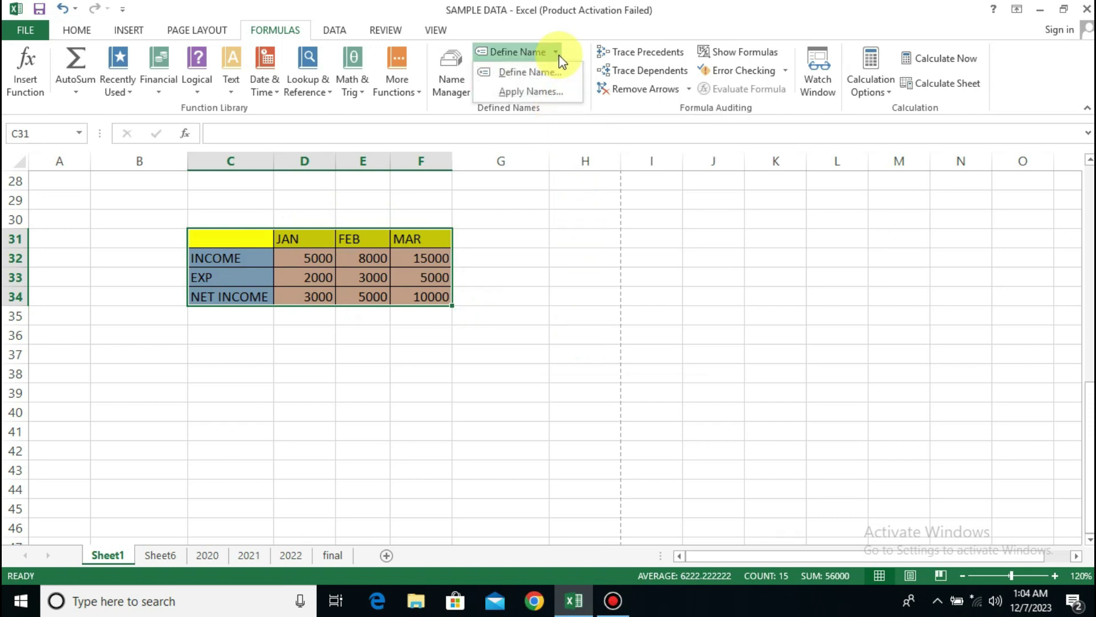
click(545, 94)
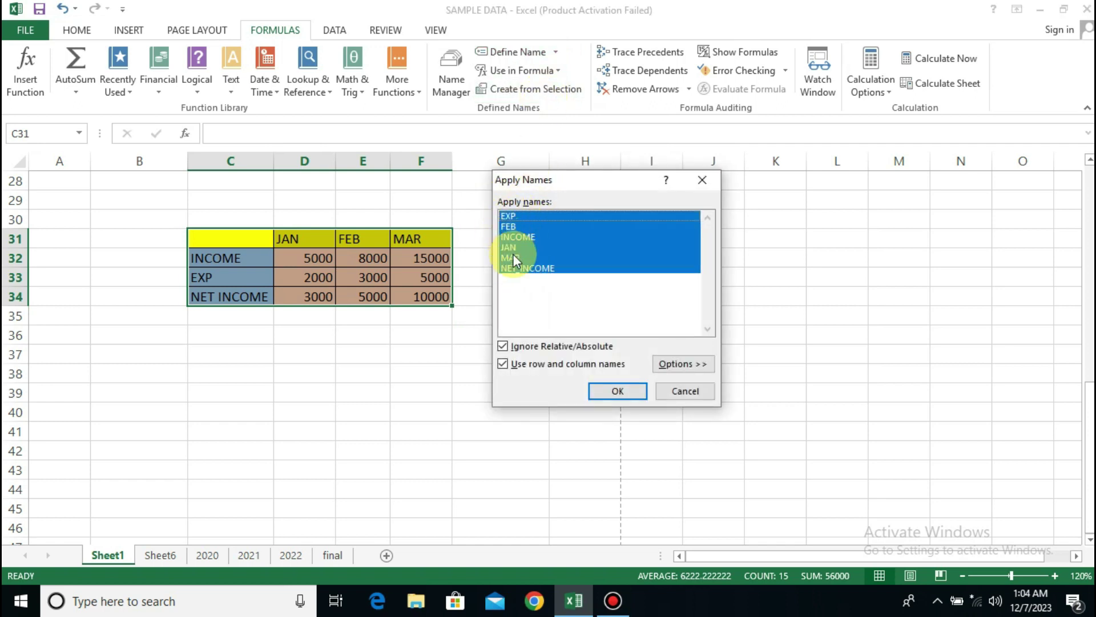
click(611, 392)
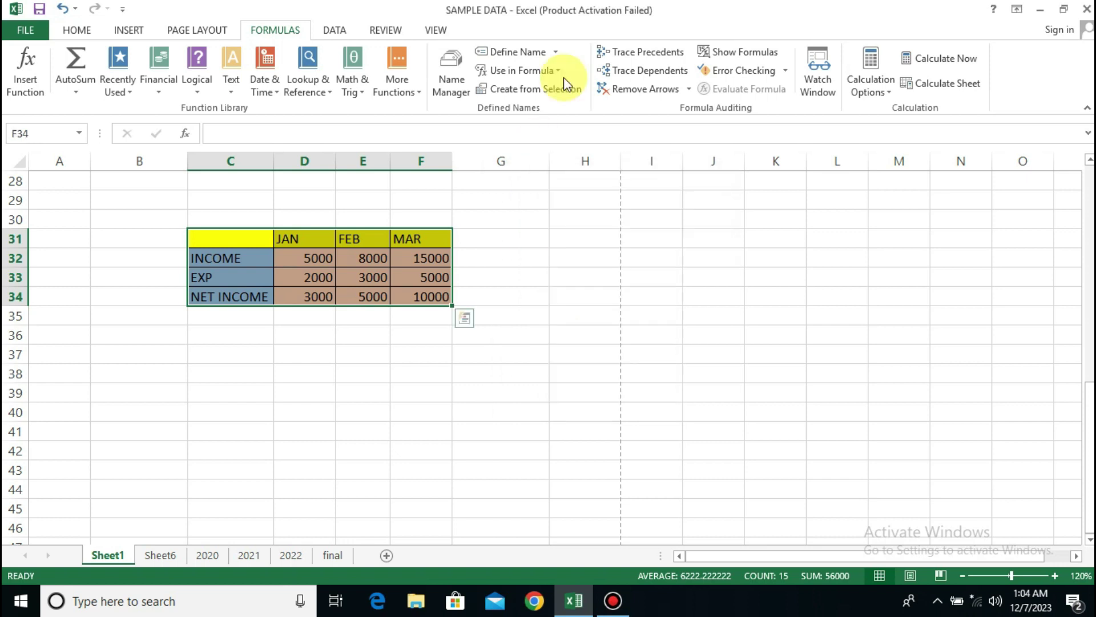
click(559, 70)
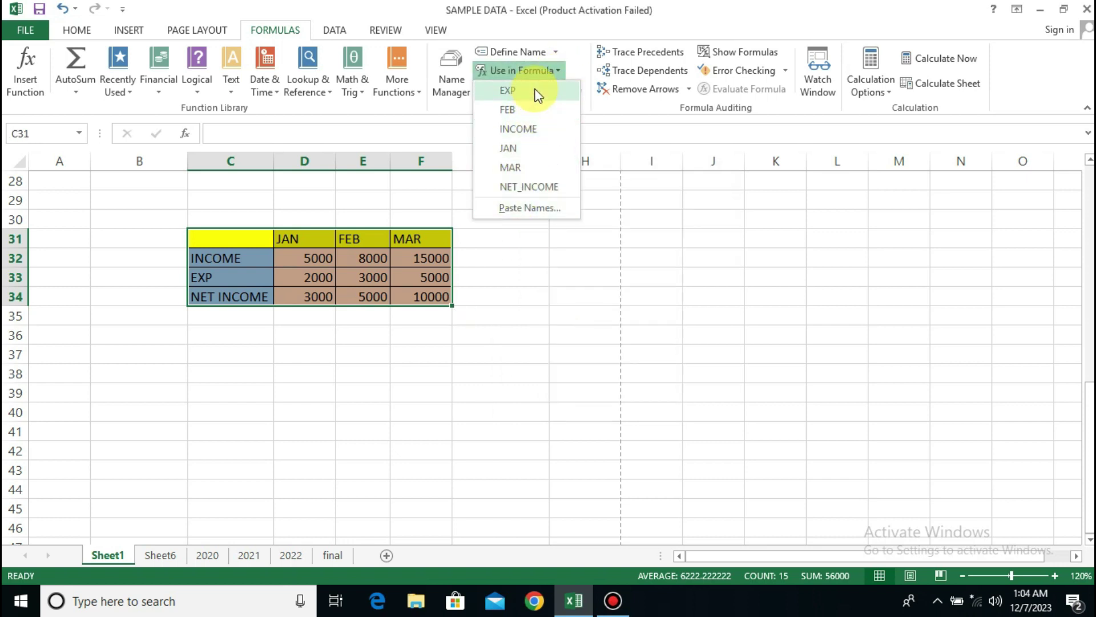
click(582, 249)
Retrieve the February expense in J31 with the named-range intersection formula =FEB EXP, and check it against the table's cell
drag(500, 393, 500, 411)
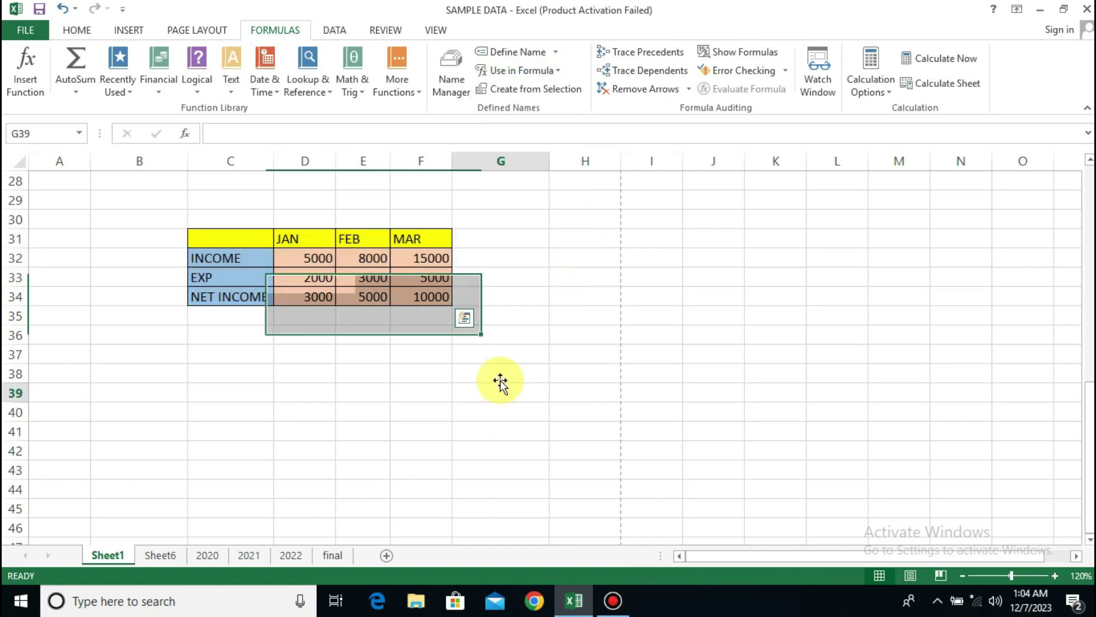
click(732, 240)
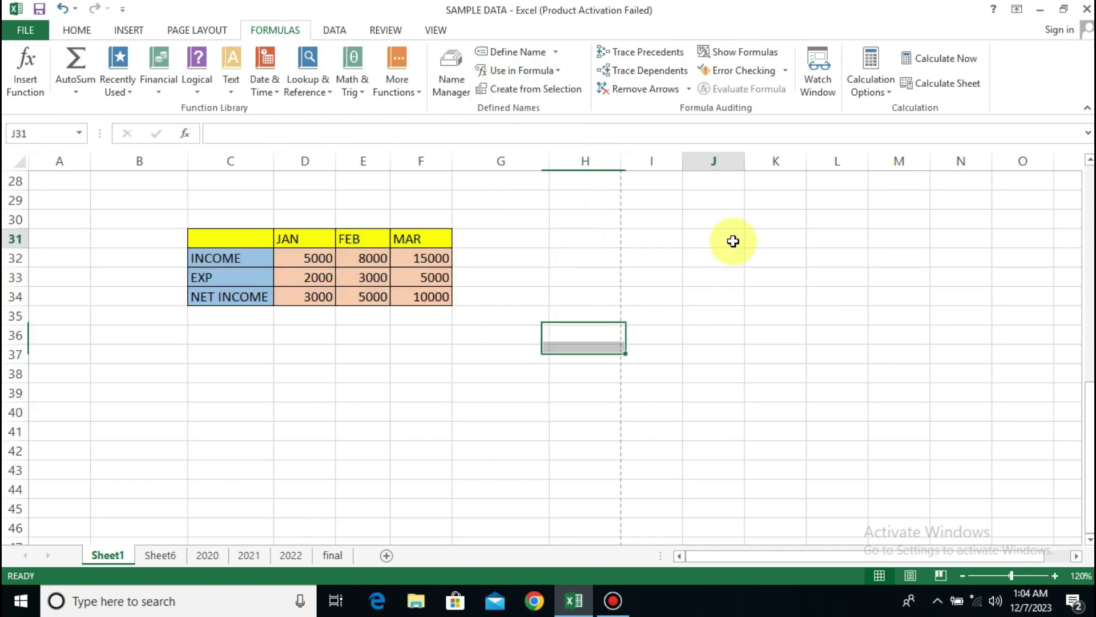
text(=)
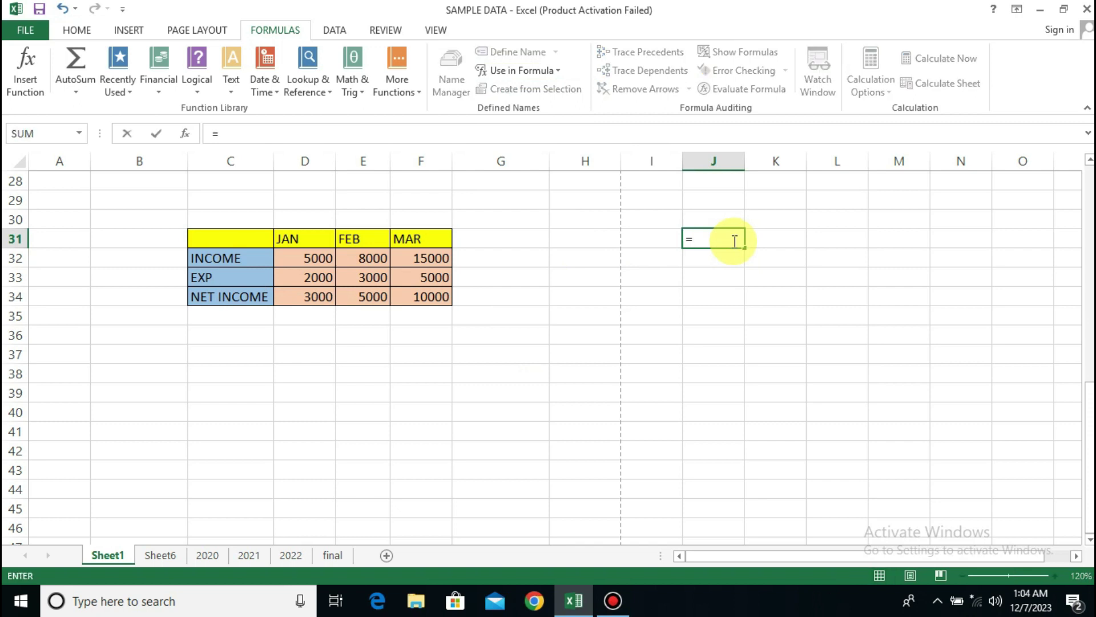
text(FEB)
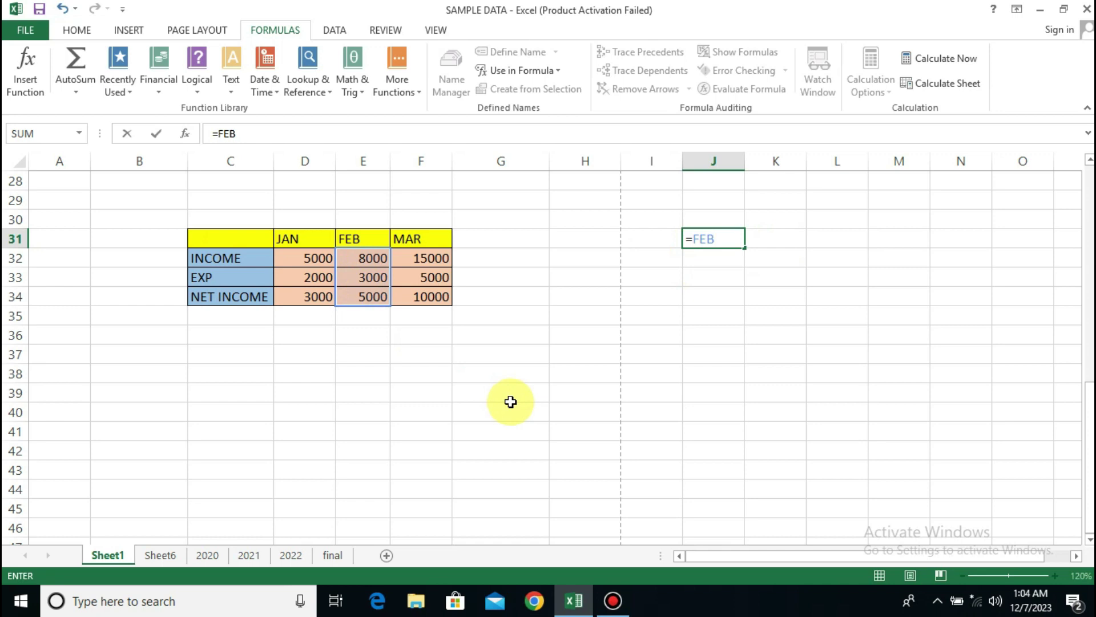
text(EXP)
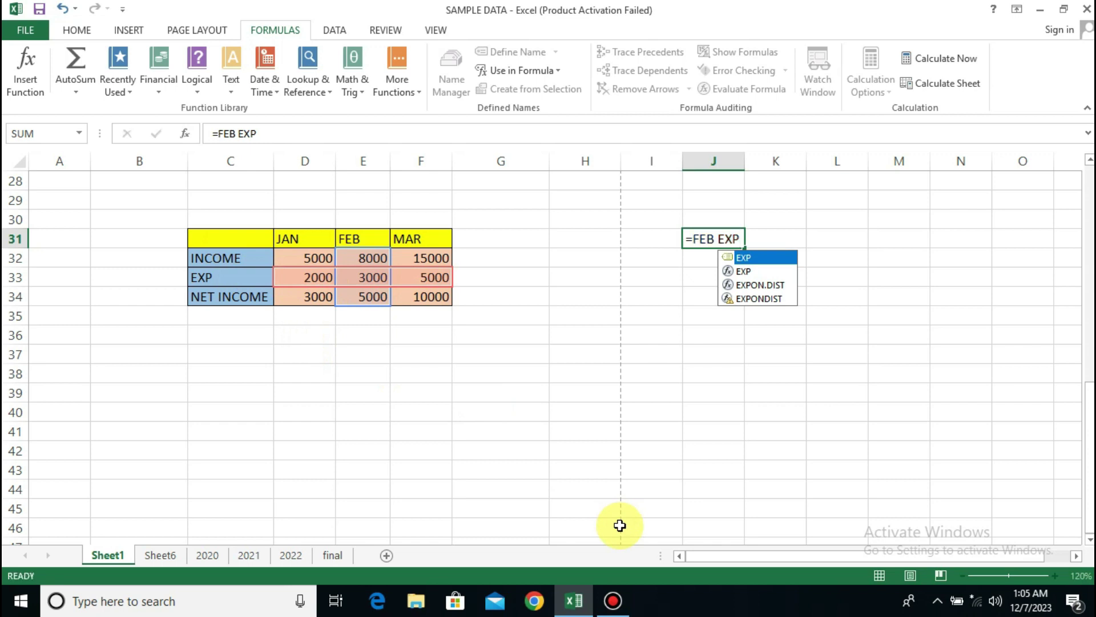
key(Return)
click(367, 278)
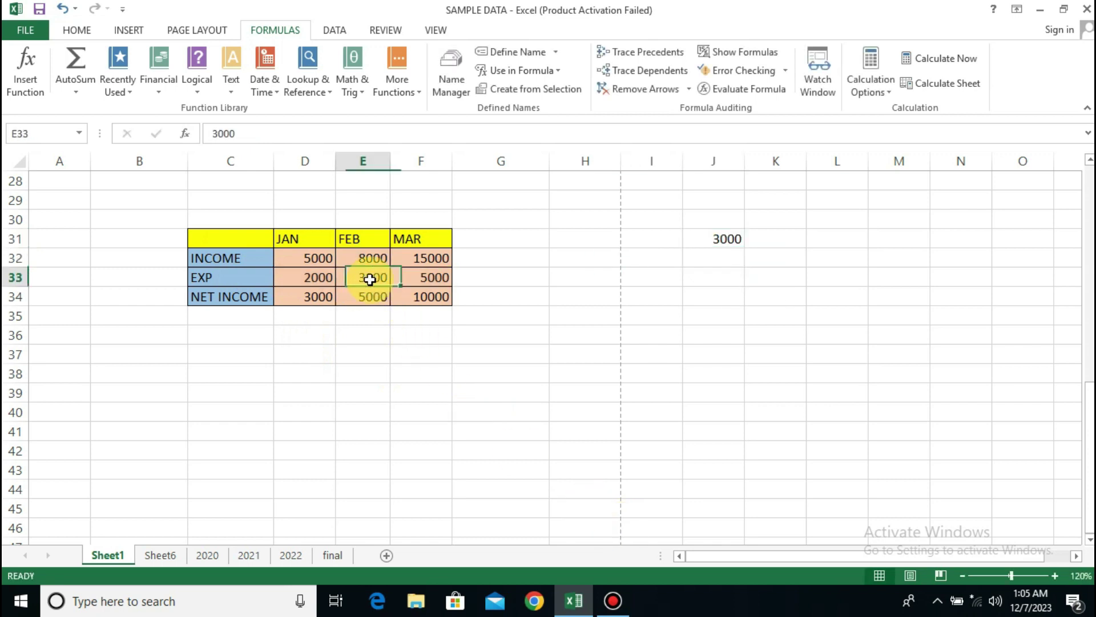
Retrieve the March income in G37 with the named-range intersection formula =MAR INCOME
click(498, 355)
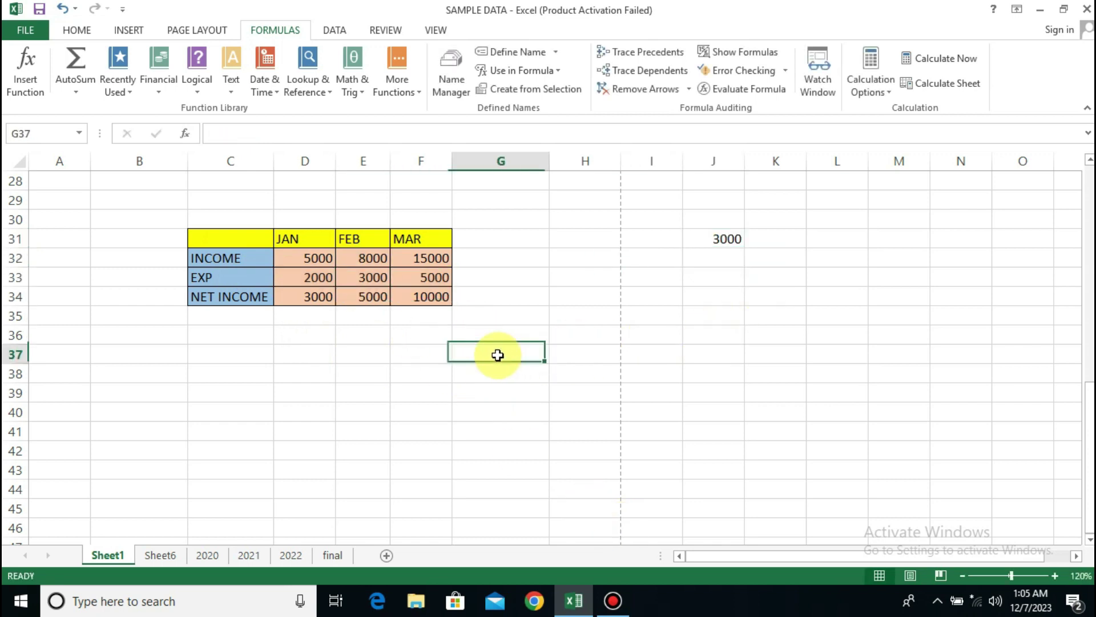
text(=)
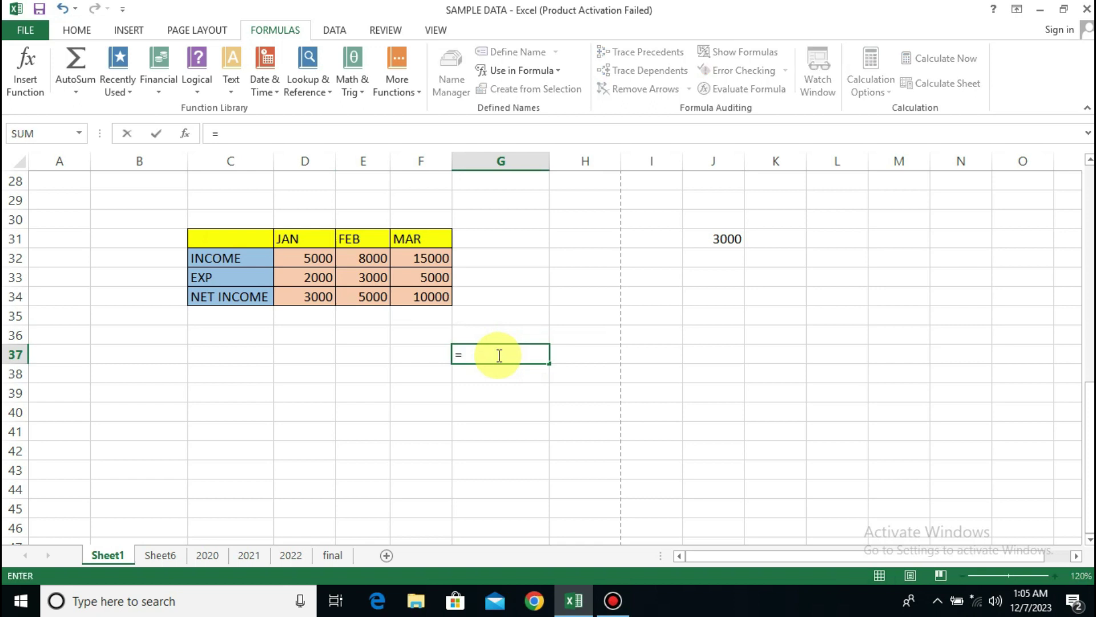
text(MAR)
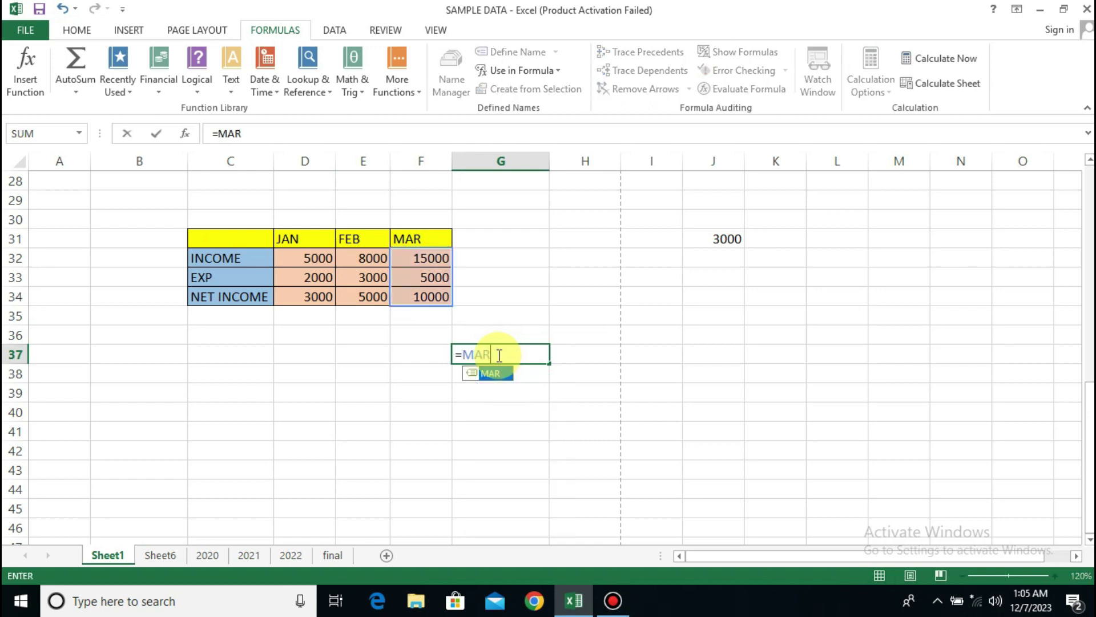
text( INCOME)
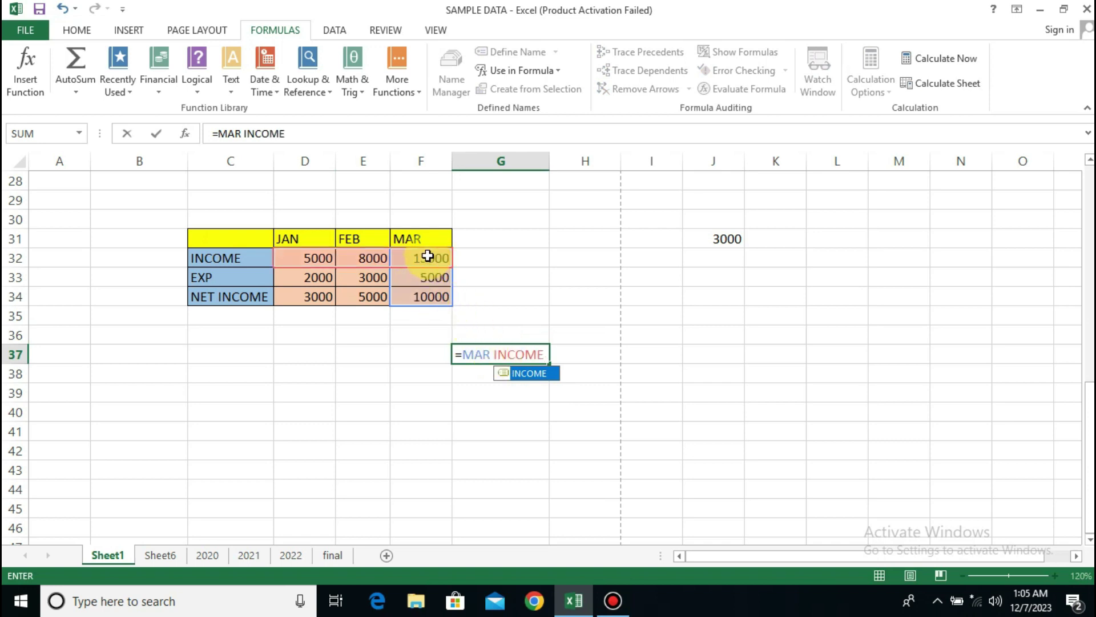
key(Return)
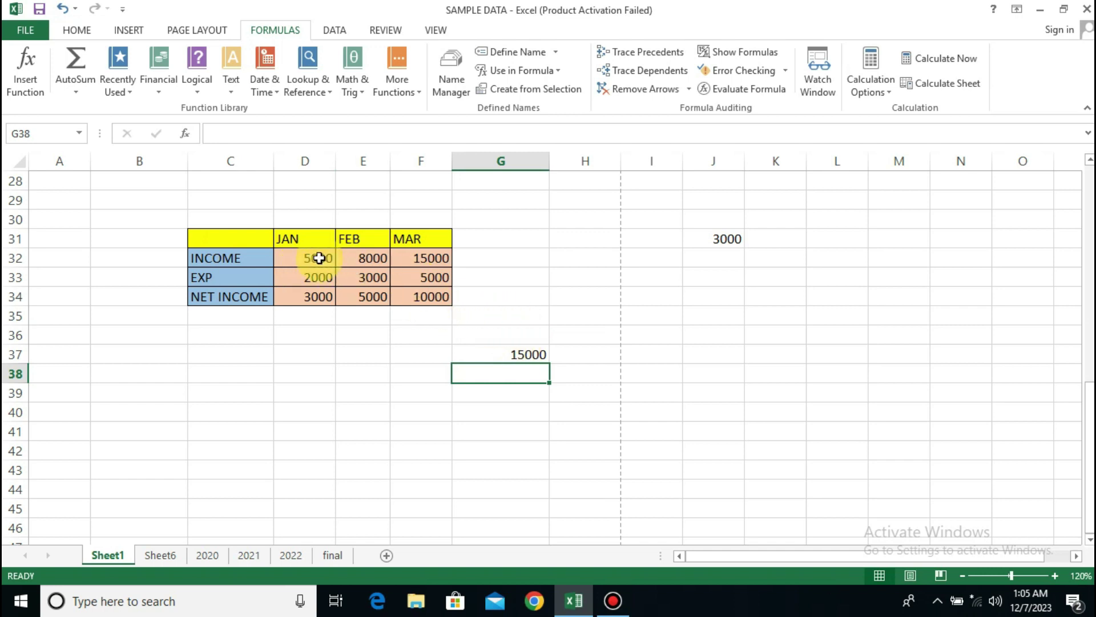
Inspect the formula in G37 and the named ranges it references, leaving it as entered
click(524, 355)
double_click(525, 355)
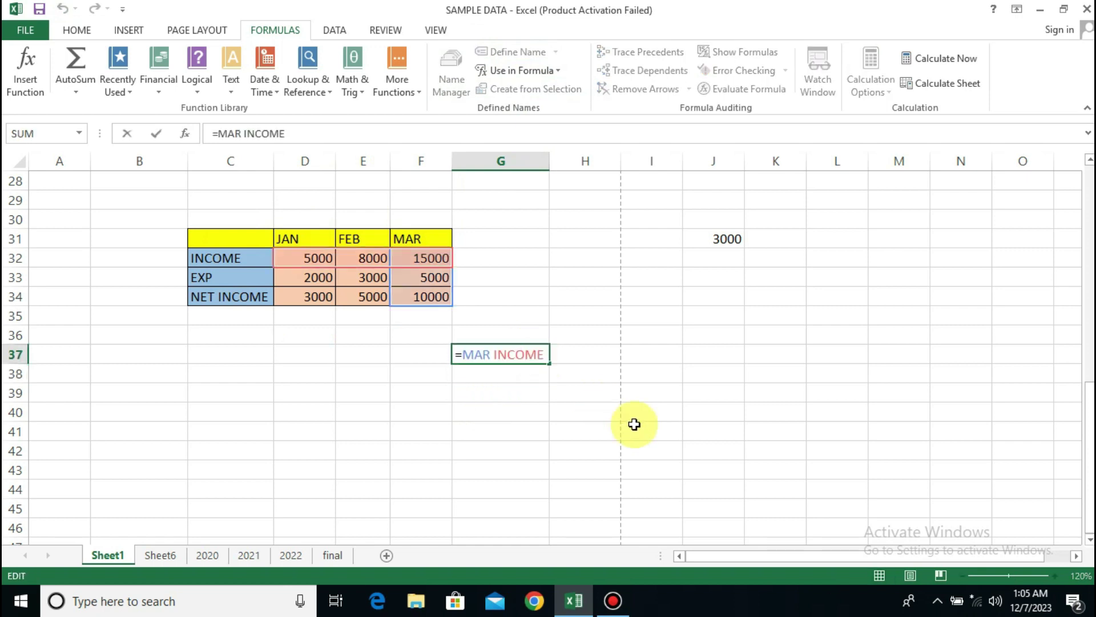
key(Return)
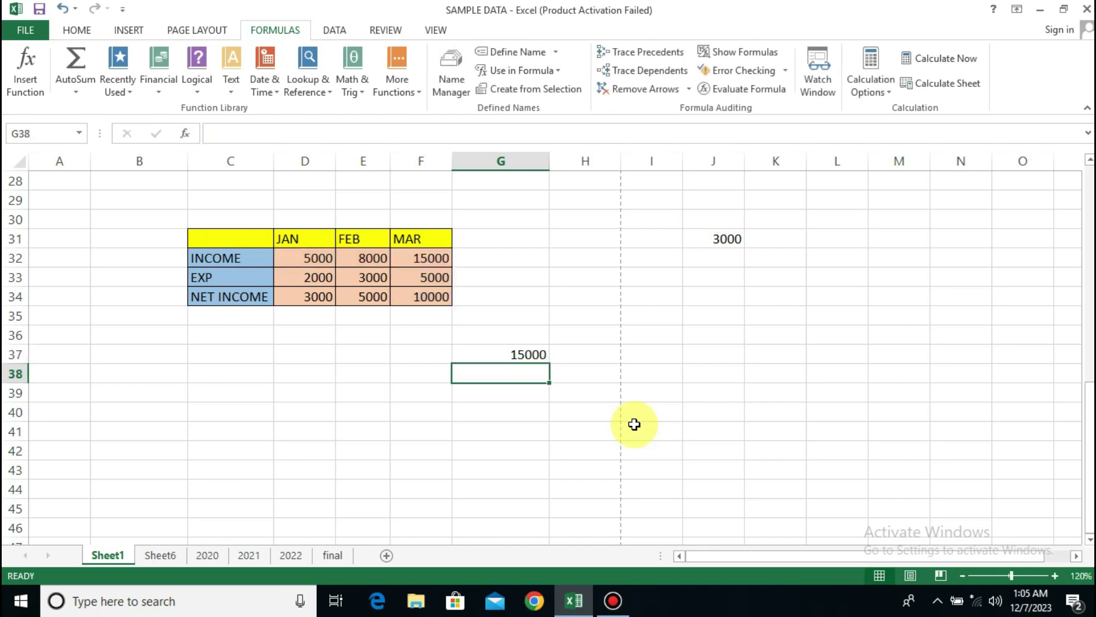
Retrieve the January net income in cell F4 of Sheet6 with the named-range intersection formula =JAN NET_INCOME
click(160, 563)
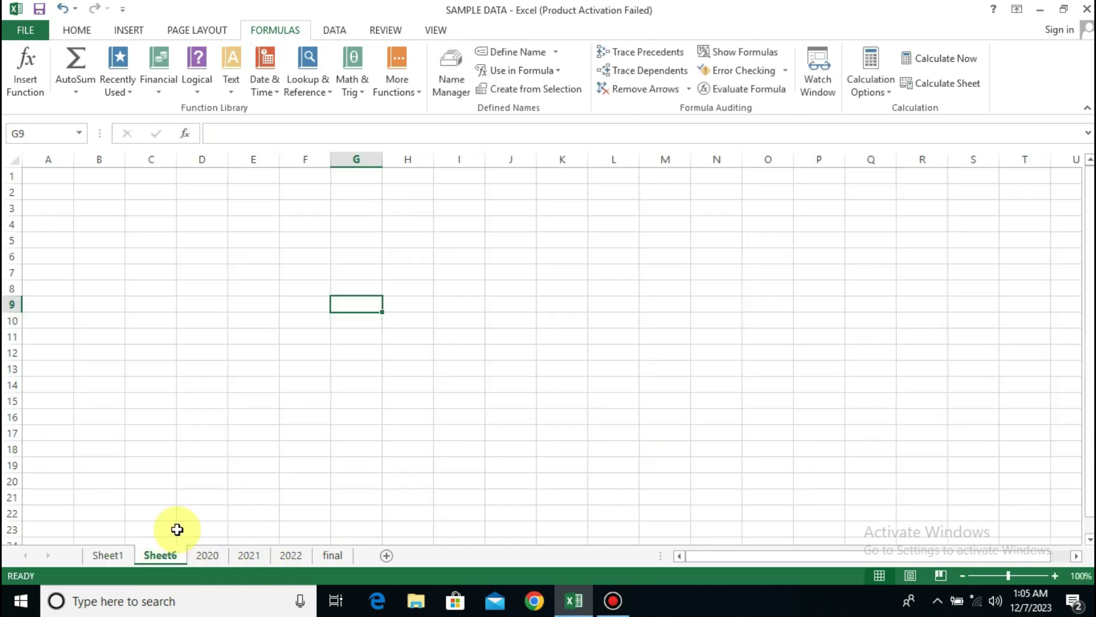
click(308, 225)
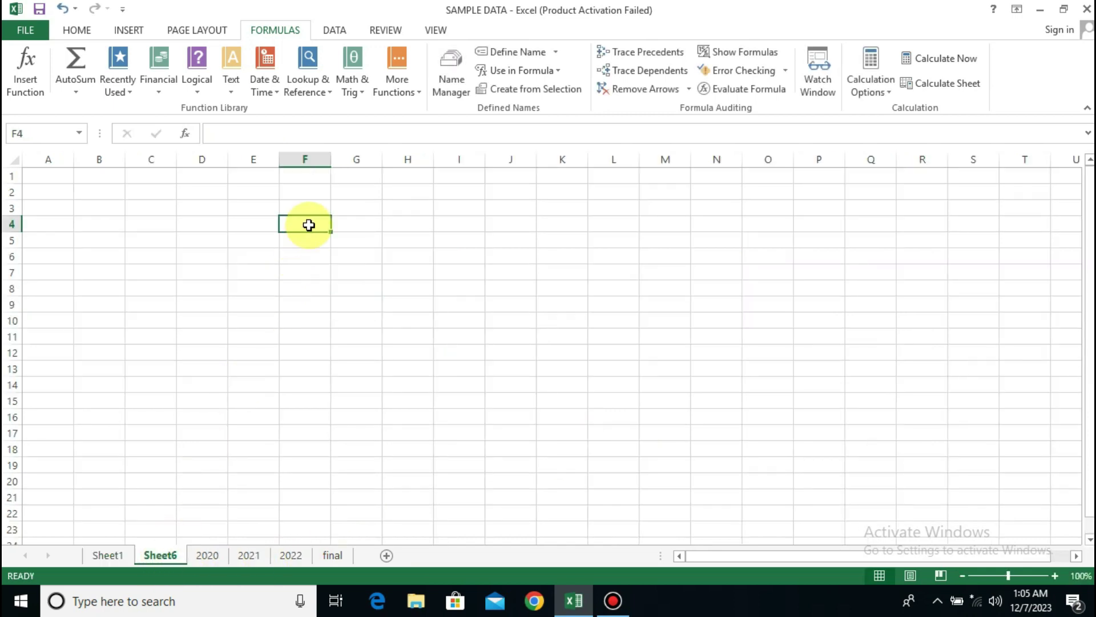
text(=)
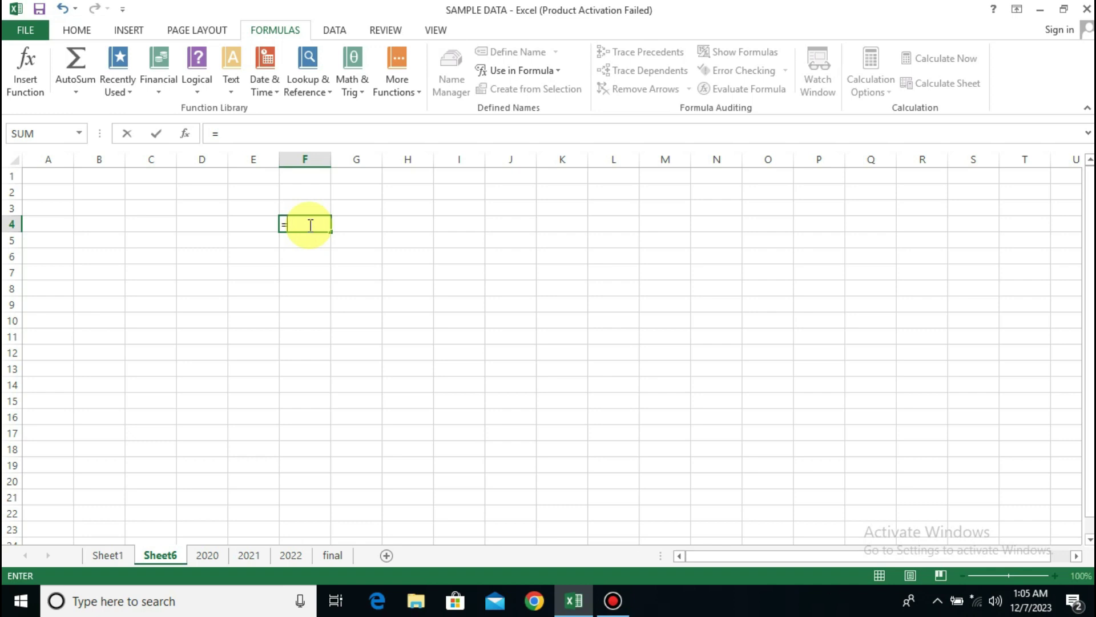
text(N)
key(BackSpace)
text(JAN N)
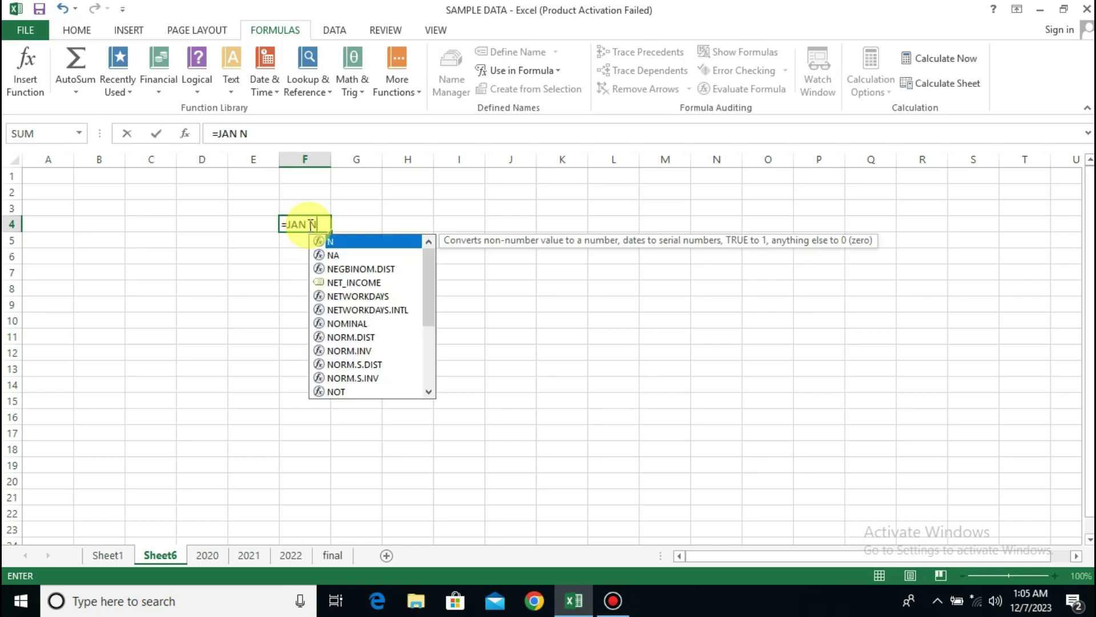
text(ET)
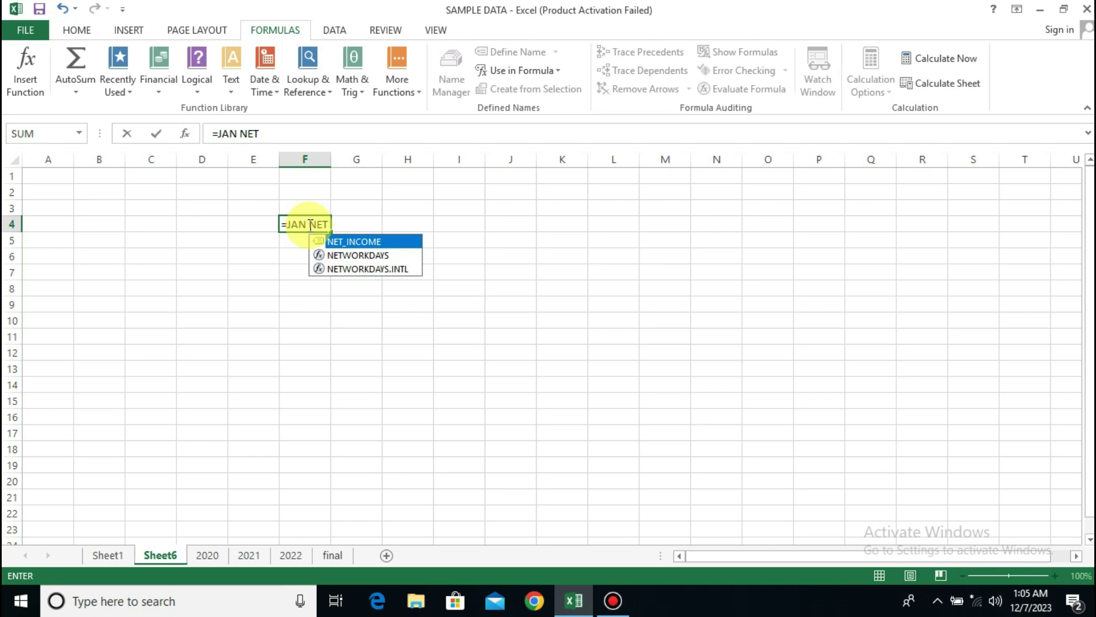
text(_IN)
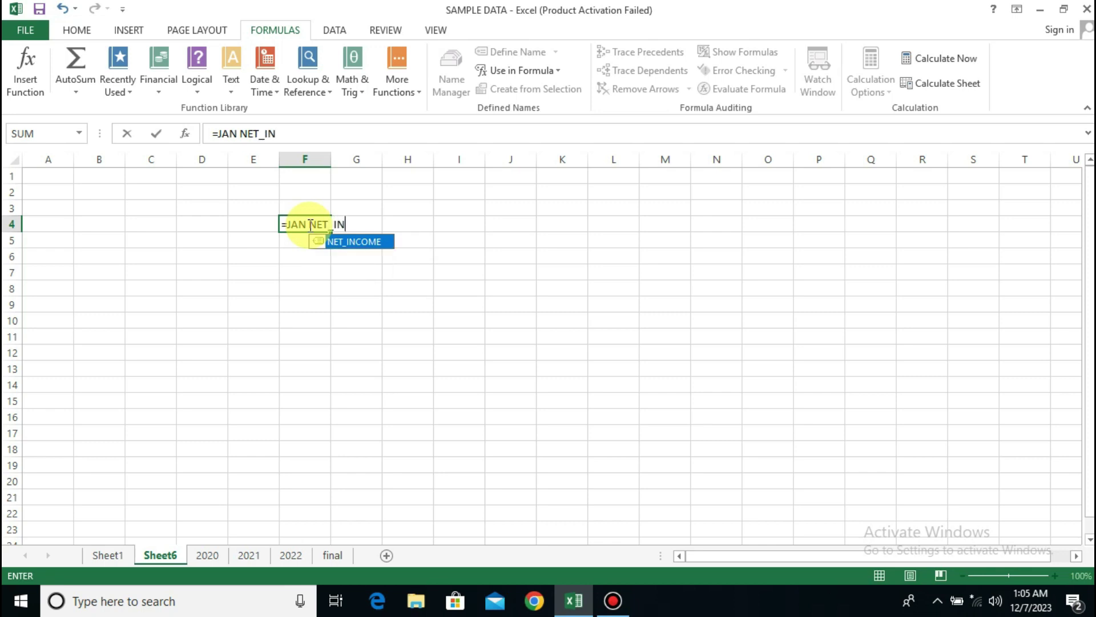
text(COME)
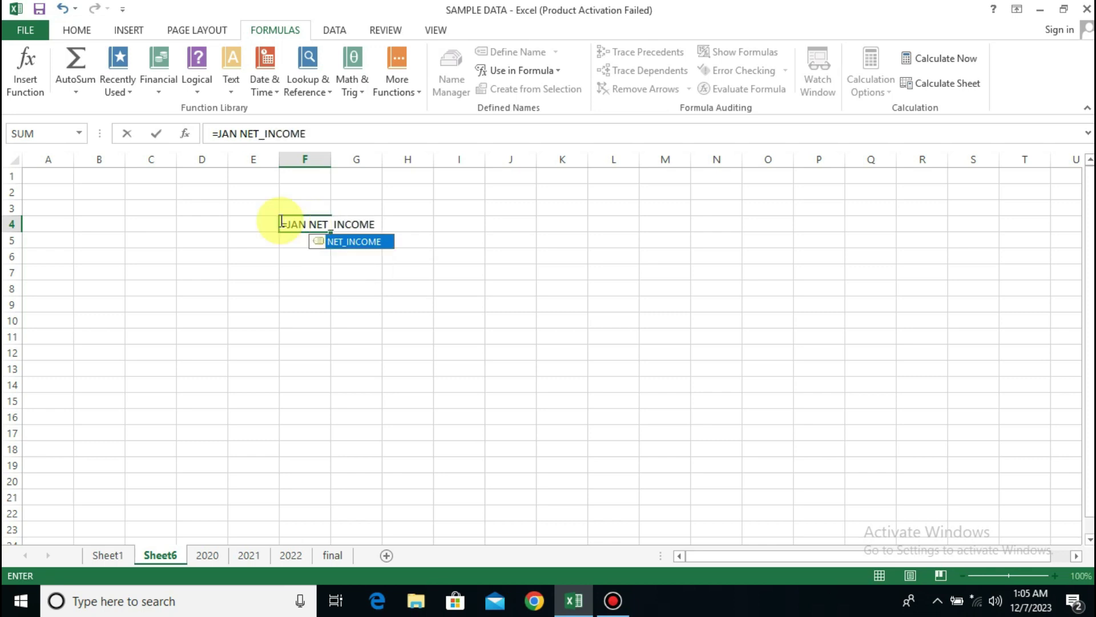
key(Return)
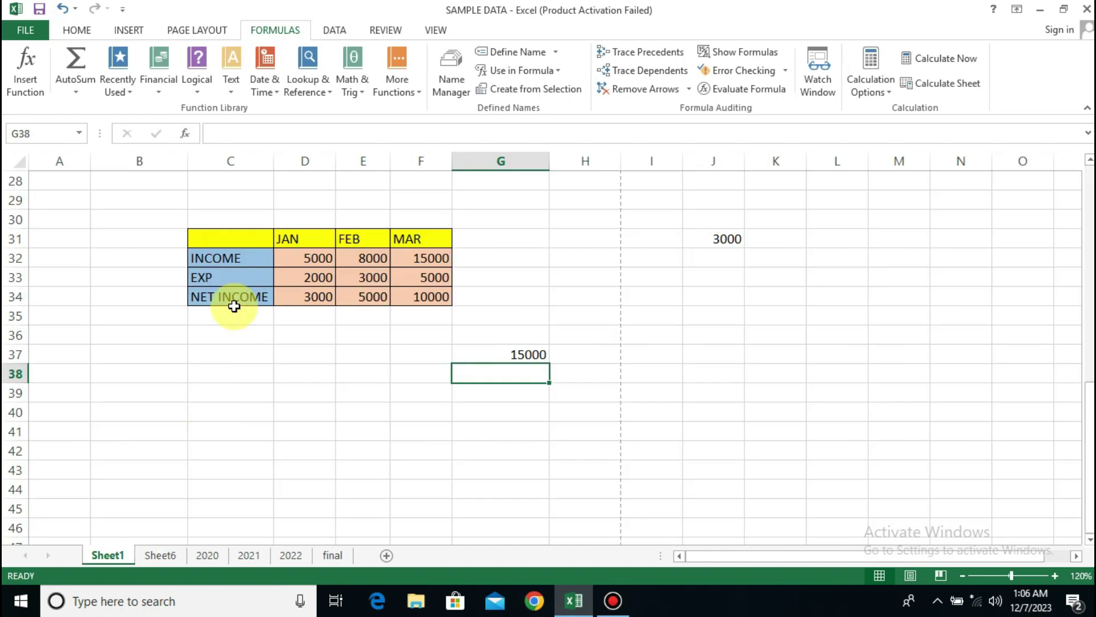
Check the January net income cell of the table on Sheet1
click(315, 299)
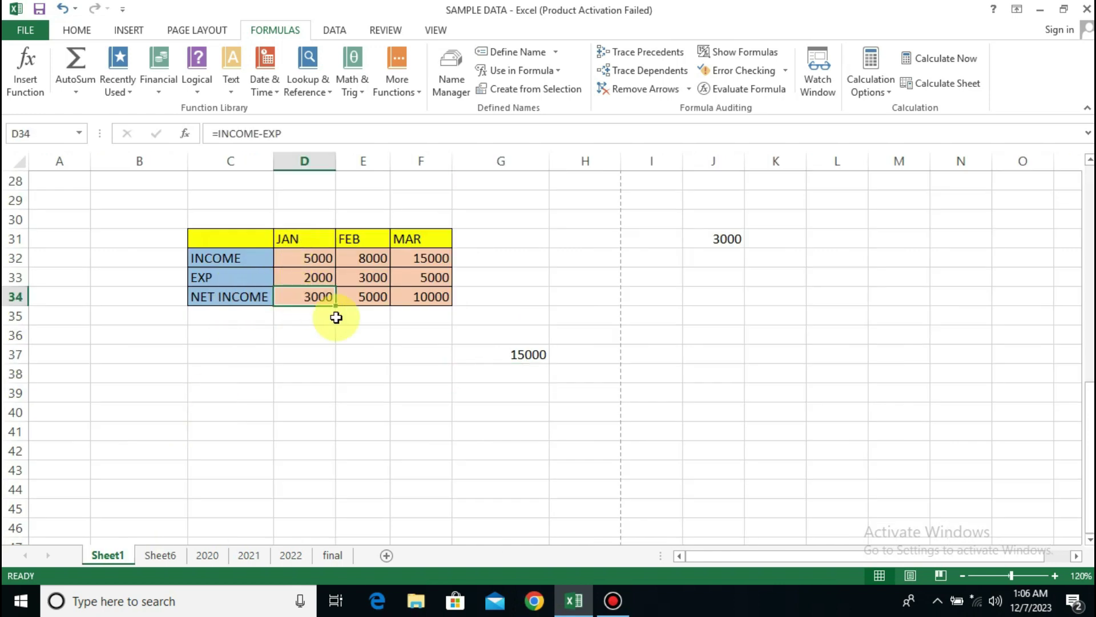
click(358, 350)
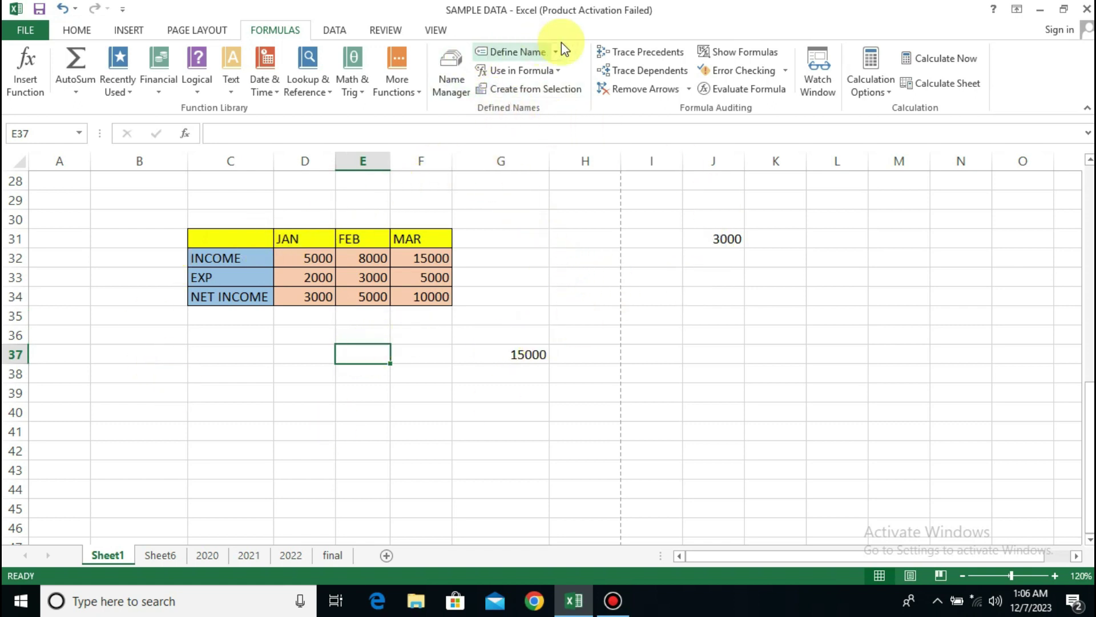
click(501, 274)
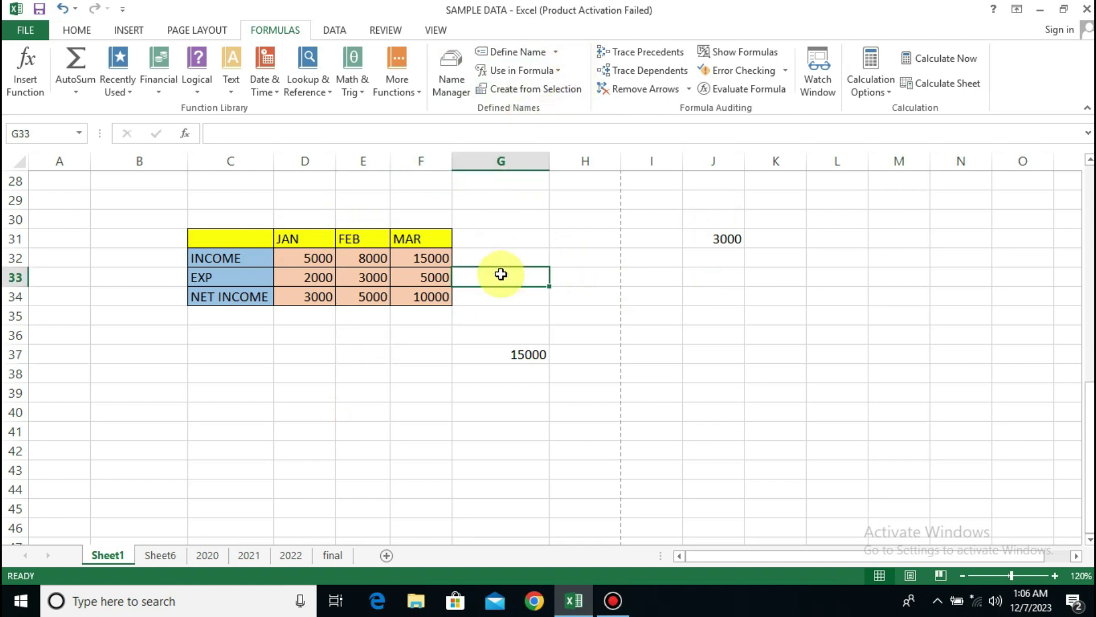
In the empty area below the table on Sheet1, enter 30 in B57, 90 in H57 and 87 in H67
scroll(500, 274, down, 7)
scroll(501, 274, down, 2)
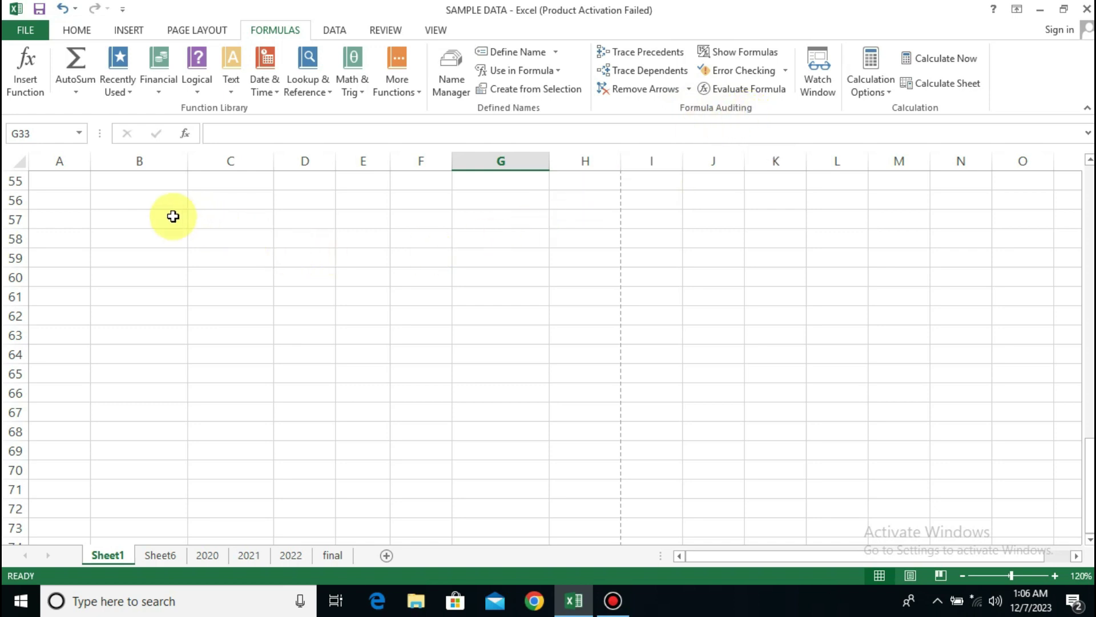
click(171, 215)
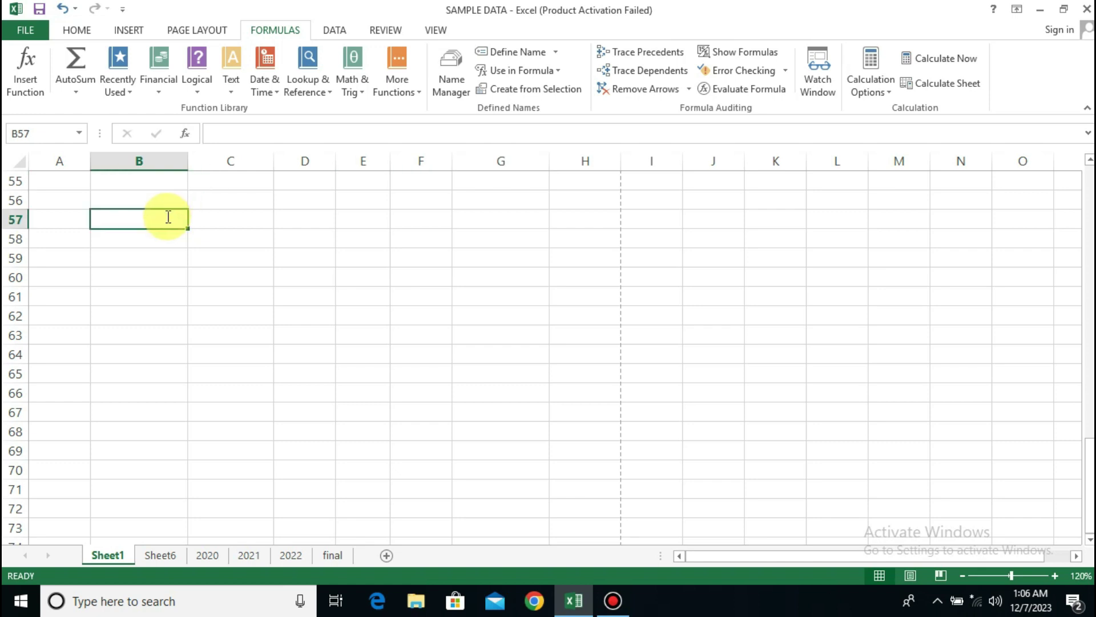
text(30)
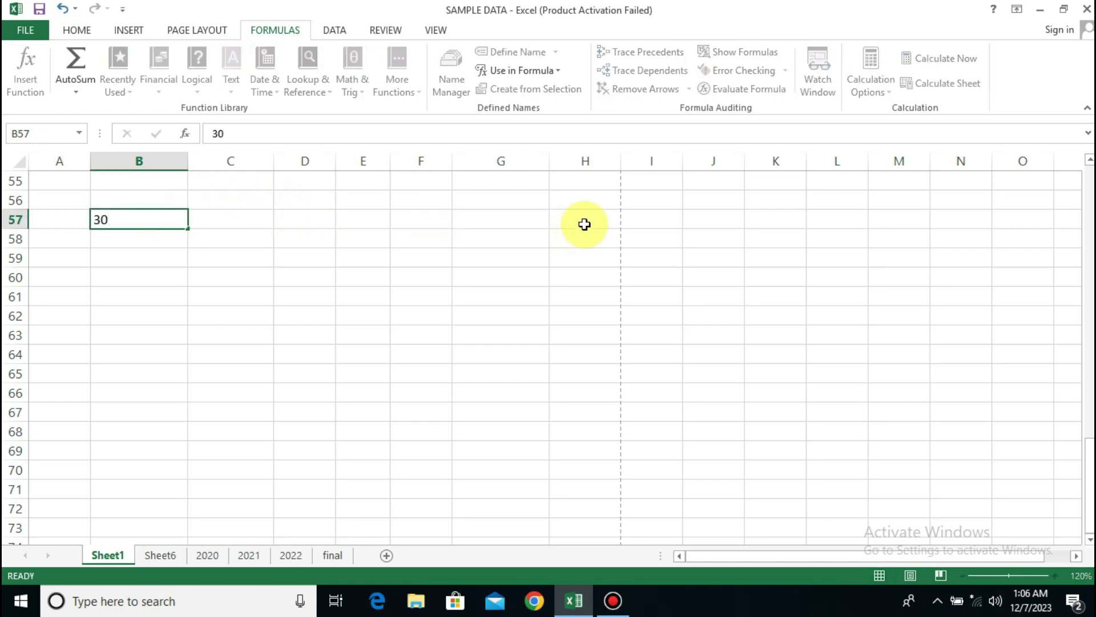
click(584, 224)
text(90)
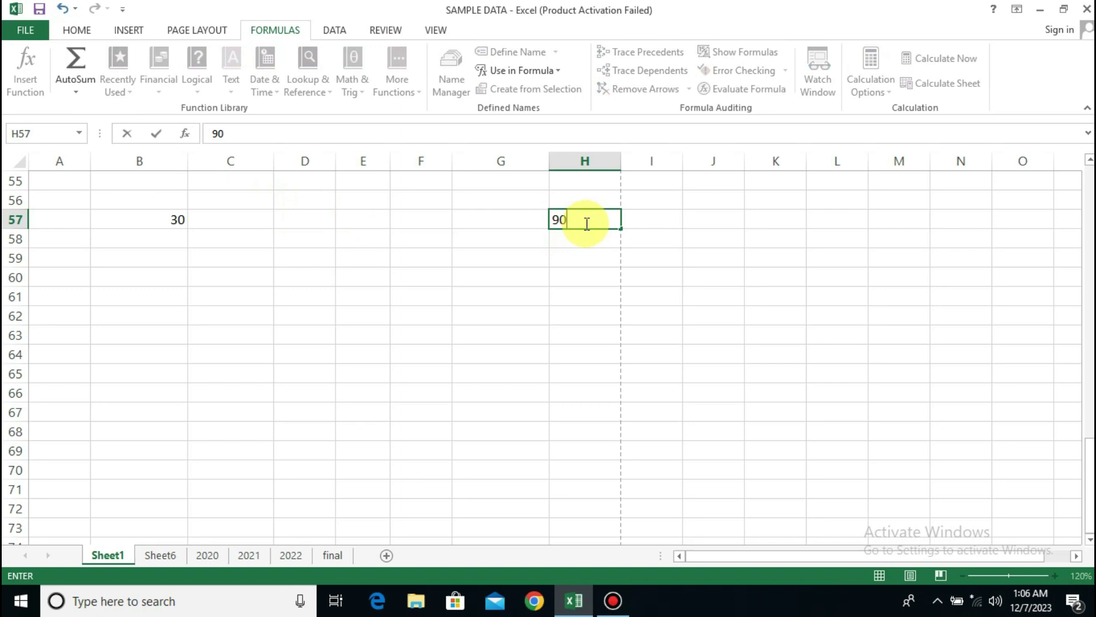
click(563, 415)
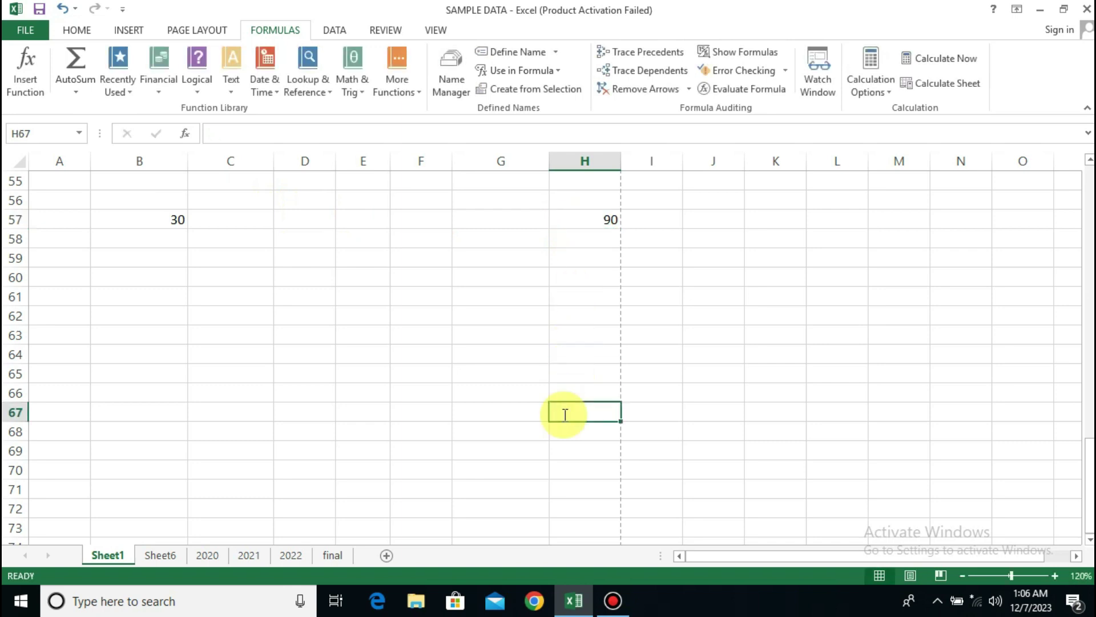
text(87)
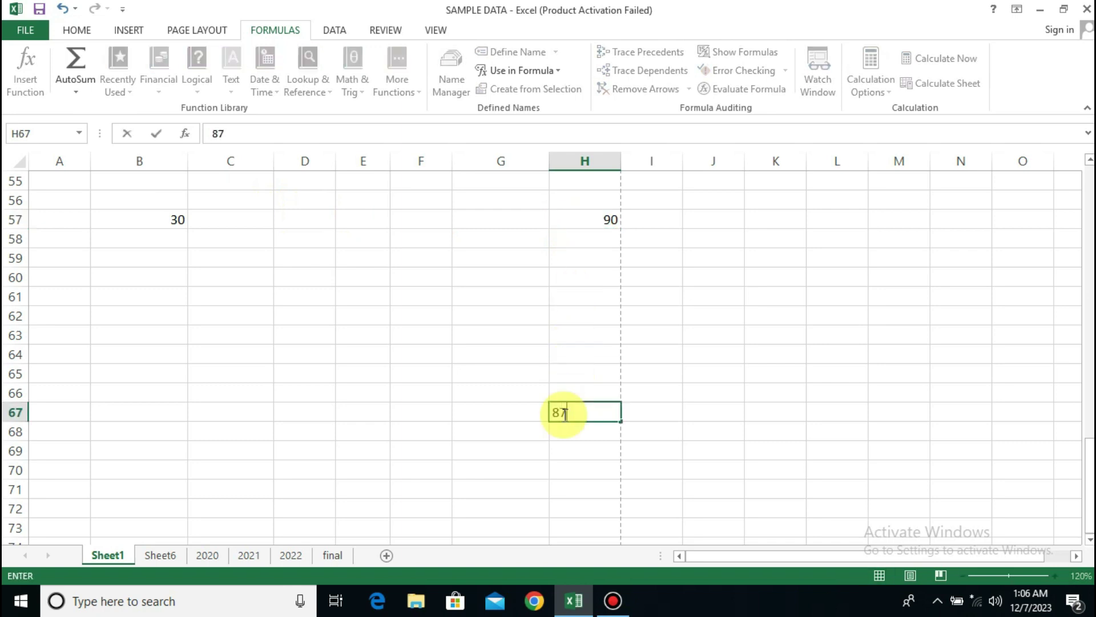
Enter more scattered sample values: 30 in B68, 20 in F69, 80 in A61 and 60 in F56
click(171, 432)
text(30)
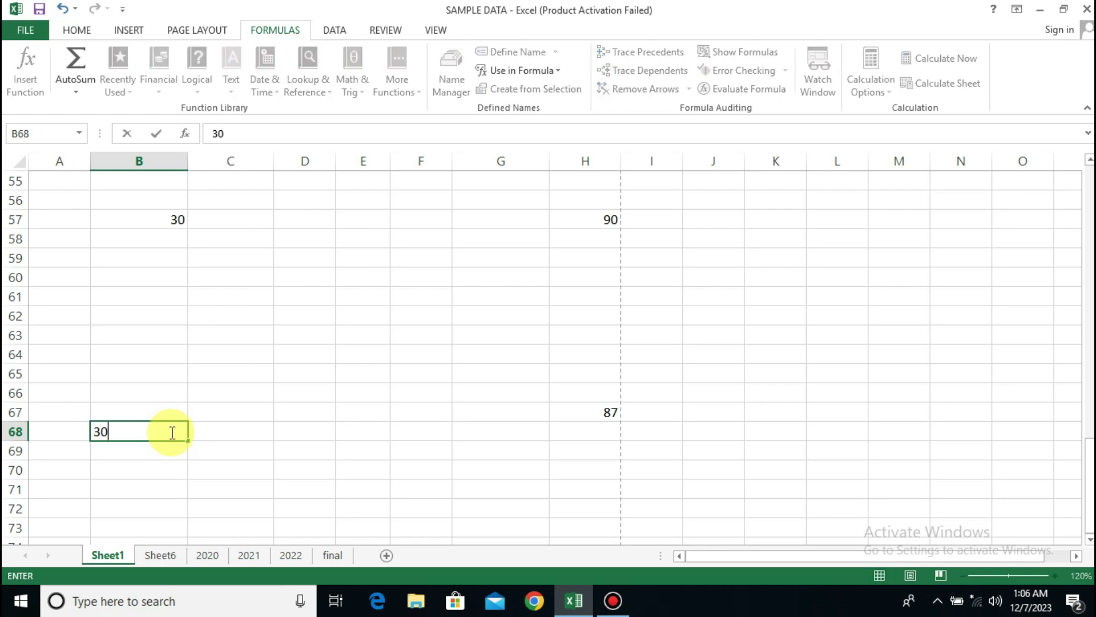
click(423, 451)
text(20)
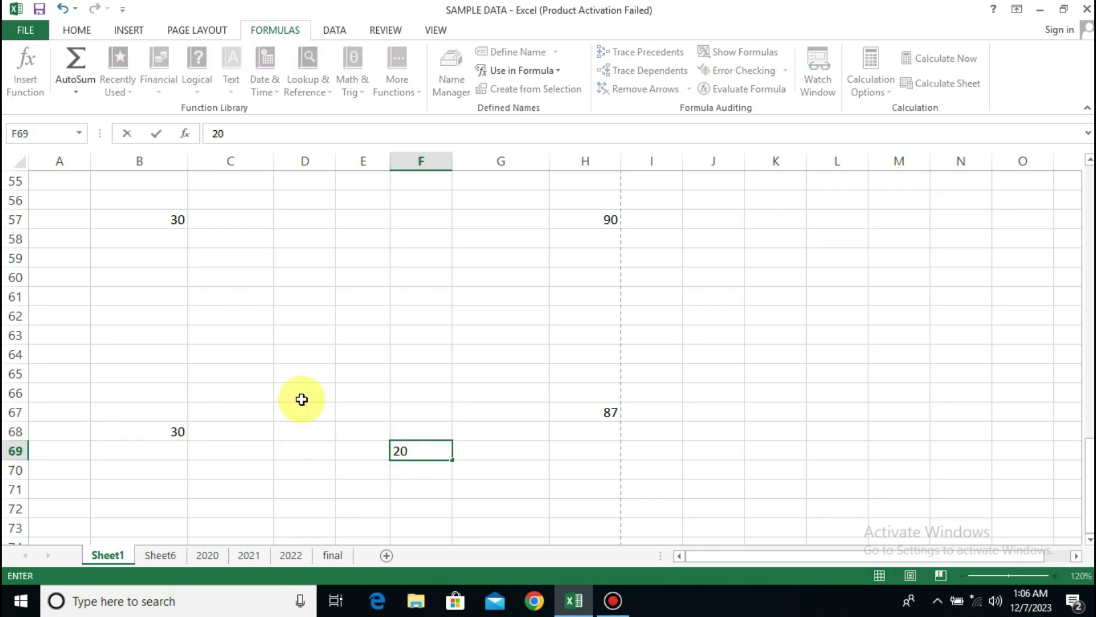
click(84, 289)
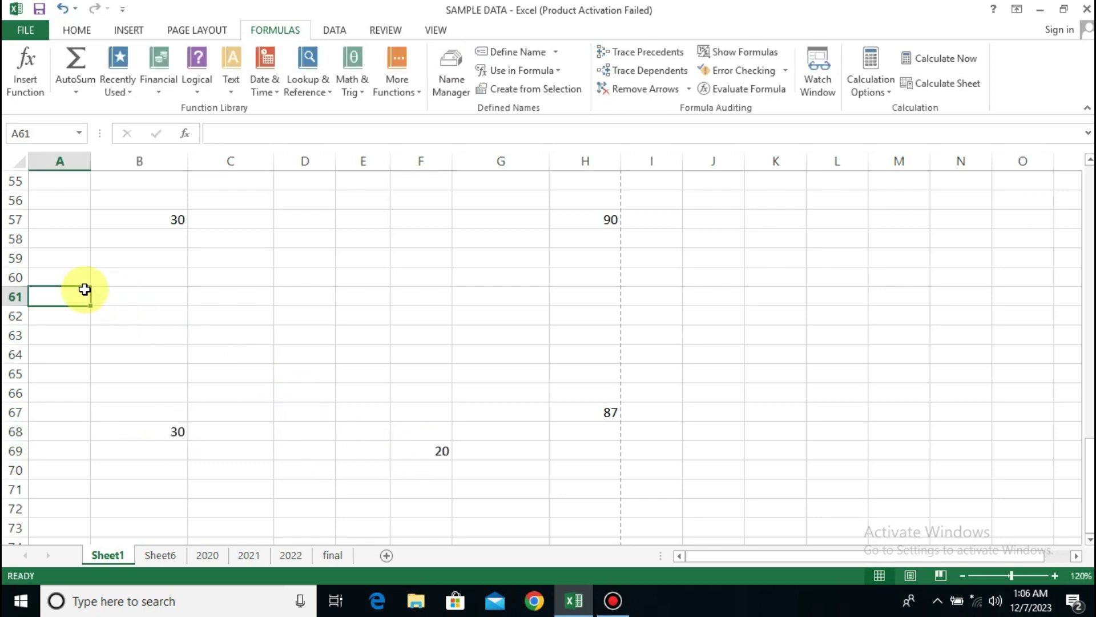
text(80)
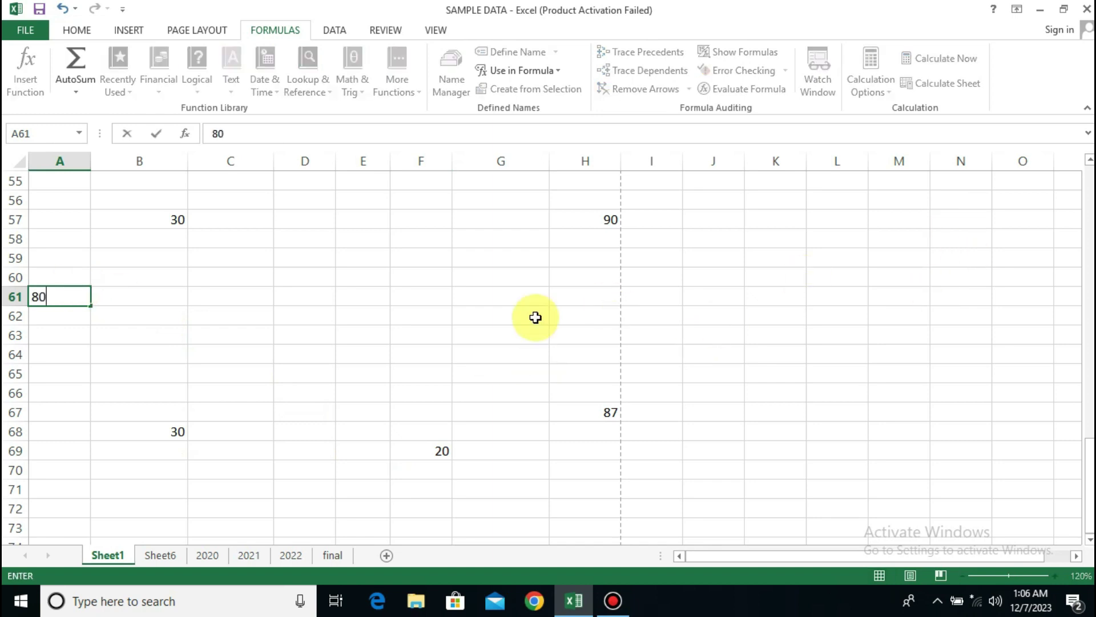
click(412, 201)
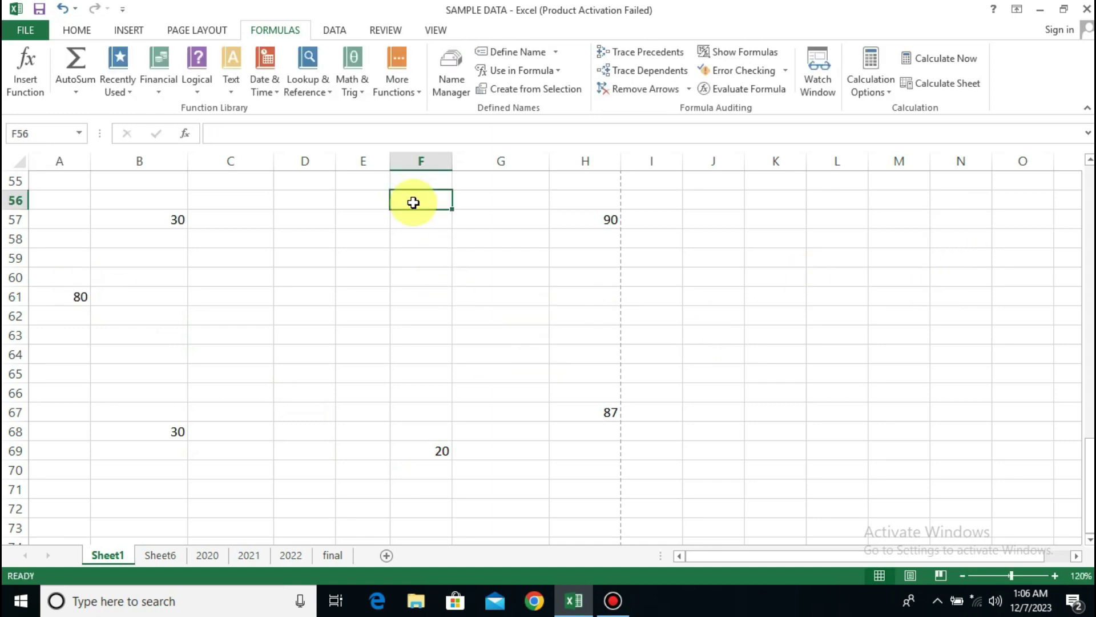
text(60)
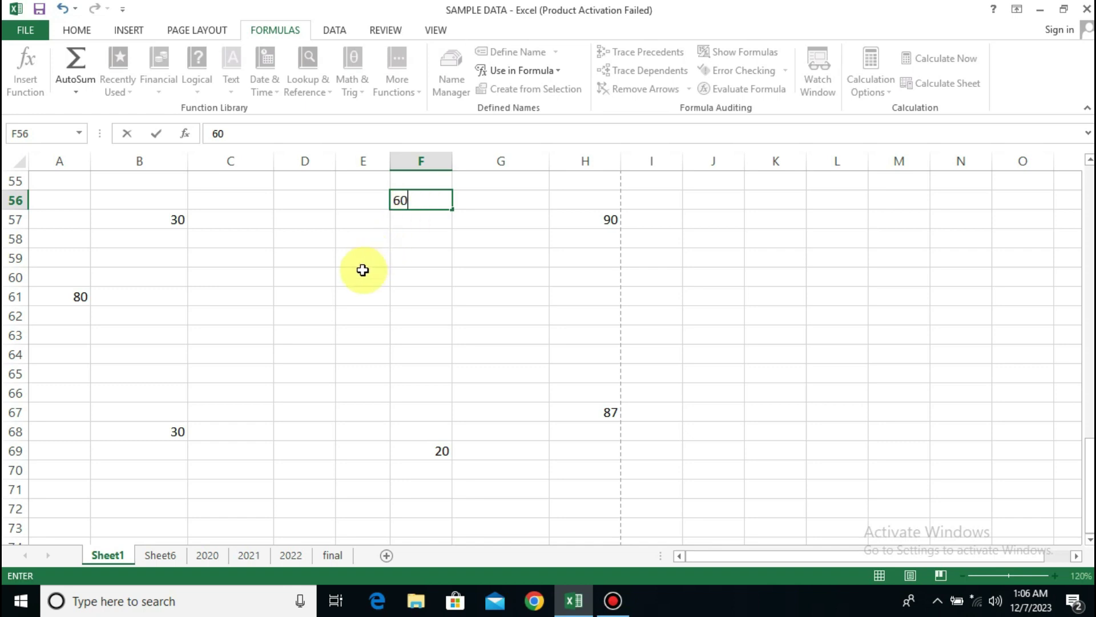
Fill the empty cell E61, in the middle of the scattered values, with standard yellow
click(362, 296)
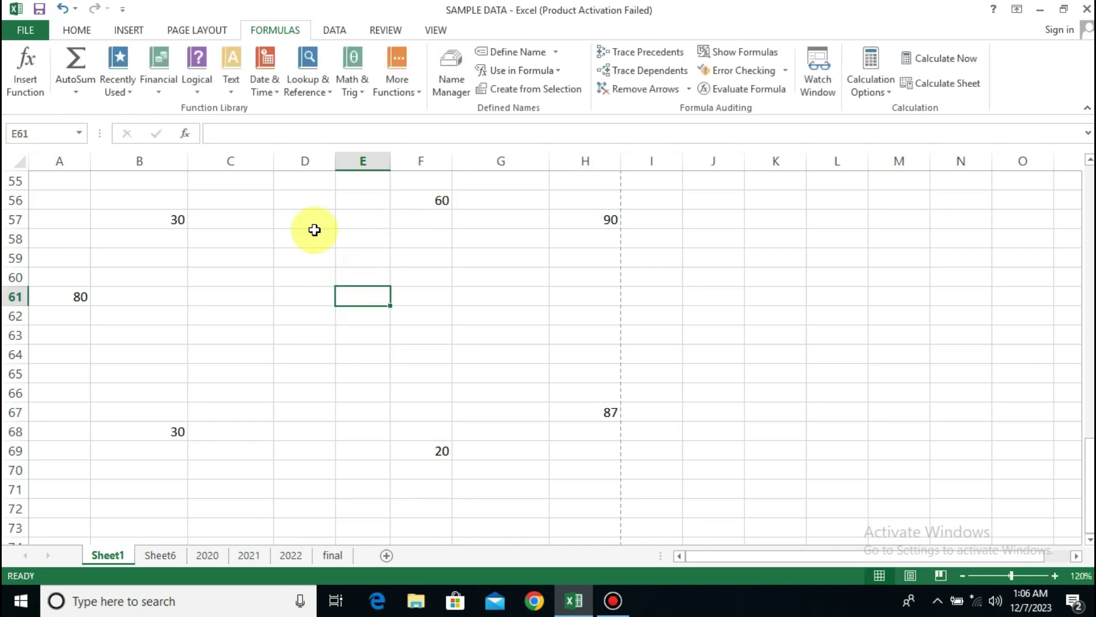
click(80, 28)
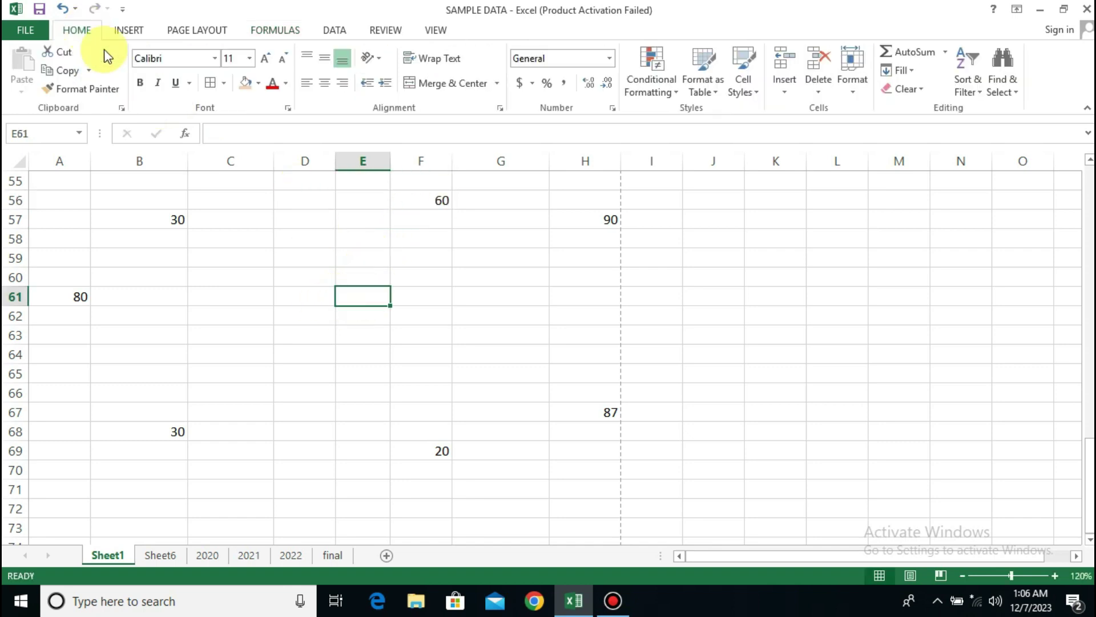
click(258, 84)
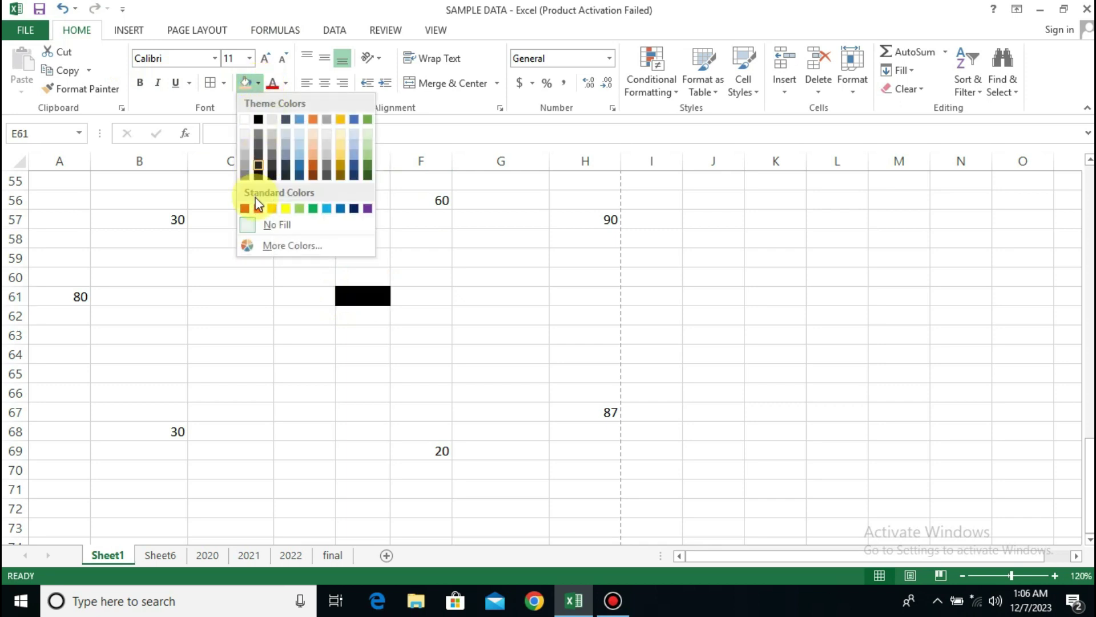
click(285, 208)
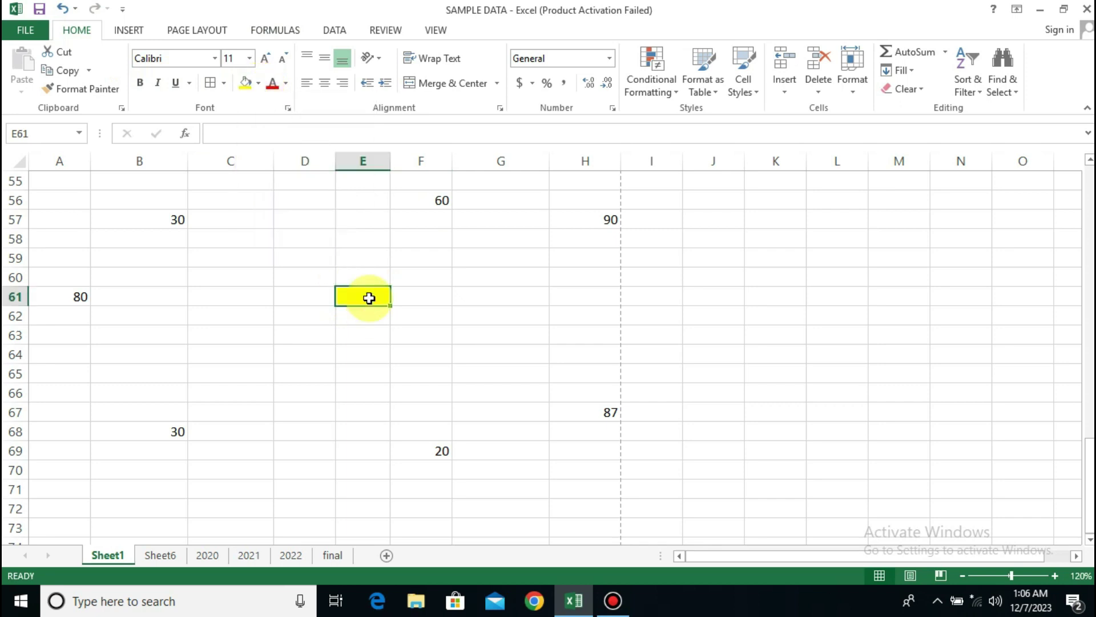
Start an addition formula in the yellow cell E61 with H57 as its first term
text(=)
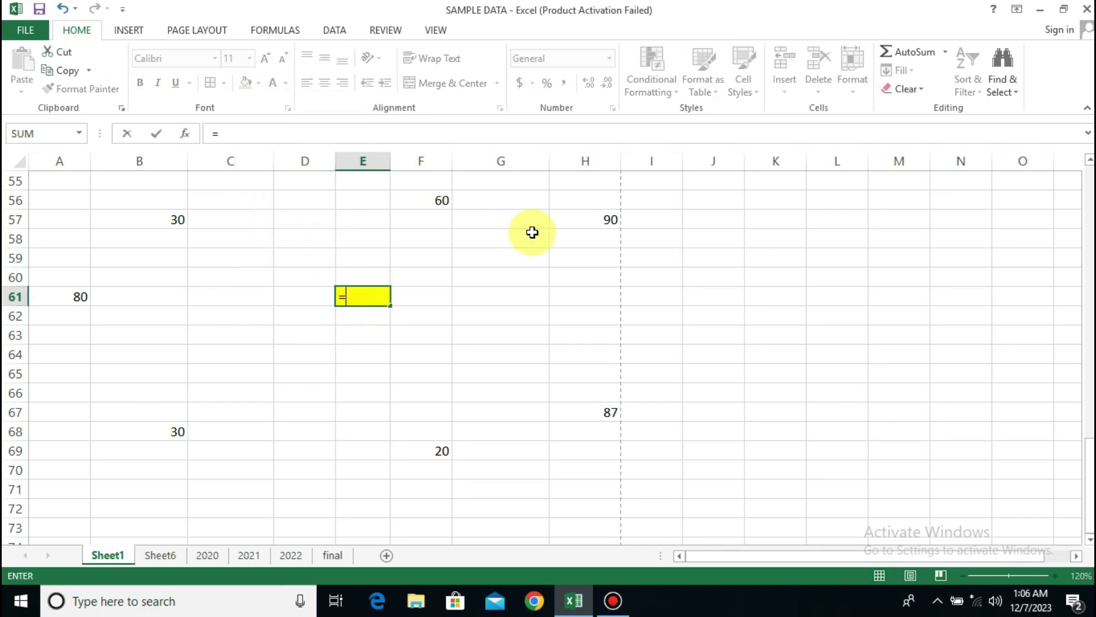
click(614, 221)
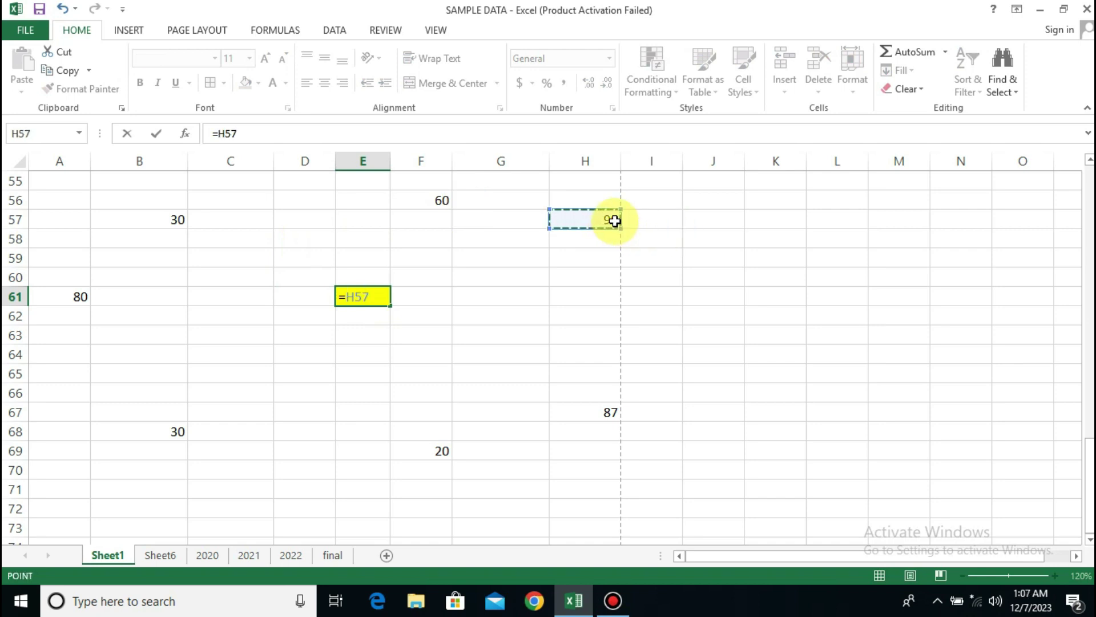
text(+)
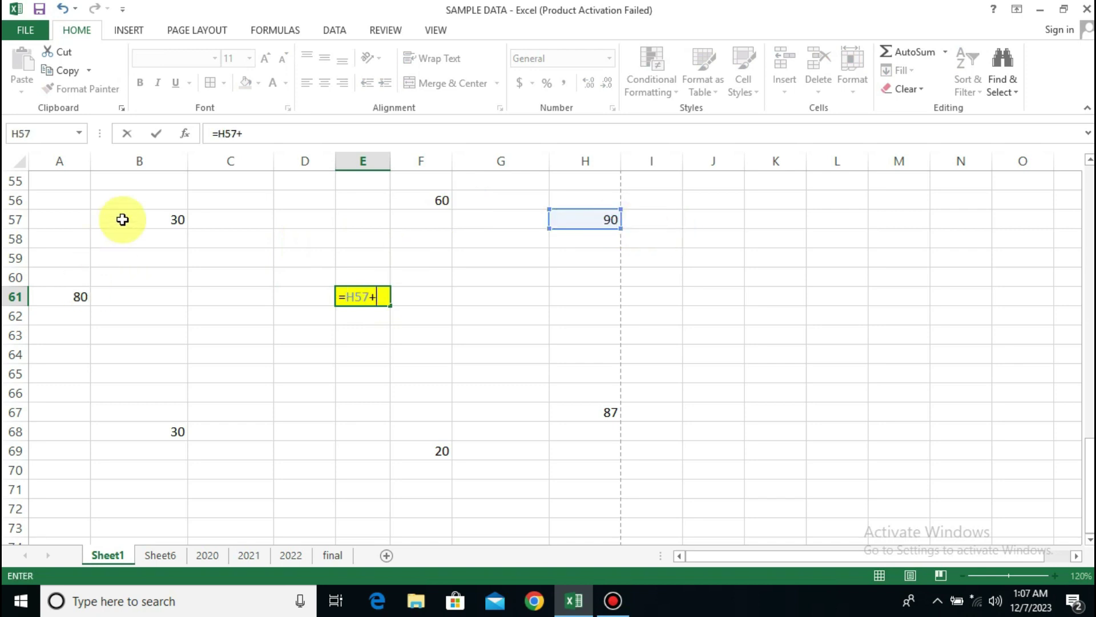
Complete the sum formula in E61 by adding A55 and B68 to H57
click(68, 182)
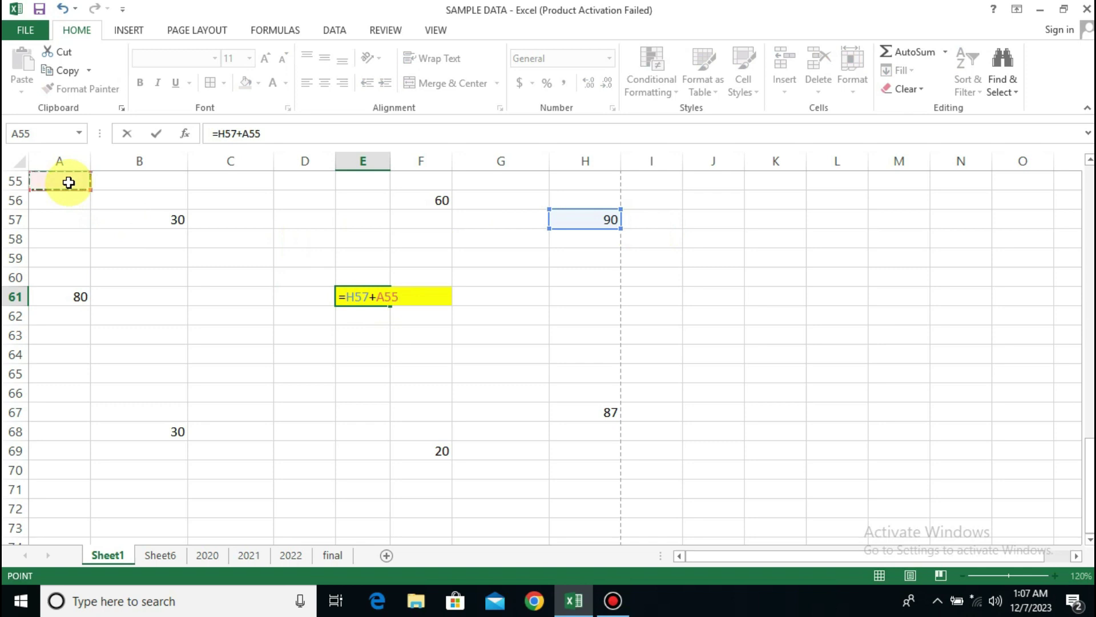
text(+)
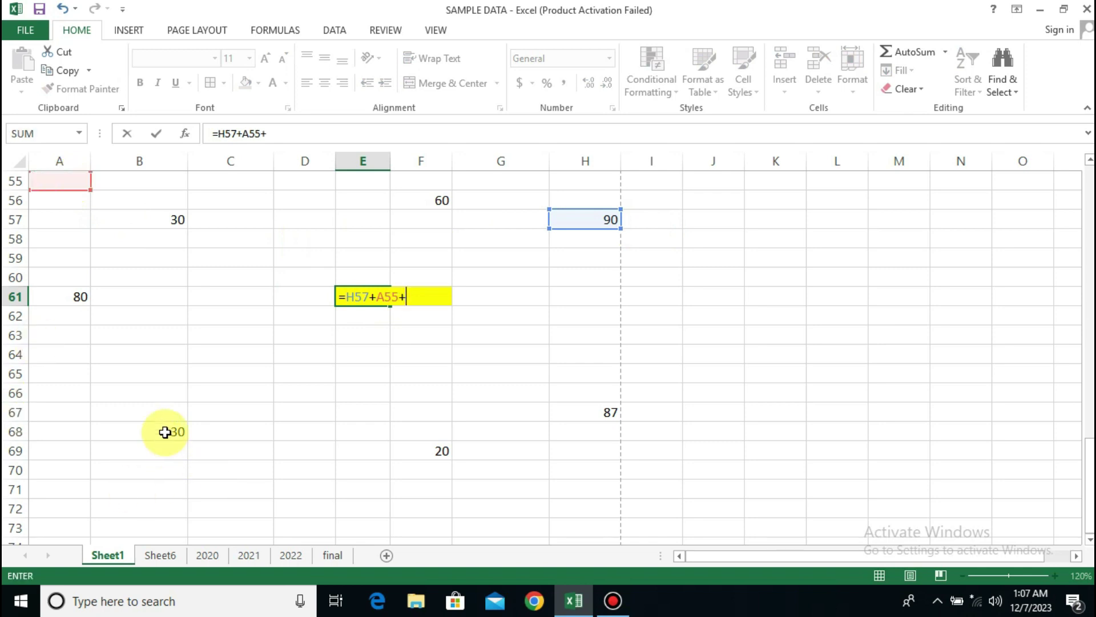
click(164, 433)
key(Return)
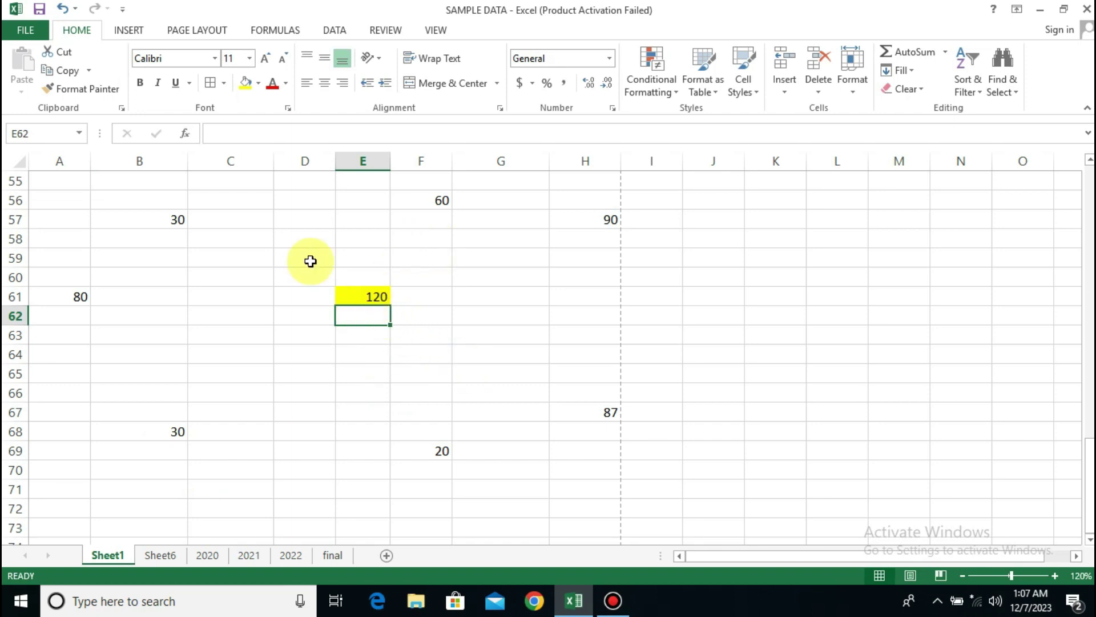
Trace the precedents of the formula in the yellow cell E61
click(223, 299)
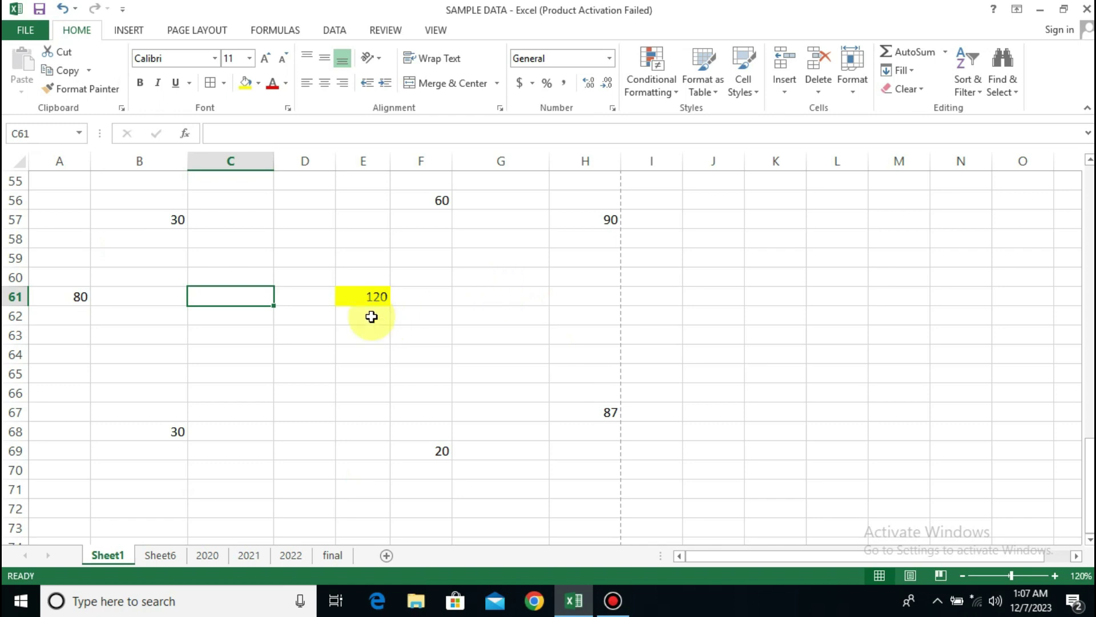
click(367, 297)
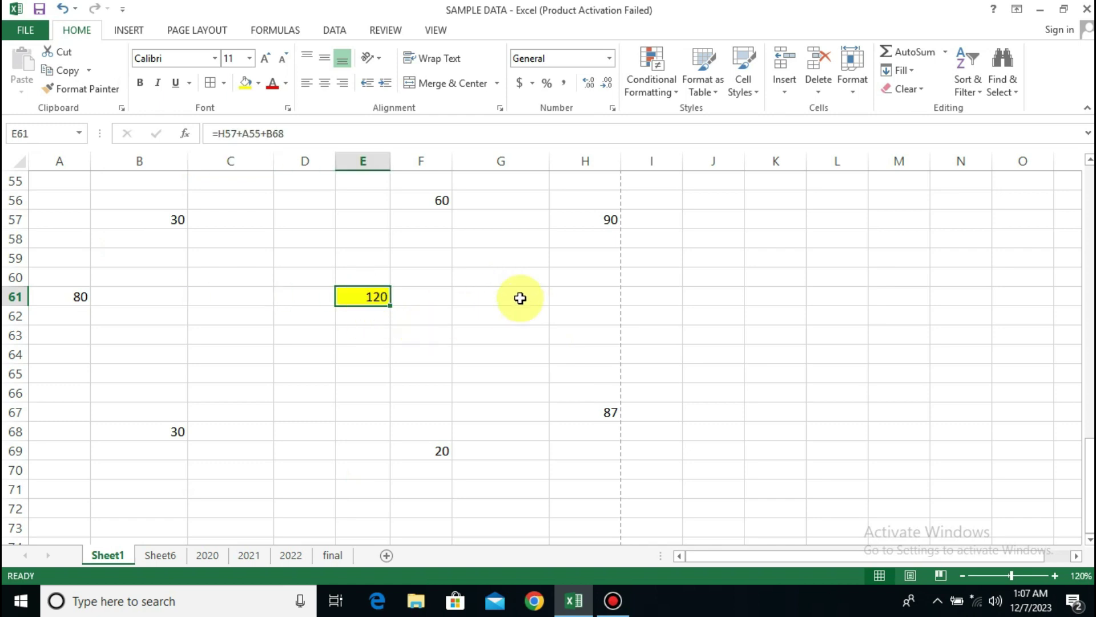
click(262, 27)
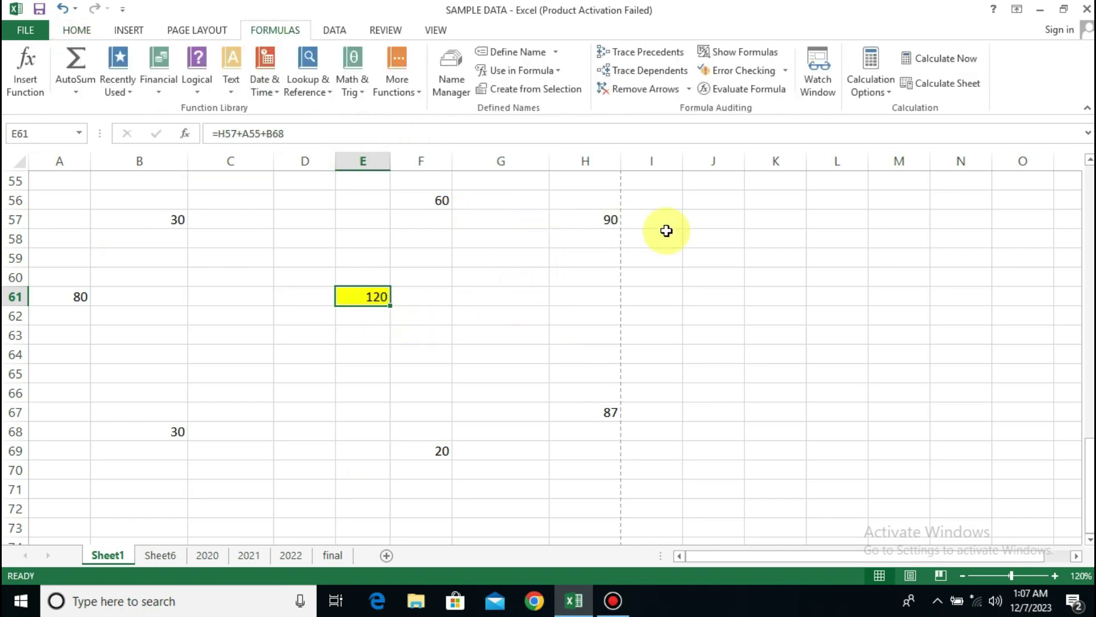
click(643, 56)
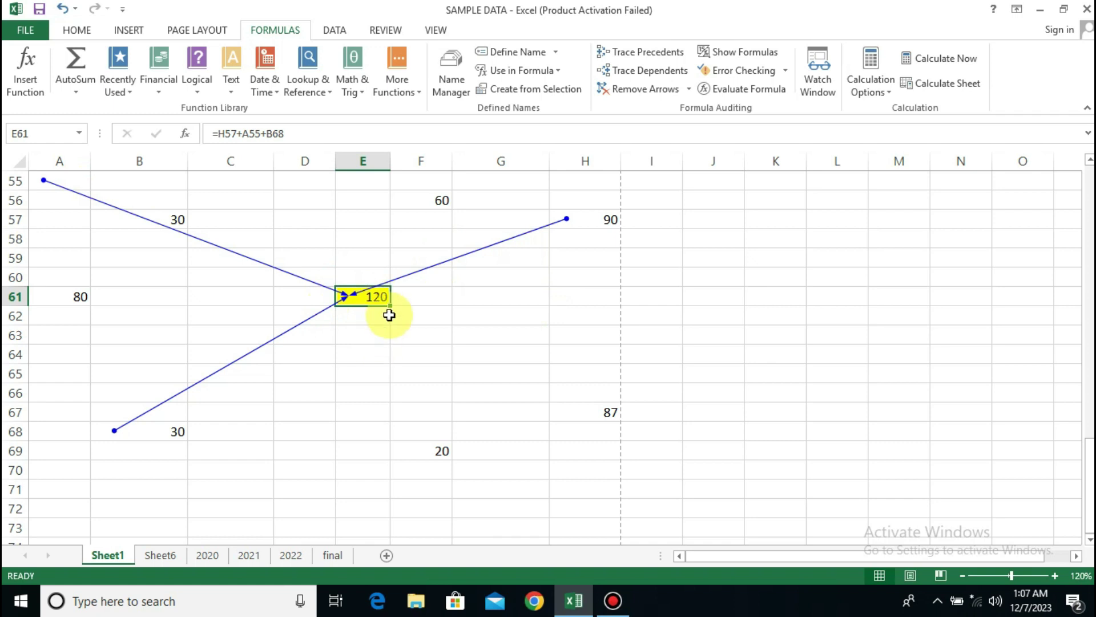
Enter 20 in cell A55, one of the cells the E61 formula refers to
click(55, 178)
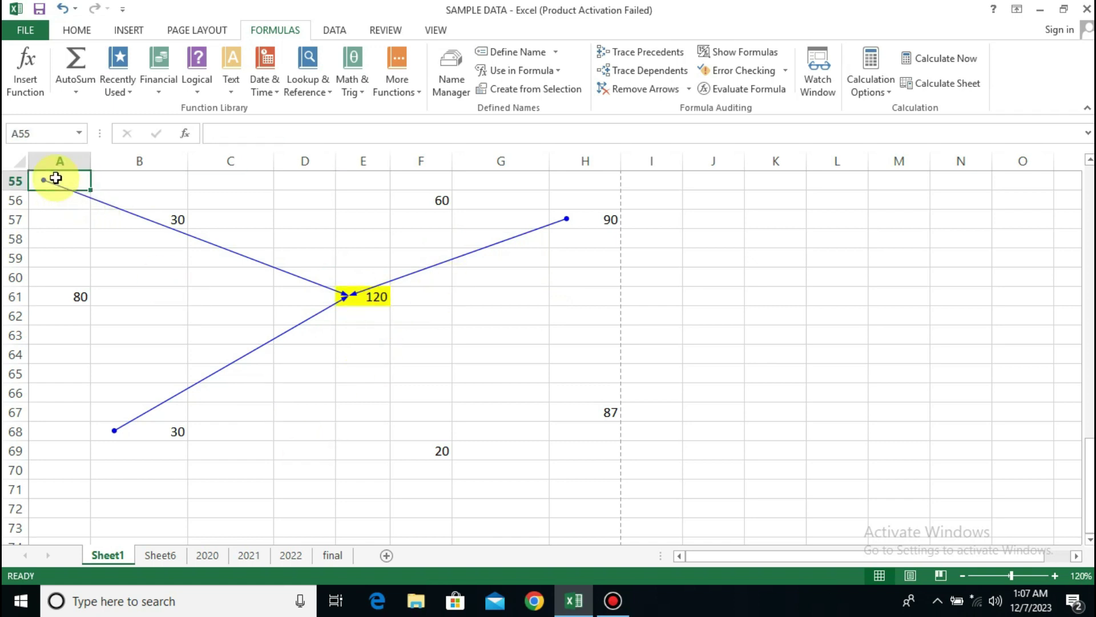
text(20)
key(Return)
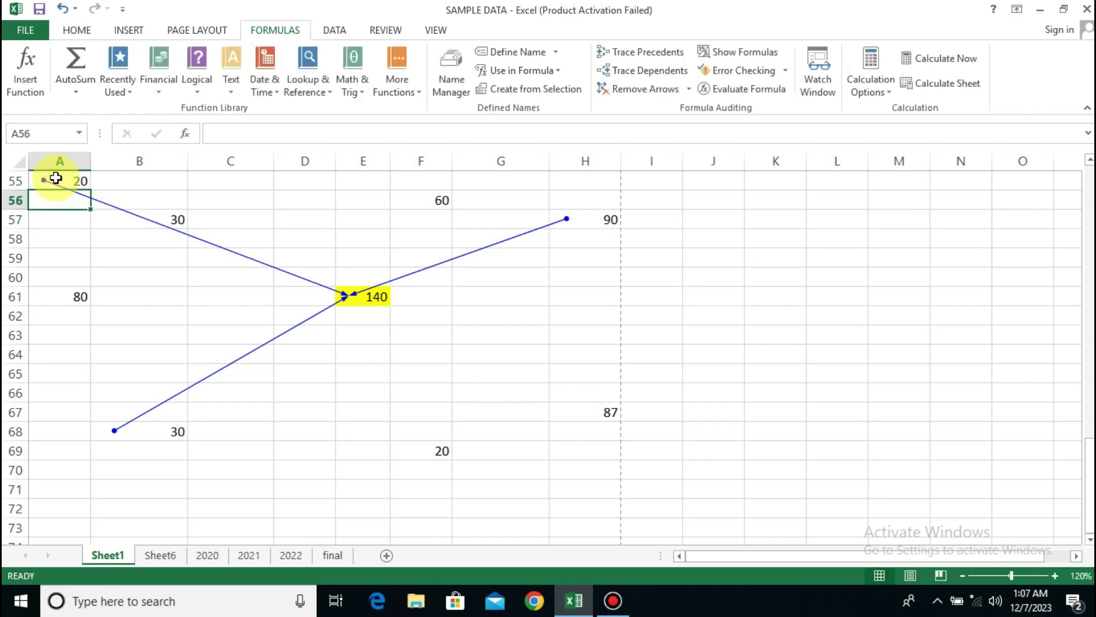
click(482, 341)
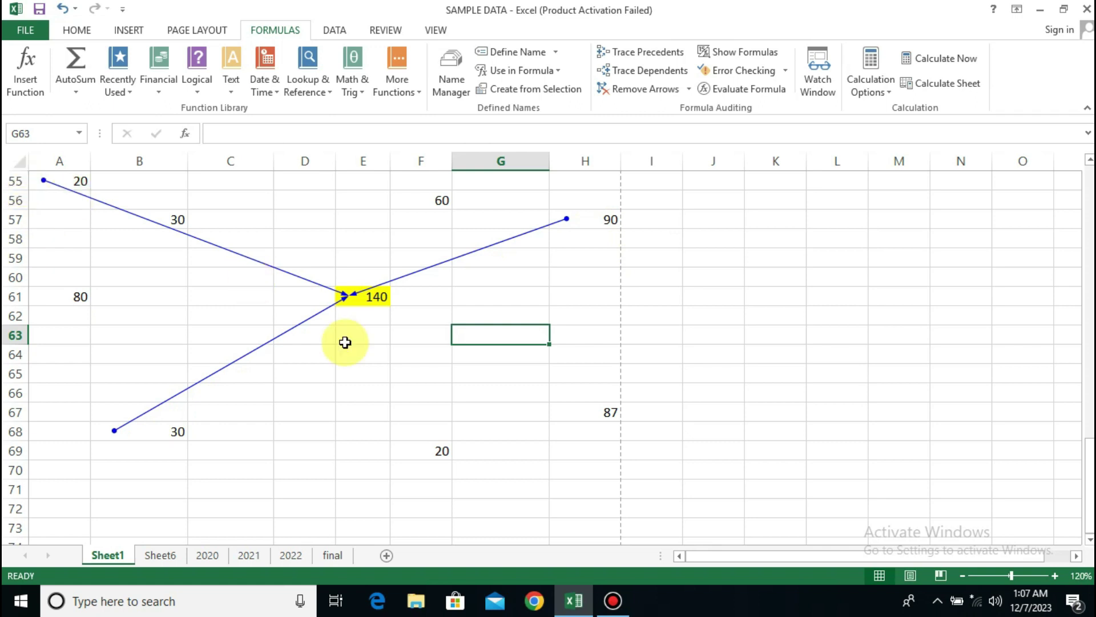
Remove the precedent arrows from cell E61
click(382, 298)
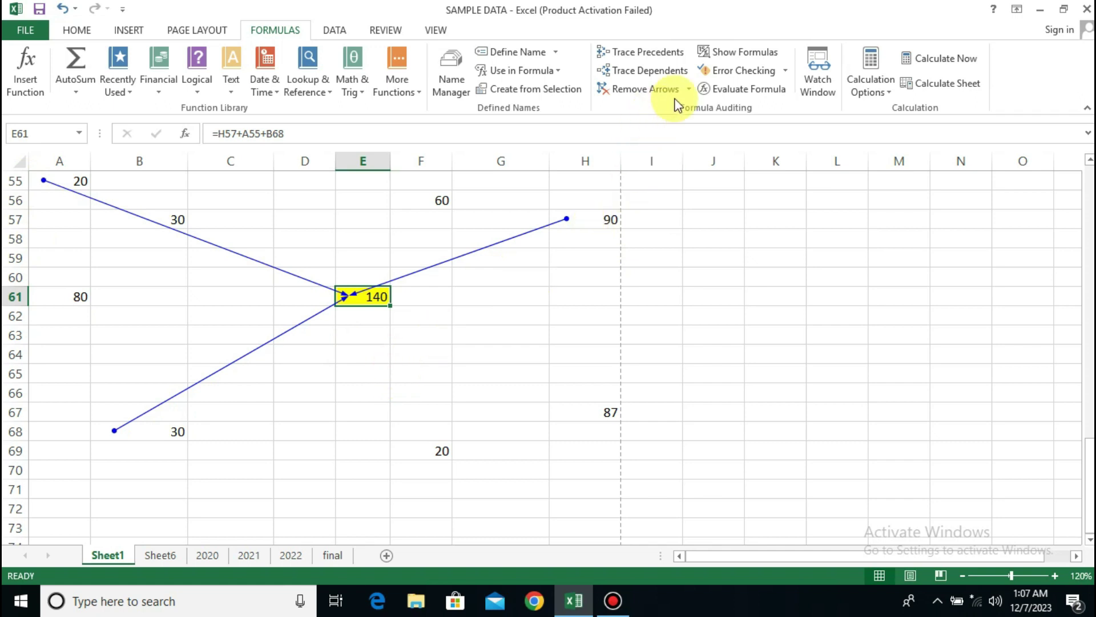
click(689, 90)
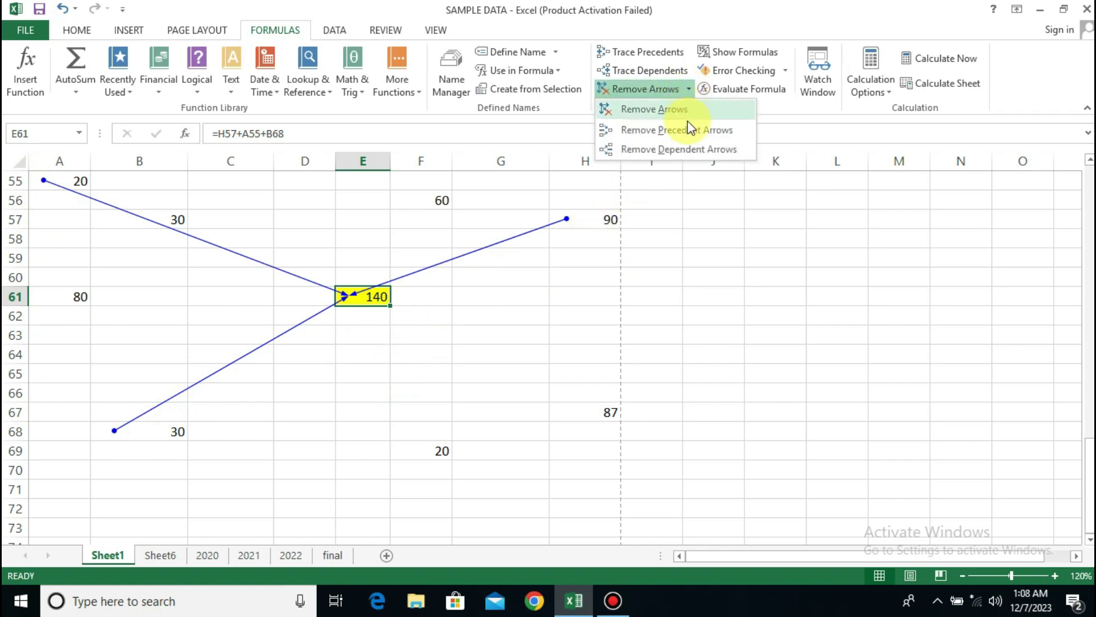
click(656, 130)
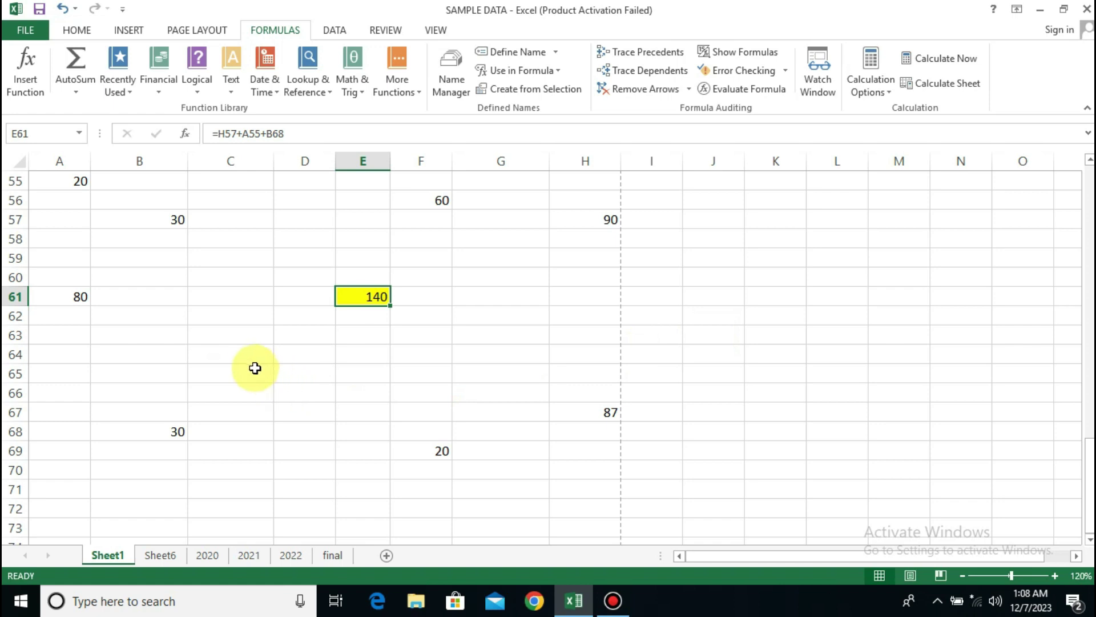
Enter the formula =A61+H67+F56 in cell C64
click(253, 358)
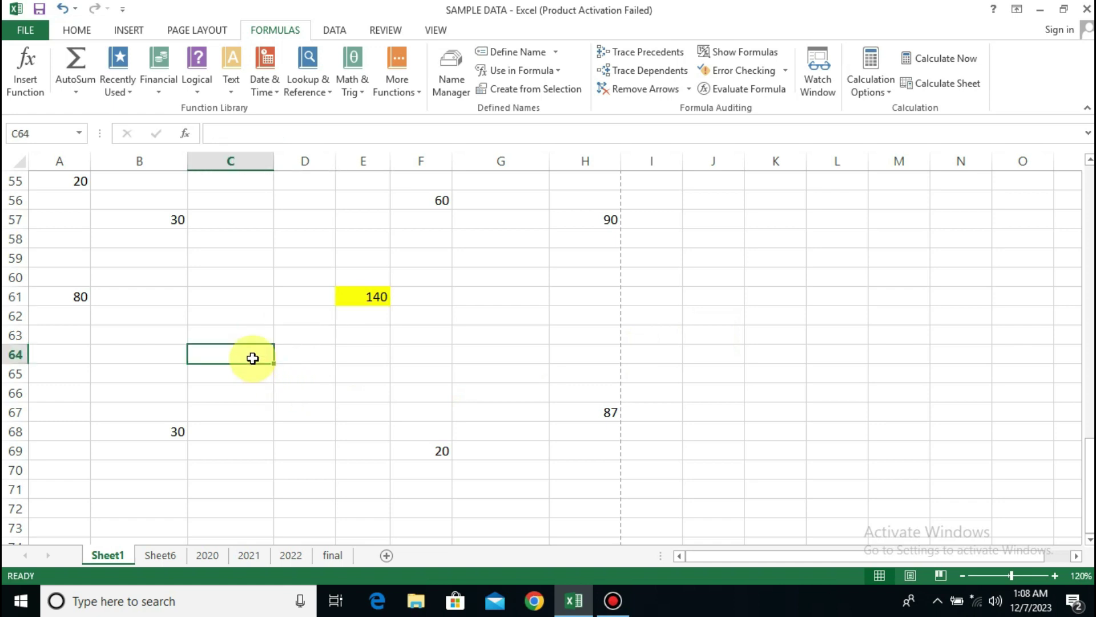
text(=)
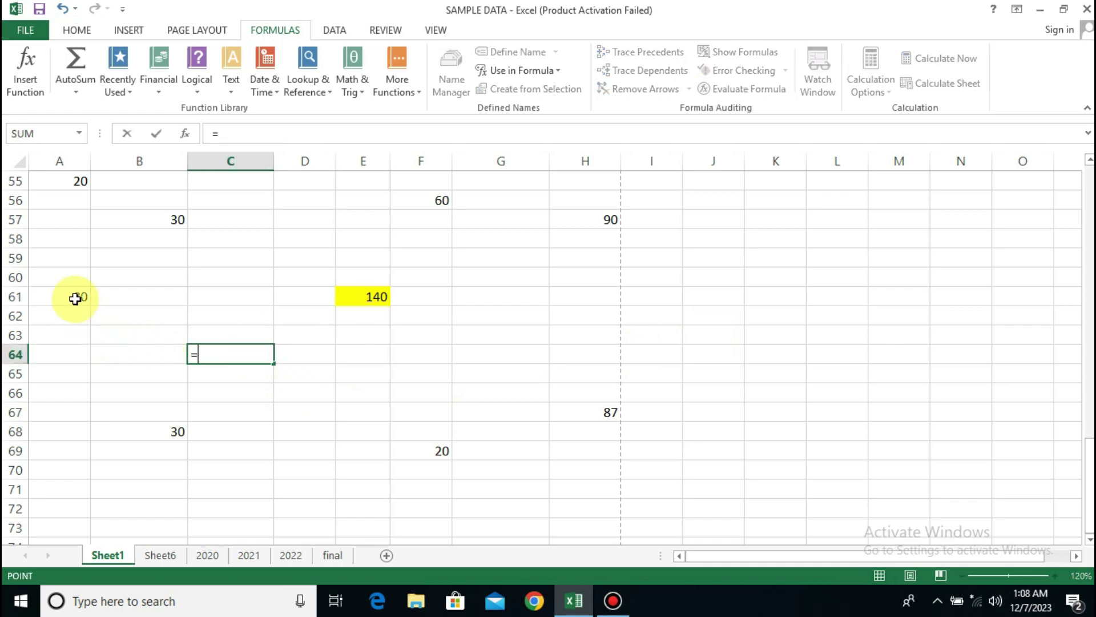
click(75, 297)
text(+)
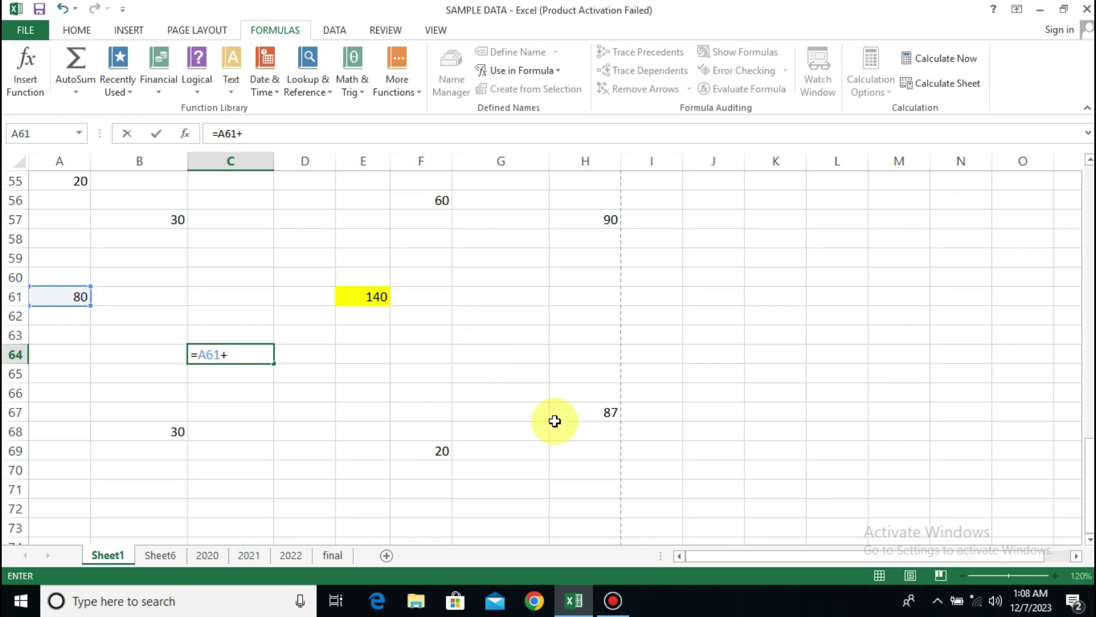
click(607, 410)
text(+)
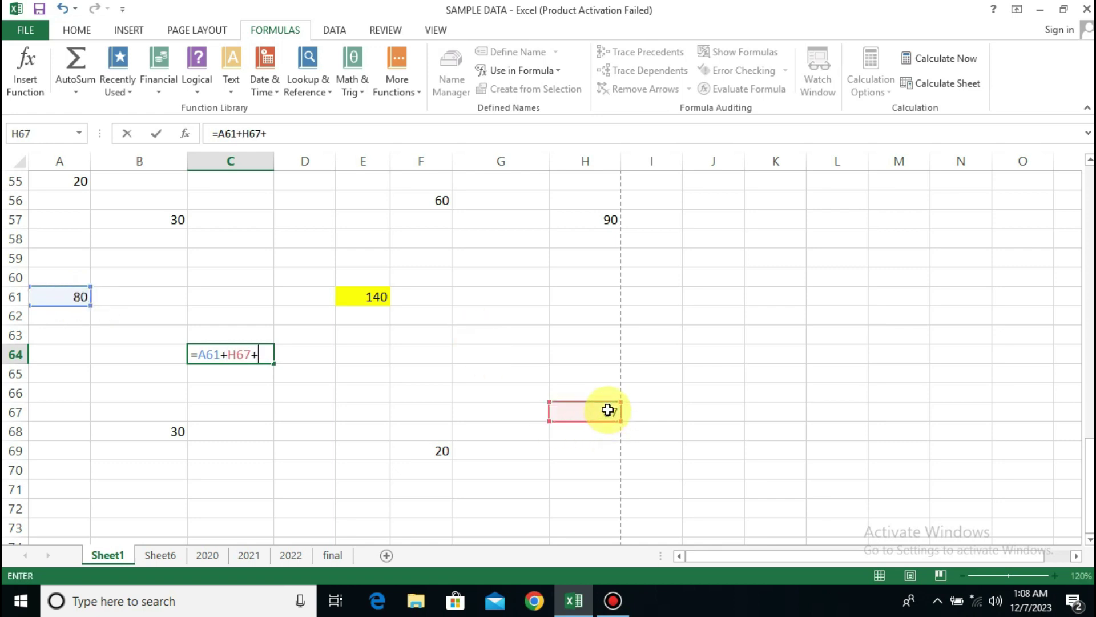
click(442, 203)
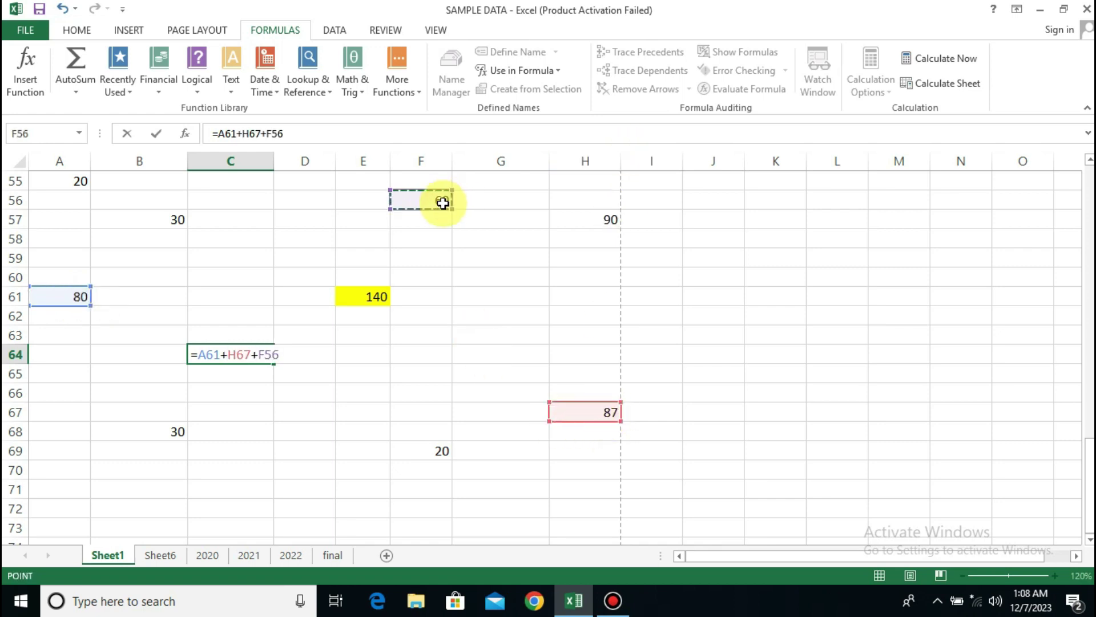
key(Return)
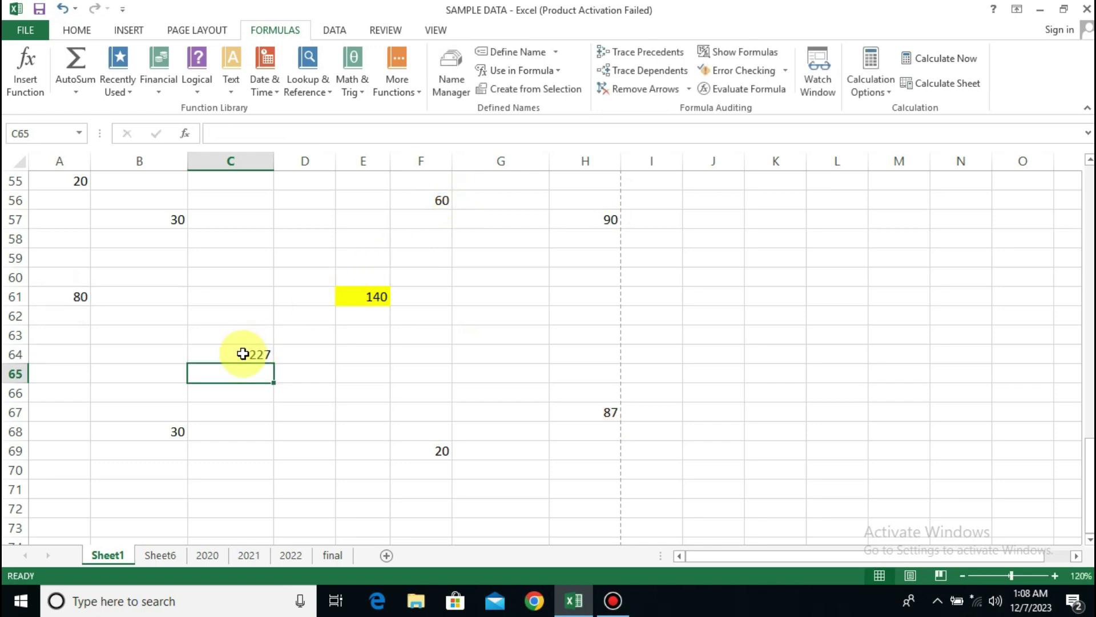
Trace the precedents of C64 and remove the arrows again
click(242, 350)
click(658, 56)
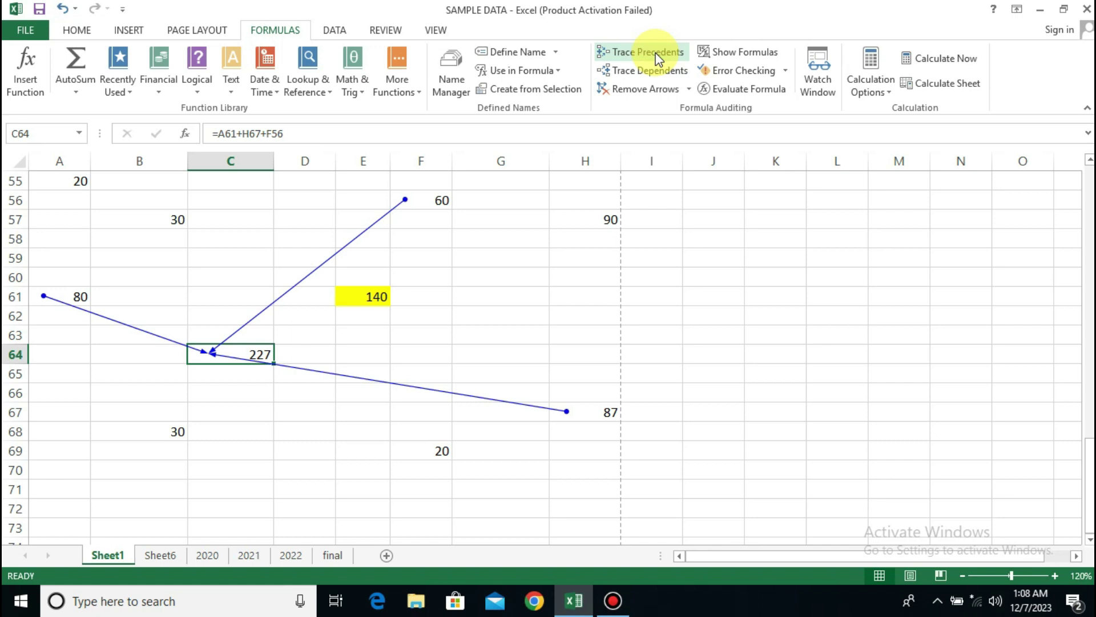
click(643, 90)
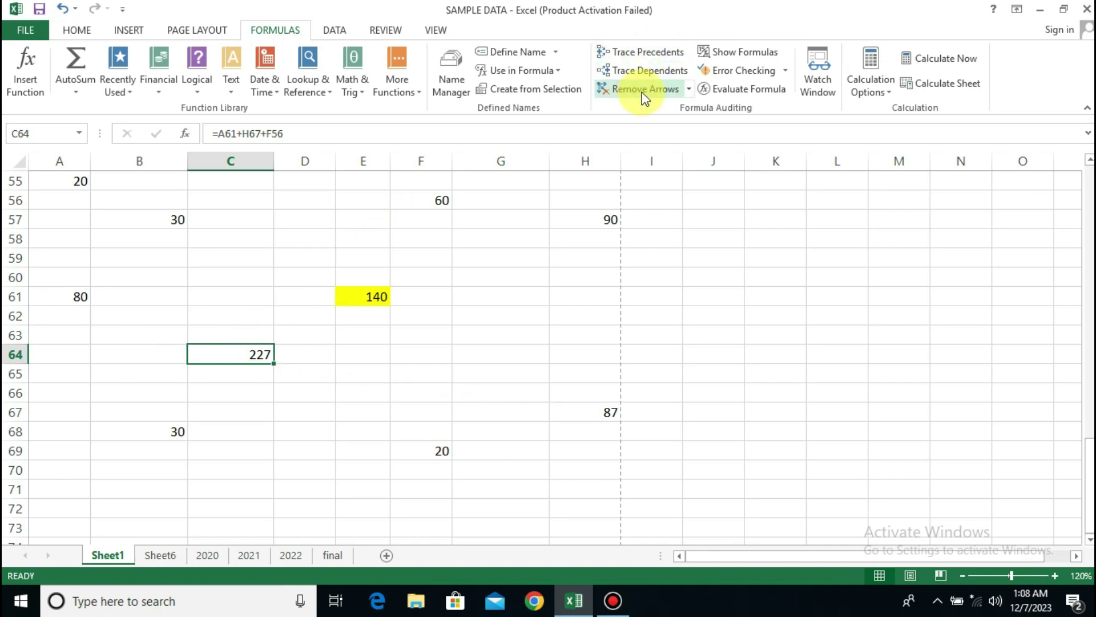
Trace the precedents of E61 once more and clear its arrows
click(372, 298)
click(671, 54)
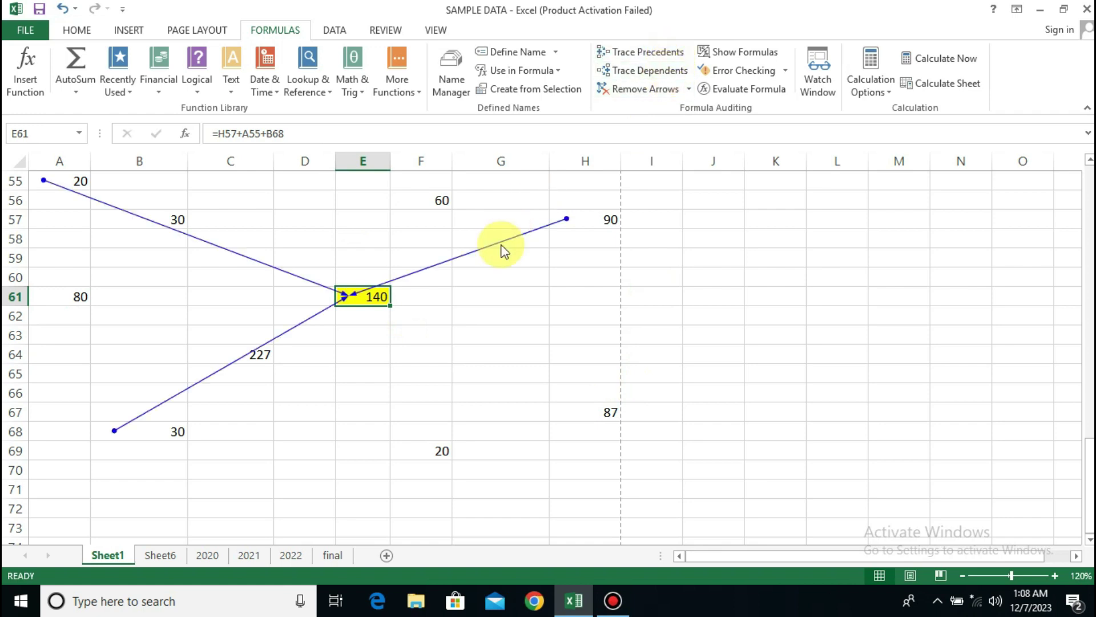
click(634, 90)
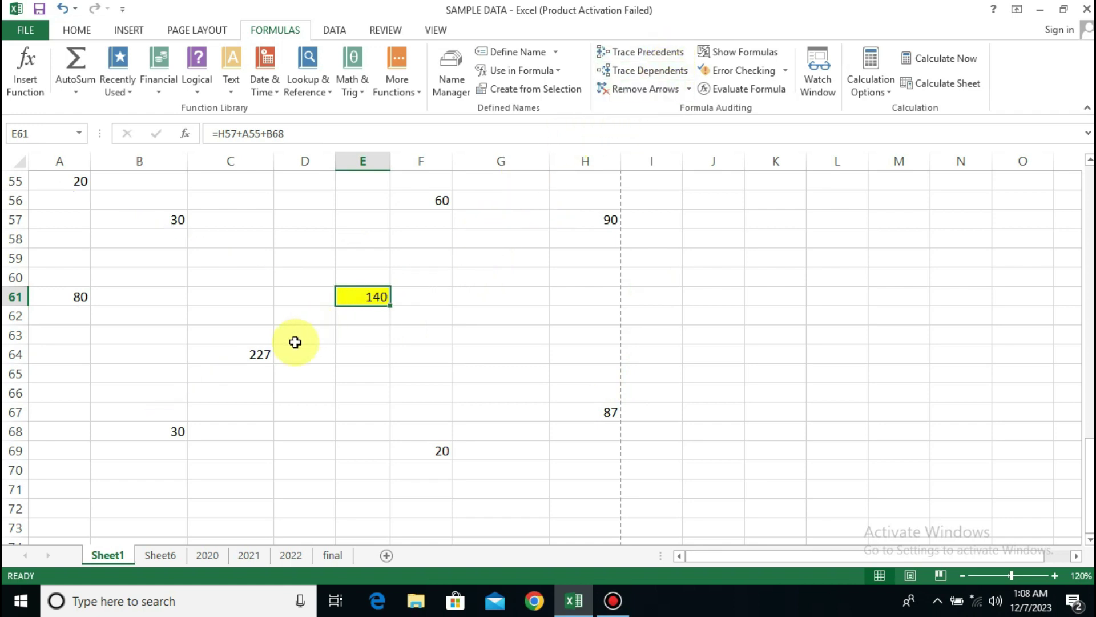
Extend the formula in E61 by adding H67, making it =H57+A55+B68+H67
click(261, 350)
double_click(357, 296)
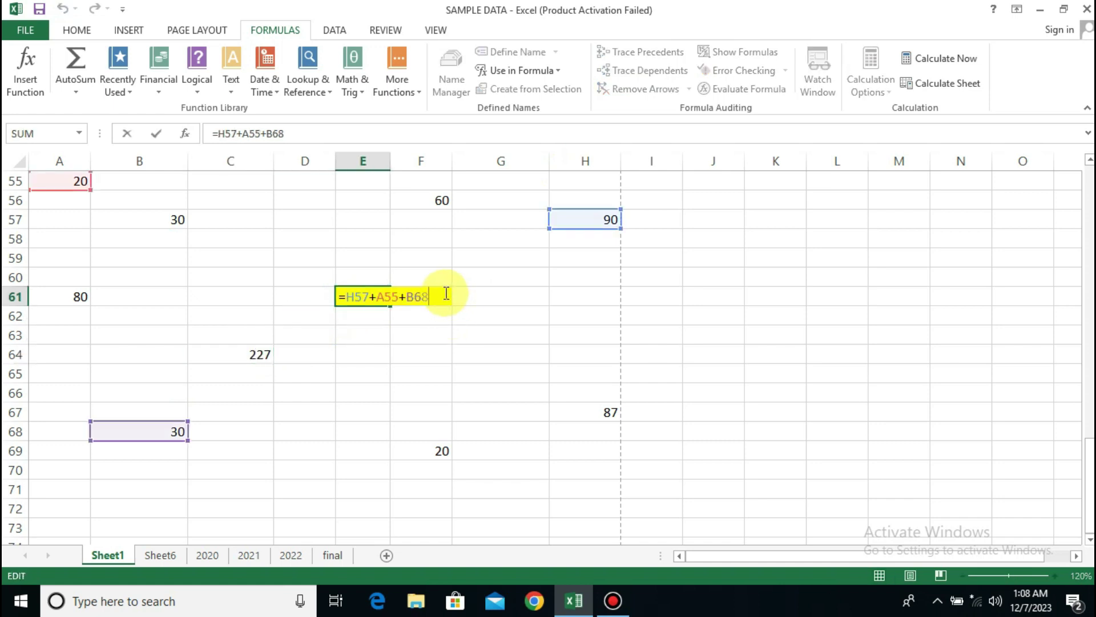
text(+)
click(611, 412)
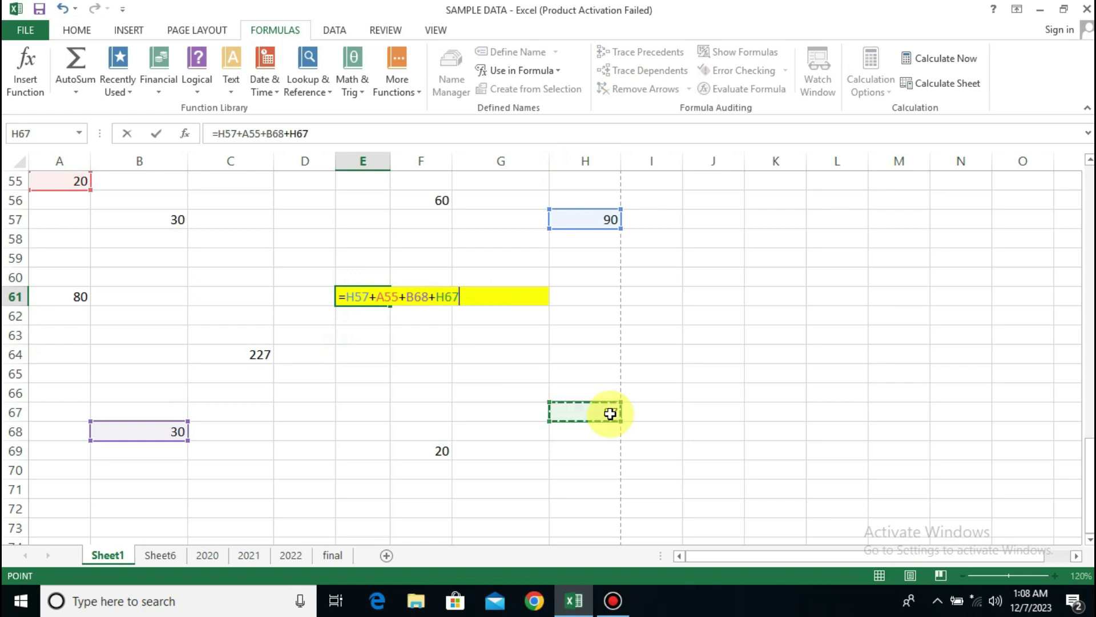
key(Return)
click(714, 392)
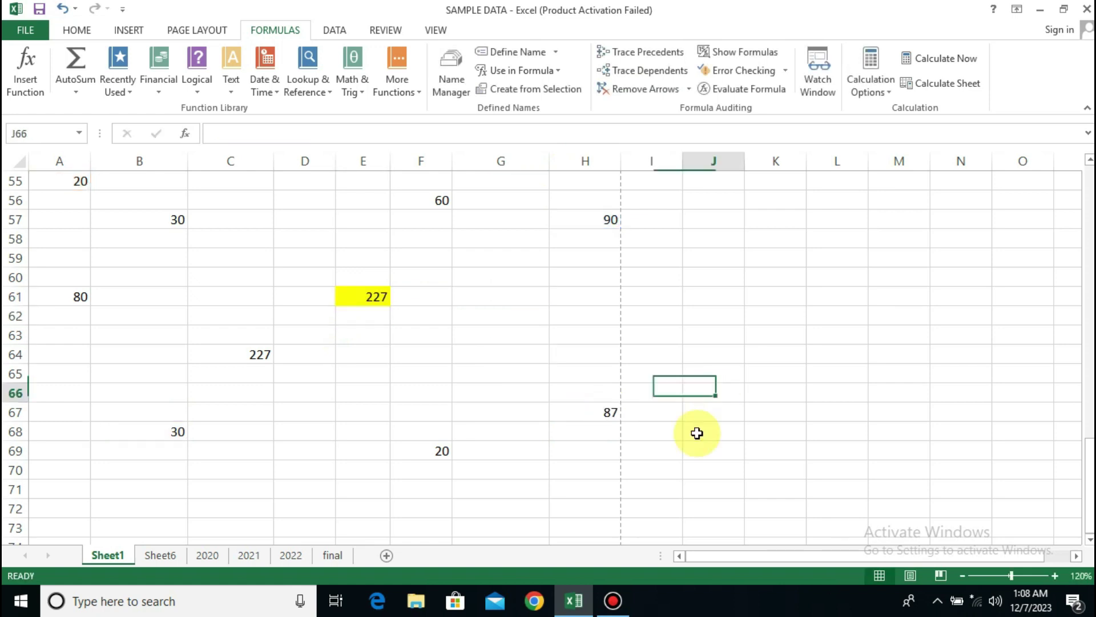
Trace the dependents of H67, check the formulas in E61 and C64, and remove the arrows
click(603, 410)
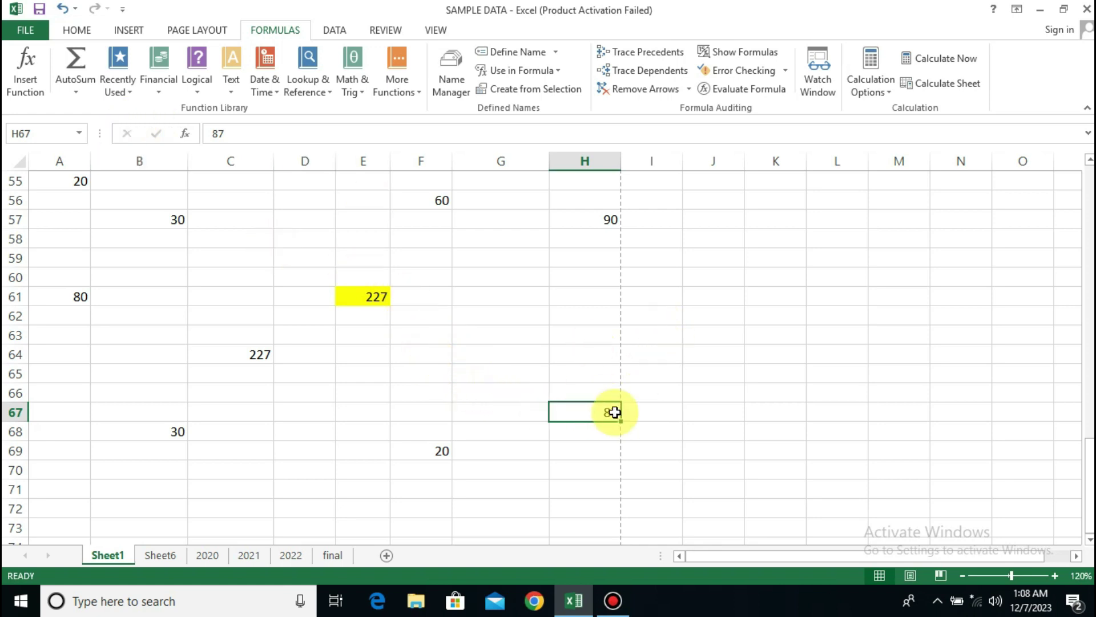
click(644, 71)
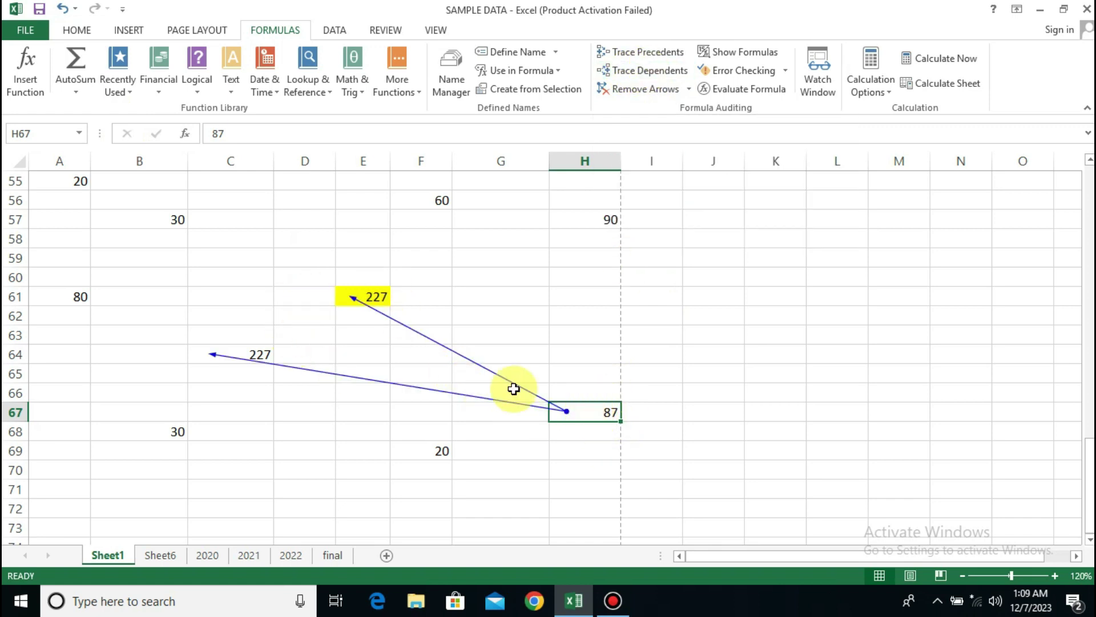
click(373, 295)
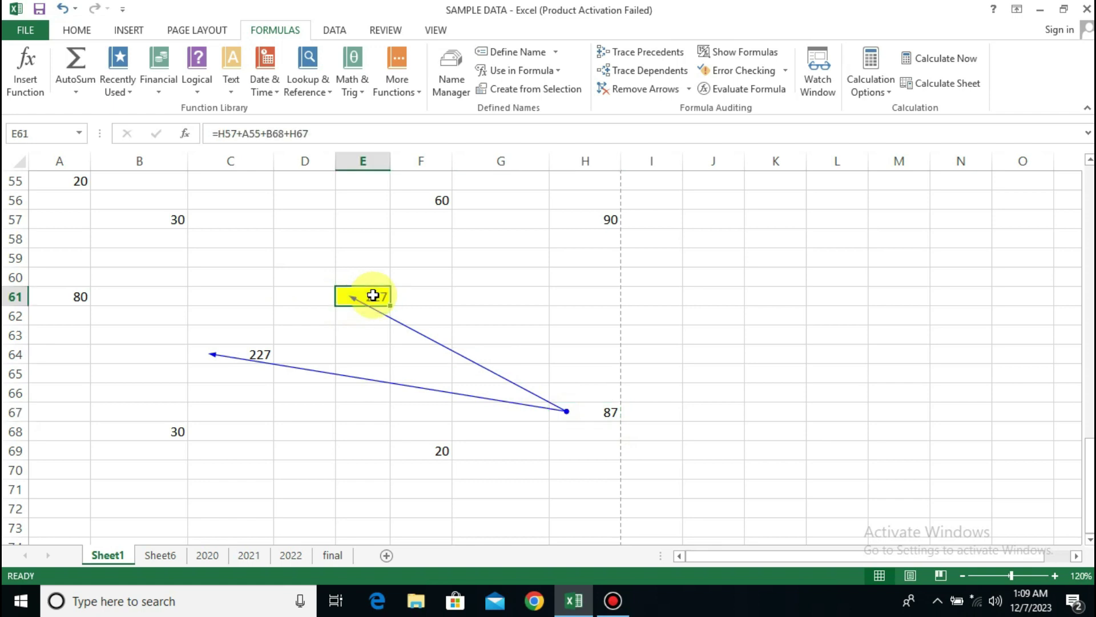
click(244, 353)
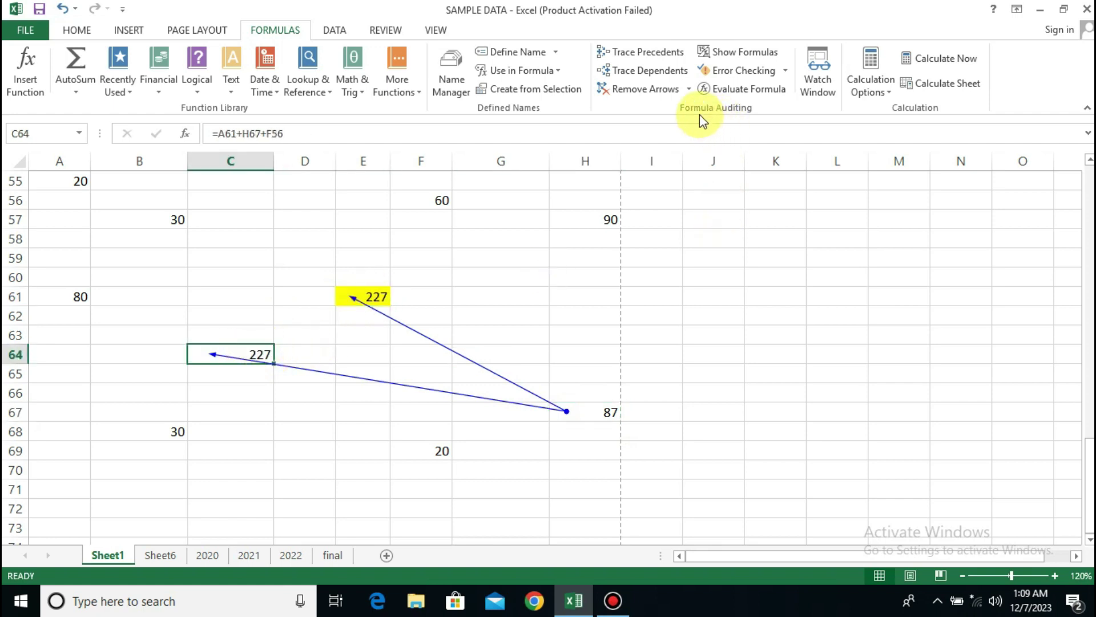
click(625, 91)
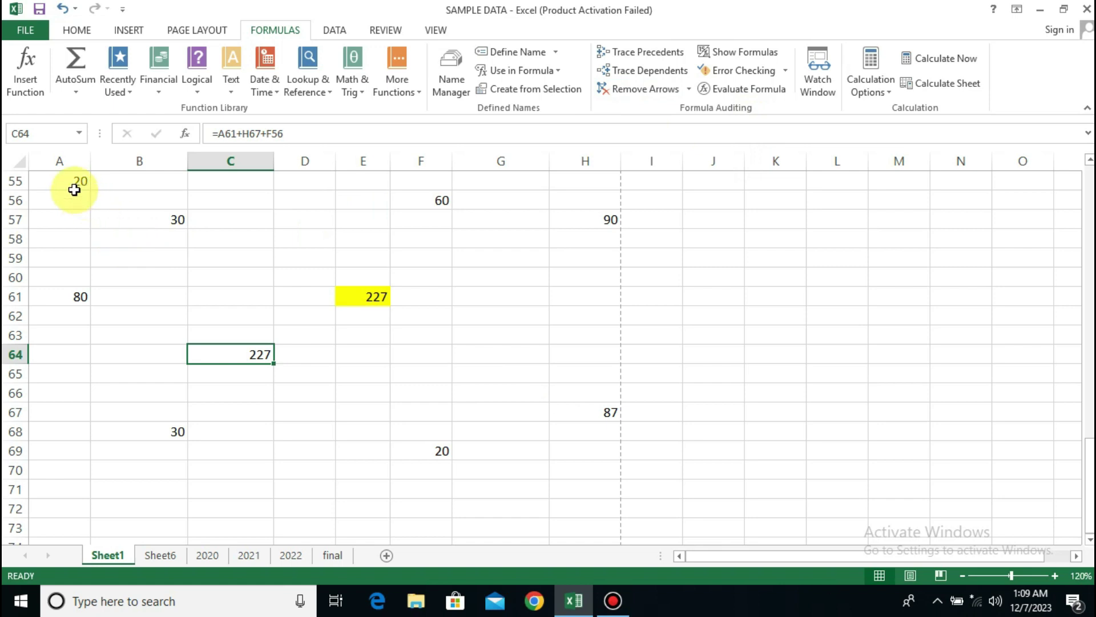
Delete the contents of the range A55:H71 on Sheet1
drag(76, 186, 240, 255)
drag(582, 472, 589, 480)
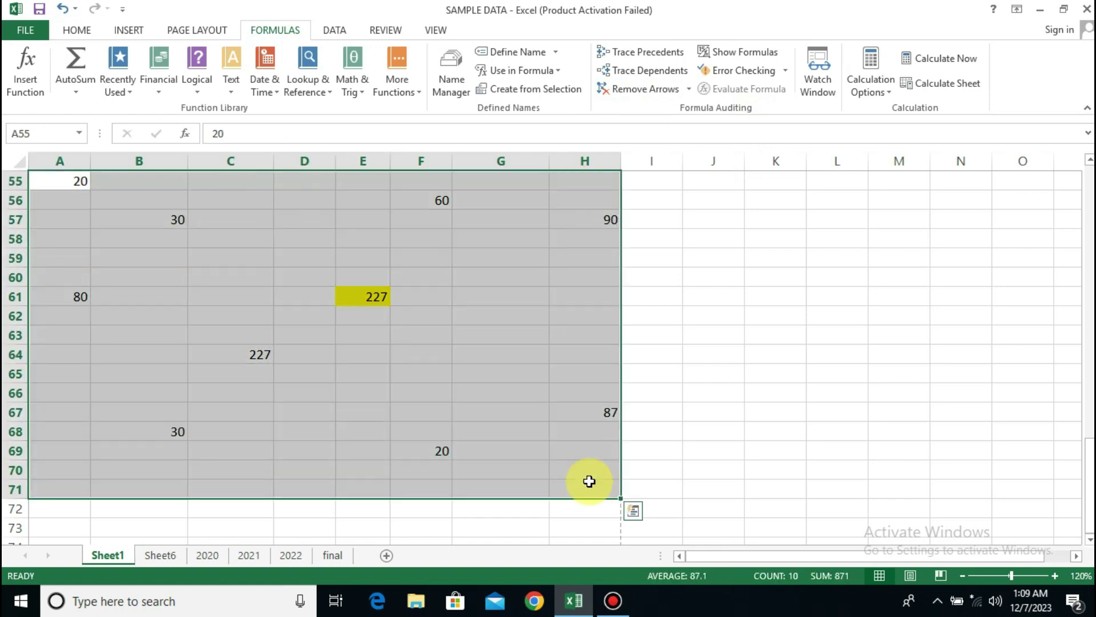
key(Delete)
click(627, 451)
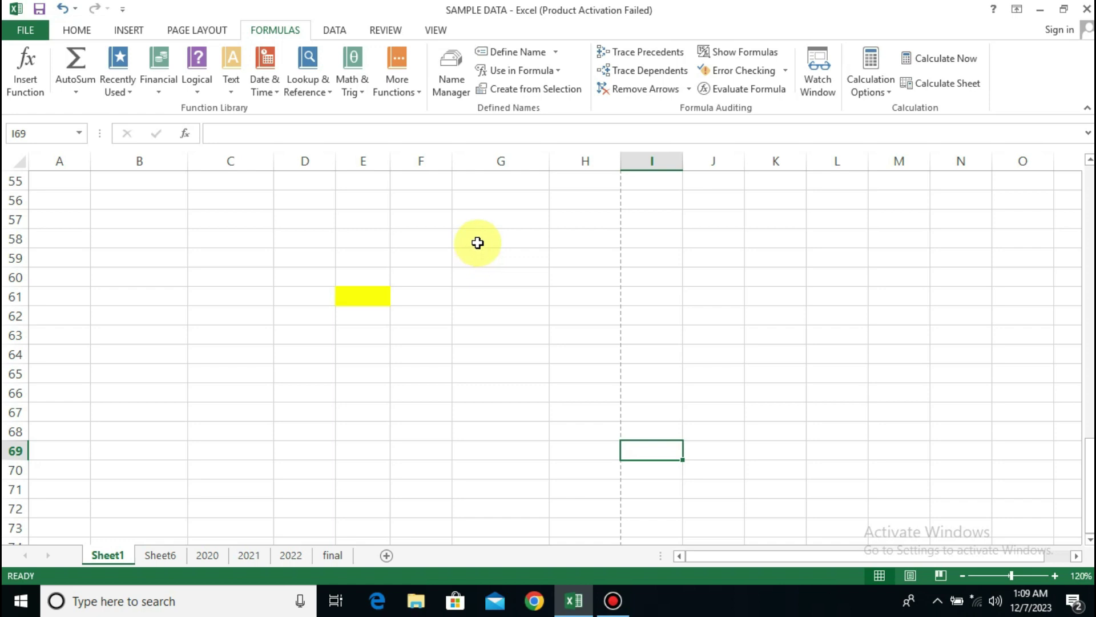
click(336, 29)
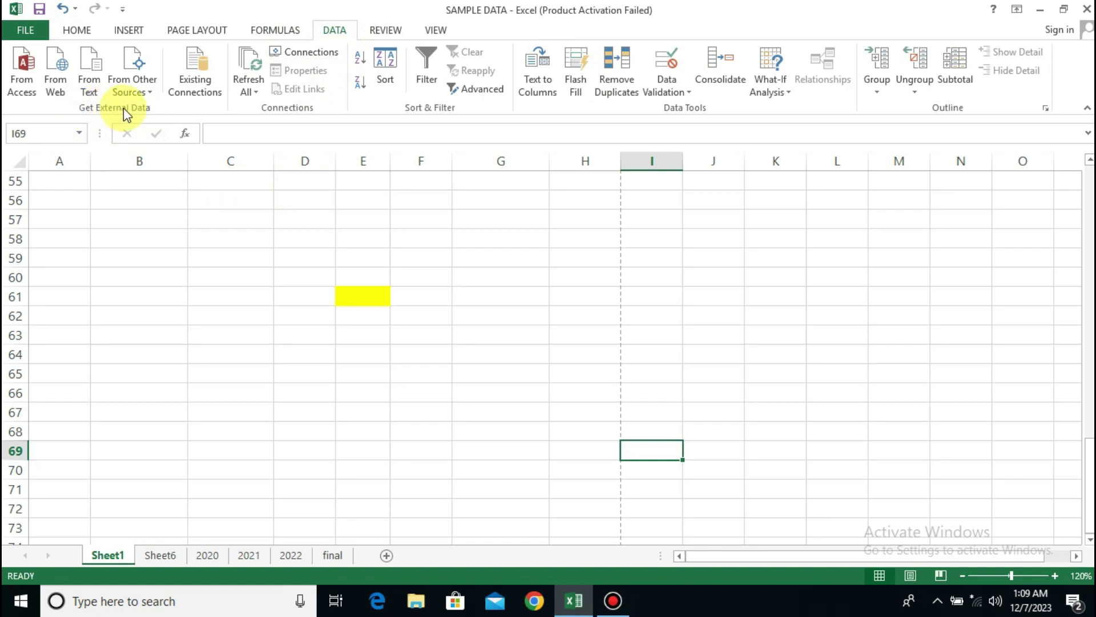
click(159, 249)
scroll(159, 246, up, 2)
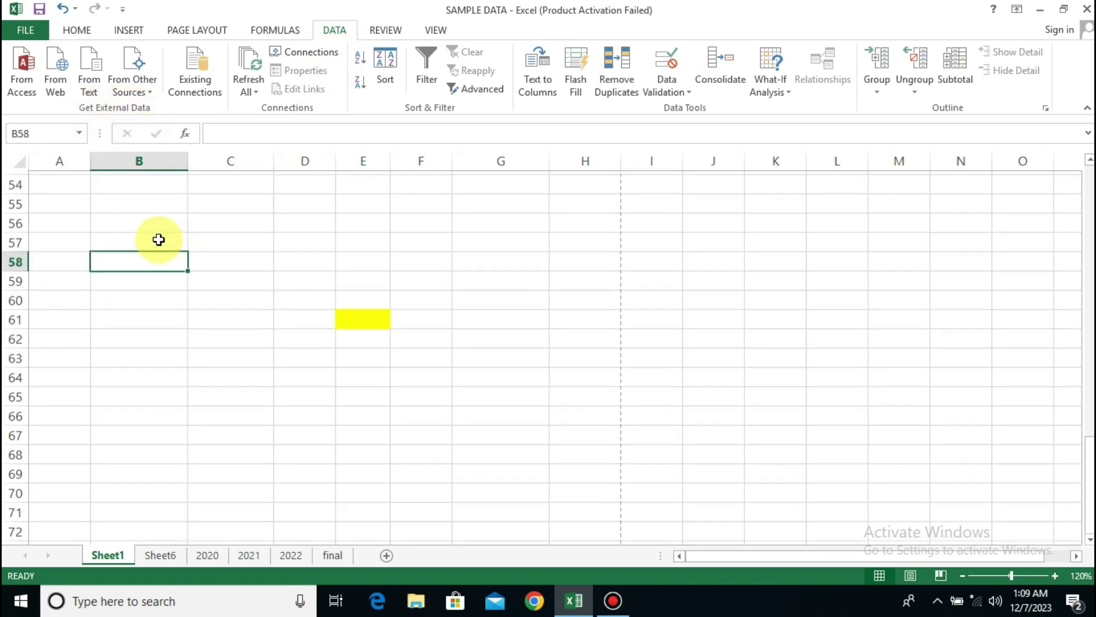
Review the other external data source types, the existing connections and the workbook connections without importing anything
scroll(159, 239, up, 11)
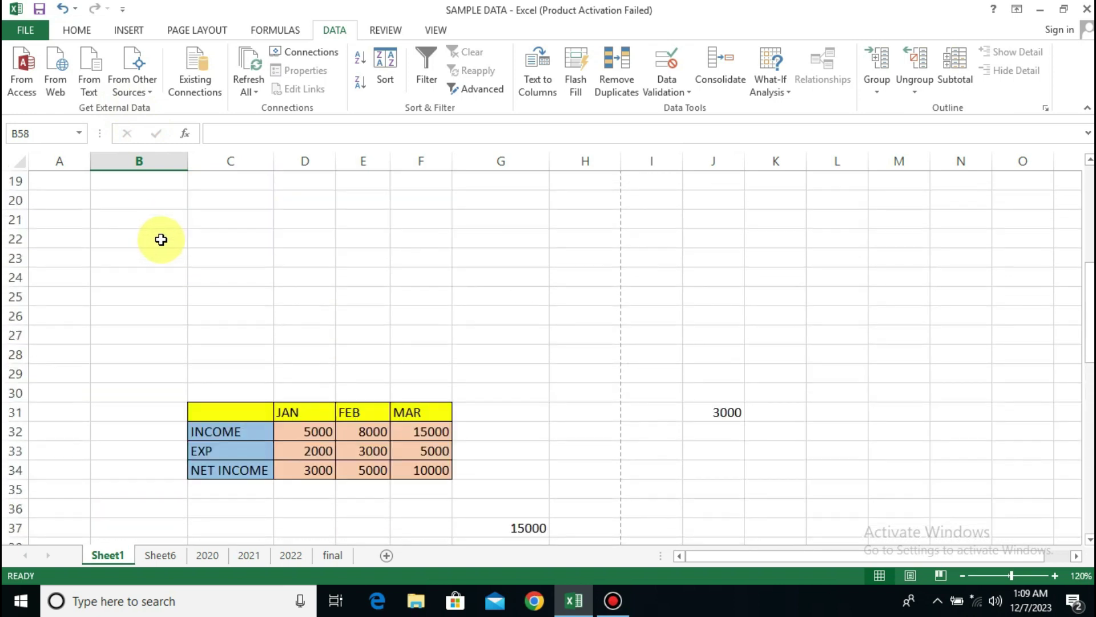
scroll(161, 240, up, 4)
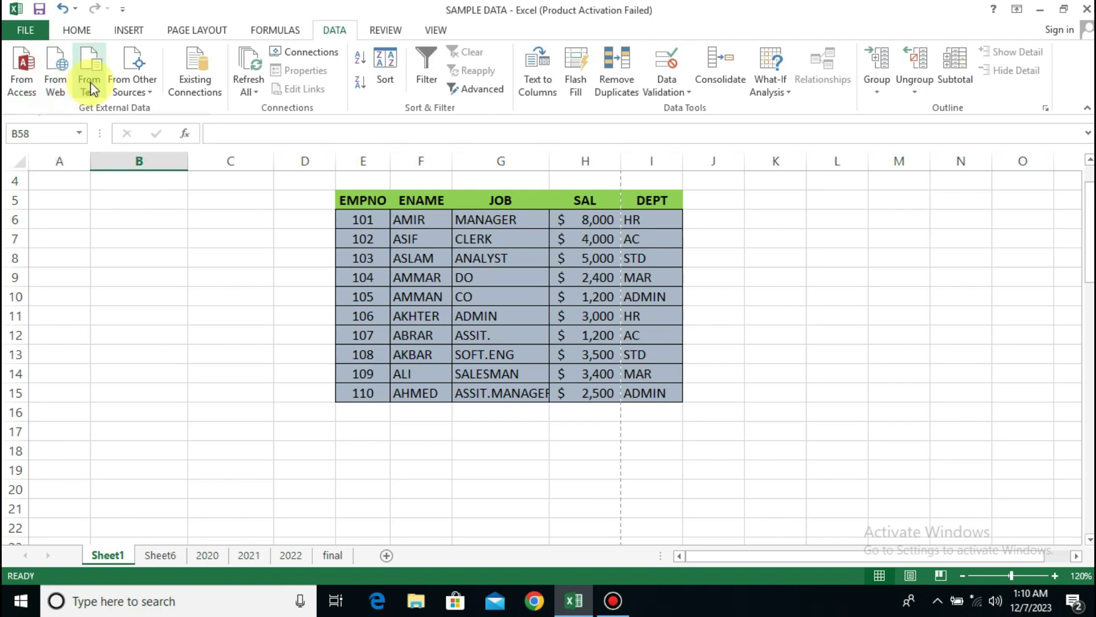
click(136, 89)
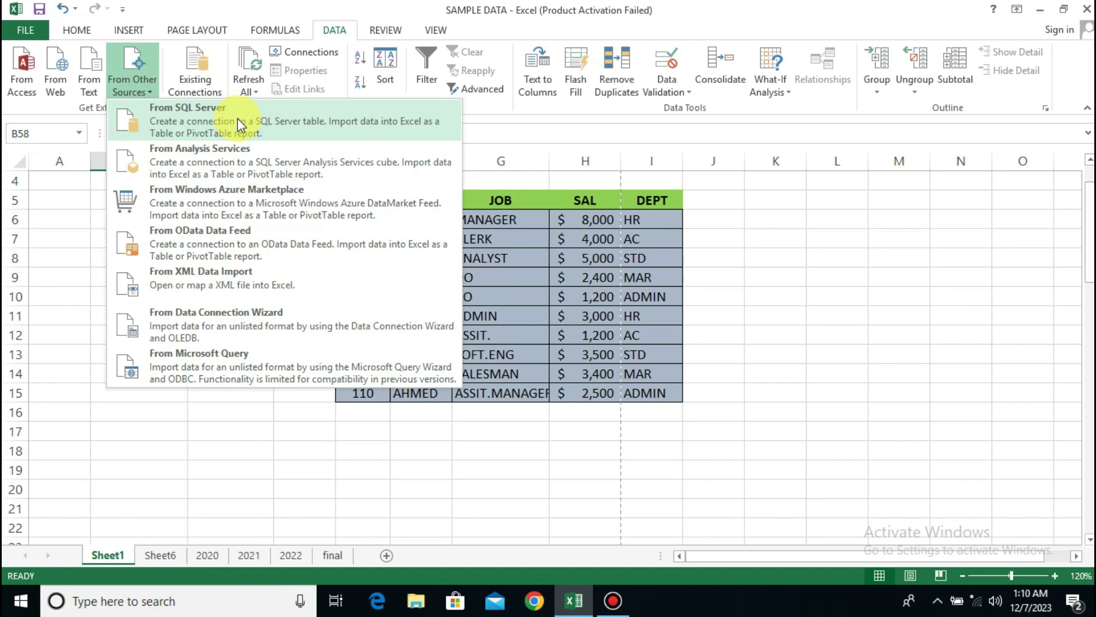
click(194, 366)
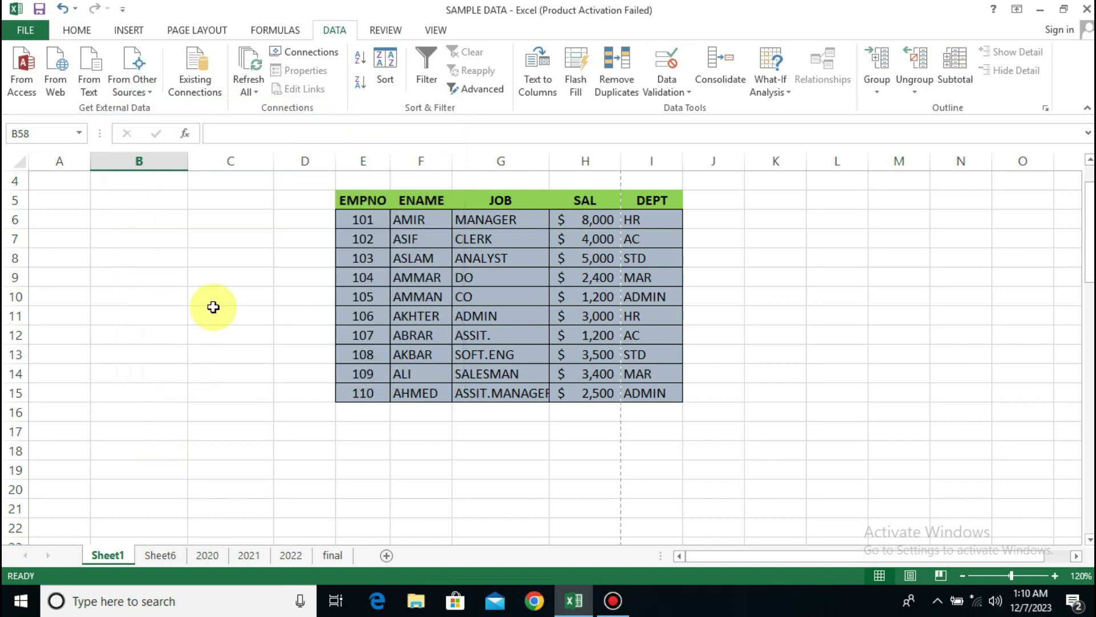
click(209, 81)
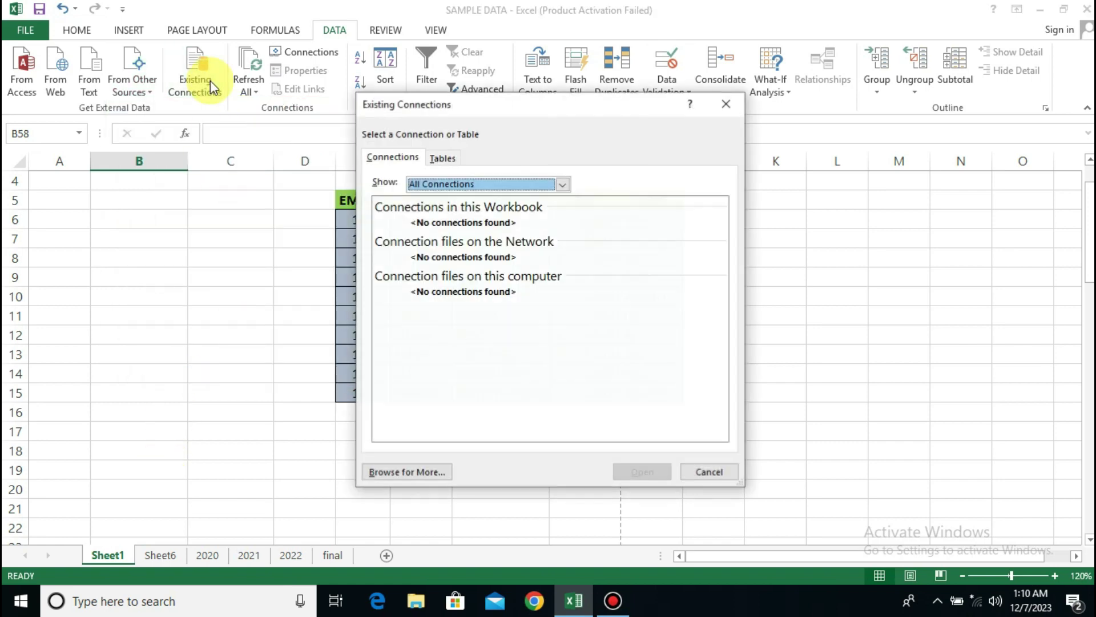
click(691, 469)
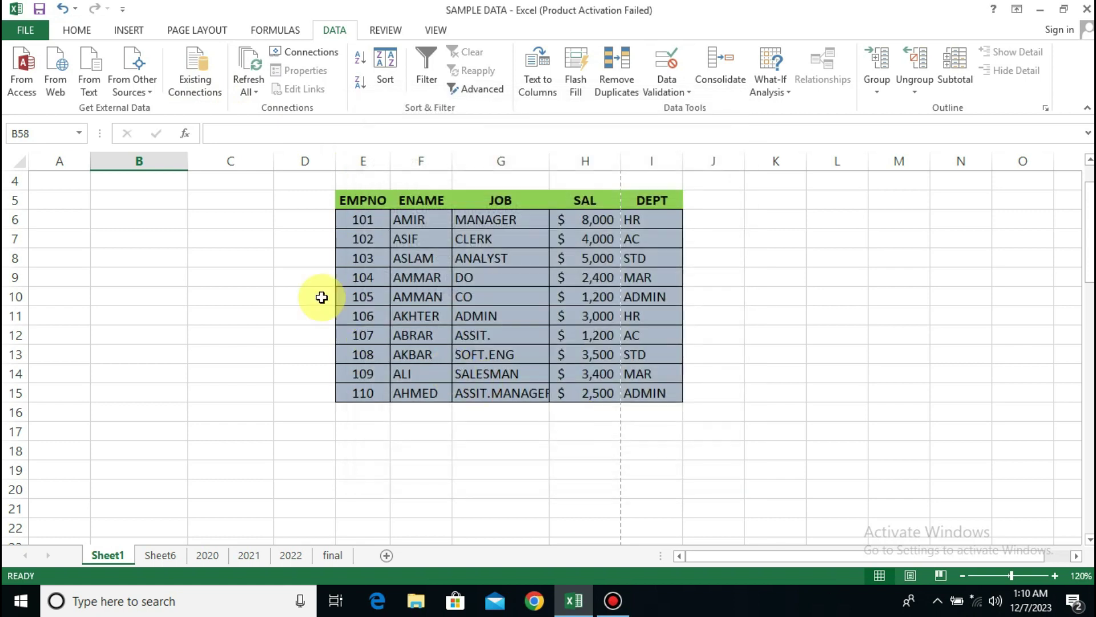
click(310, 54)
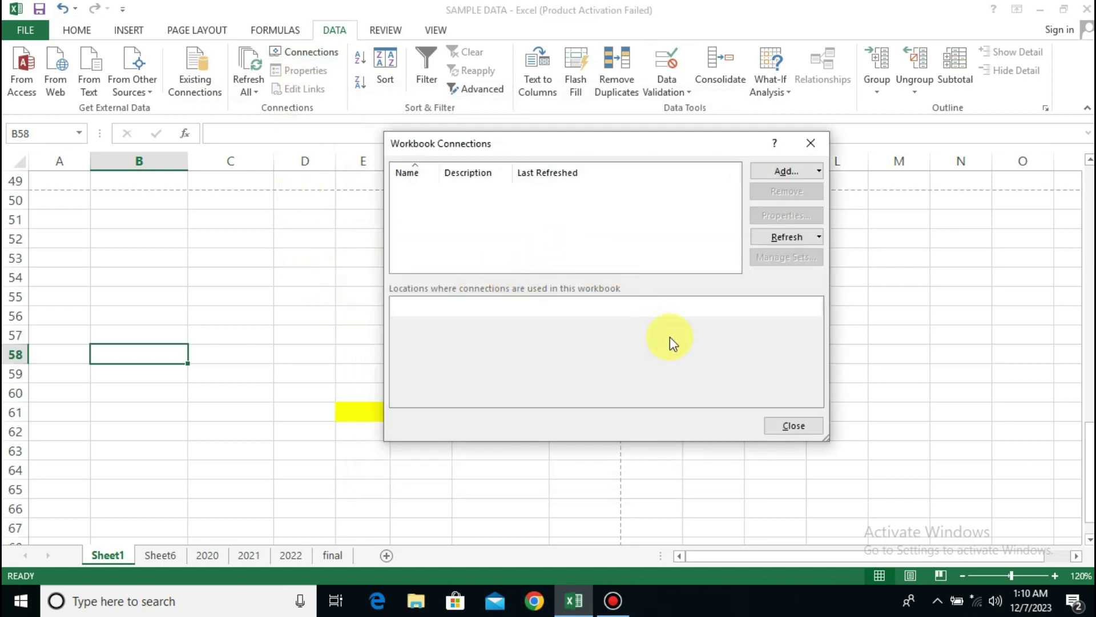
click(788, 427)
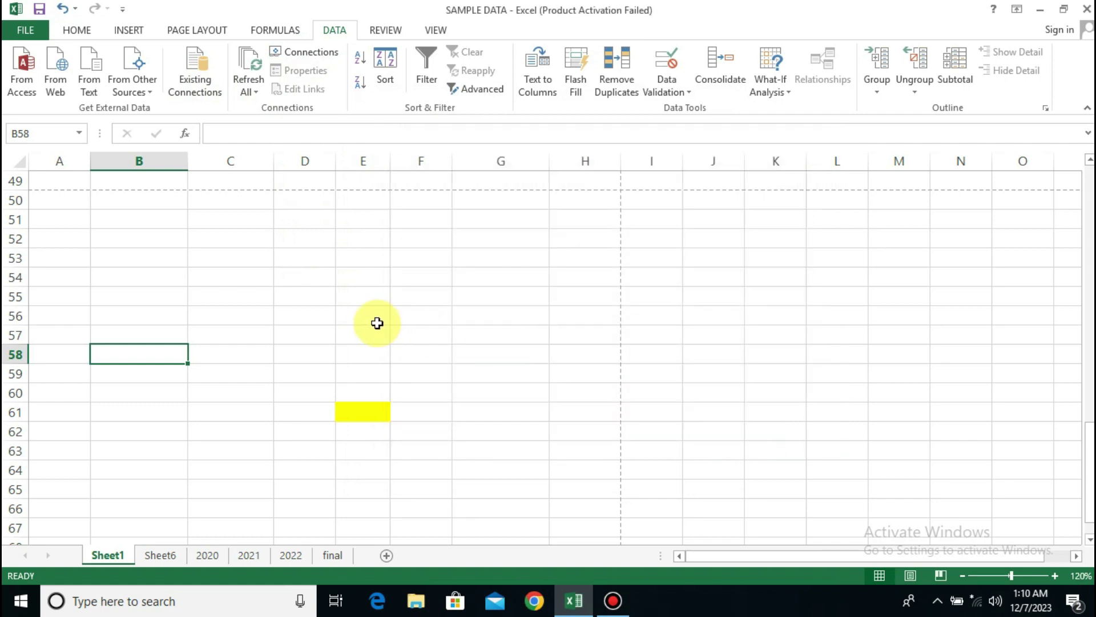
scroll(375, 321, up, 9)
scroll(377, 323, up, 6)
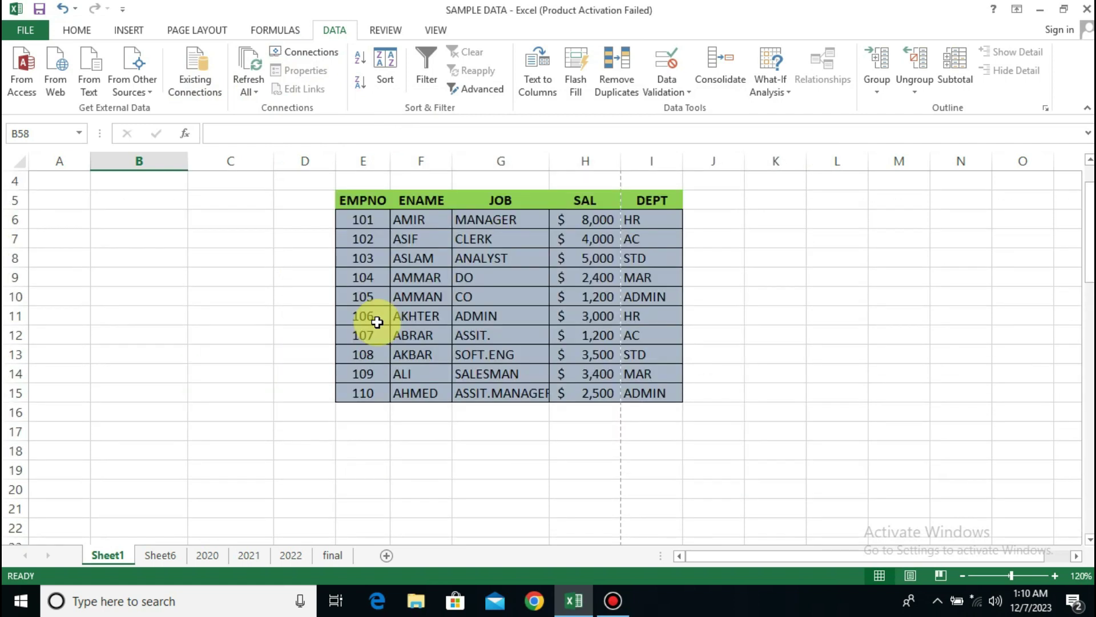
scroll(377, 322, up, 1)
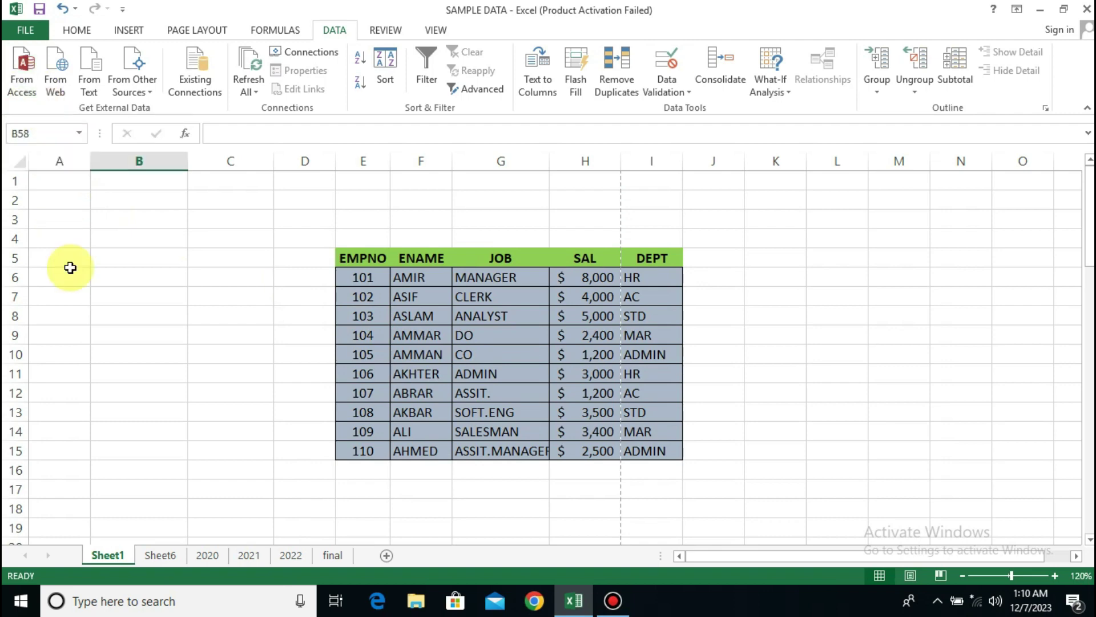
Choose the EMP DATA Access database on the Desktop as the source for a data import into Sheet1
scroll(71, 266, down, 13)
scroll(73, 268, down, 8)
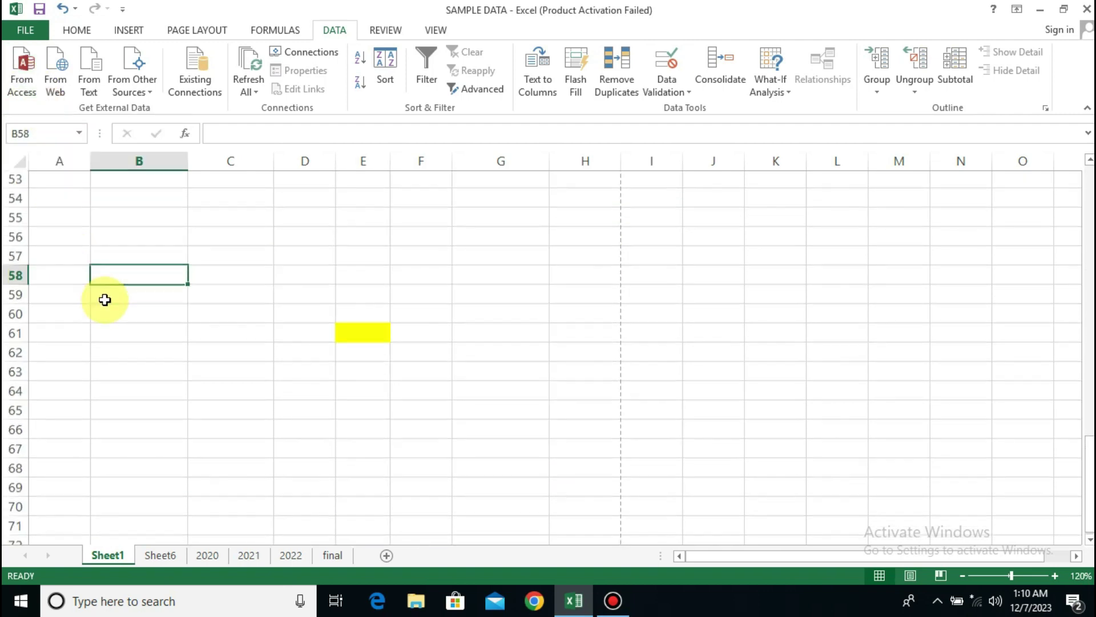
click(23, 74)
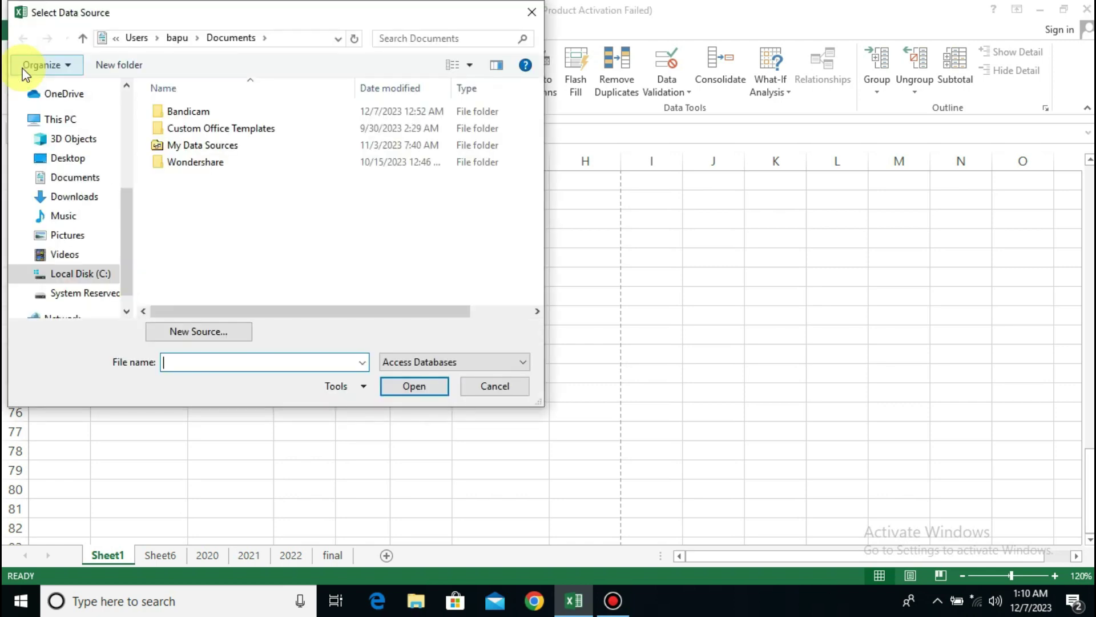
click(63, 158)
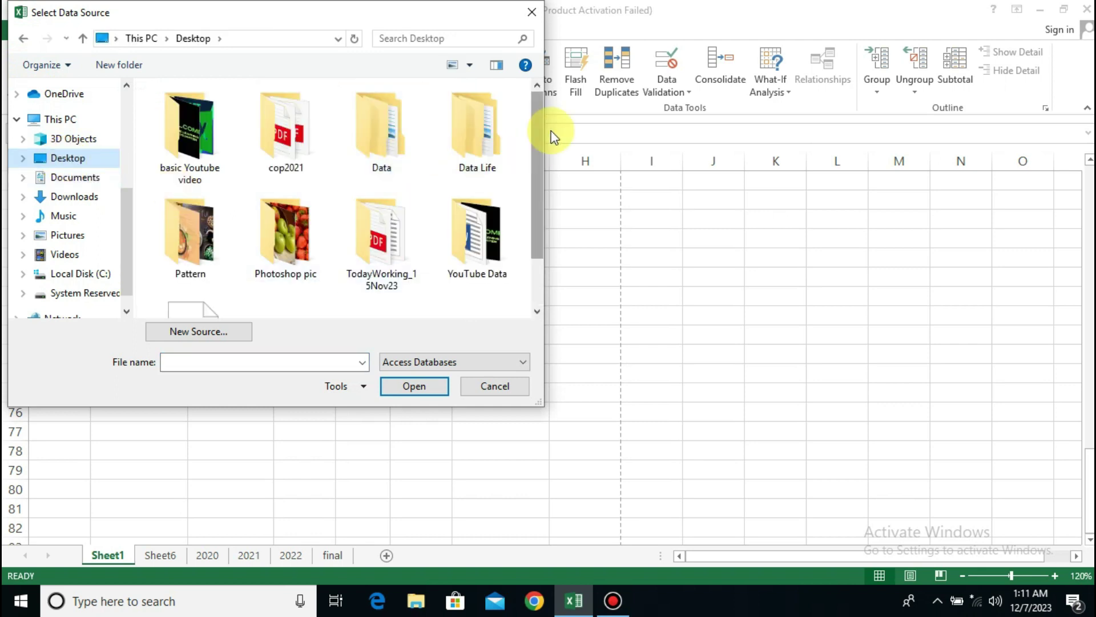
drag(537, 178, 522, 221)
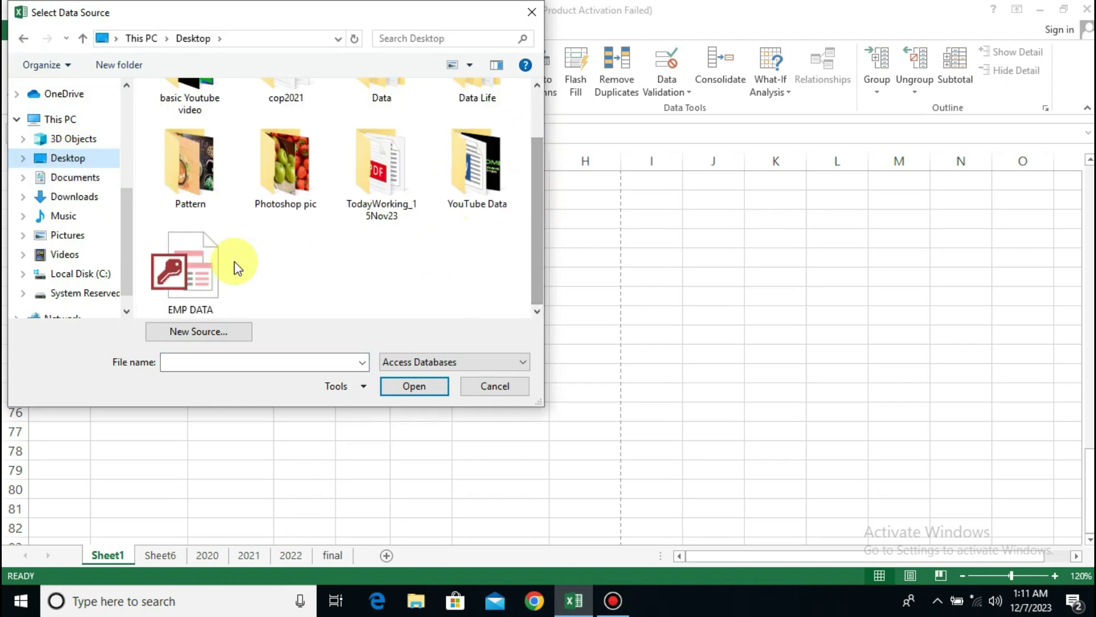
click(212, 265)
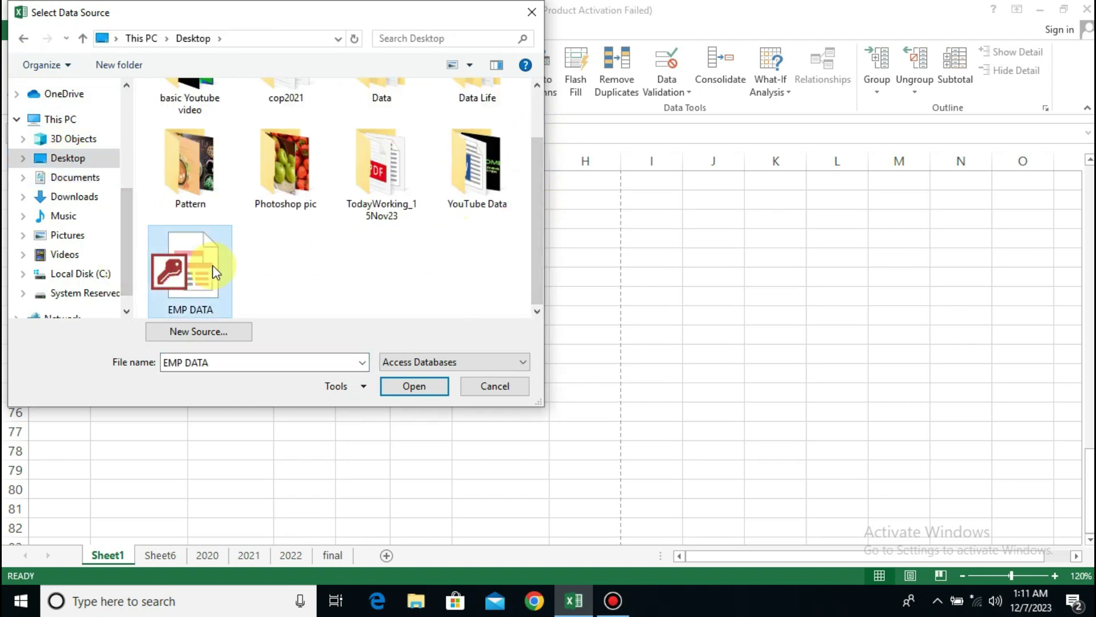
click(414, 387)
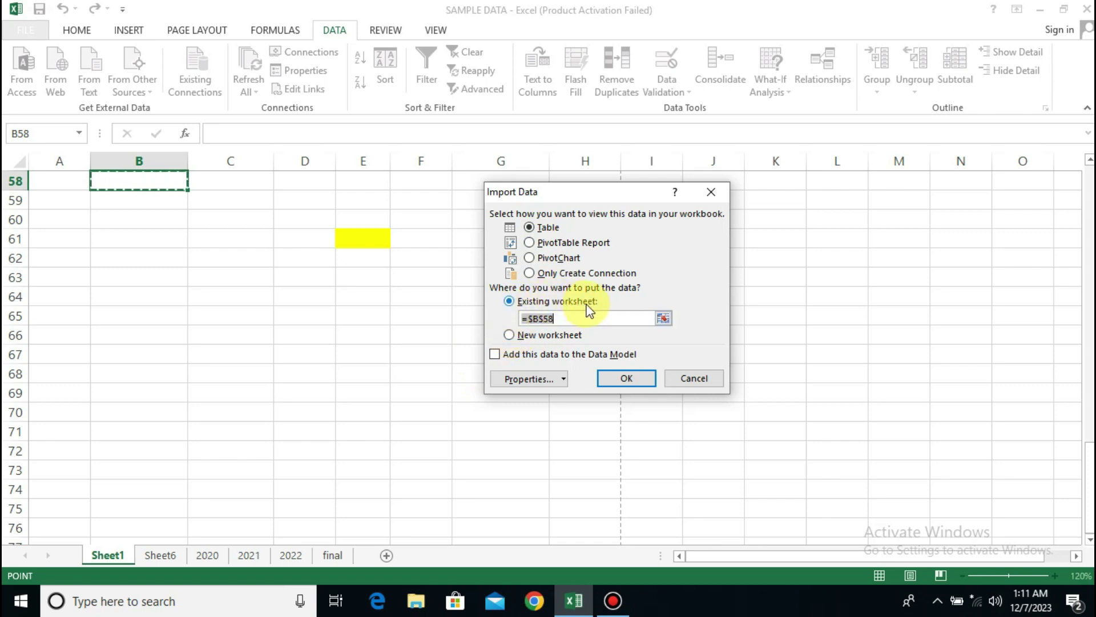
Import the database data as a table into the existing worksheet, starting at cell B64
click(146, 242)
click(155, 264)
click(166, 291)
click(228, 286)
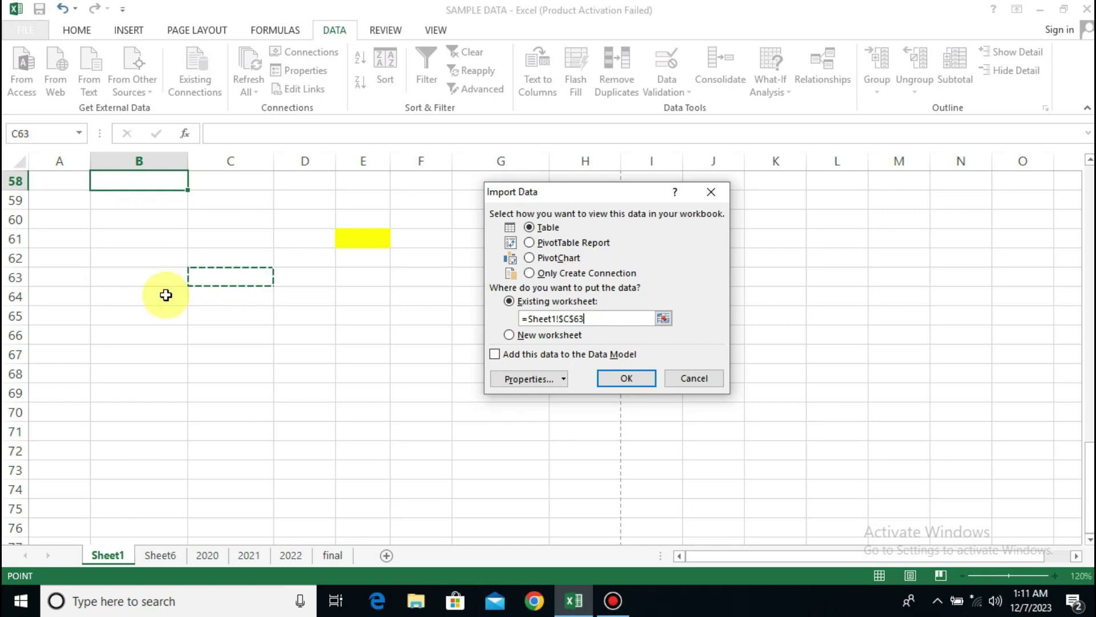
click(164, 293)
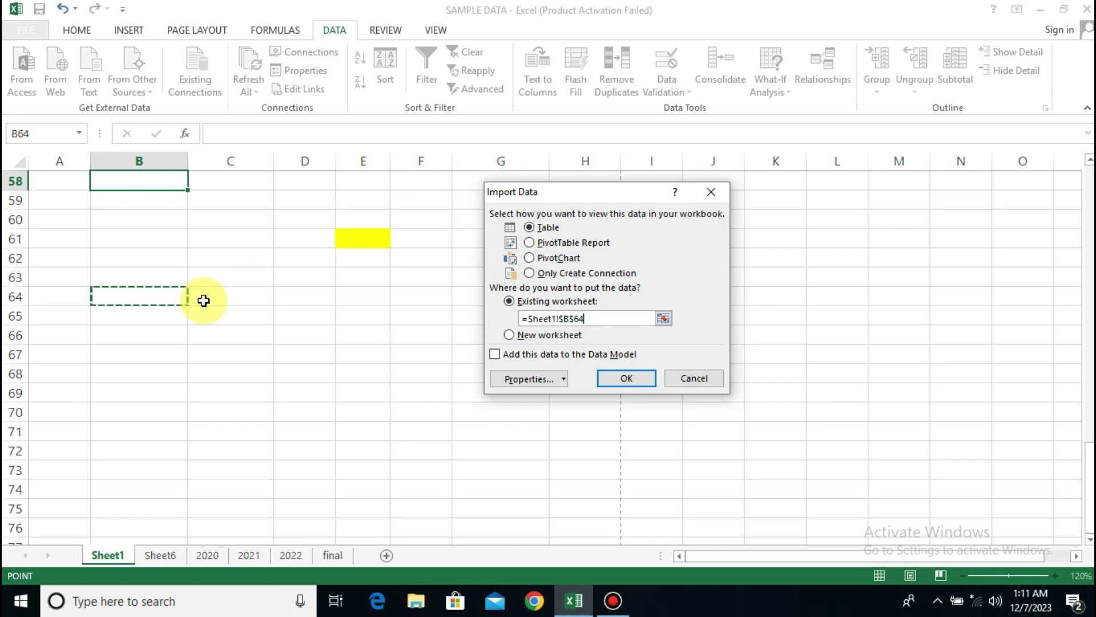
click(626, 378)
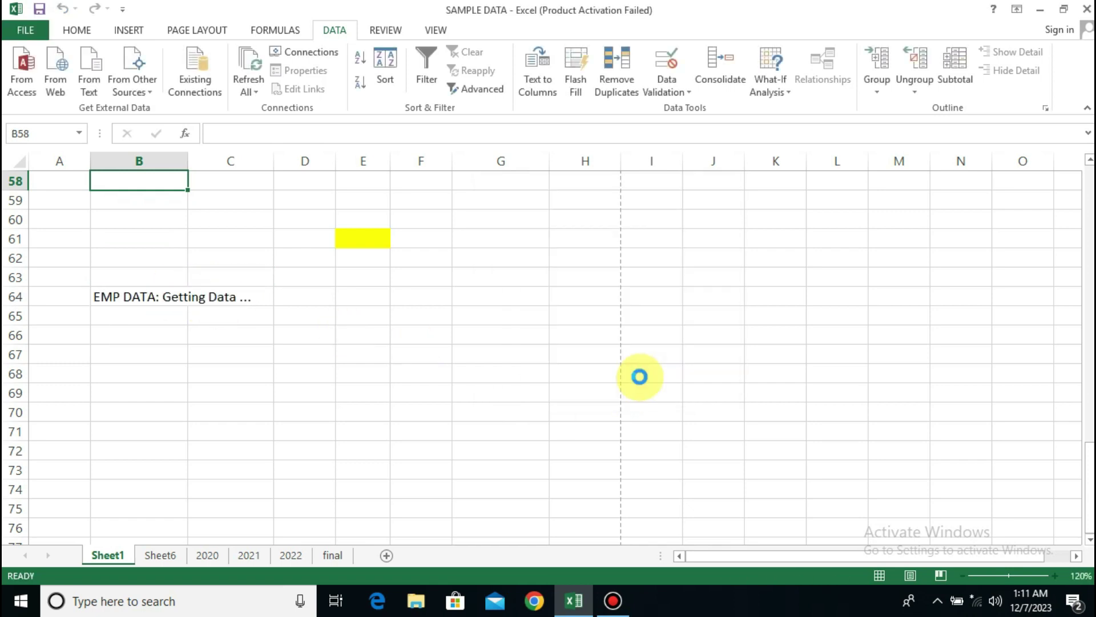
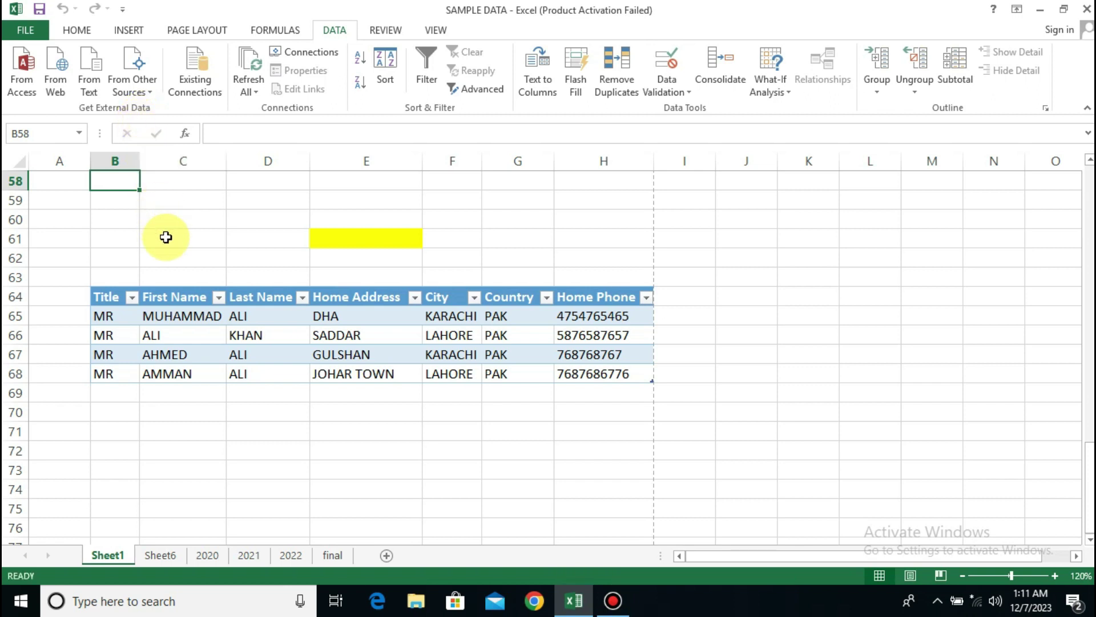
click(149, 92)
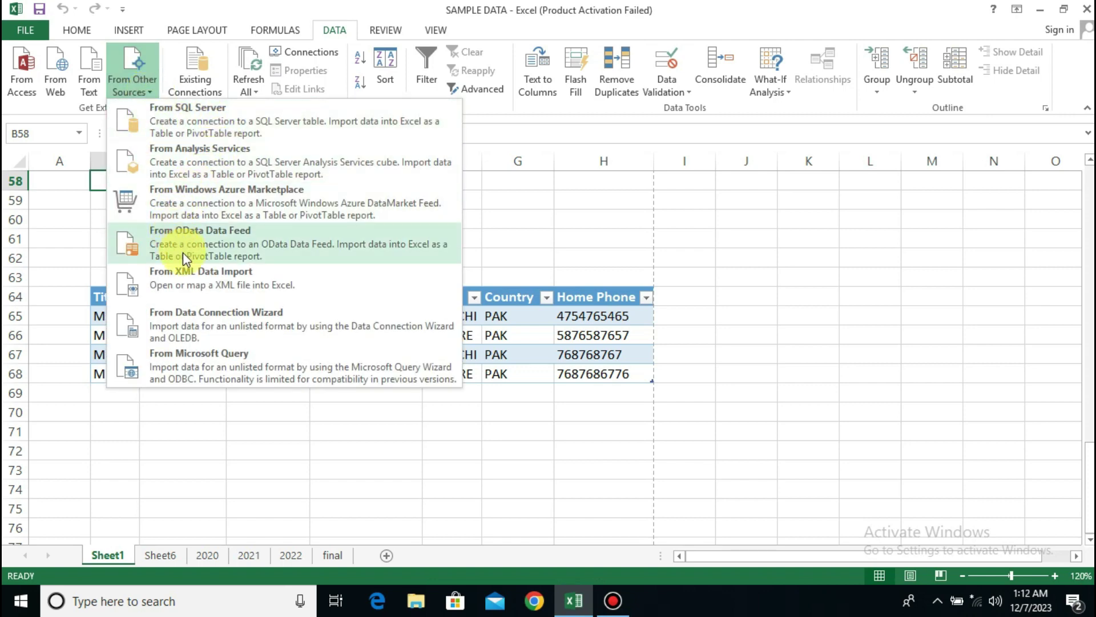
click(224, 408)
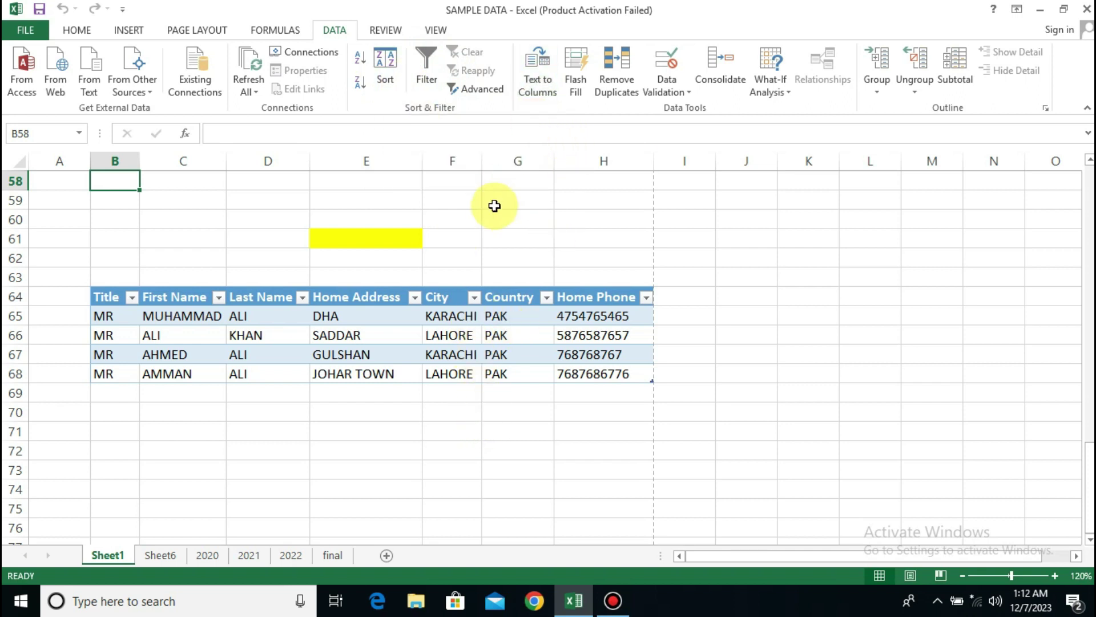
Enter a first and last name separated by a comma in C74 and fit column C to its contents
scroll(474, 240, down, 4)
click(185, 262)
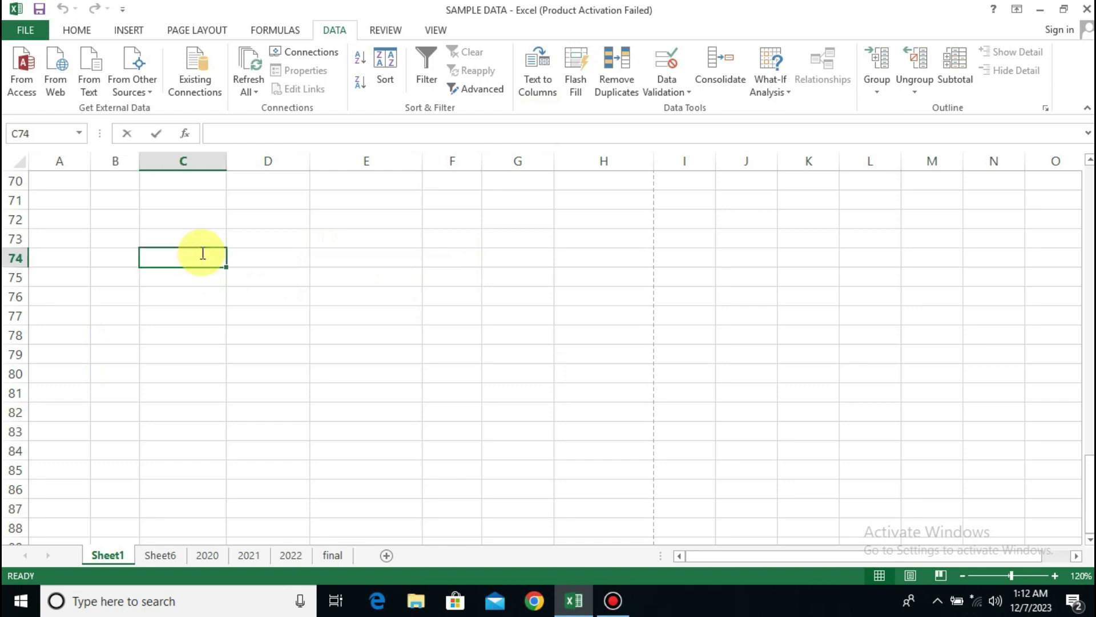
text(MUHAMMAD)
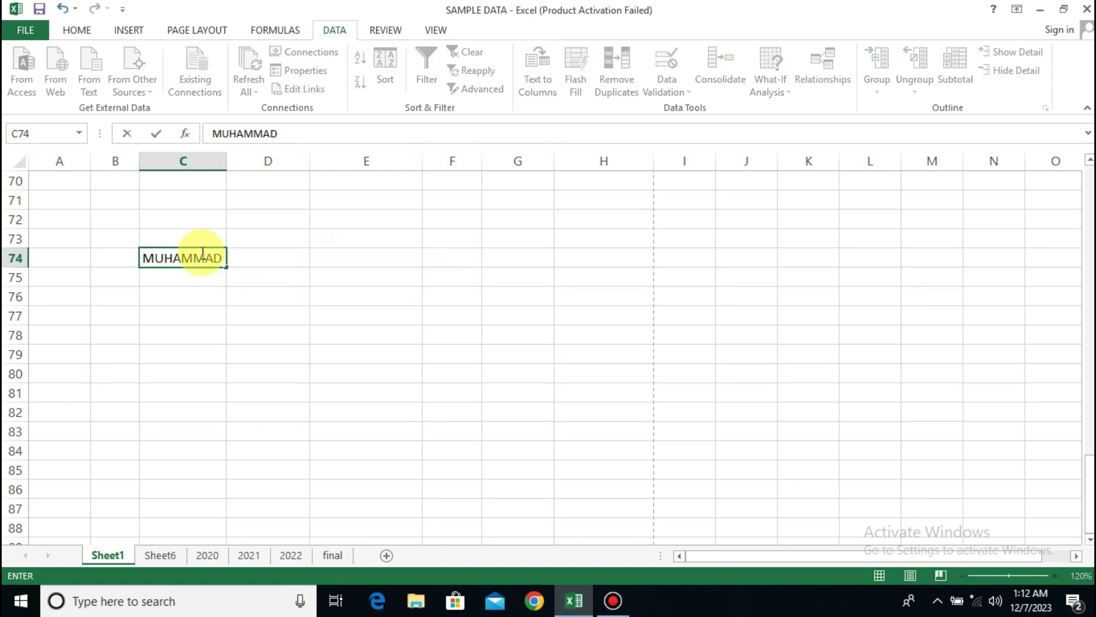
text(,ALI)
key(Return)
drag(226, 164, 226, 164)
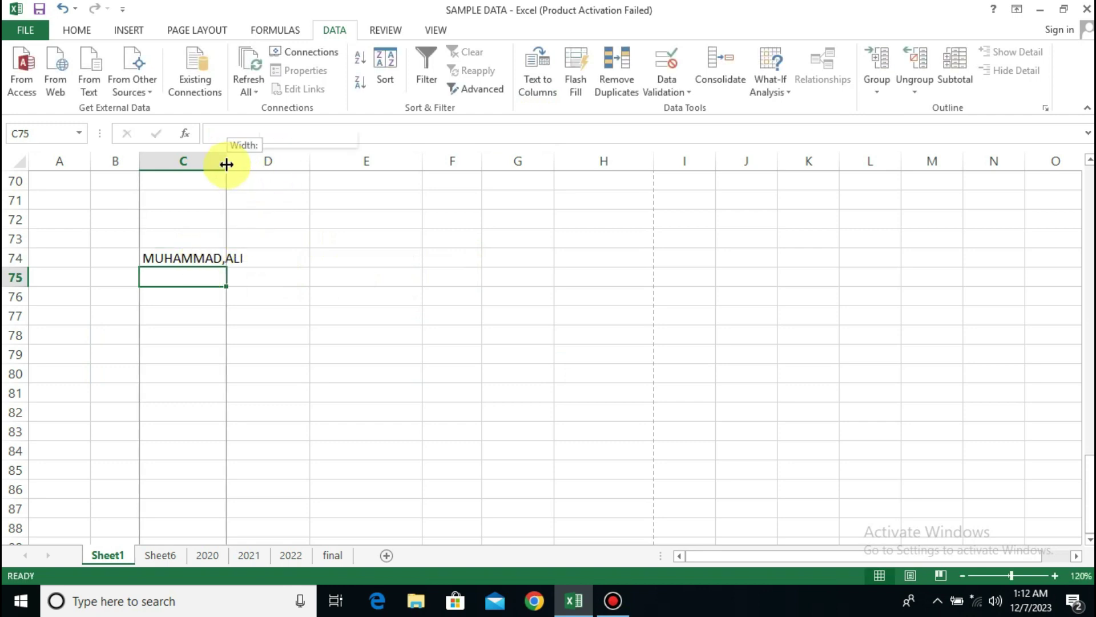
double_click(226, 164)
Add the headings FIRSTNAME in C73 and LAST NAME in D73 above the name entry
click(207, 235)
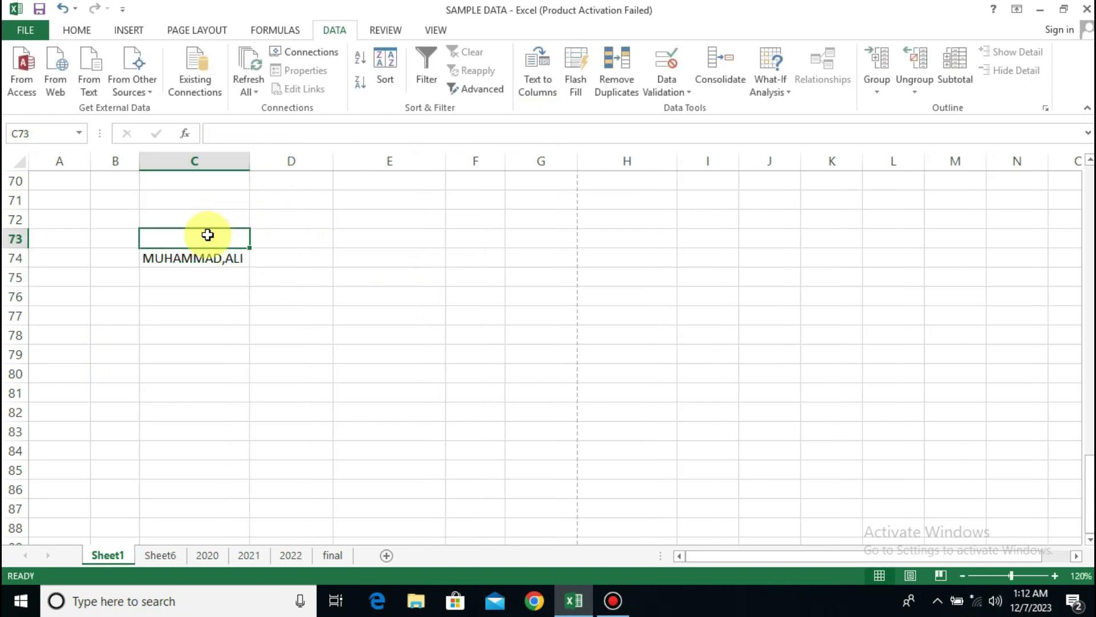
text(FIRST)
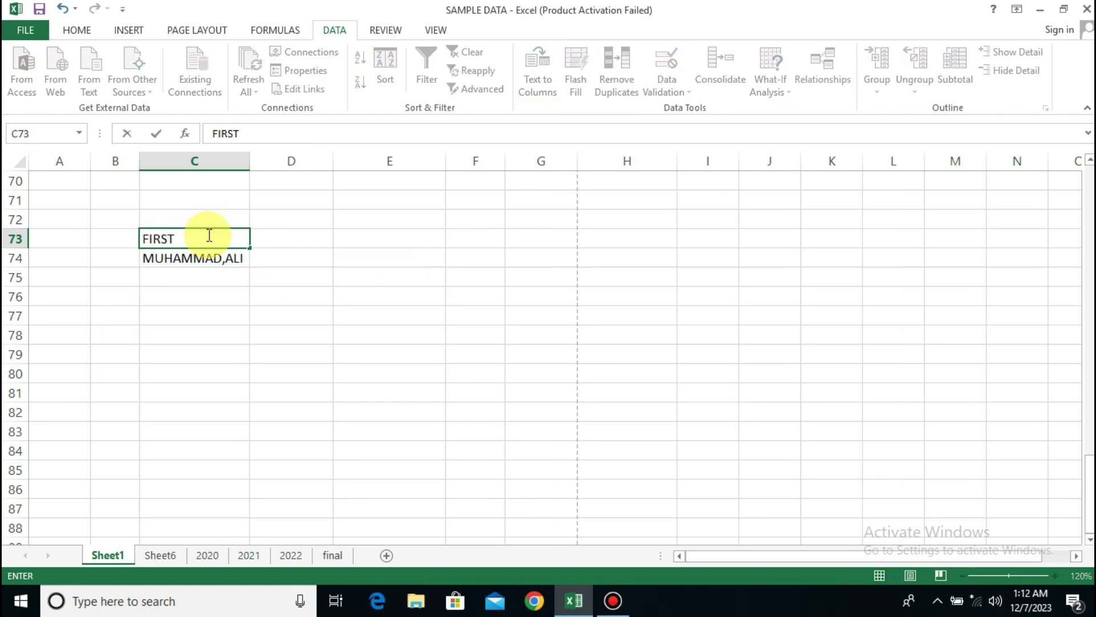
text(NAME)
key(ctrl+Return)
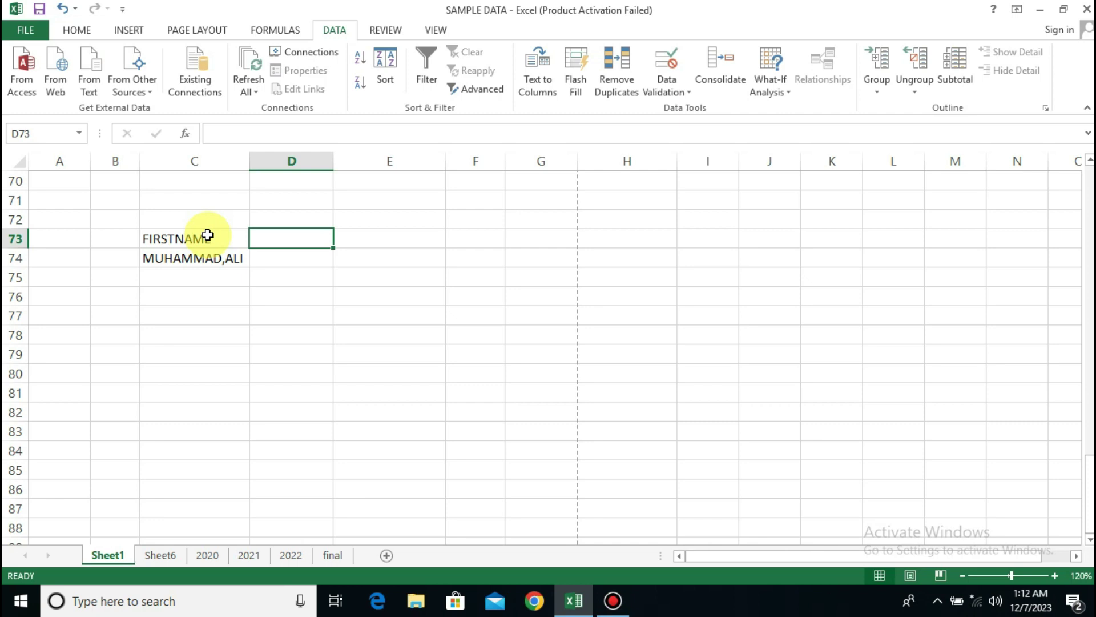
text(LAST )
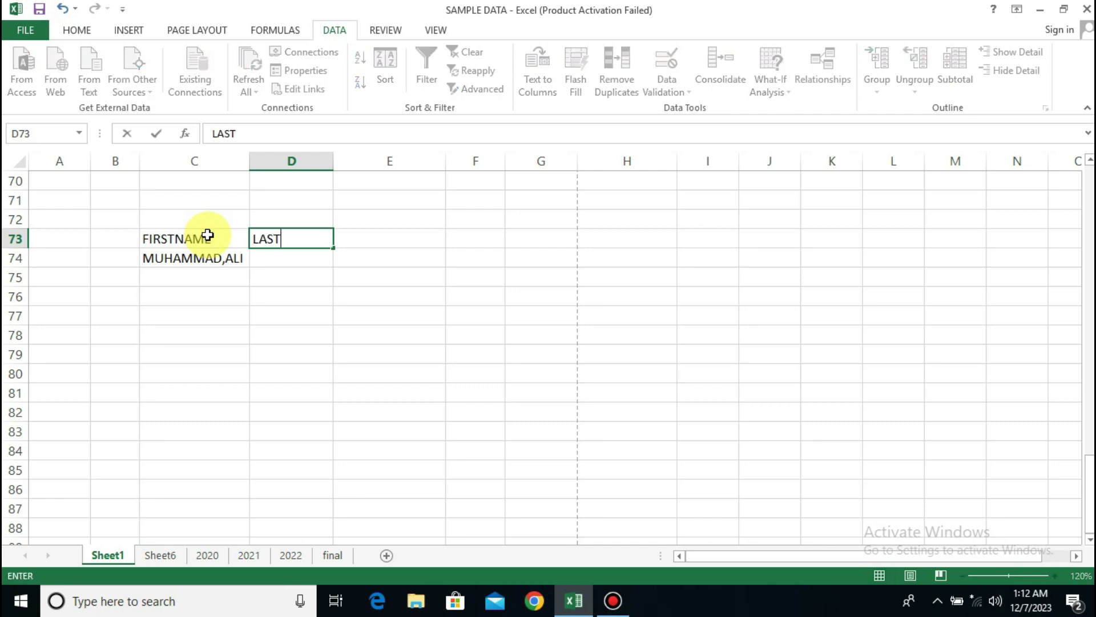
text(NAME)
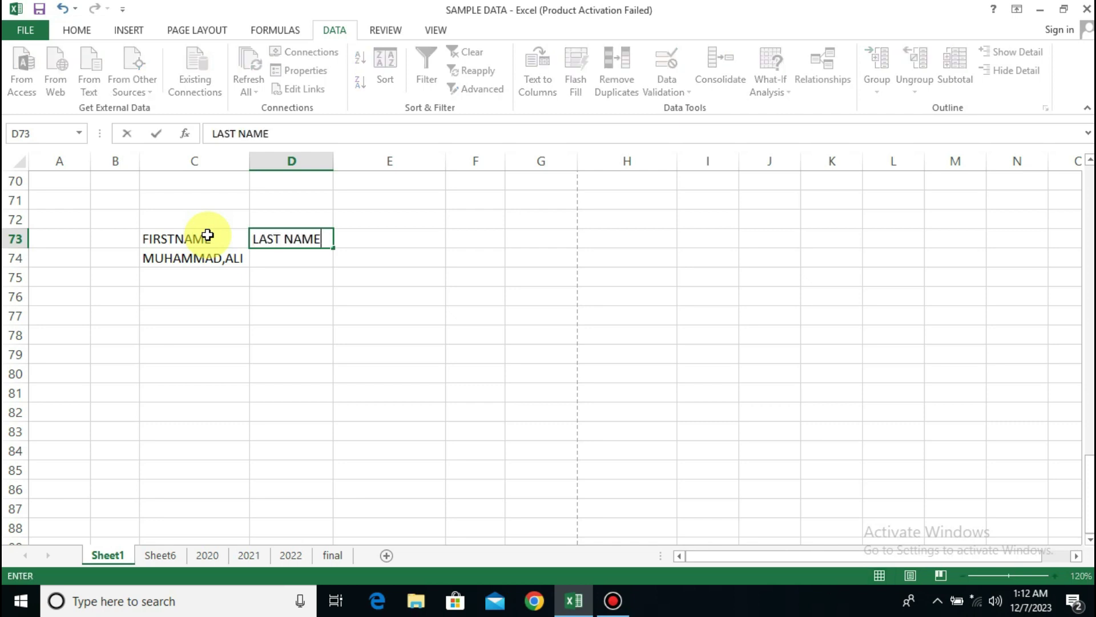
key(Return)
key(Return)
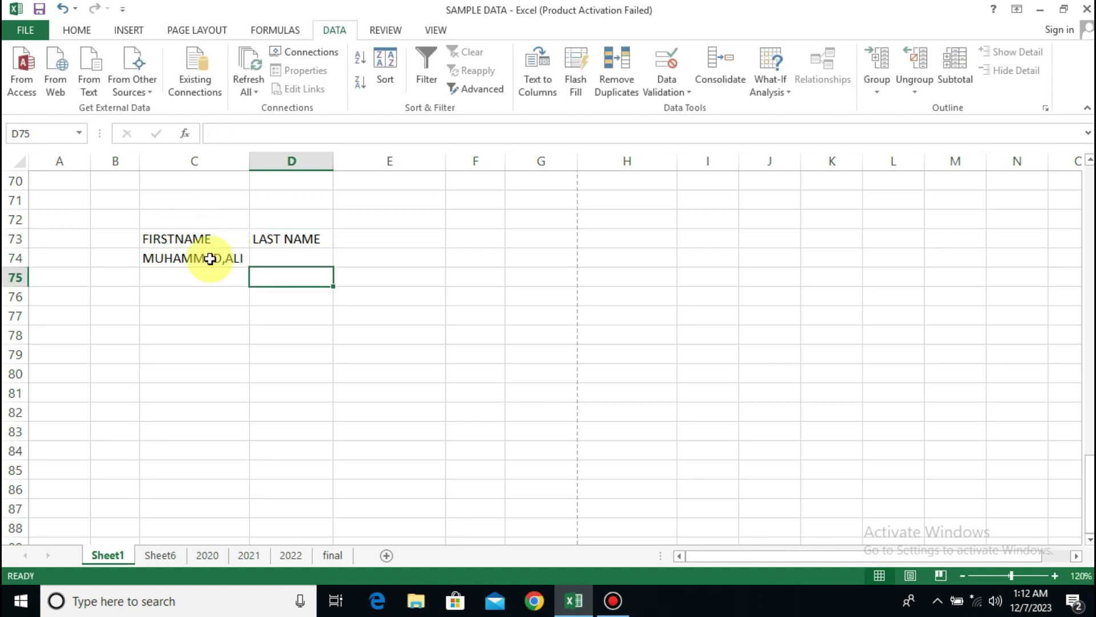
Start Text to Columns on the comma-separated name in C74, treating the data as Delimited
click(212, 258)
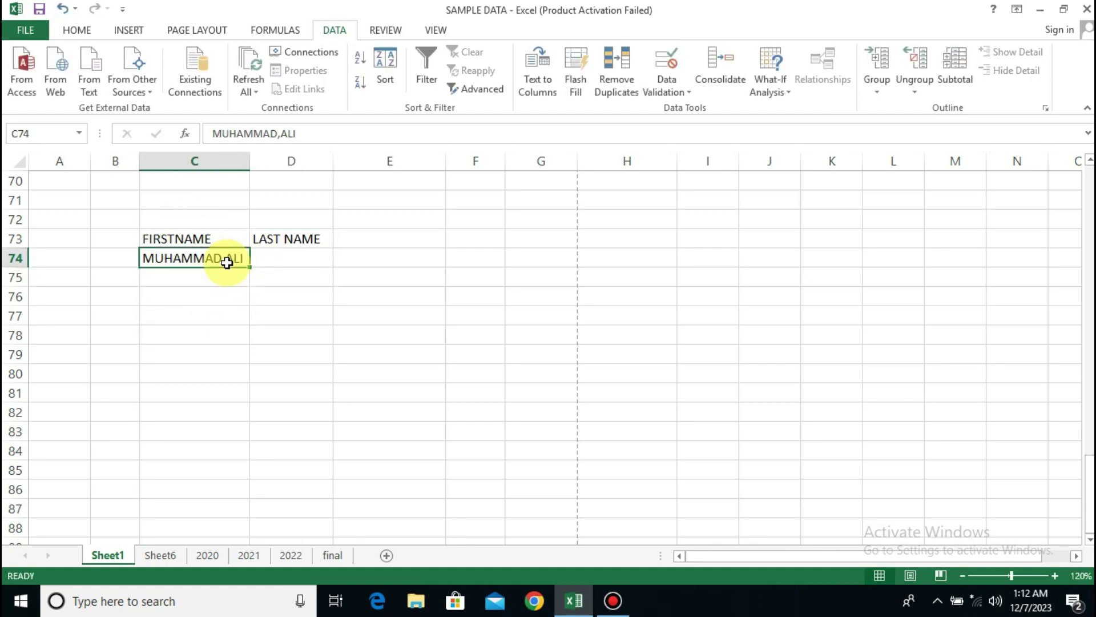
drag(227, 262, 215, 433)
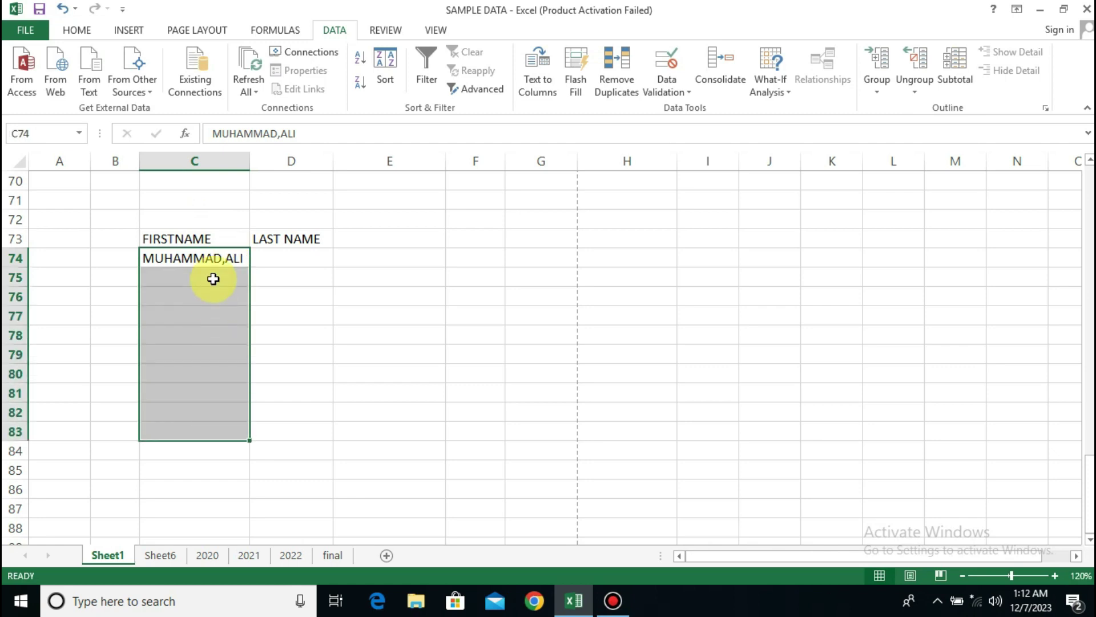
click(223, 257)
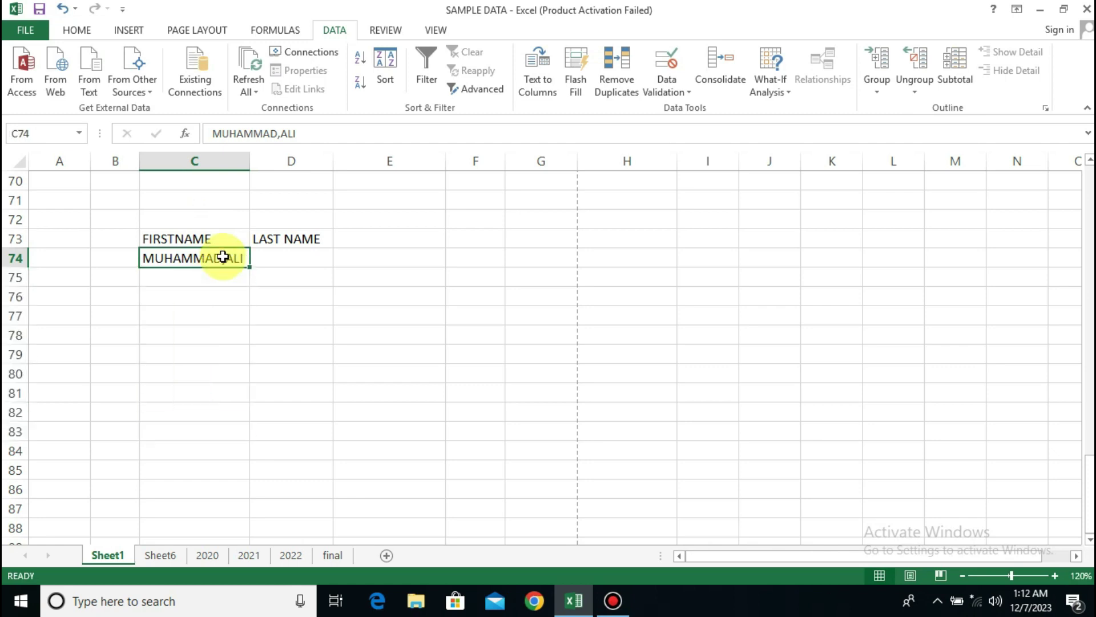
click(551, 90)
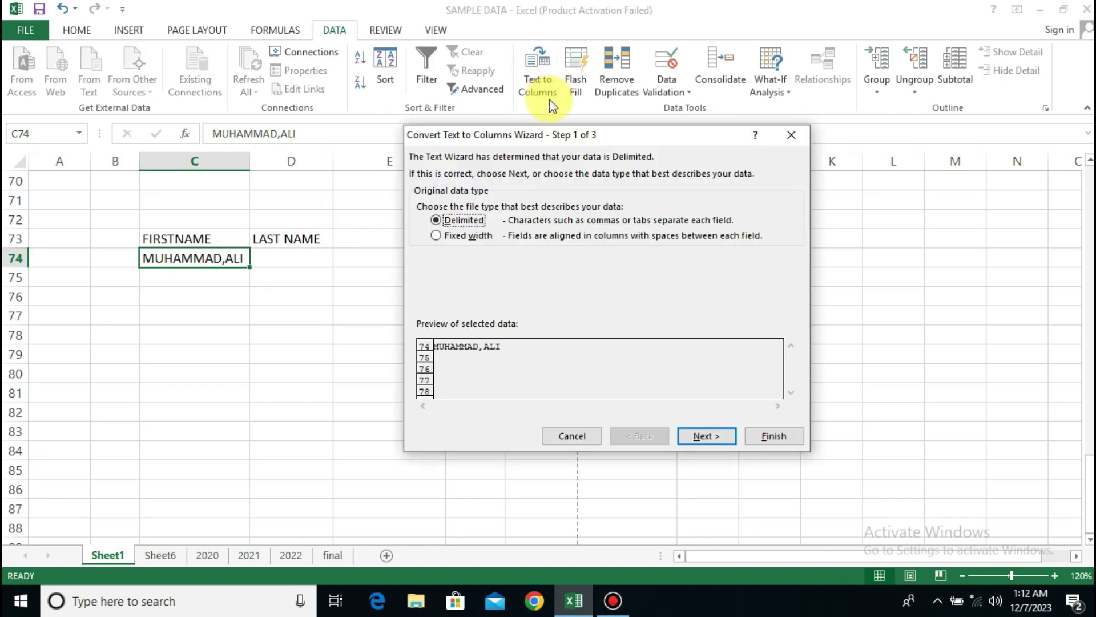
drag(551, 134, 619, 107)
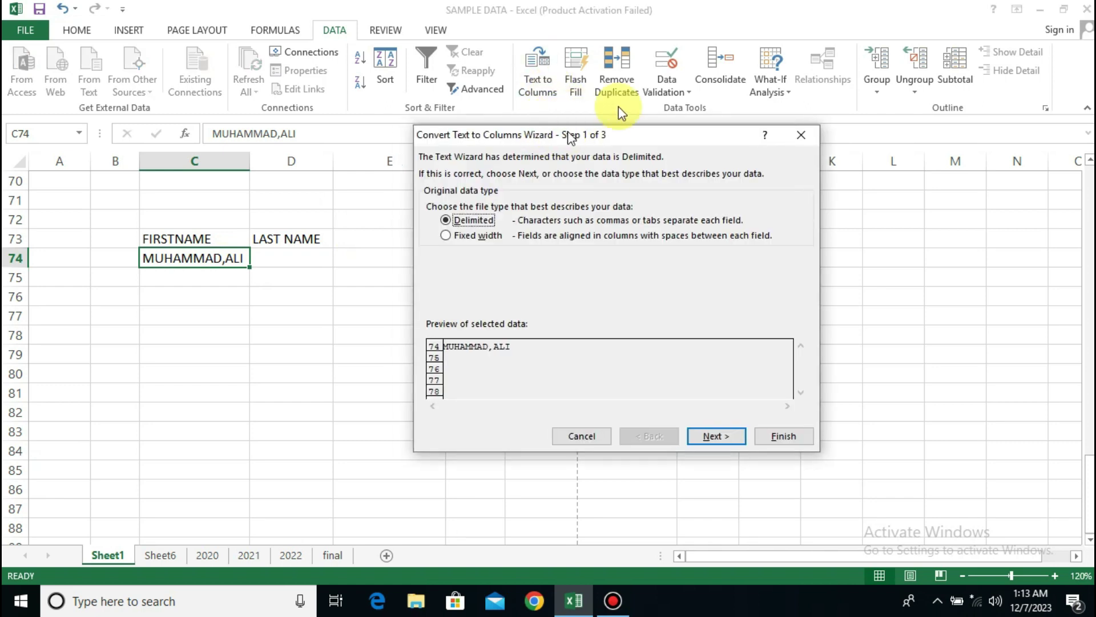
click(774, 408)
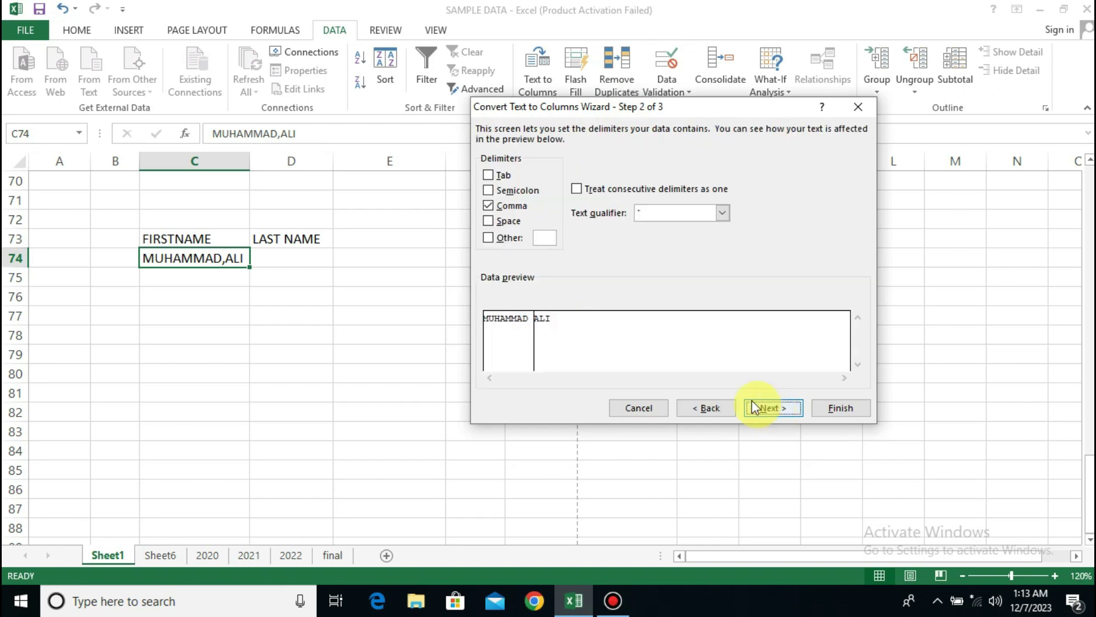
Split the name in C74 at the comma, using General column format and C74 as the destination
click(493, 208)
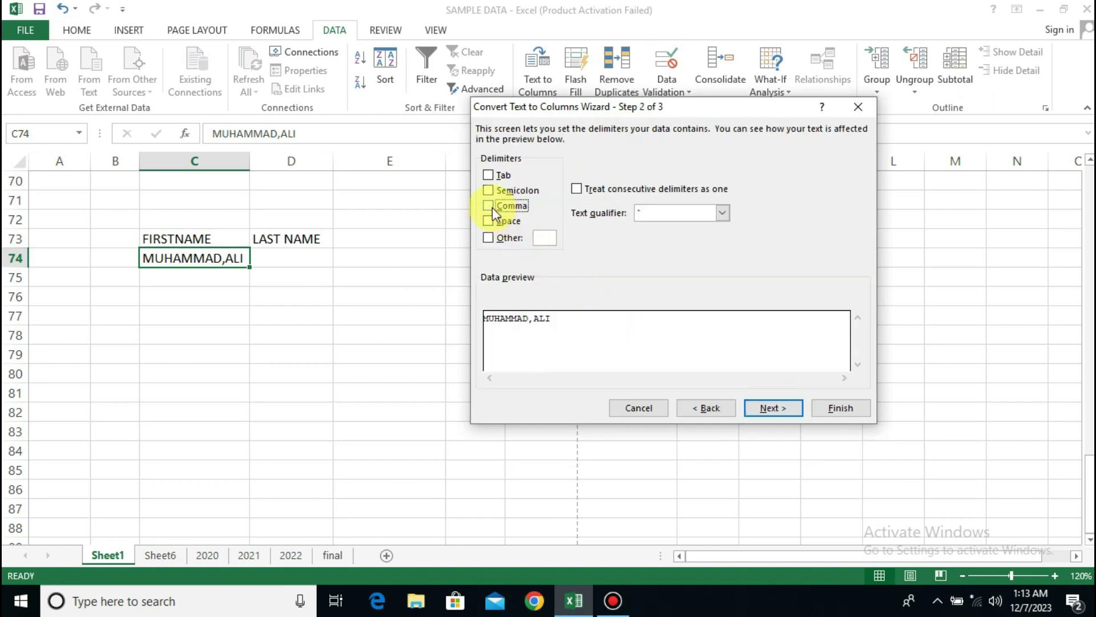
click(492, 208)
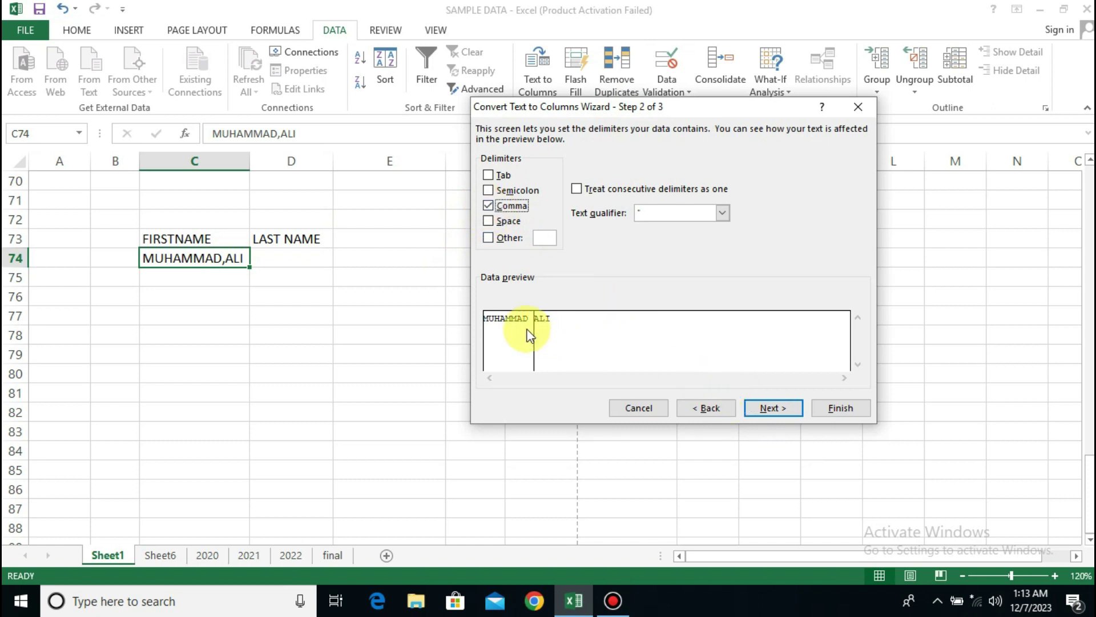
click(487, 207)
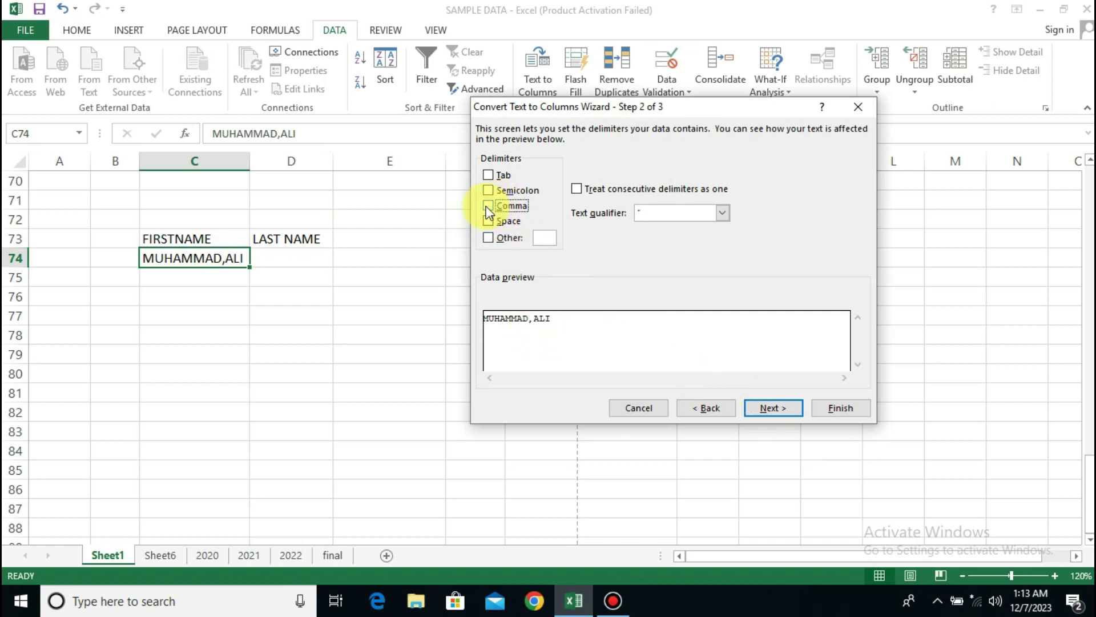
click(488, 207)
click(488, 207)
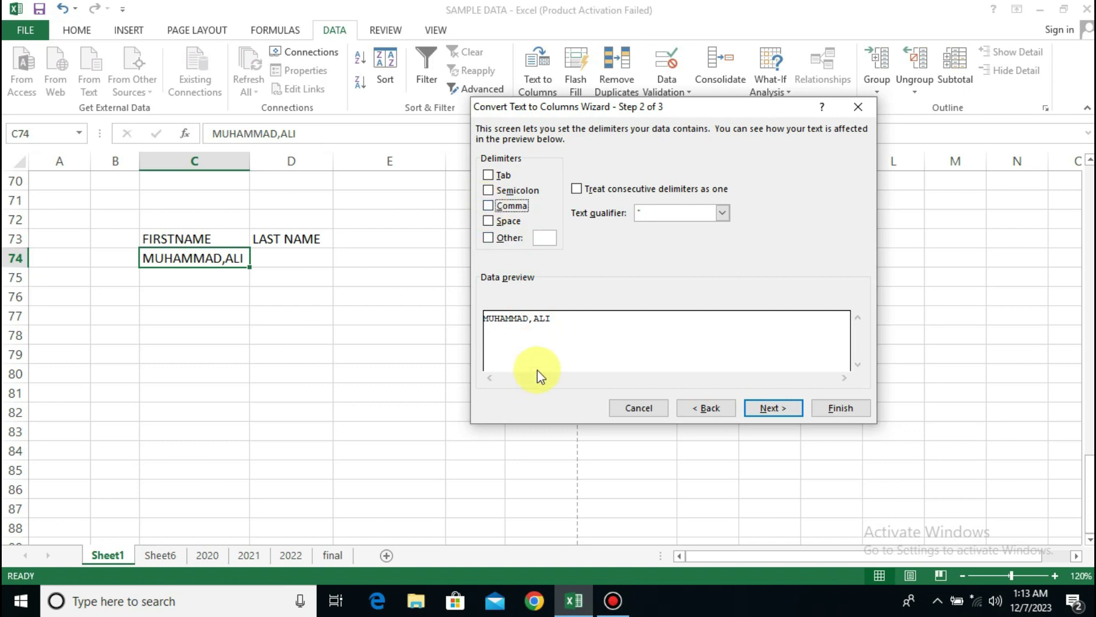
click(490, 206)
click(779, 409)
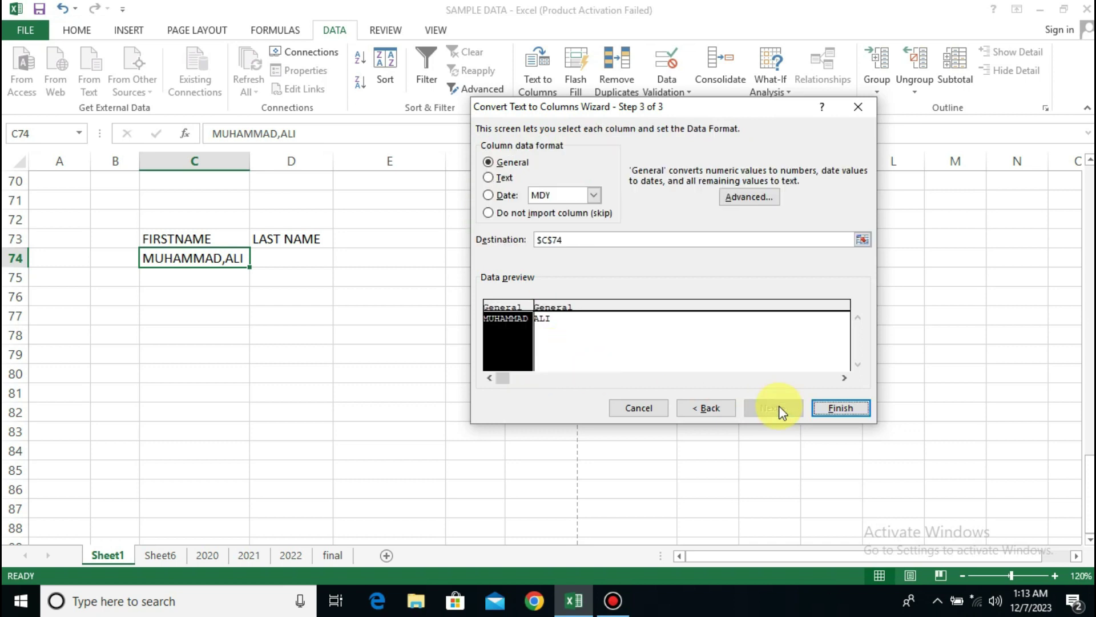
click(839, 408)
Examine the split first and last names in C74 and D74 under their headings
click(265, 294)
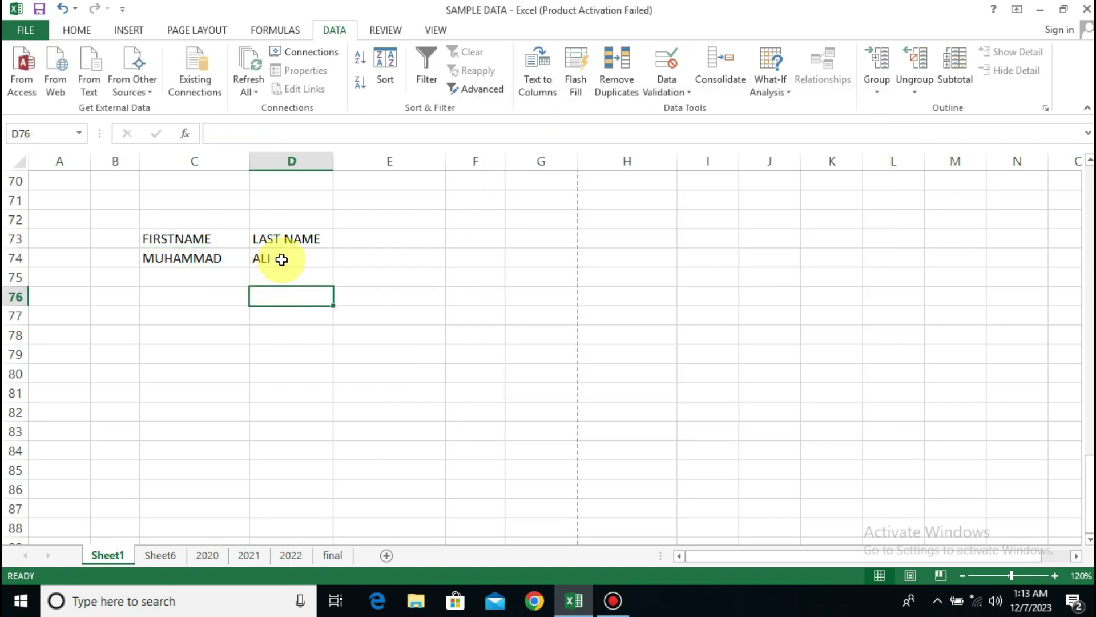
click(282, 258)
click(221, 257)
click(288, 260)
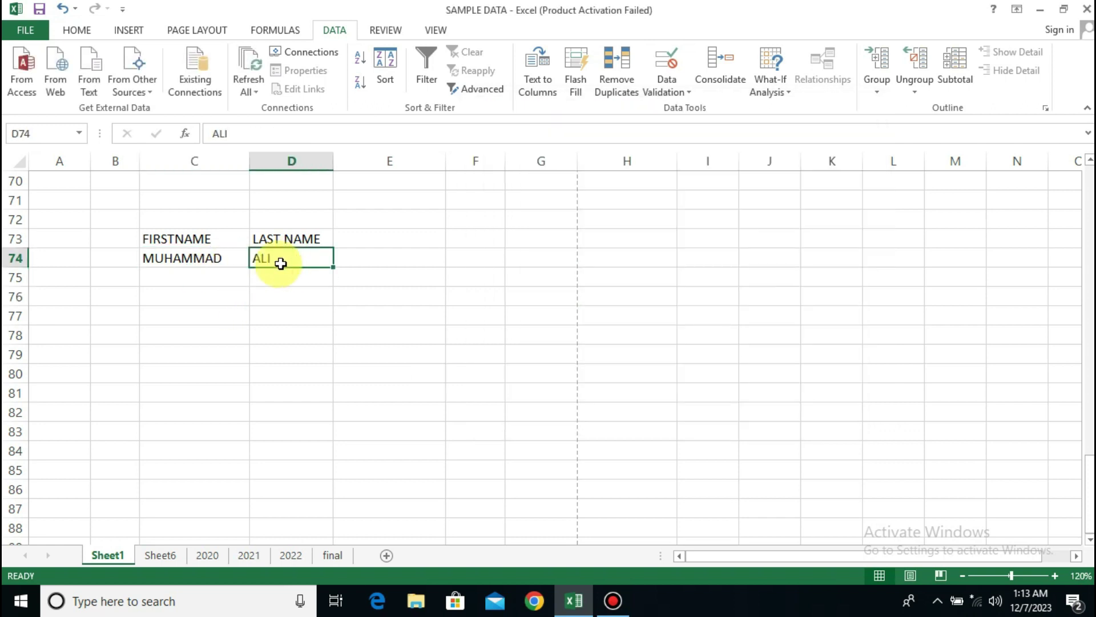
drag(183, 259, 196, 469)
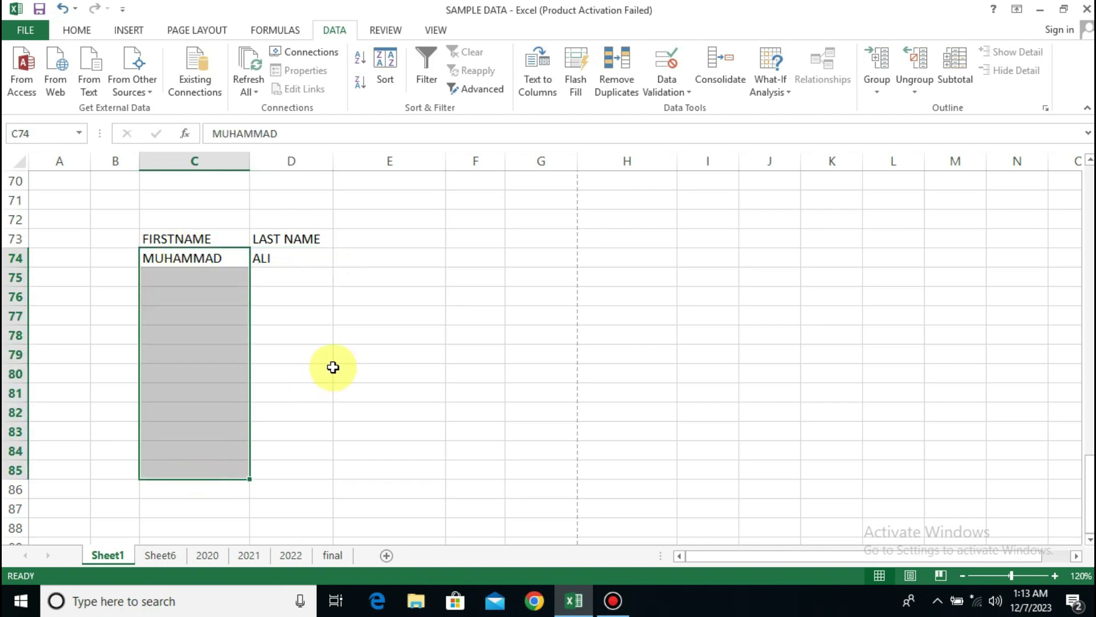
click(265, 295)
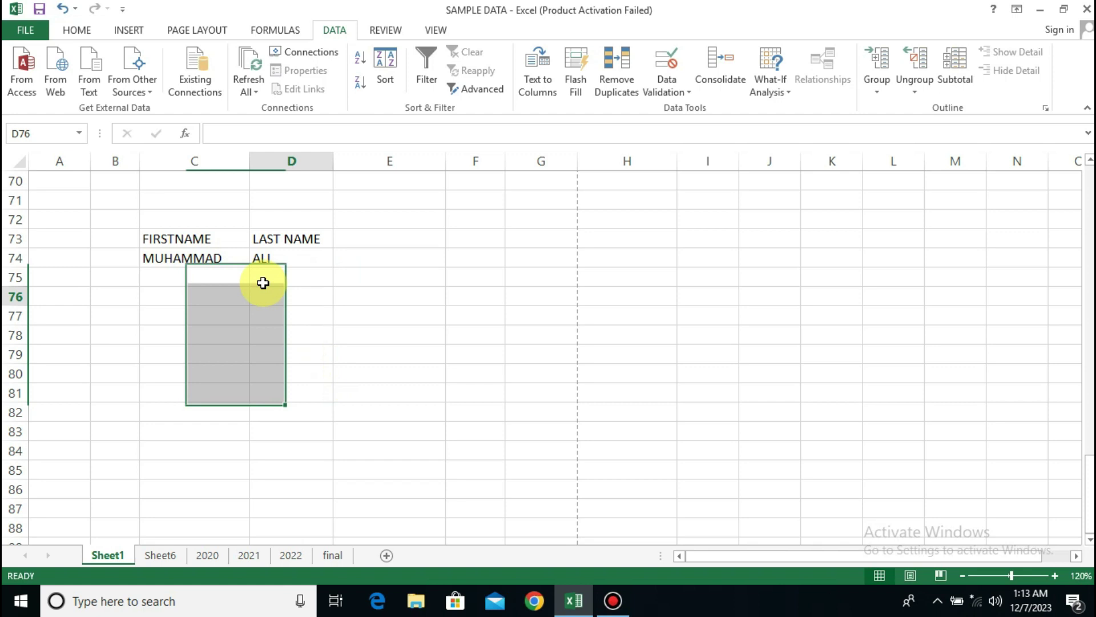
click(227, 260)
click(263, 258)
Clear the headings and the split name from range C72:D75
click(296, 298)
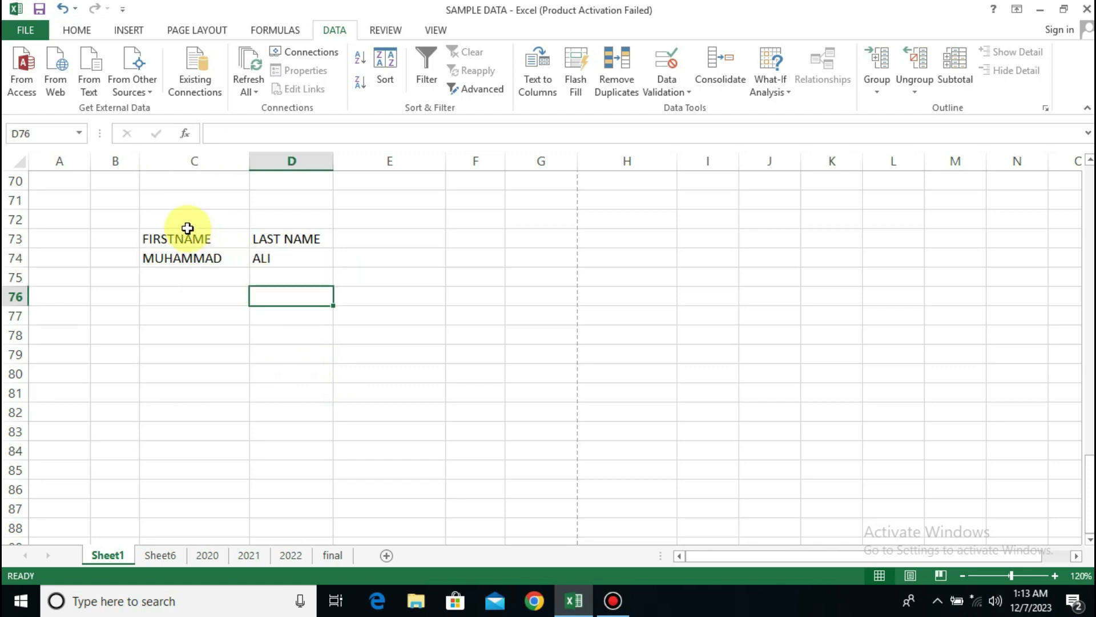
drag(188, 228, 292, 281)
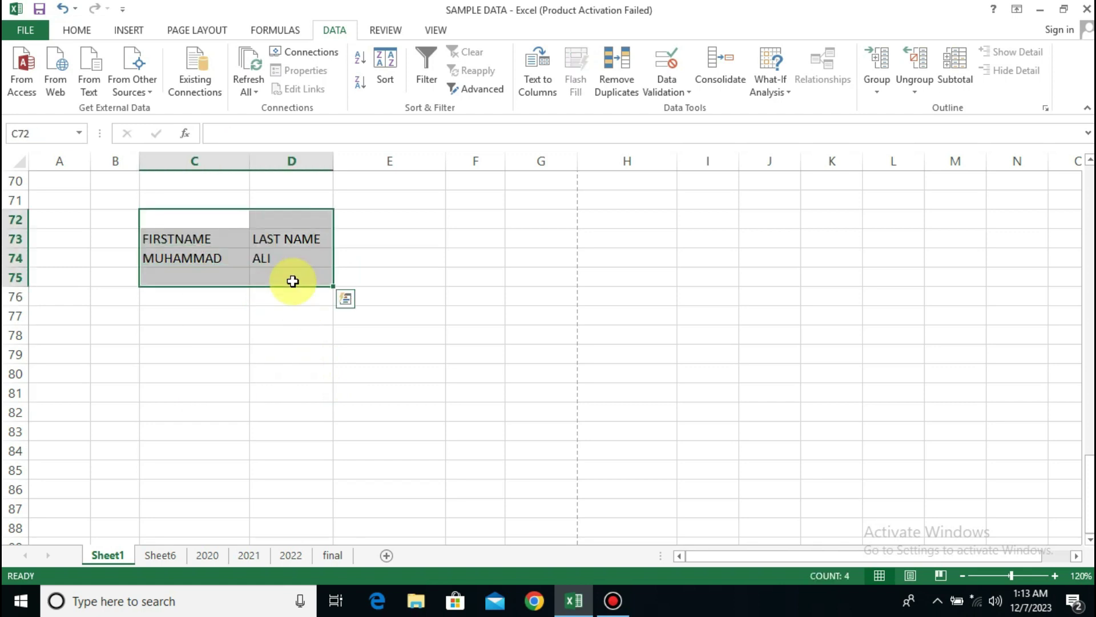
key(Delete)
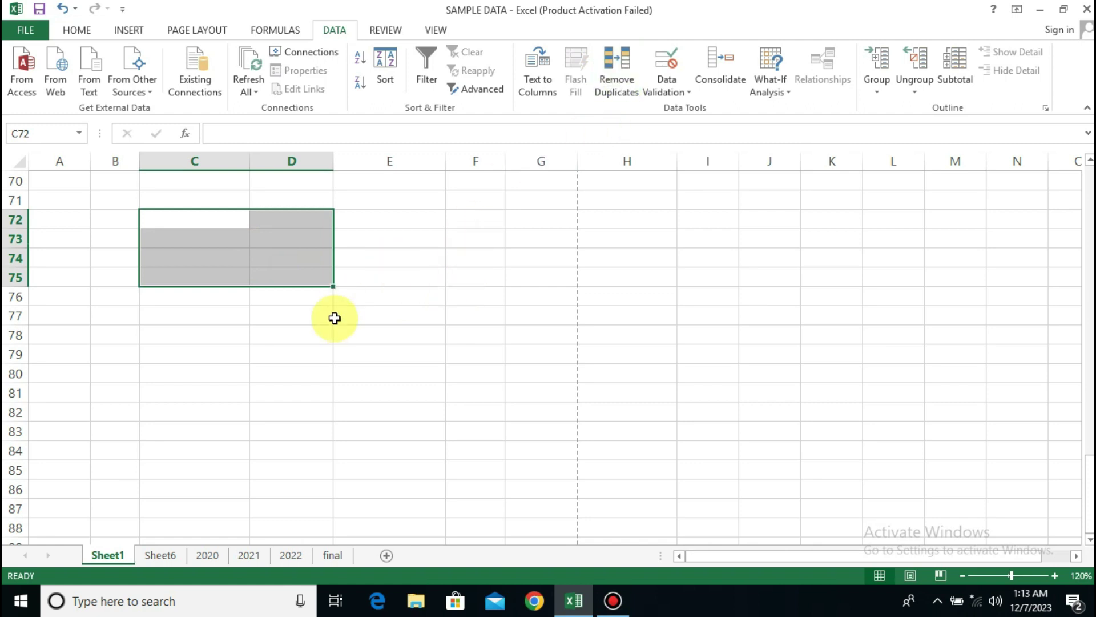
Copy the employee records in E6:I15 and paste them directly below the table, starting at E16
scroll(269, 340, up, 16)
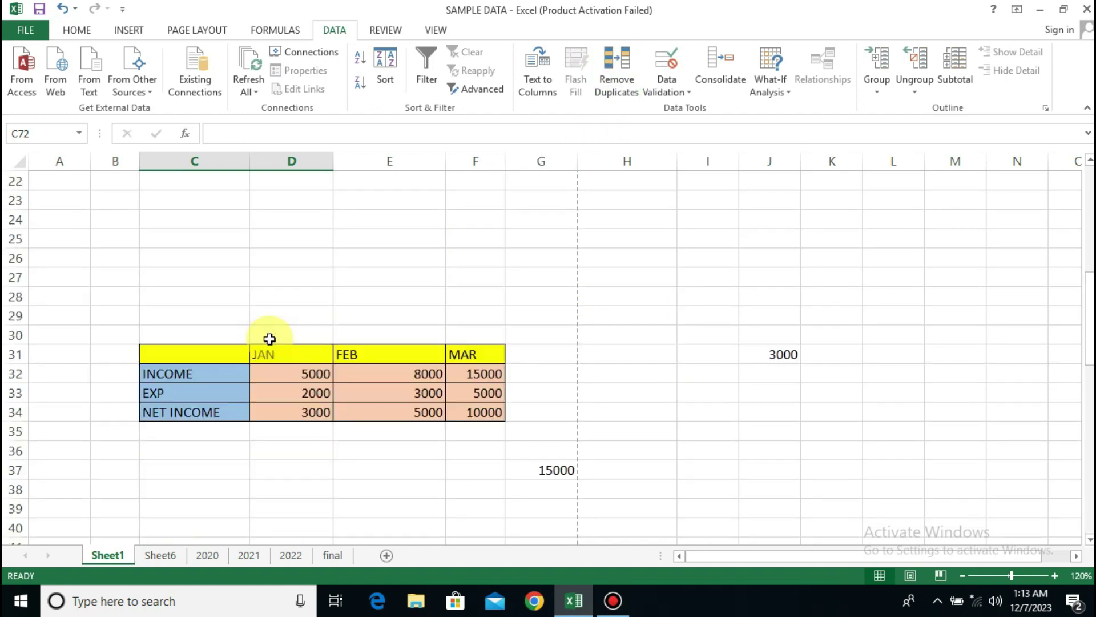
scroll(269, 339, up, 7)
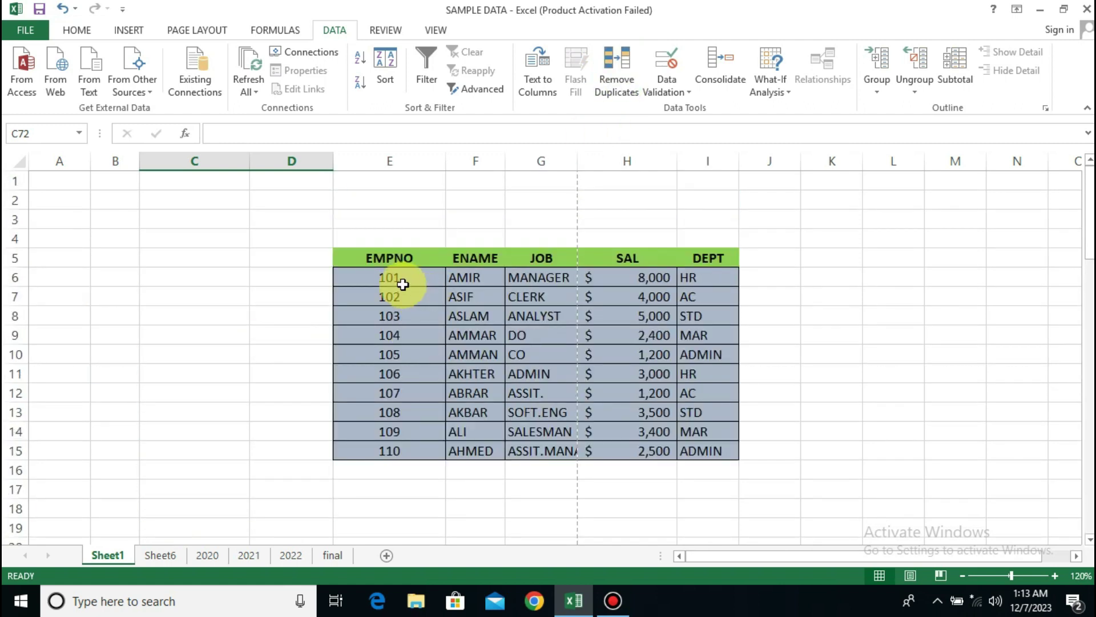
drag(399, 276, 711, 447)
key(ctrl+c)
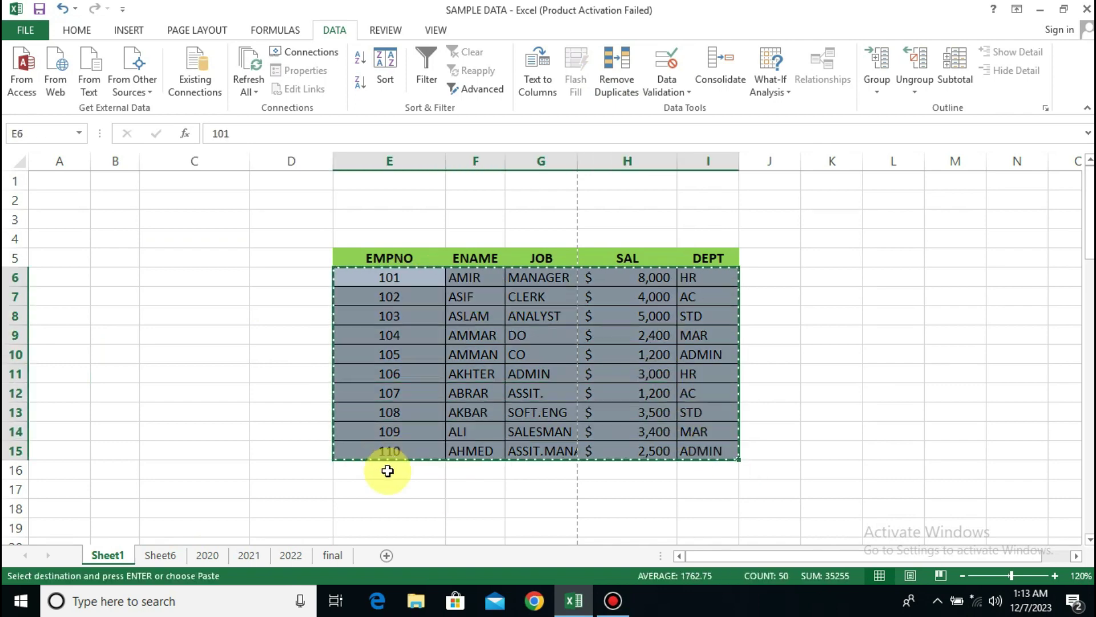
click(386, 470)
key(ctrl+v)
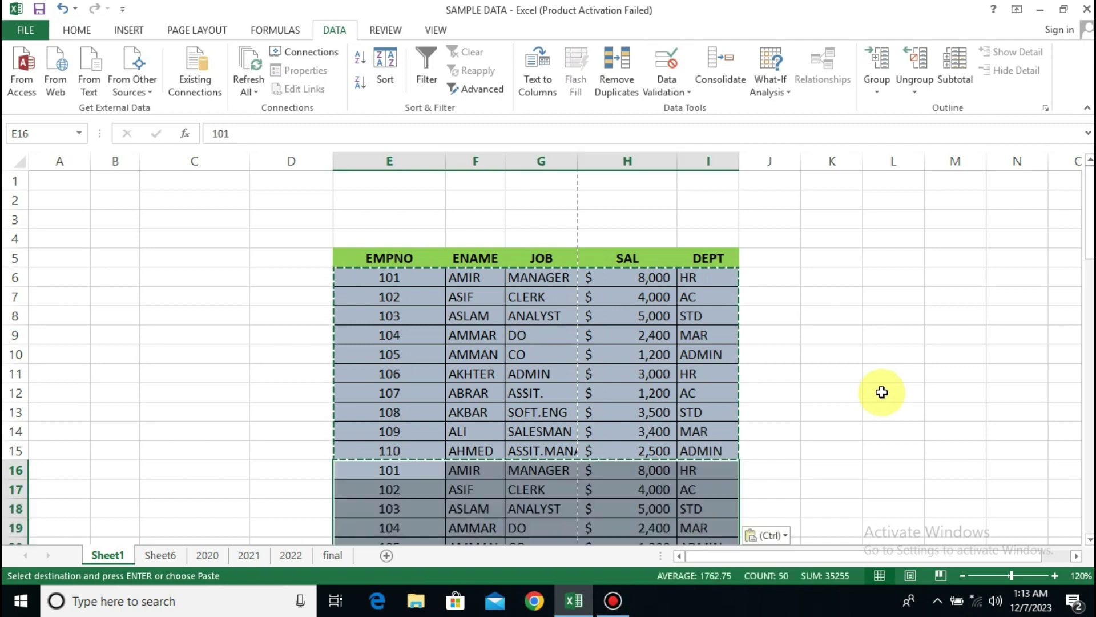
click(876, 391)
key(Escape)
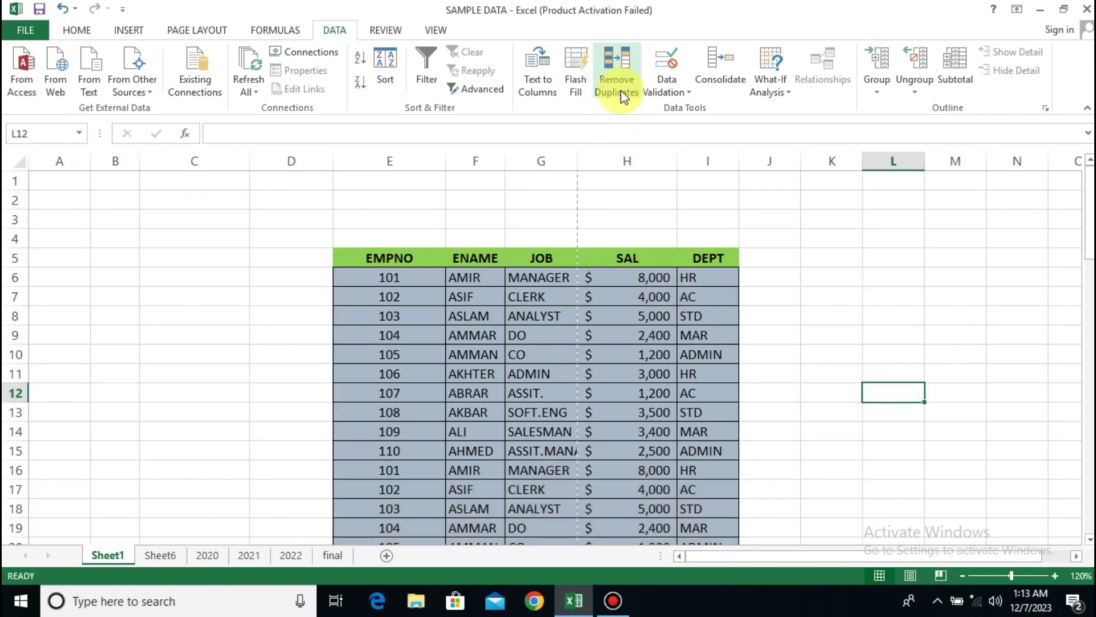
Start Remove Duplicates on the employee table and unselect all of its columns
click(398, 261)
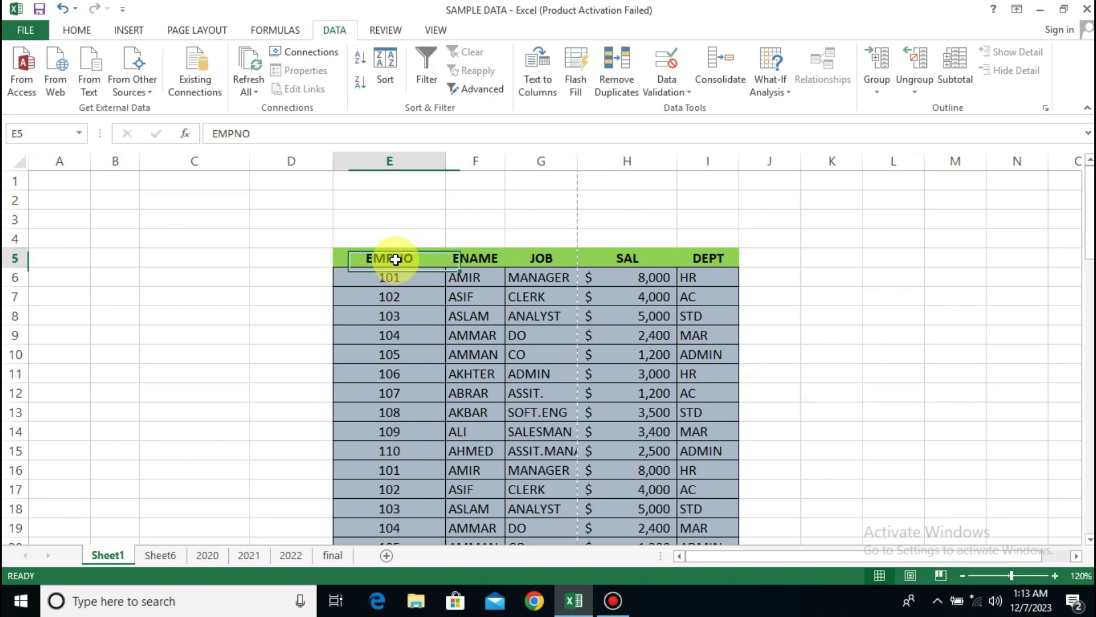
click(623, 91)
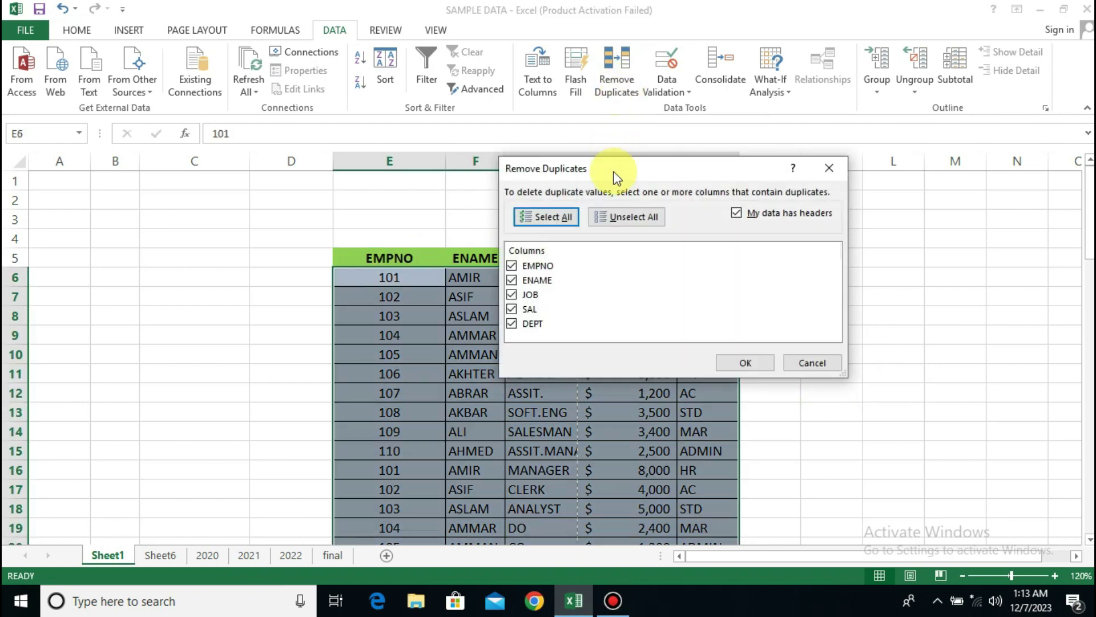
drag(602, 171, 242, 218)
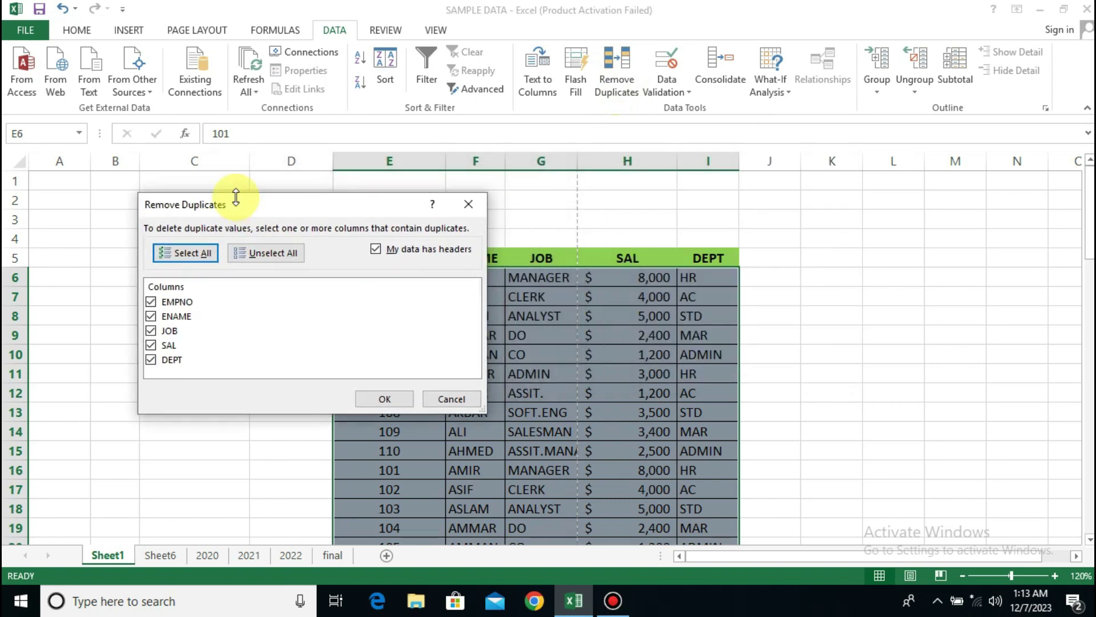
click(276, 253)
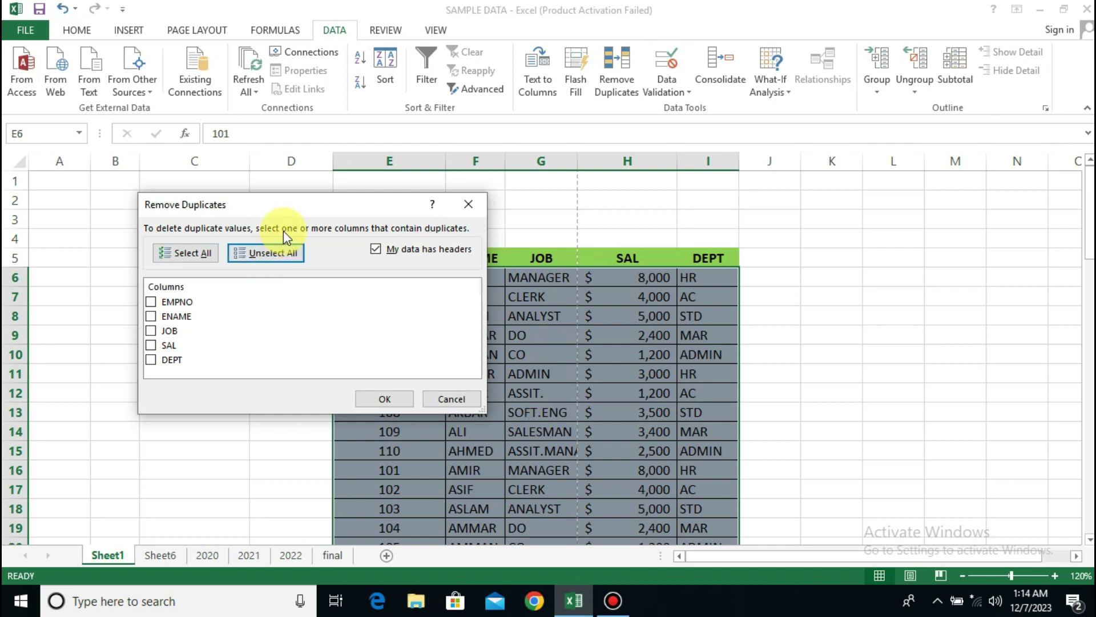
mouse_move(287, 209)
mouse_down()
mouse_move(288, 181)
mouse_move(280, 203)
mouse_up()
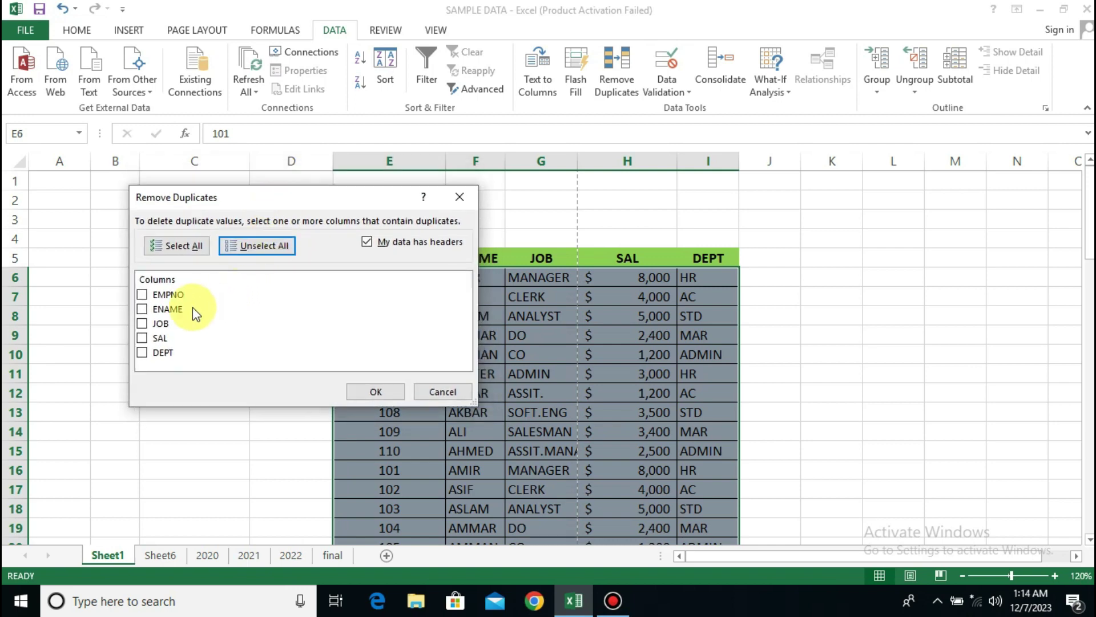
Remove the duplicate employee records by comparing only the EMPNO column, with headers included
click(143, 309)
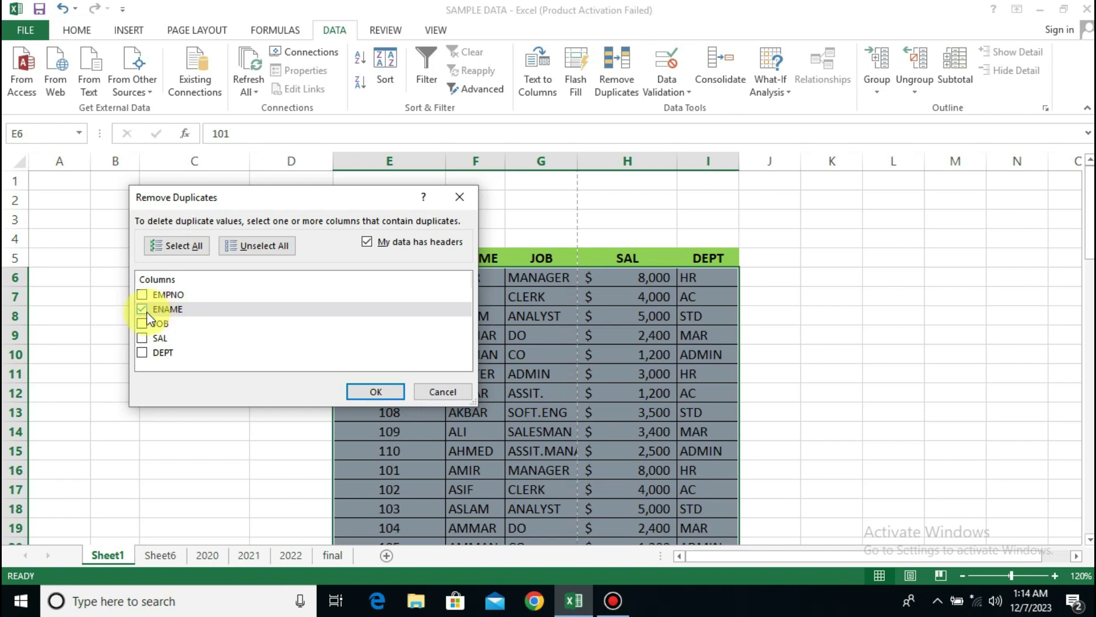
click(142, 310)
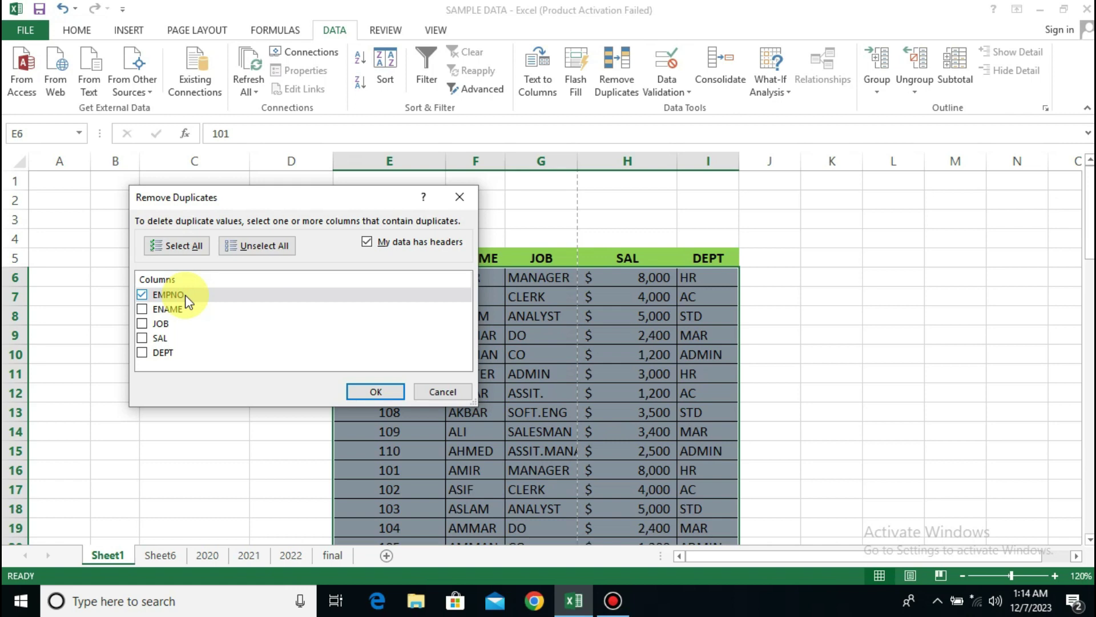
click(362, 390)
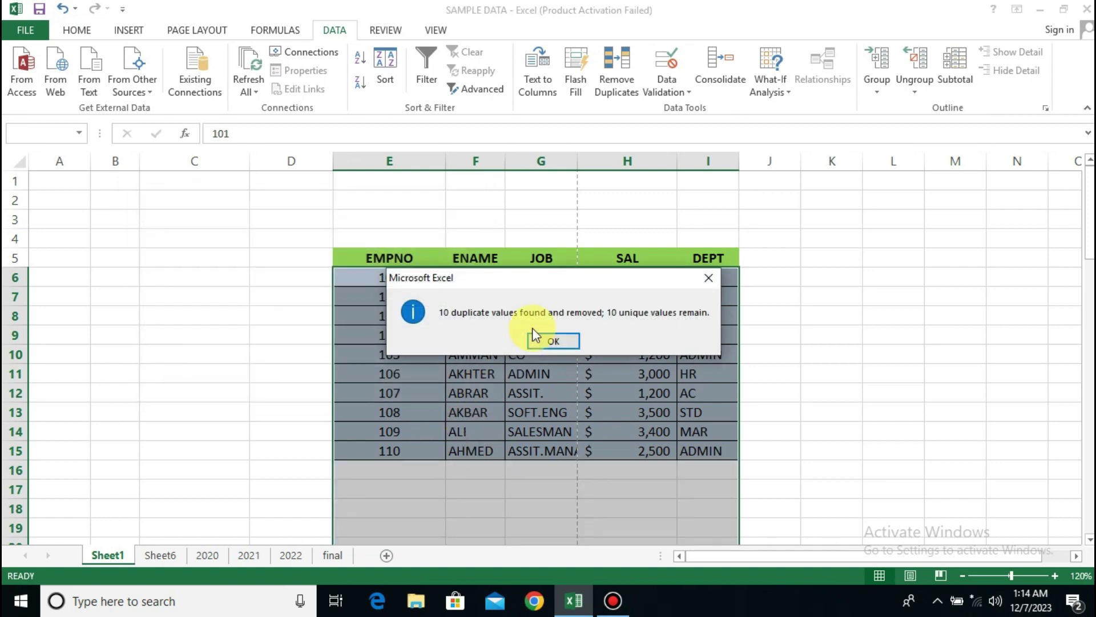
drag(525, 274, 375, 181)
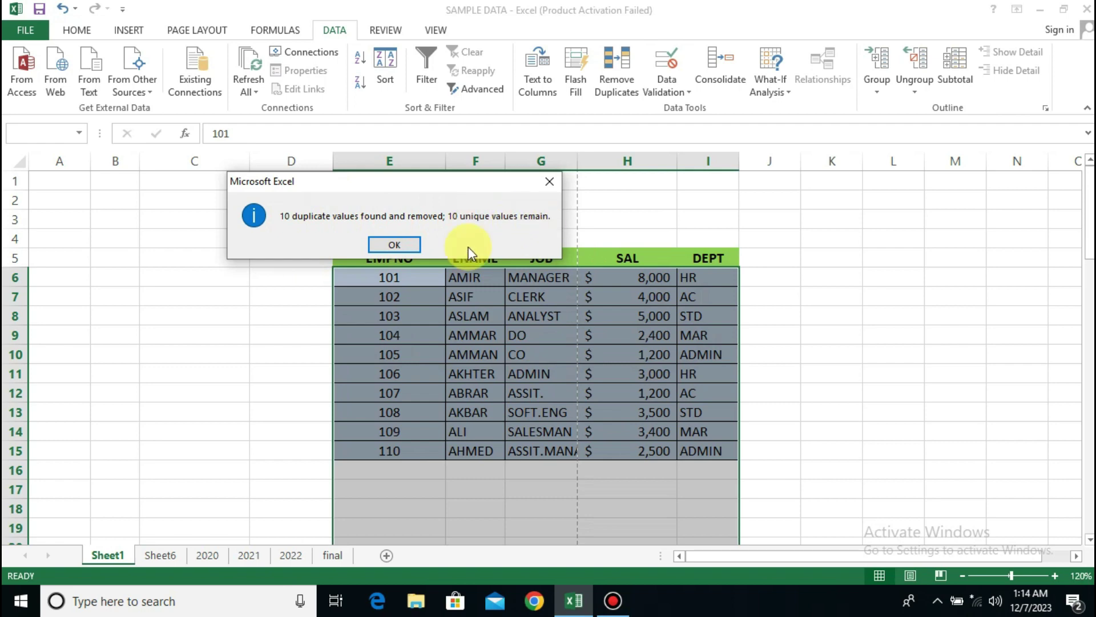
click(394, 244)
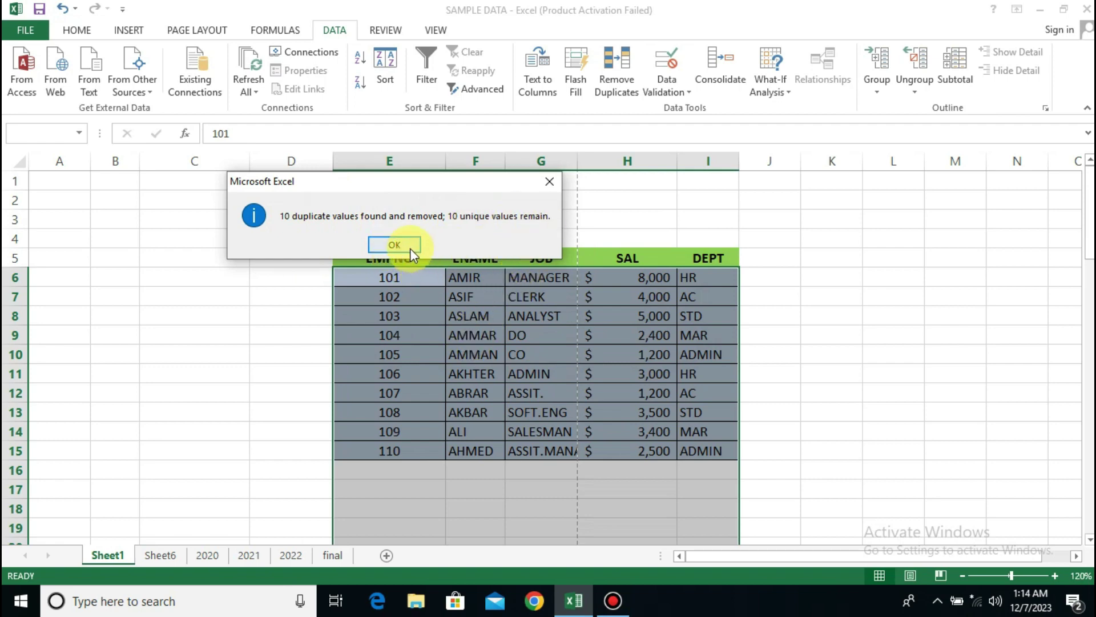
click(531, 274)
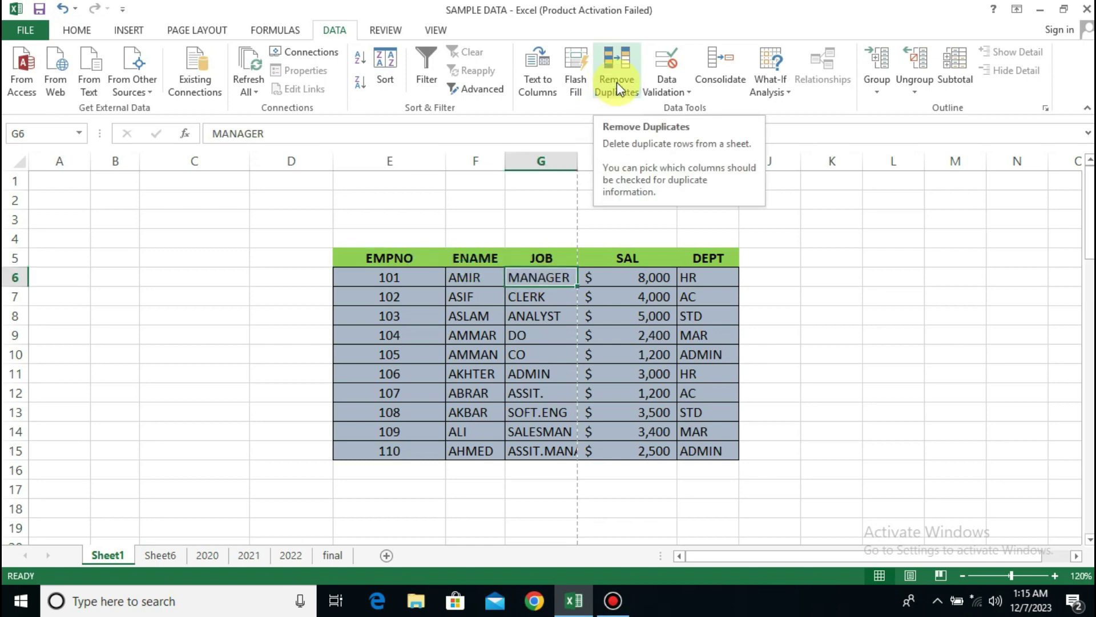
mouse_move(583, 6)
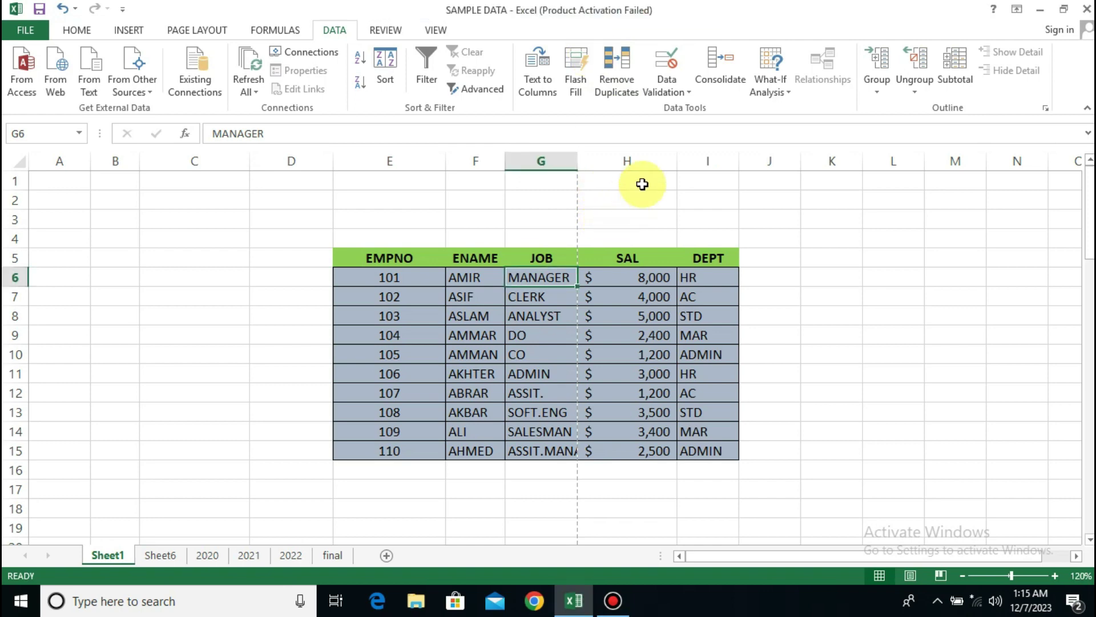
Switch to Sheet6 and clear the contents of all its cells
click(682, 91)
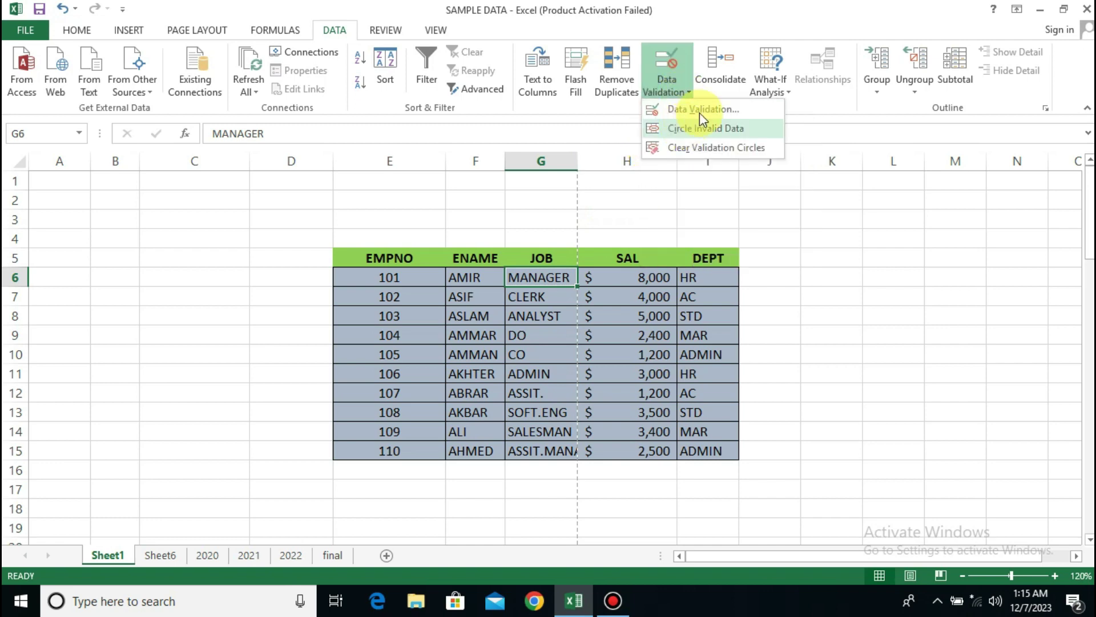
click(787, 226)
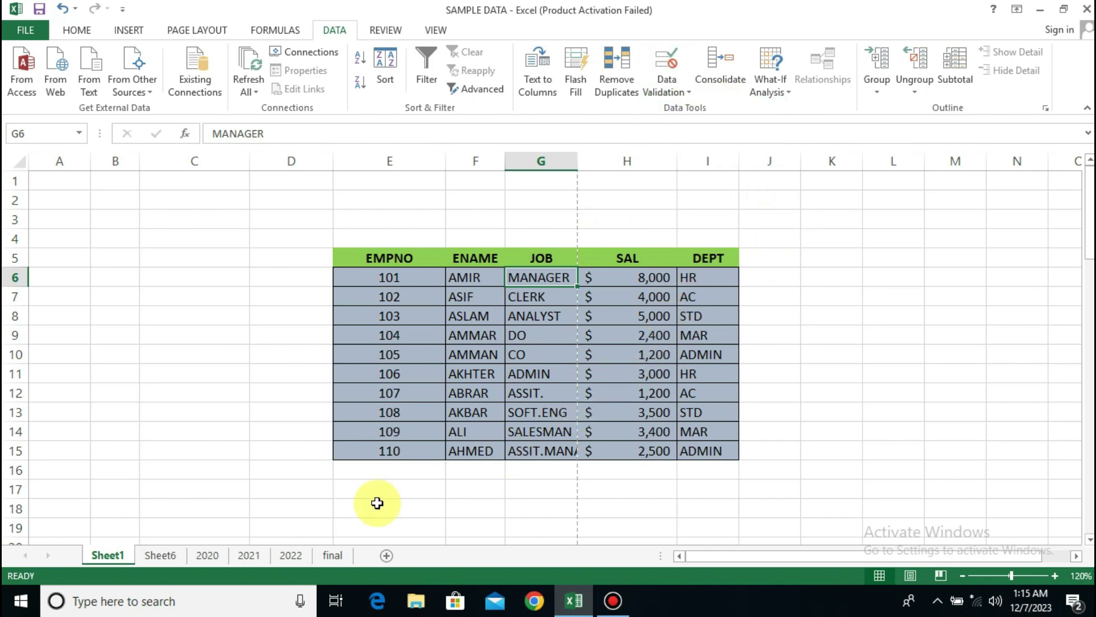
click(160, 553)
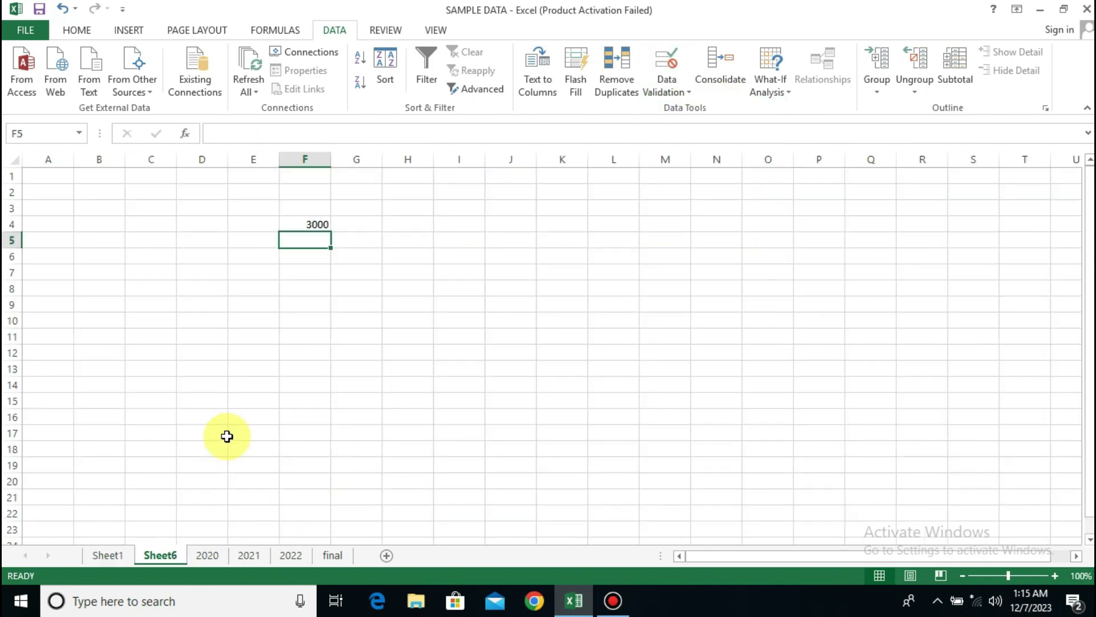
key(ctrl+a)
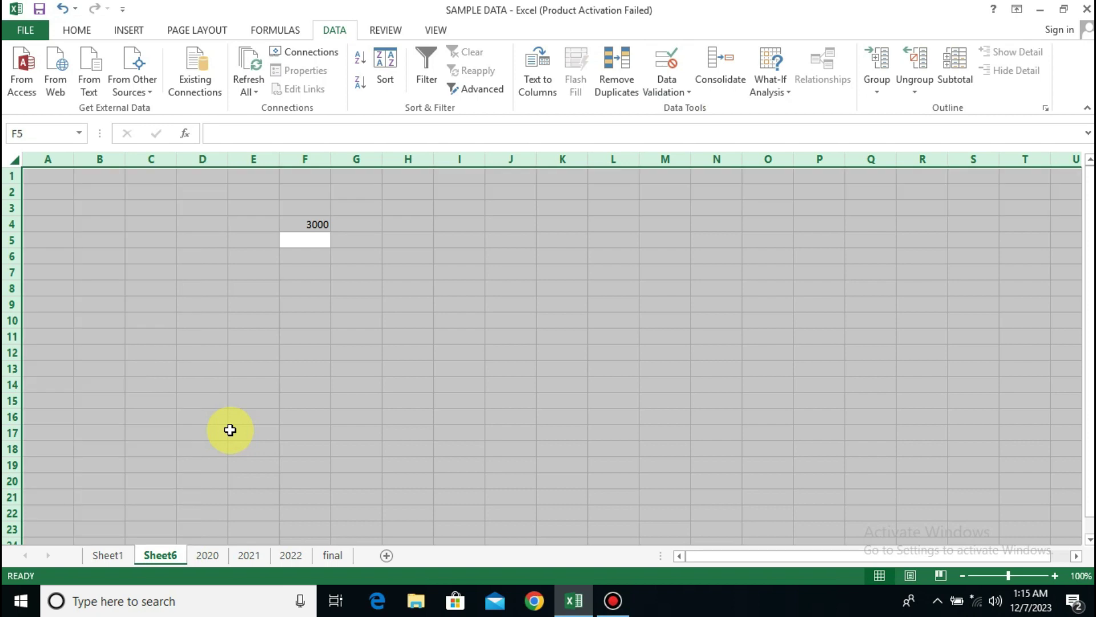
key(Delete)
click(230, 430)
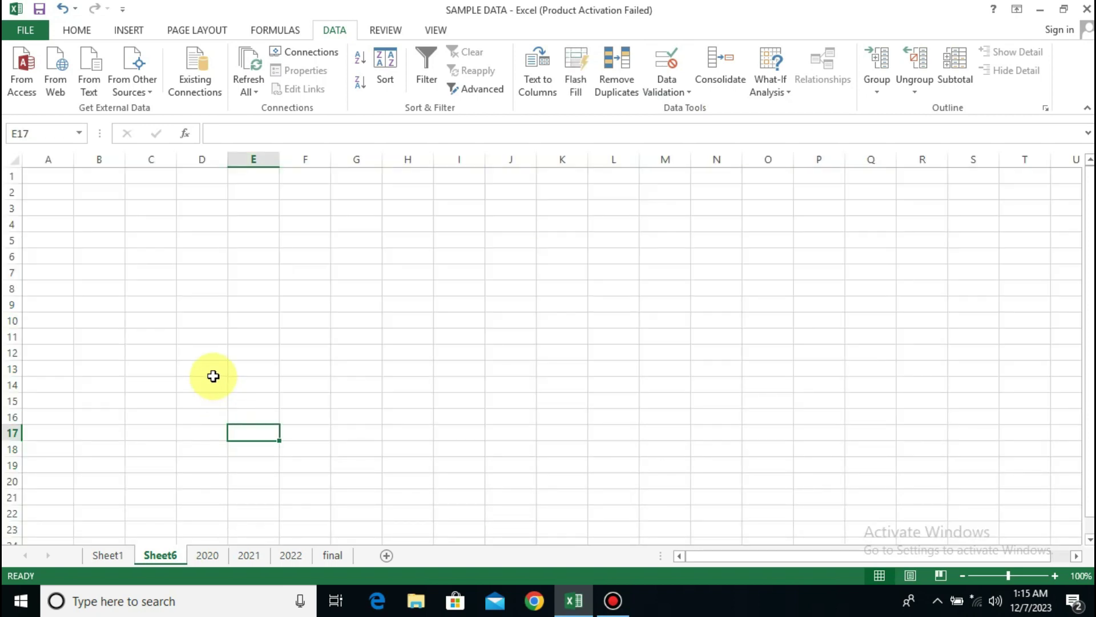
Start a data validation rule for all cells of Sheet6 that allows whole numbers
key(ctrl+a)
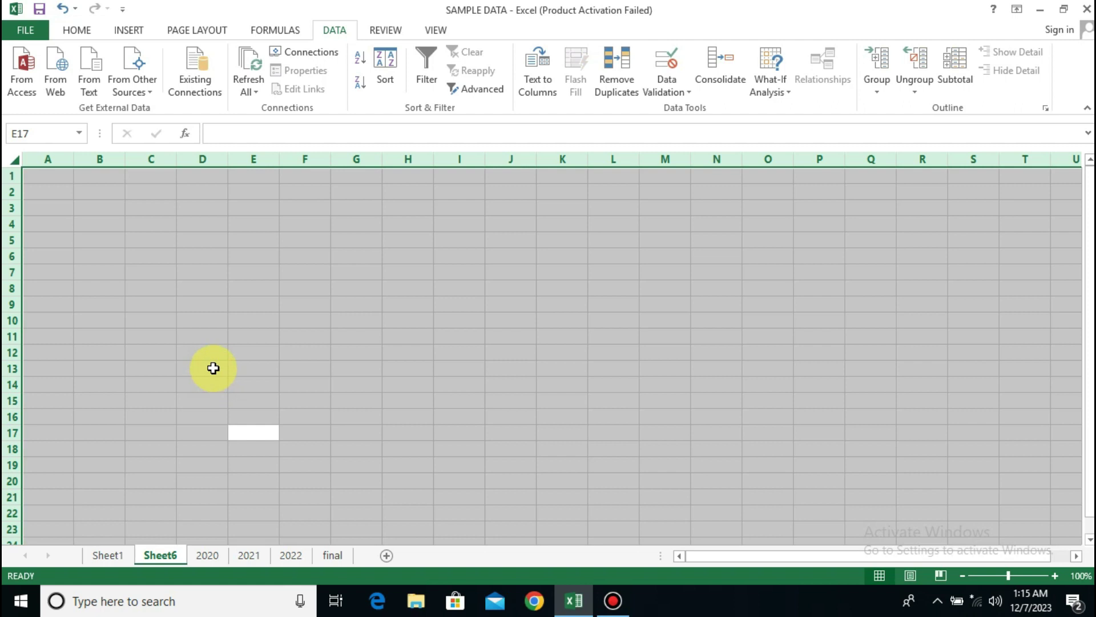
click(230, 338)
drag(48, 177, 703, 403)
click(537, 435)
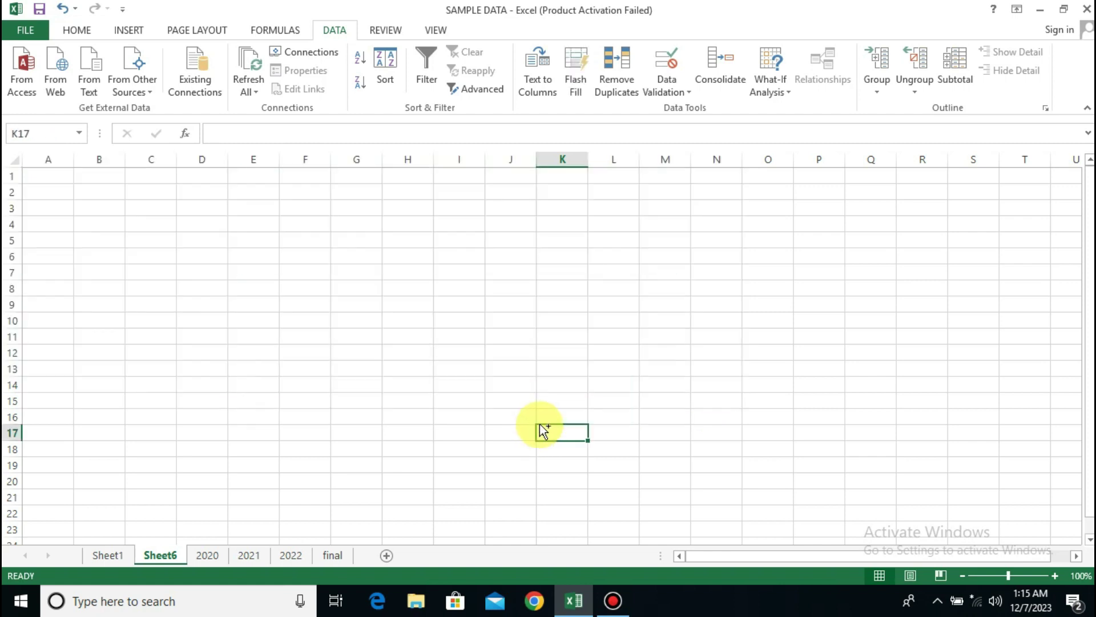
key(ctrl+a)
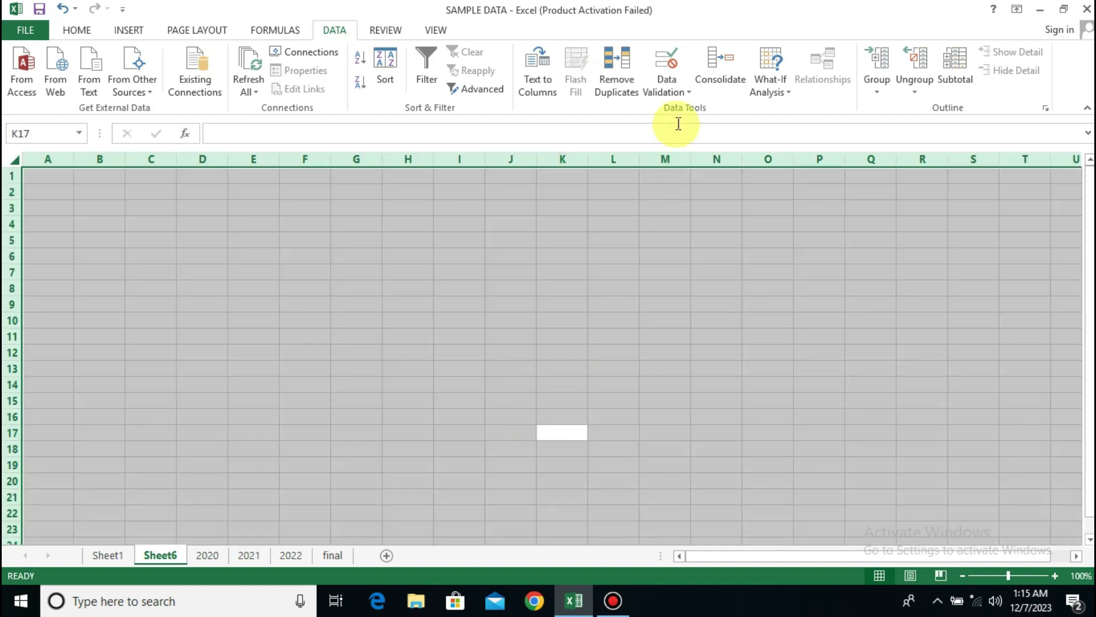
click(690, 94)
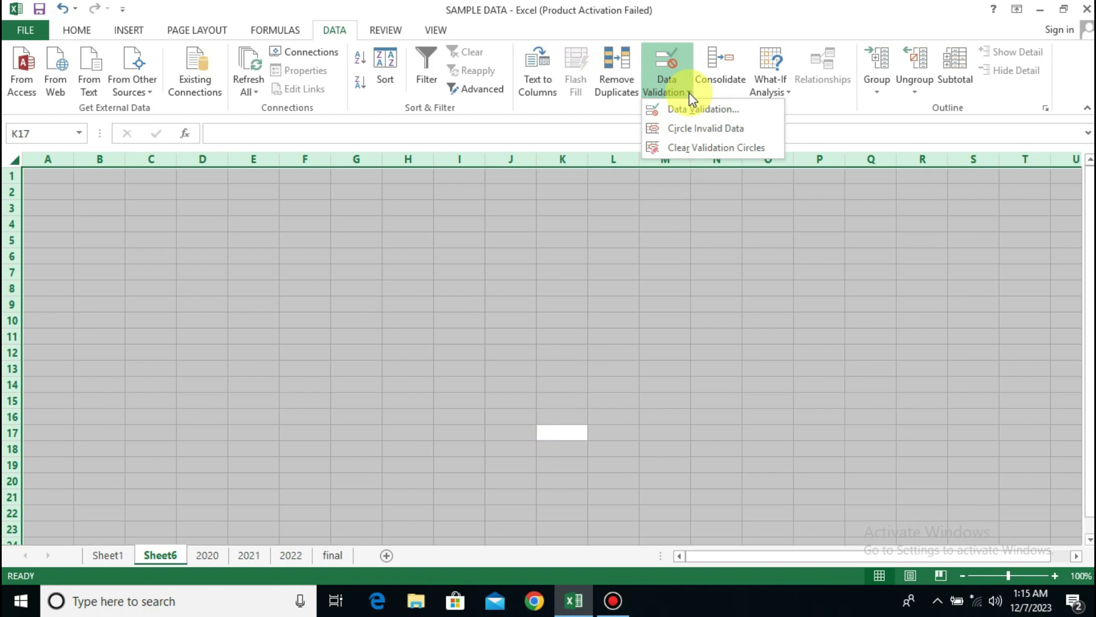
click(697, 109)
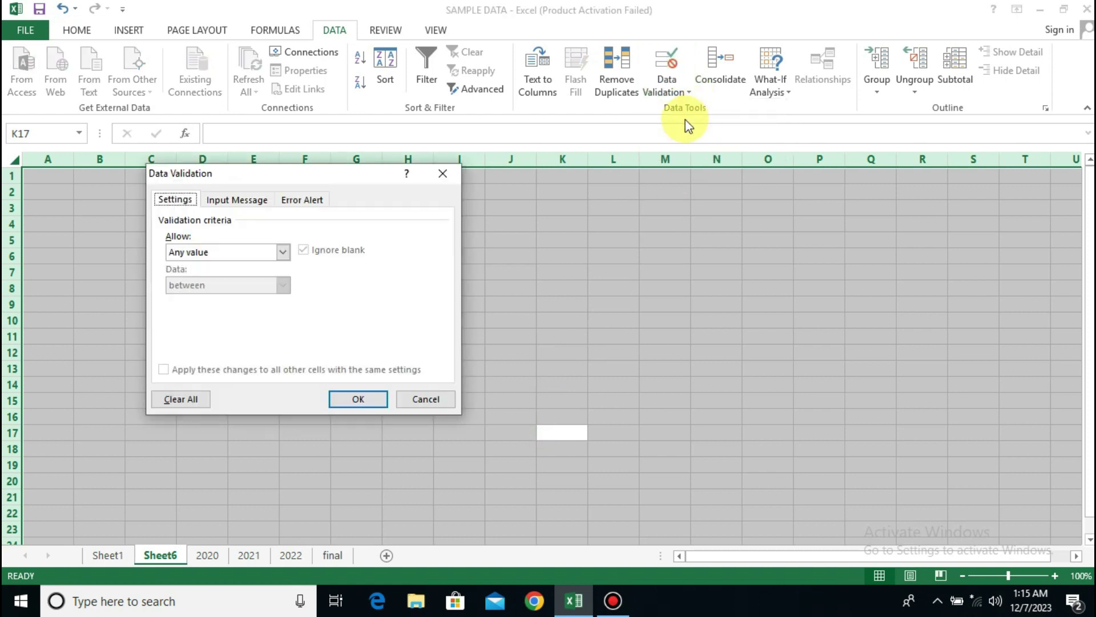
drag(325, 175, 648, 176)
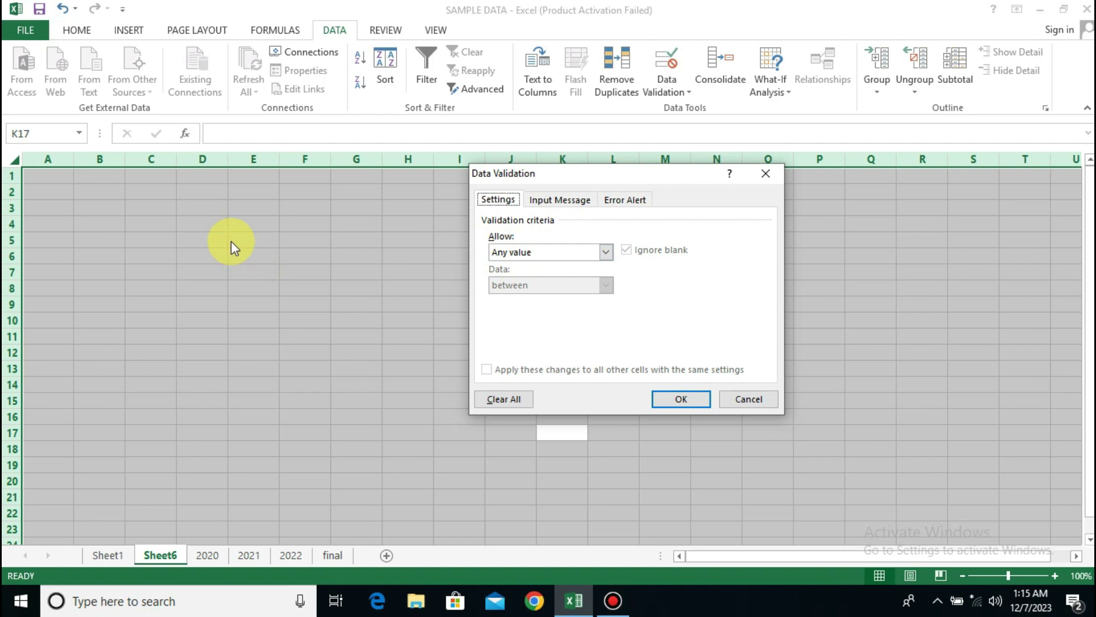
click(606, 253)
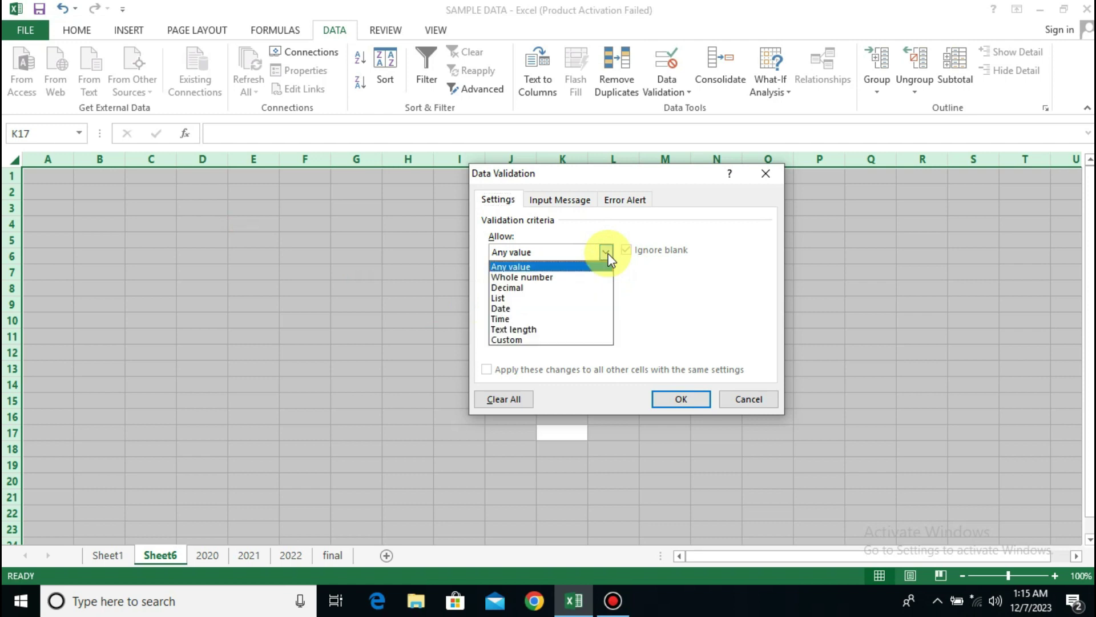
click(563, 277)
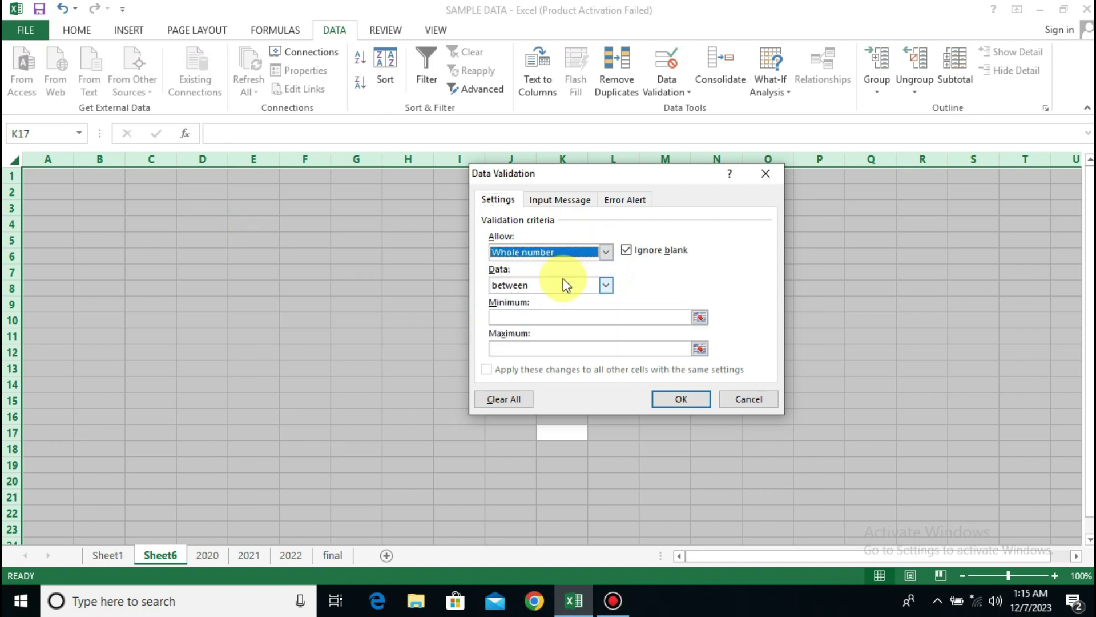
Limit the validation rule to values between a minimum of 200 and a maximum of 800, and apply it
click(606, 286)
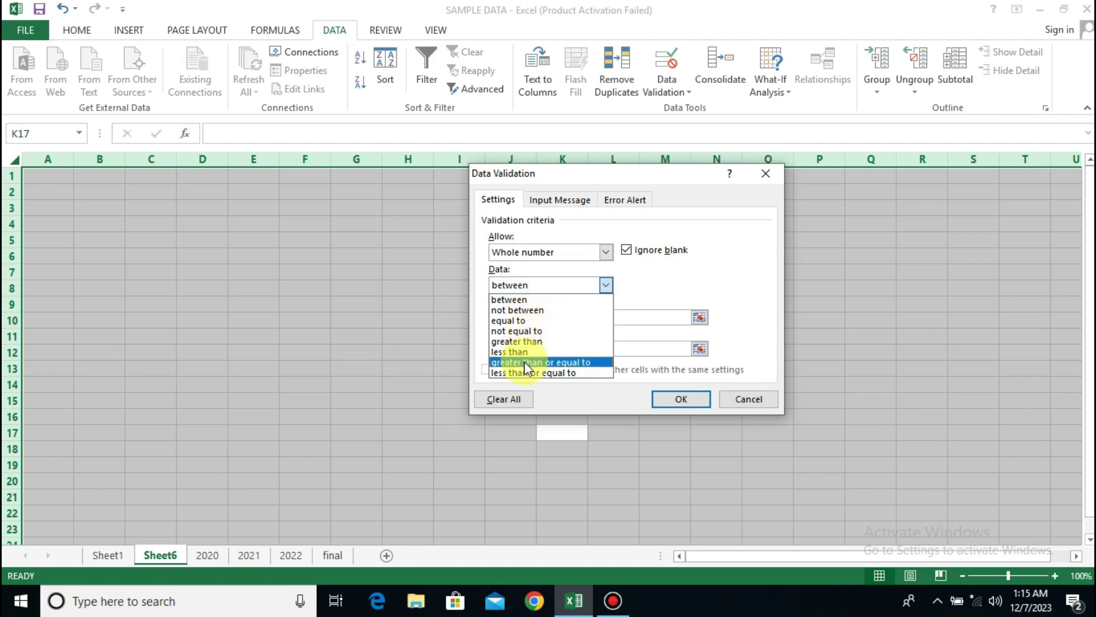
click(536, 317)
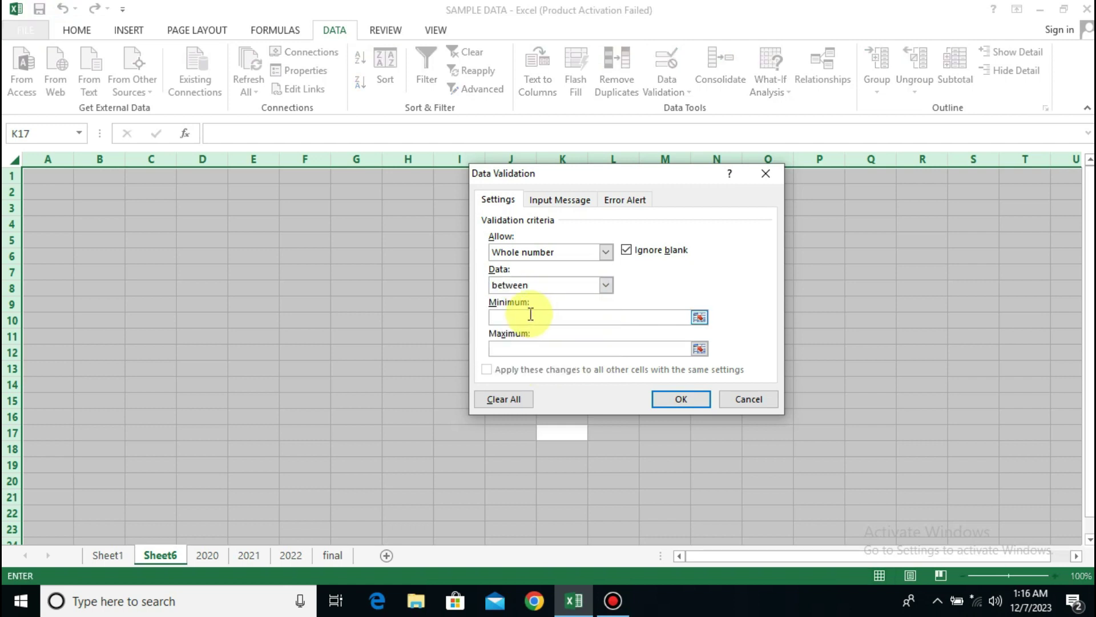
text(200)
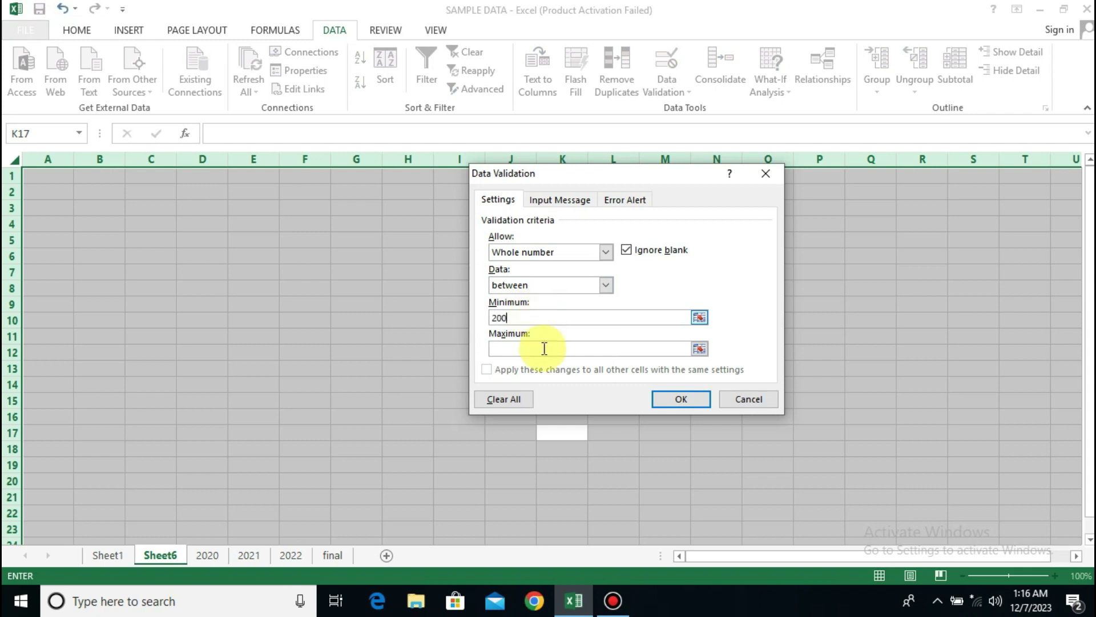
click(544, 349)
text(800)
click(533, 317)
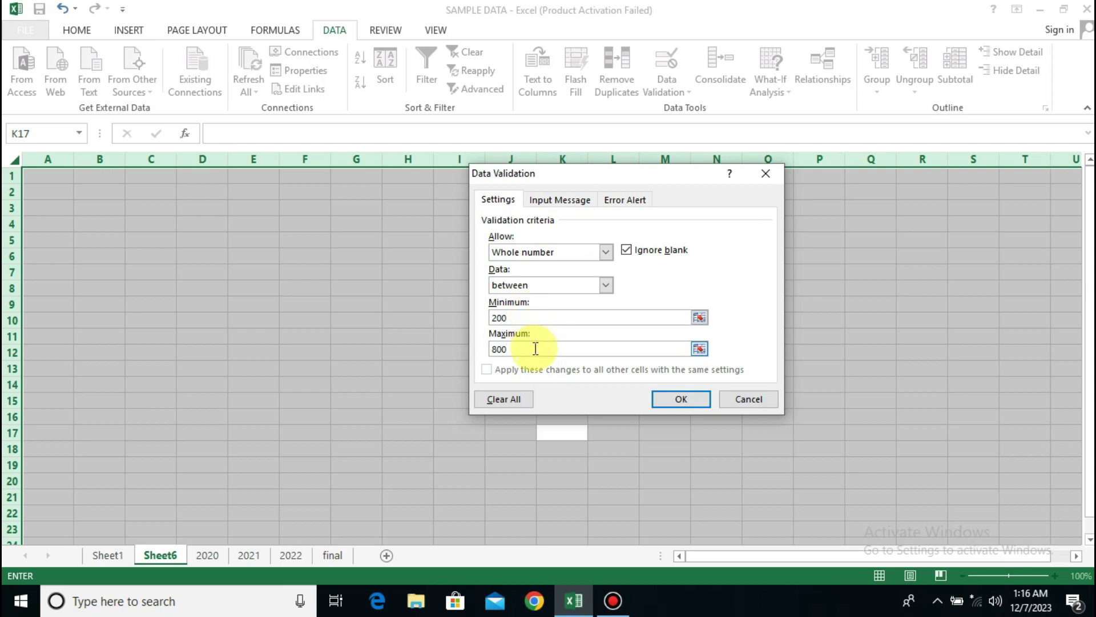
click(536, 348)
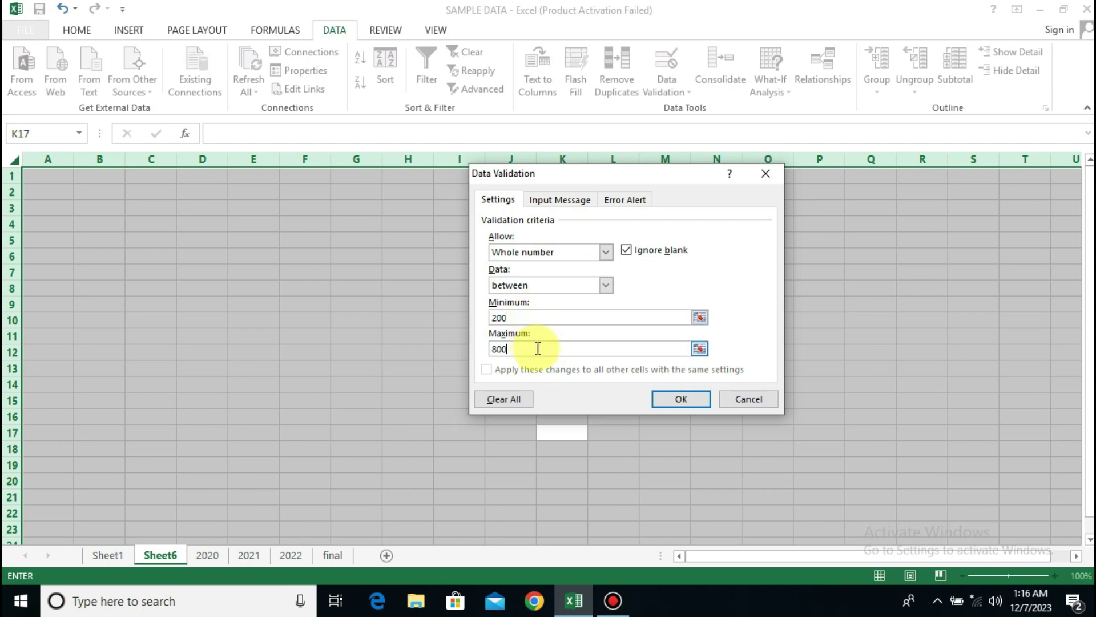
click(679, 399)
Test the validation rule by trying to enter 100 in cell F6, and cancel the entry
click(308, 257)
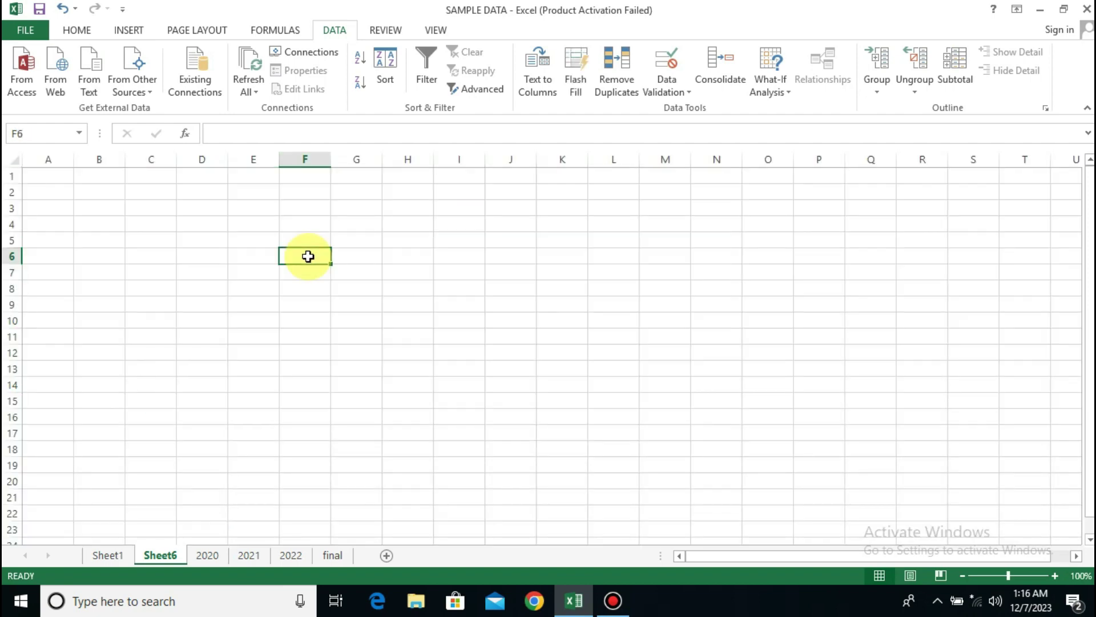
text(100)
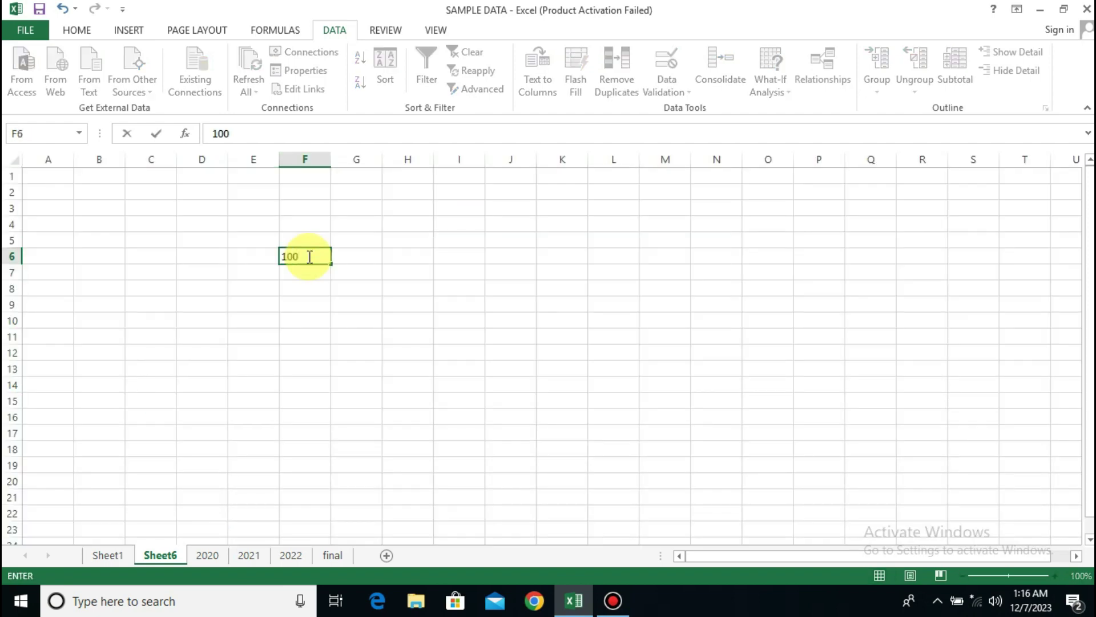
key(Return)
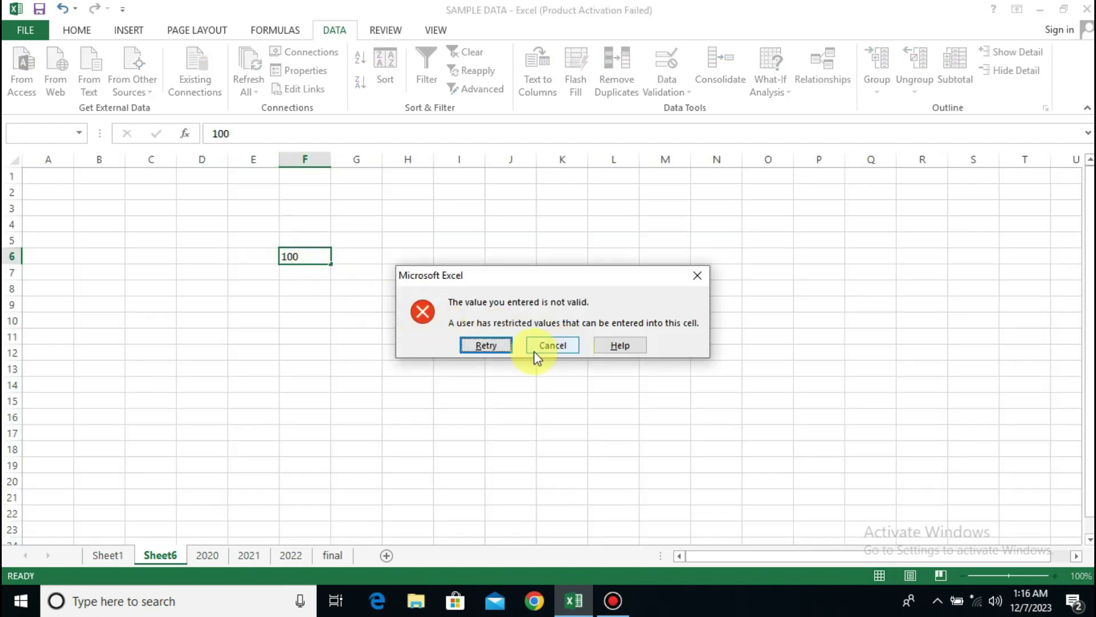
click(573, 345)
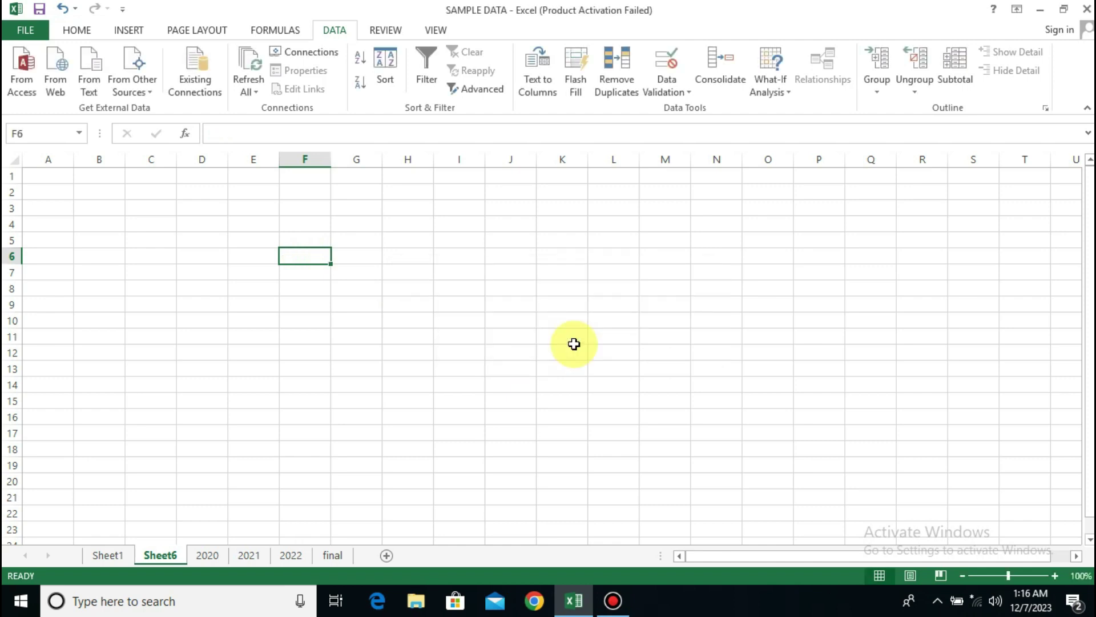
Enter the values 200, 300 and 800 in cells F6 to F8
text(200)
key(Return)
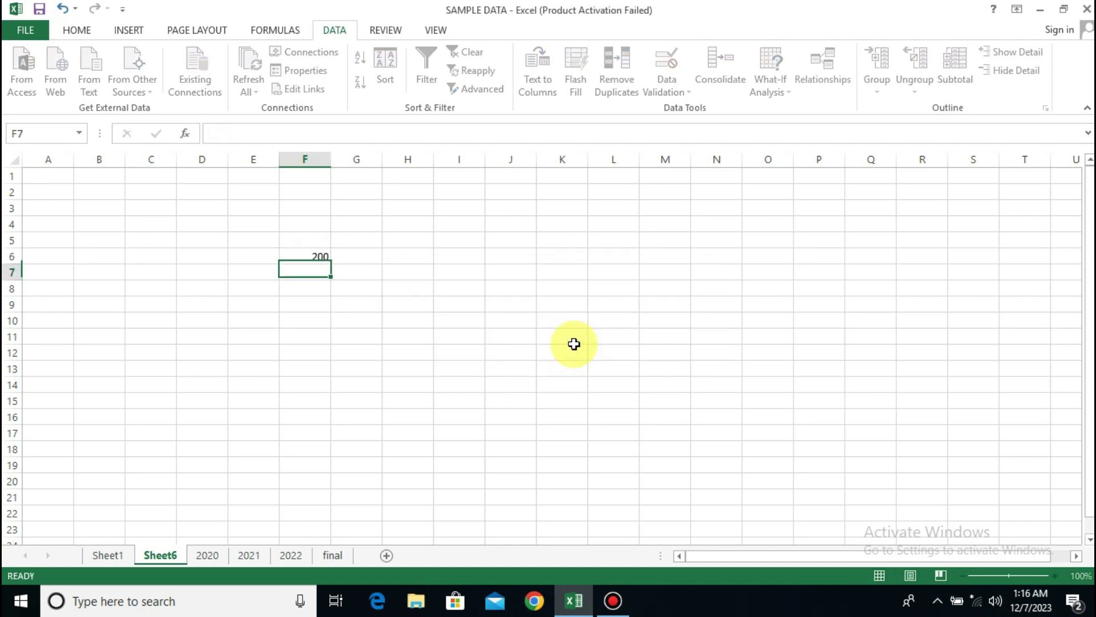
text(300)
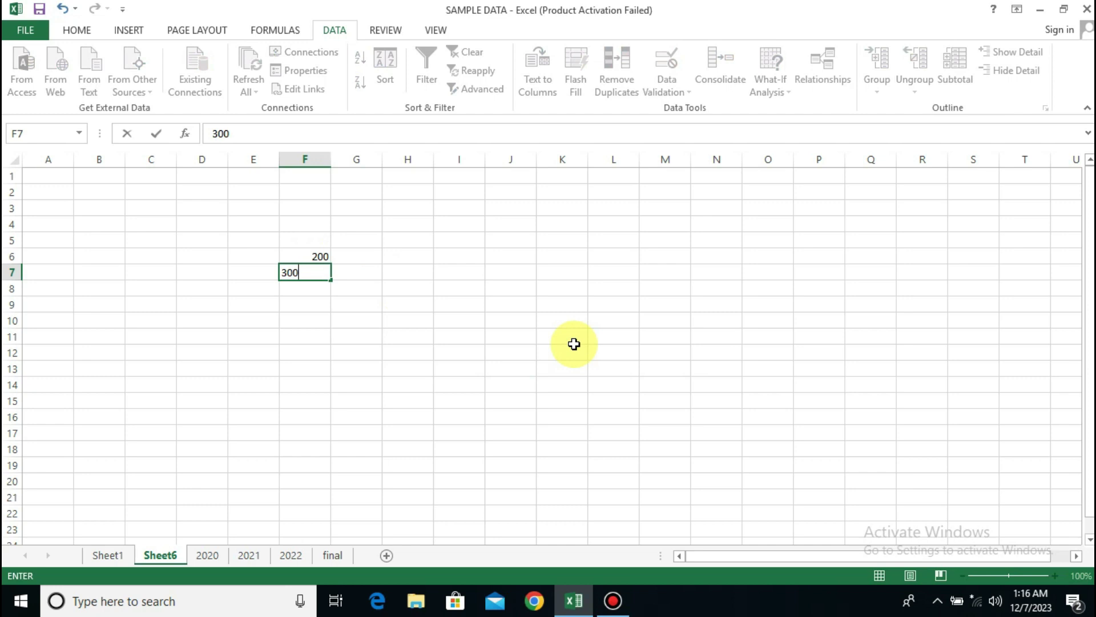
key(Return)
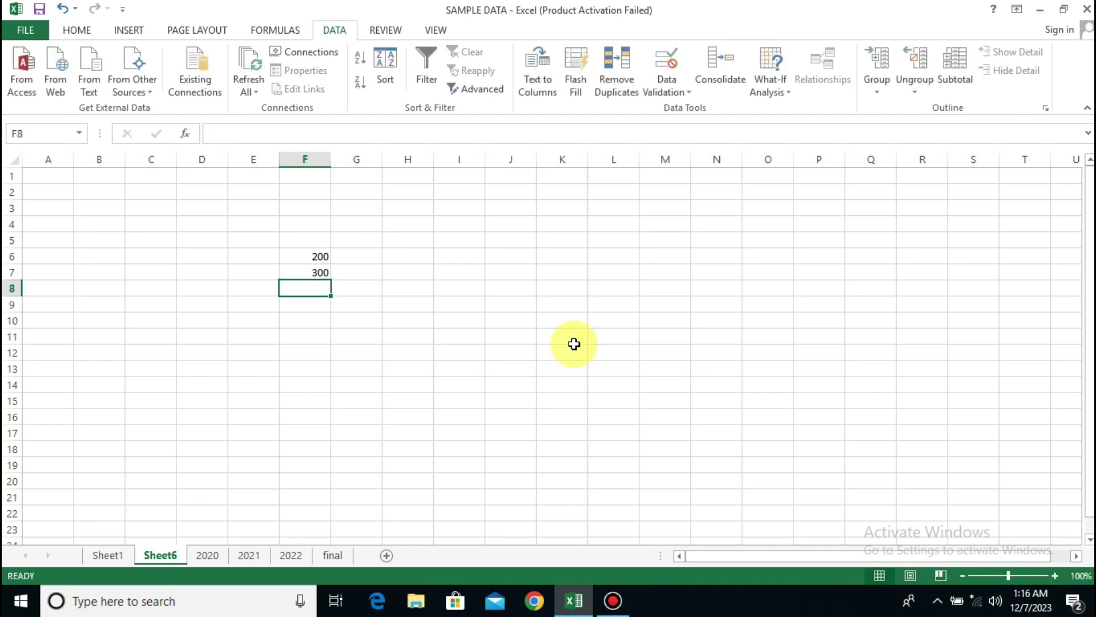
text(800)
key(Return)
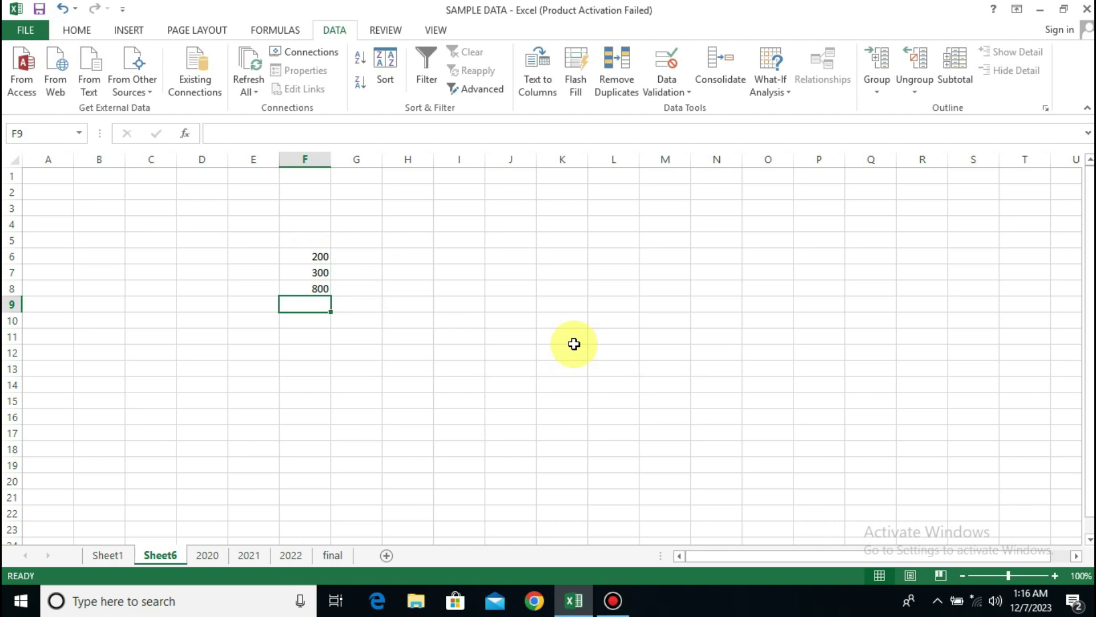
Test the upper limit by trying to enter 900 in cell F9, and cancel the entry
text(900)
key(Return)
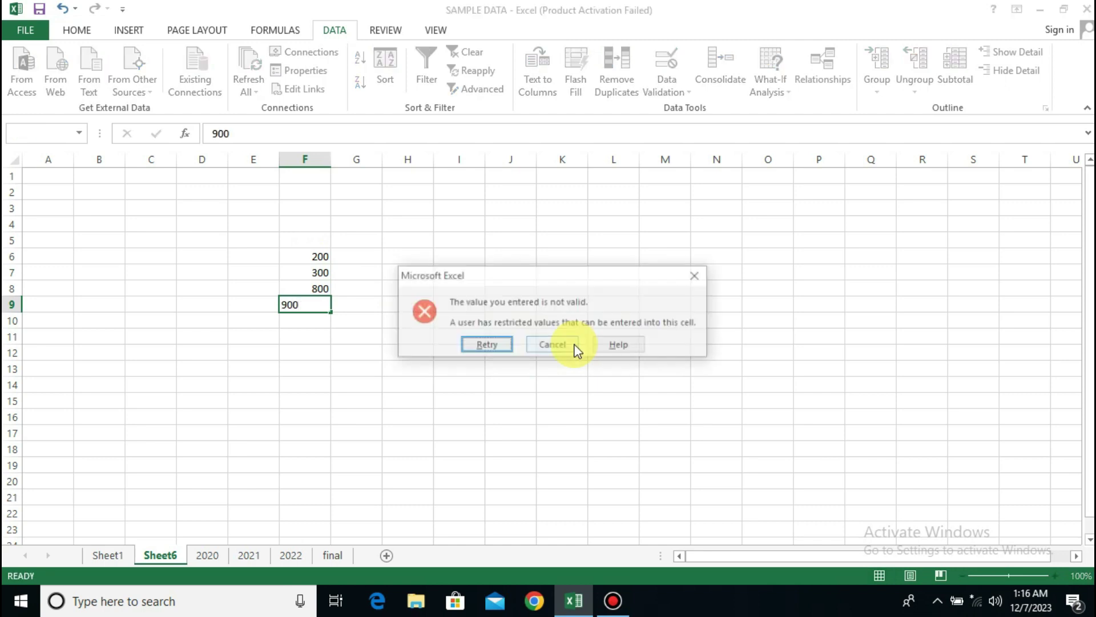
click(552, 345)
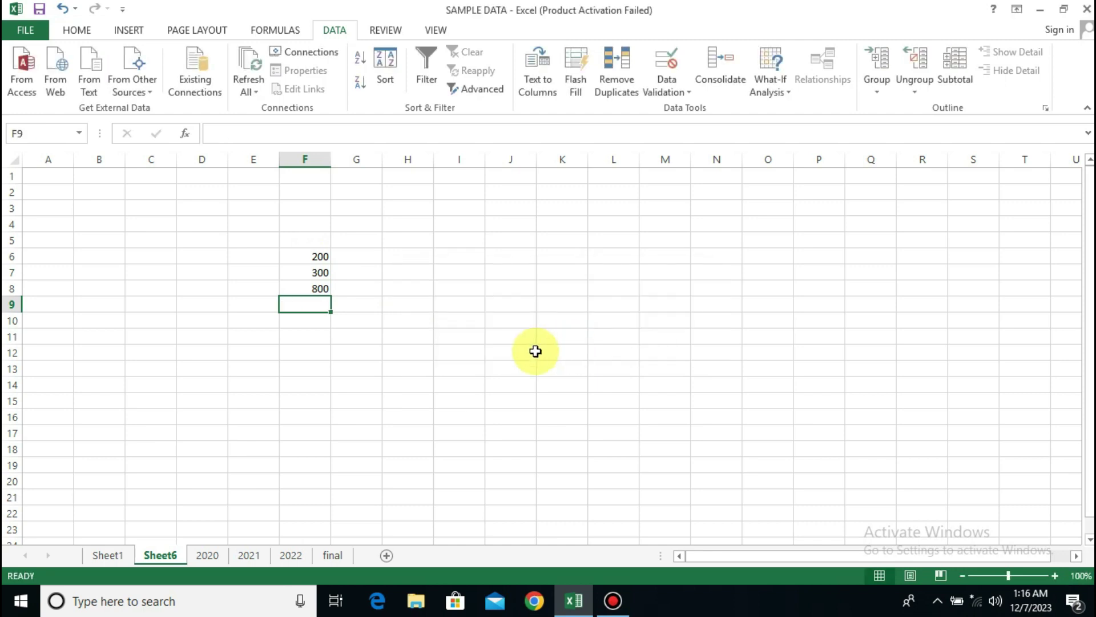
Add a validation input message to all cells, with the title "DEAR USER" and the text "NO MORE THEN 800"
key(ctrl+a)
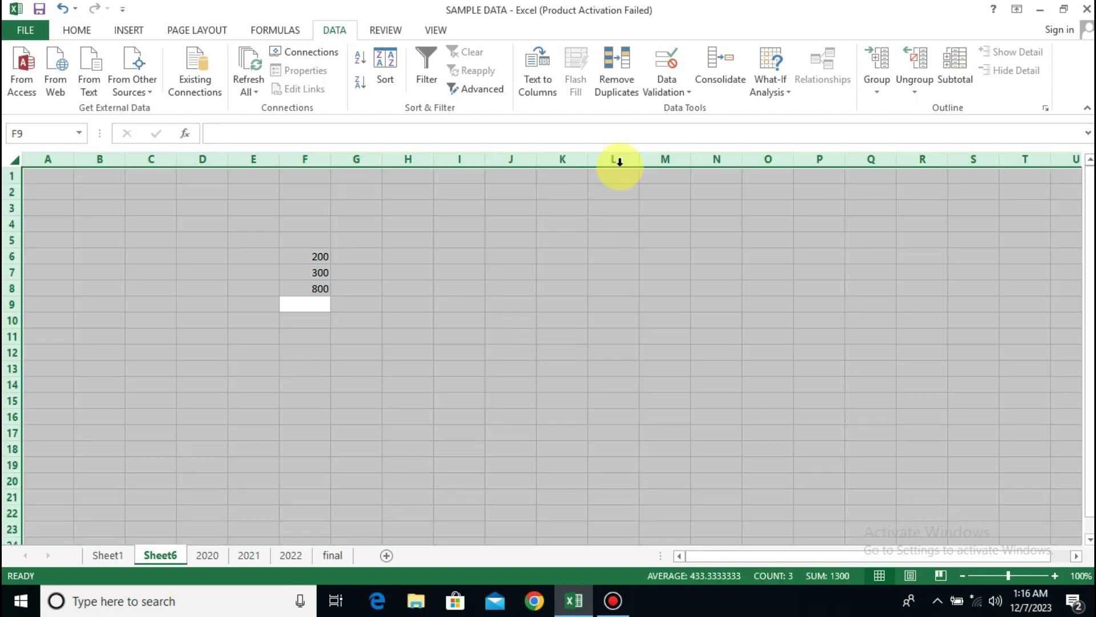
click(675, 95)
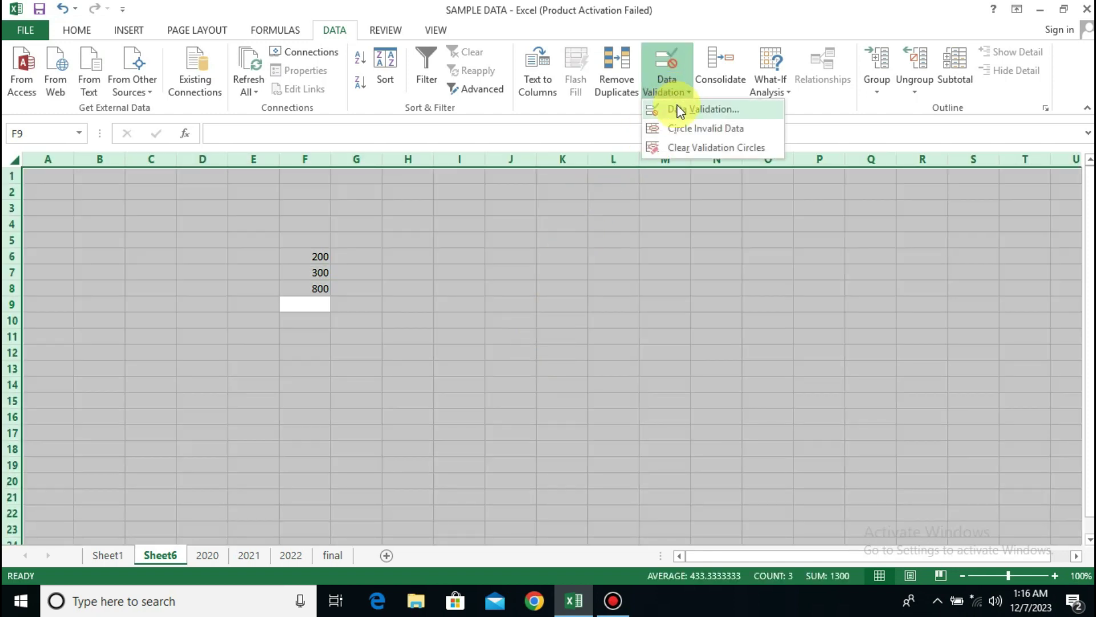
click(676, 108)
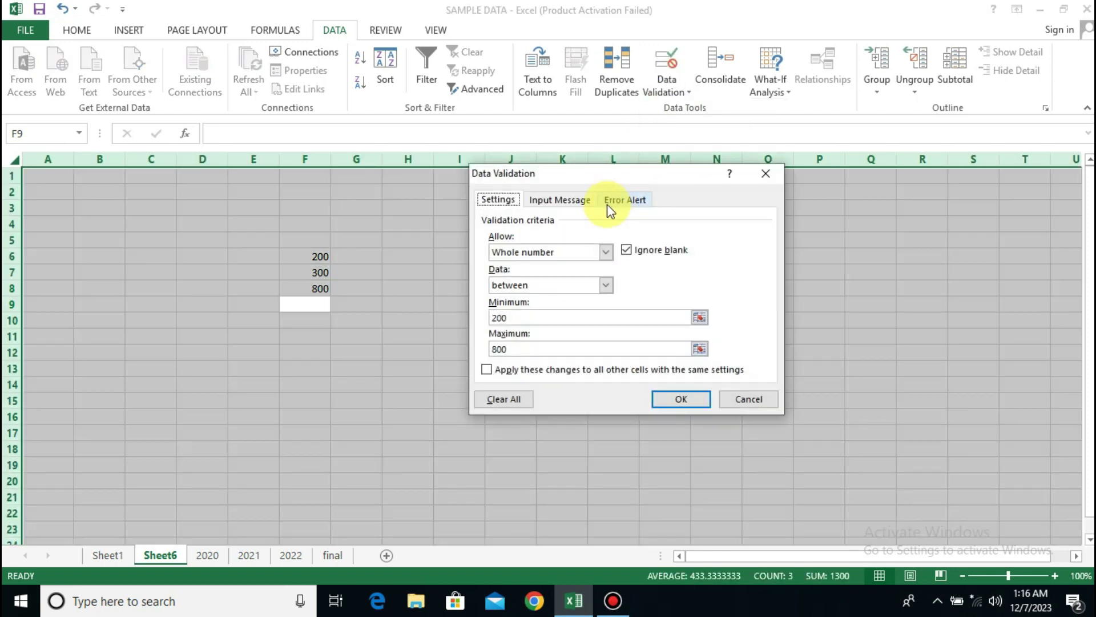
click(563, 200)
click(561, 273)
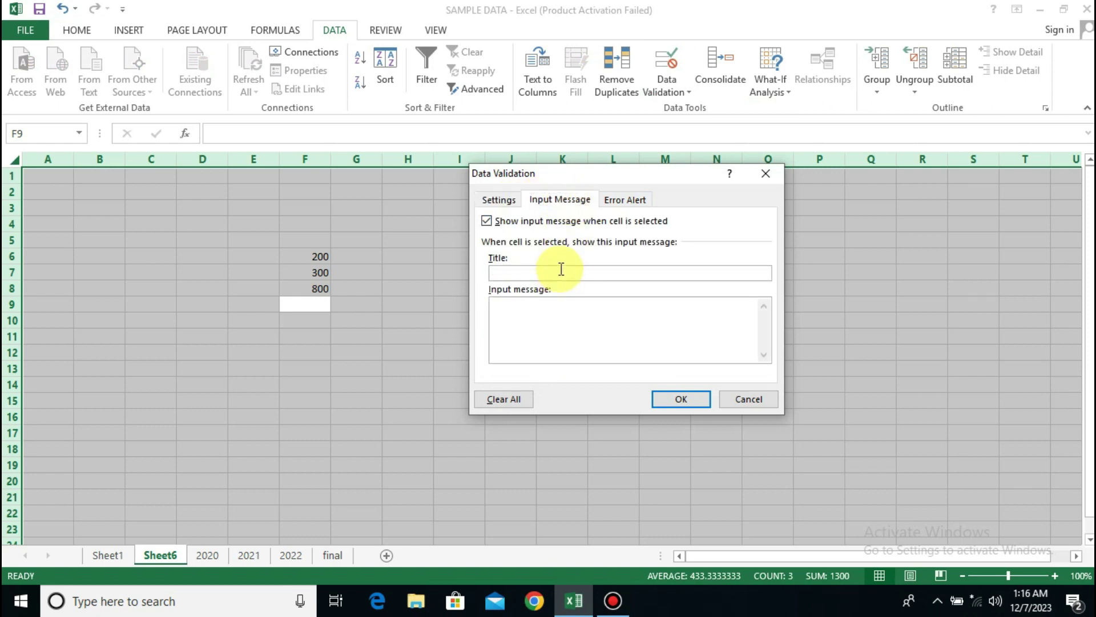
text(DEAR USER)
click(592, 308)
text(NO )
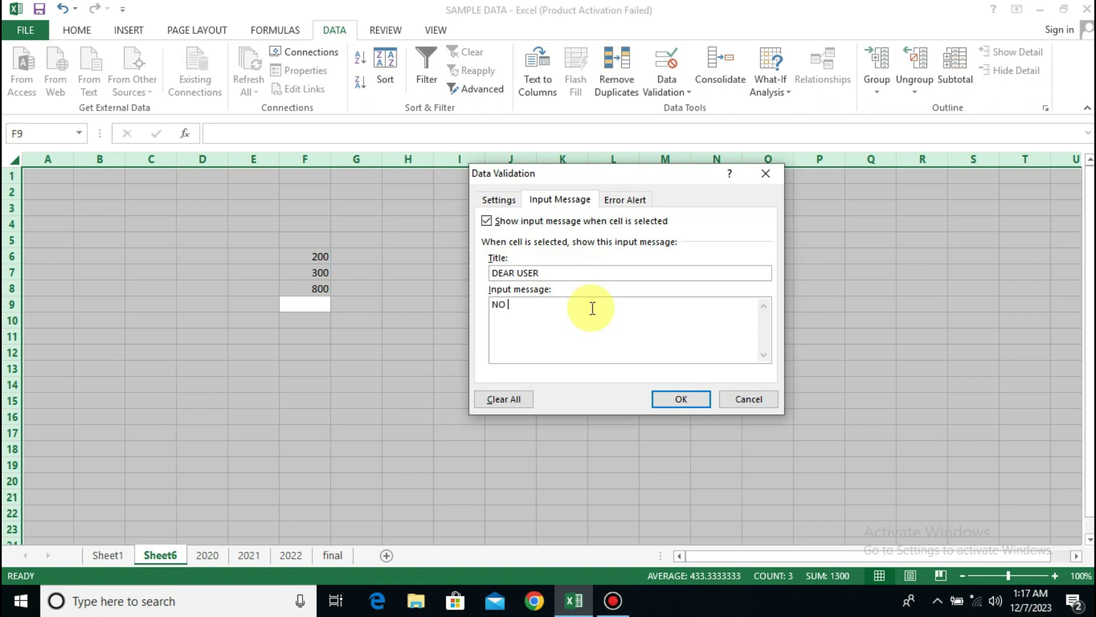
text(MORE THEN 800)
click(696, 402)
Select several empty cells across the sheet to check the input message on each of them
click(459, 323)
click(539, 274)
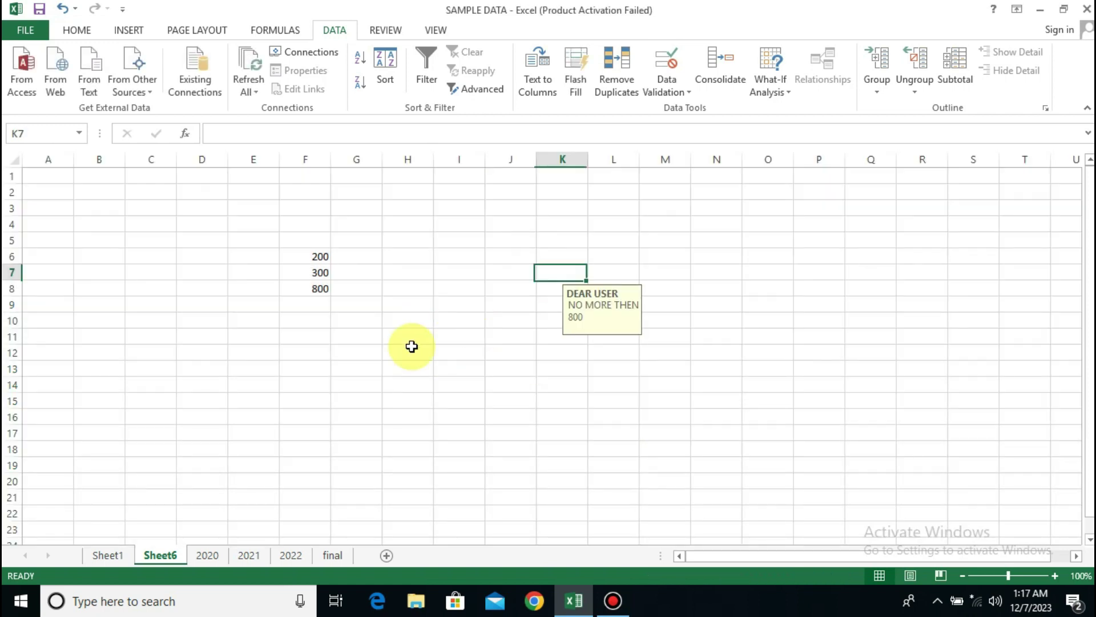
click(411, 349)
click(557, 321)
click(511, 276)
click(453, 258)
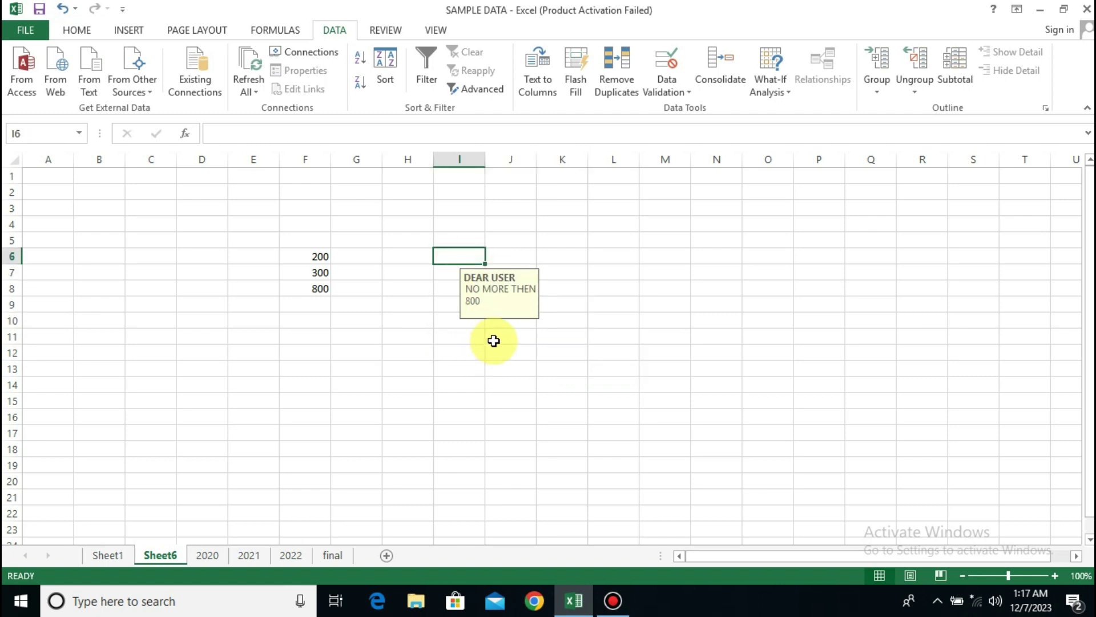
Remove the data validation input message's title and text for all cells of the sheet
key(ctrl+a)
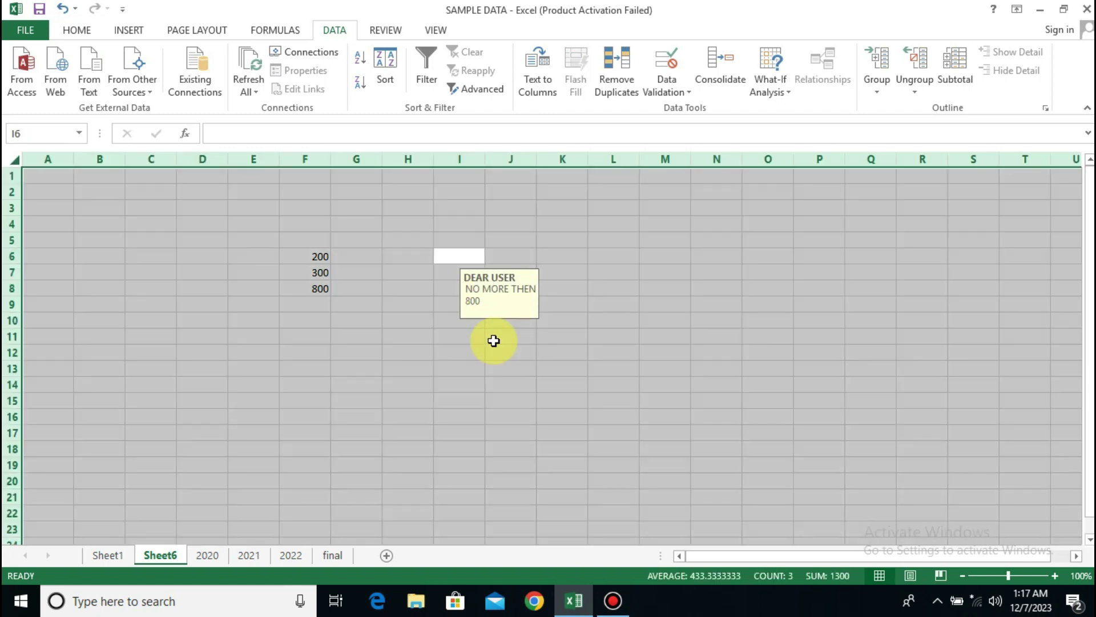
click(675, 94)
click(687, 109)
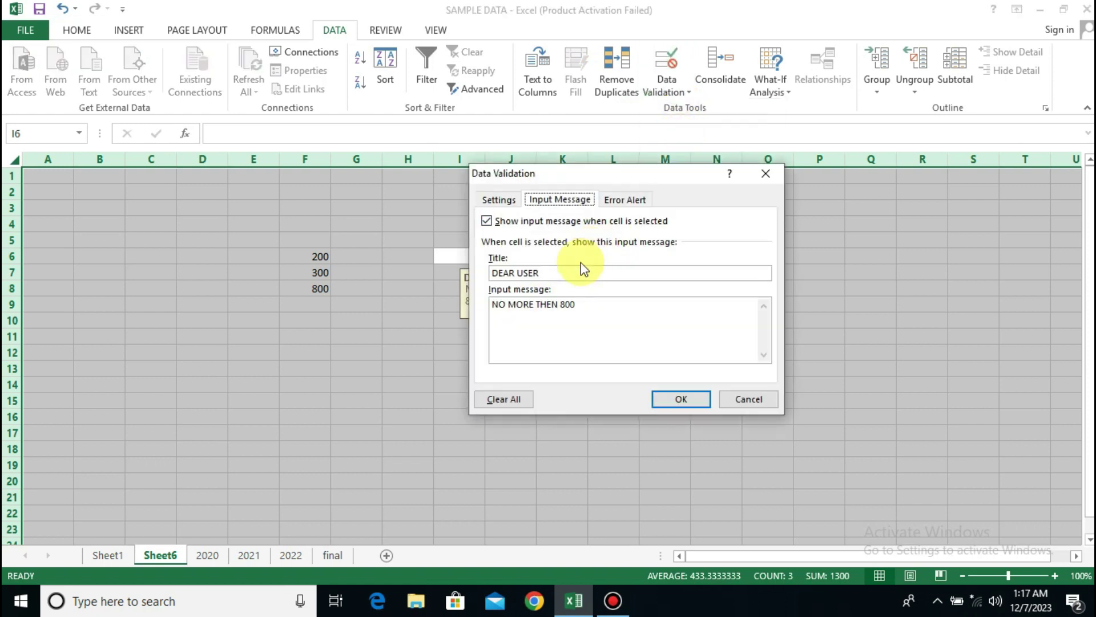
drag(586, 304, 485, 310)
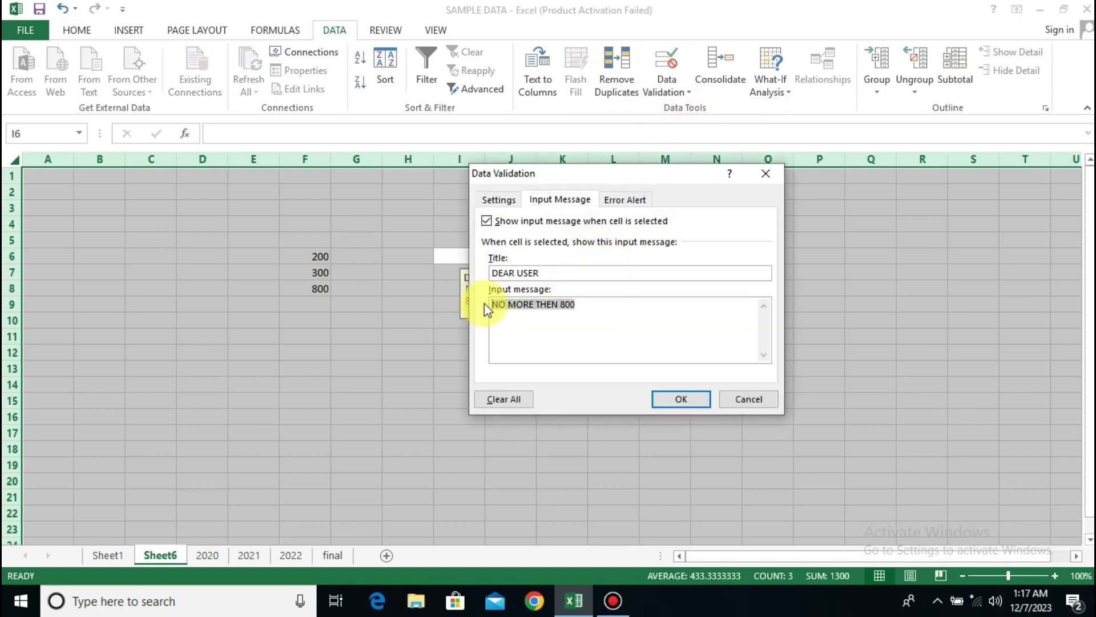
key(BackSpace)
drag(577, 274, 479, 284)
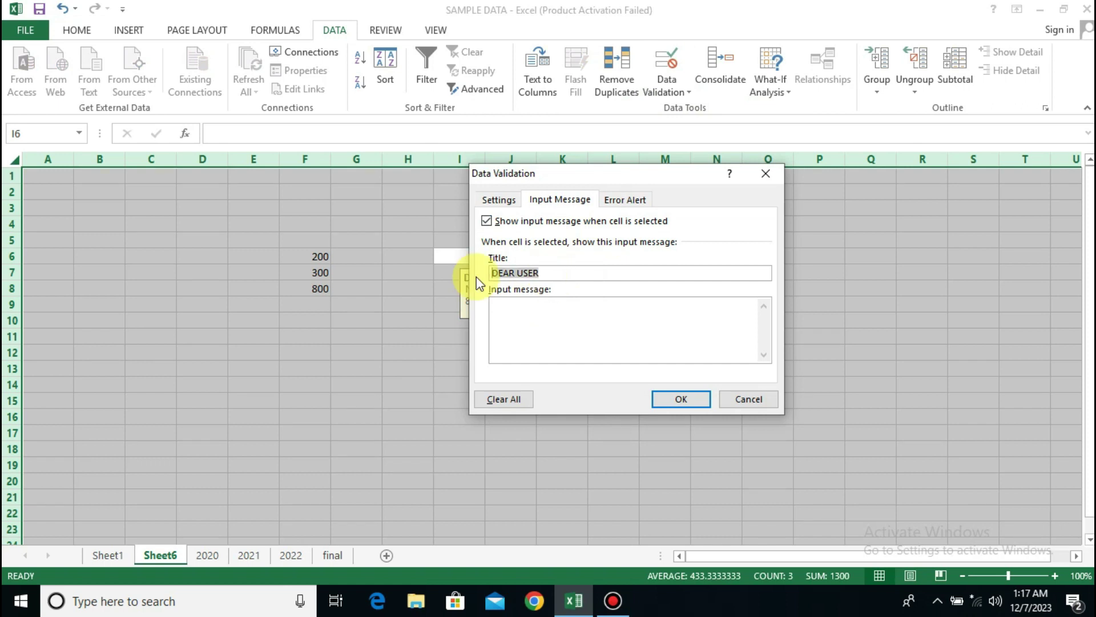
key(BackSpace)
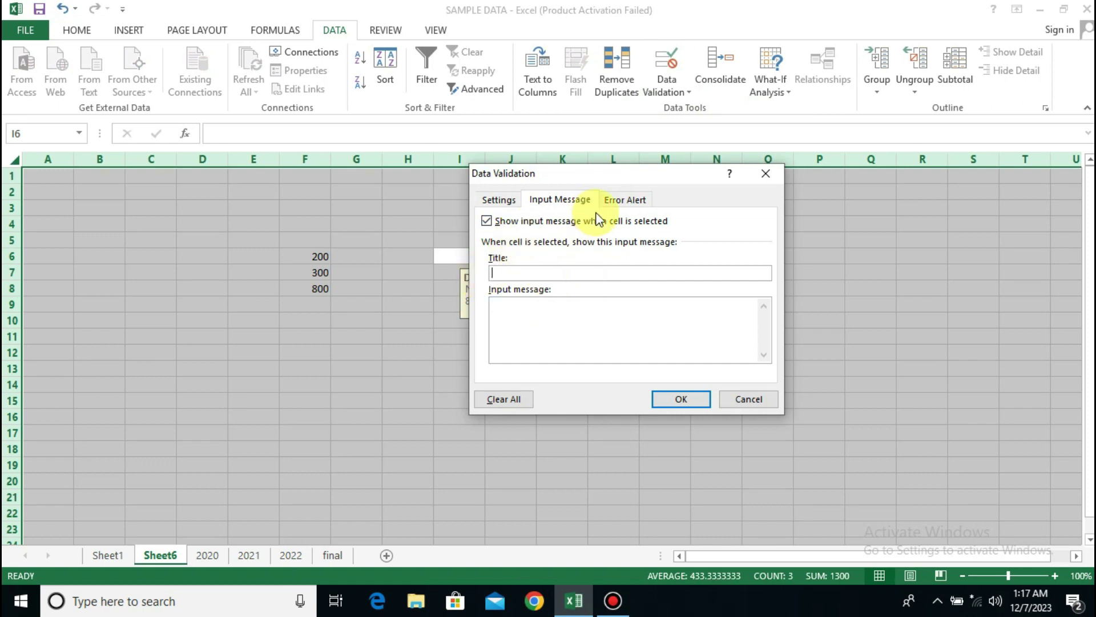
Compare the Stop, Warning and Information styles of the validation error alert, finishing on Stop
click(630, 197)
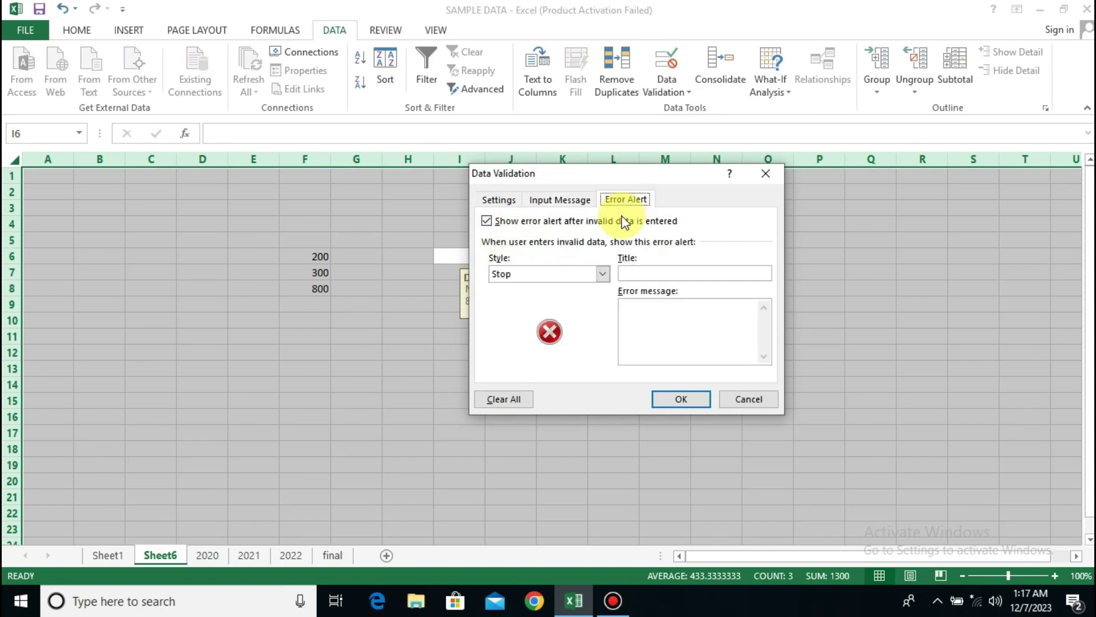
click(604, 276)
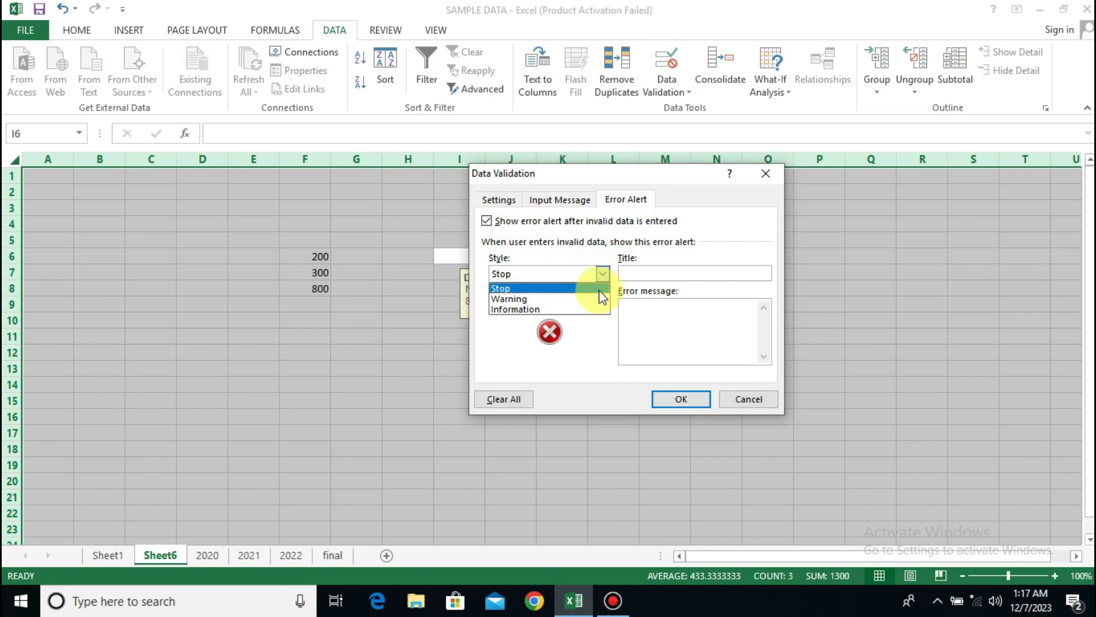
click(584, 299)
click(591, 276)
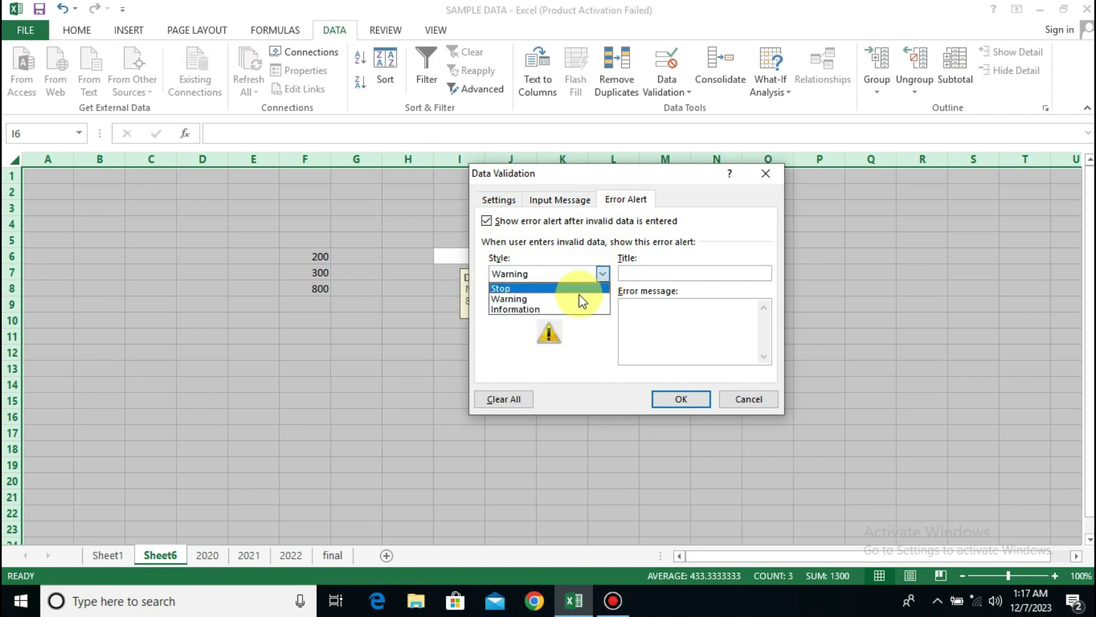
click(570, 307)
click(570, 274)
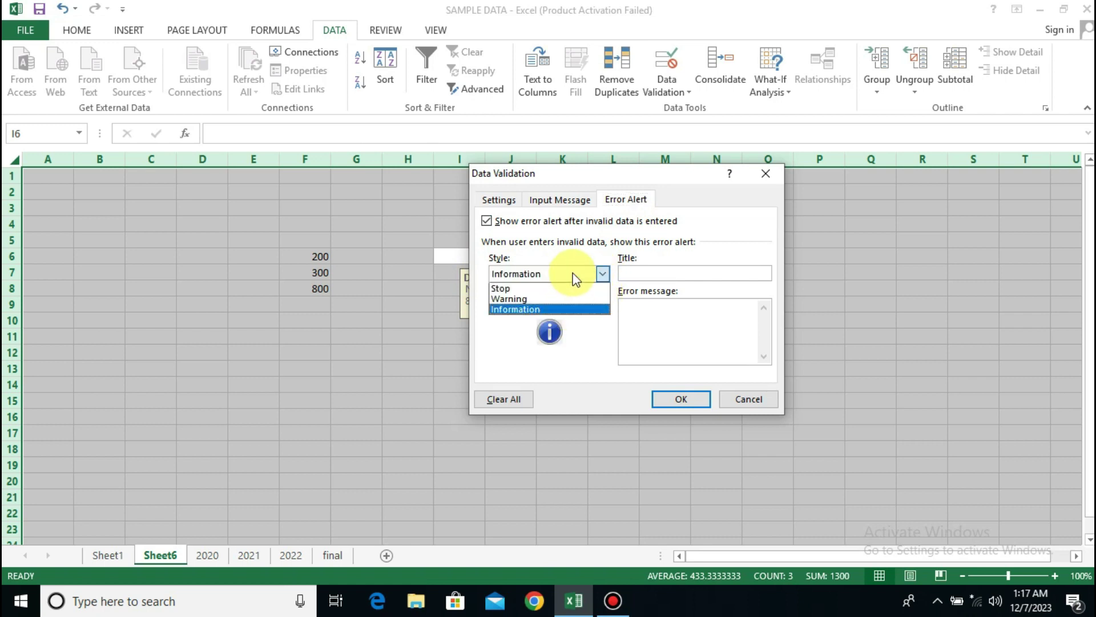
click(543, 291)
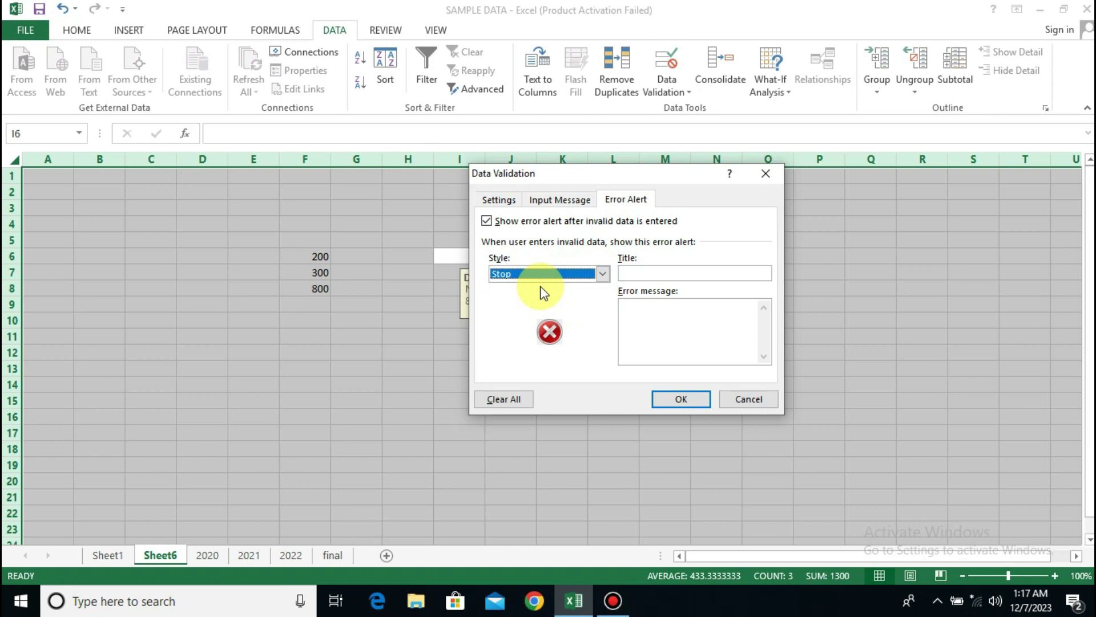
click(552, 272)
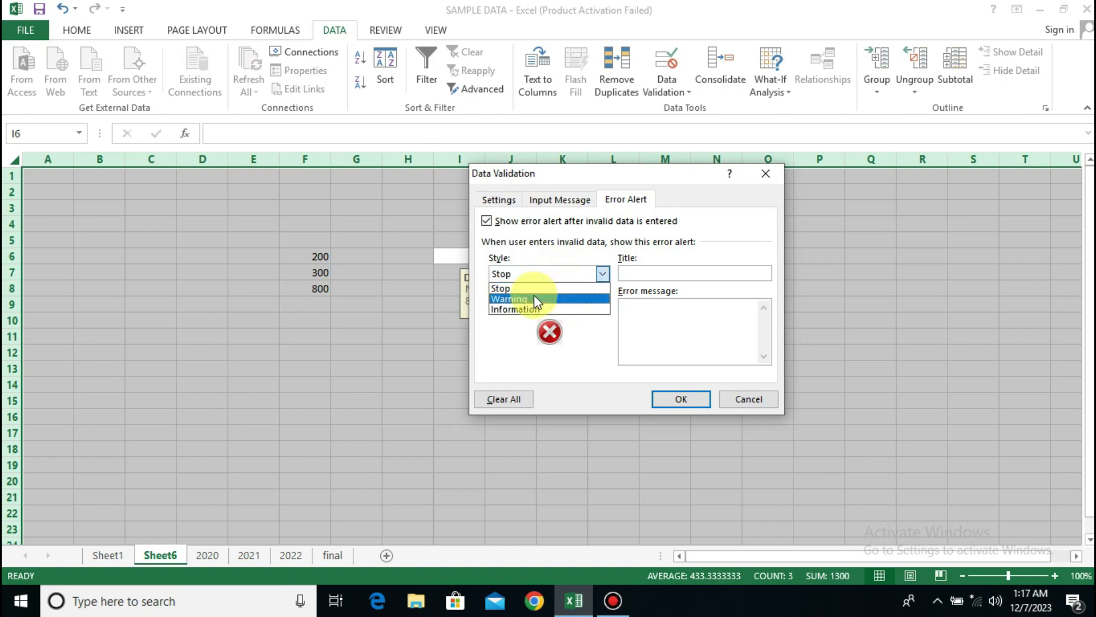
click(534, 295)
click(543, 275)
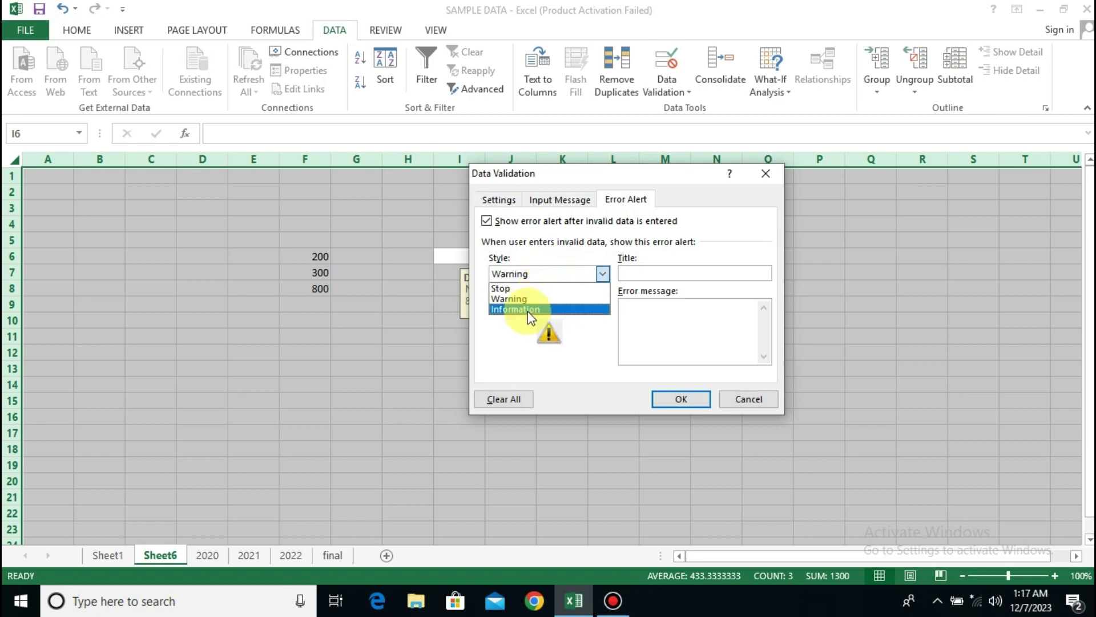
click(527, 311)
click(543, 274)
click(536, 283)
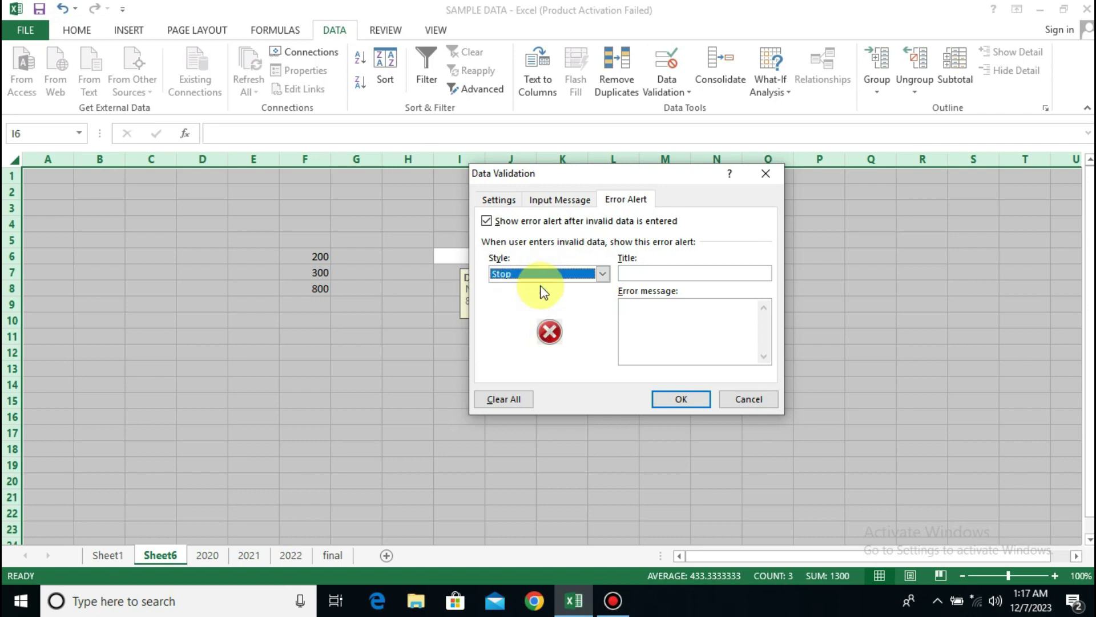
Give the Stop error alert the title "Dear User" and the message "not more then 800", and apply it to all cells
click(632, 274)
text(dEAR)
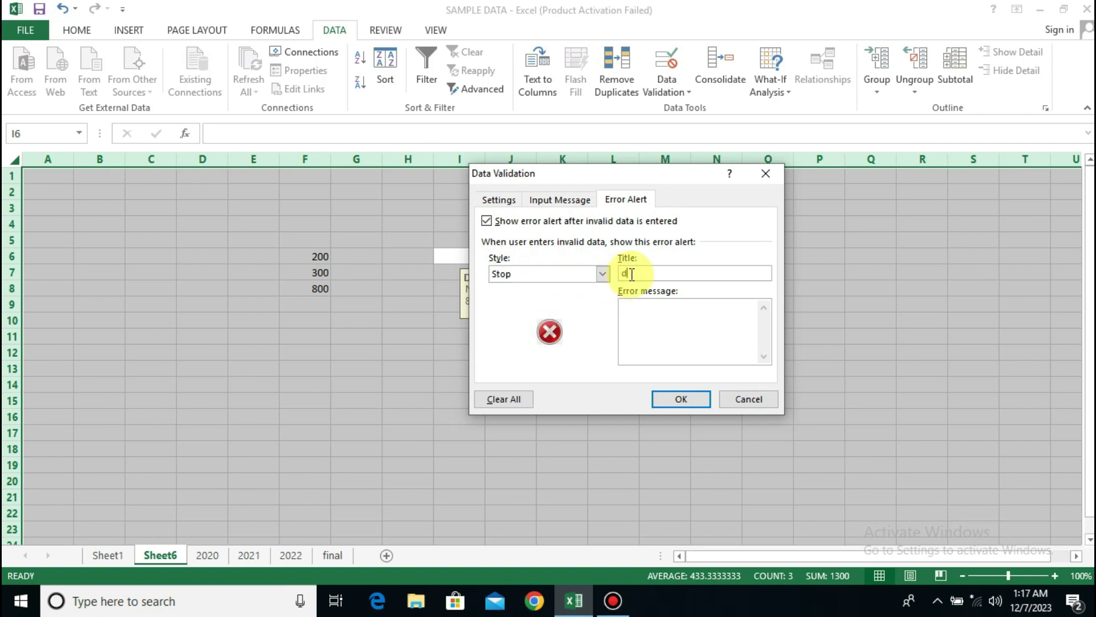
key(BackSpace)
key(BackSpace)
key(BackSpace)
key(BackSpace)
key(BackSpace)
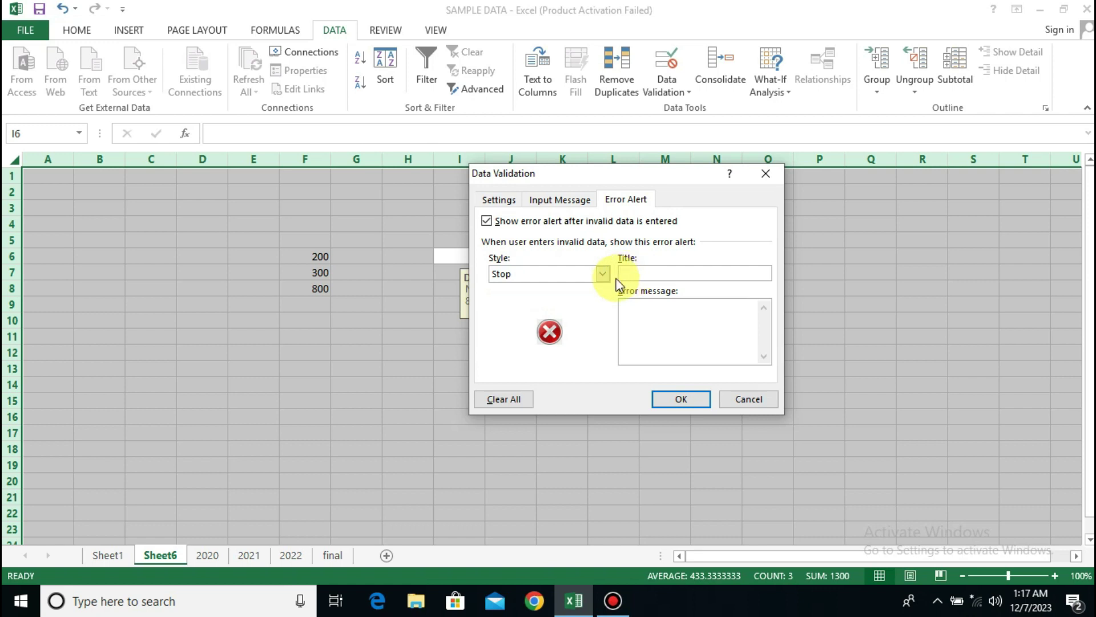
text(Dear User)
click(641, 313)
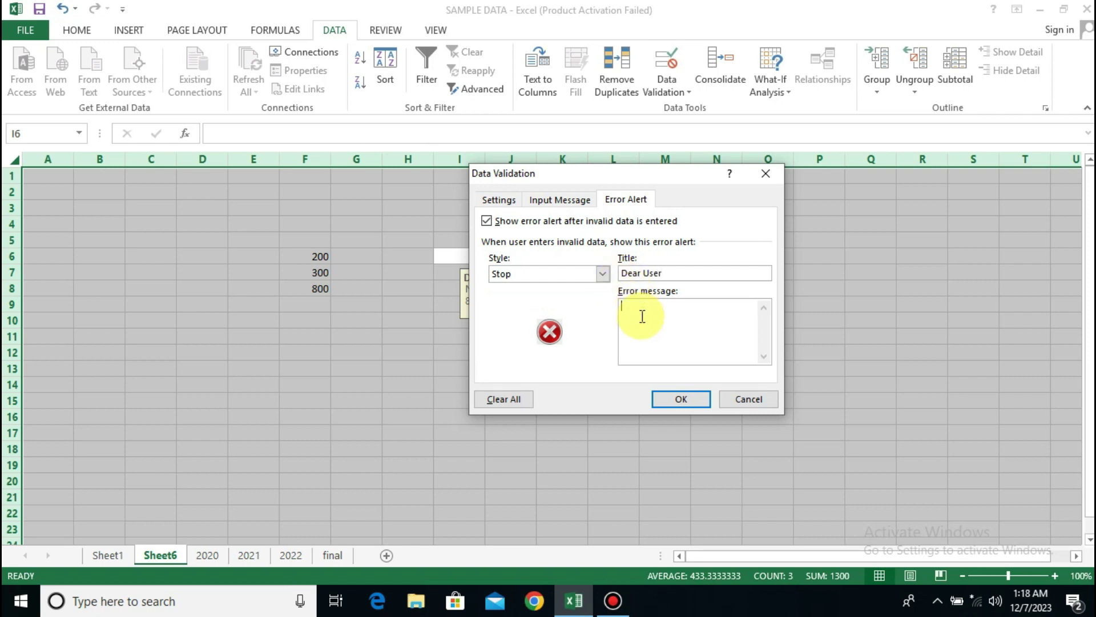
text(not more then 800)
click(671, 397)
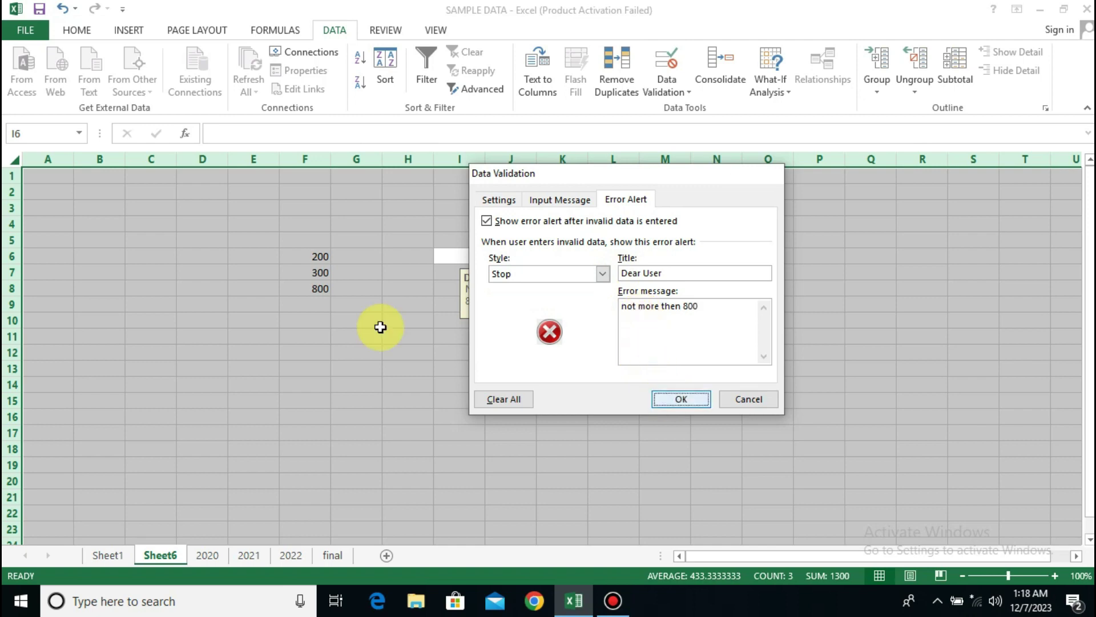
Test the Stop alert by trying to enter 100 in cell G10, retry once, and cancel the entry
click(379, 319)
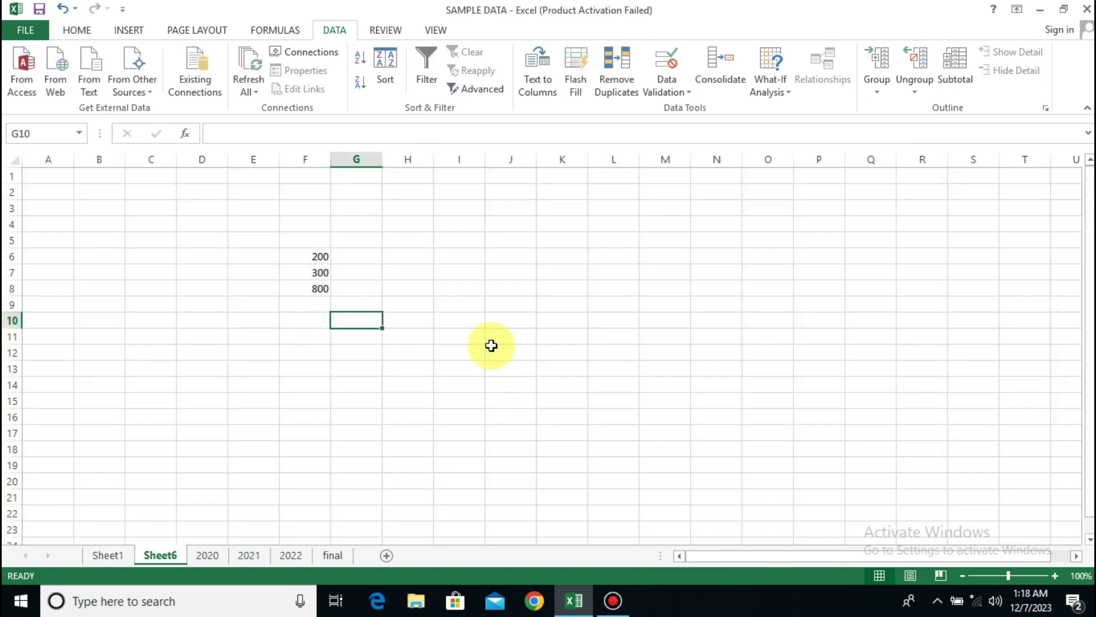
text(100)
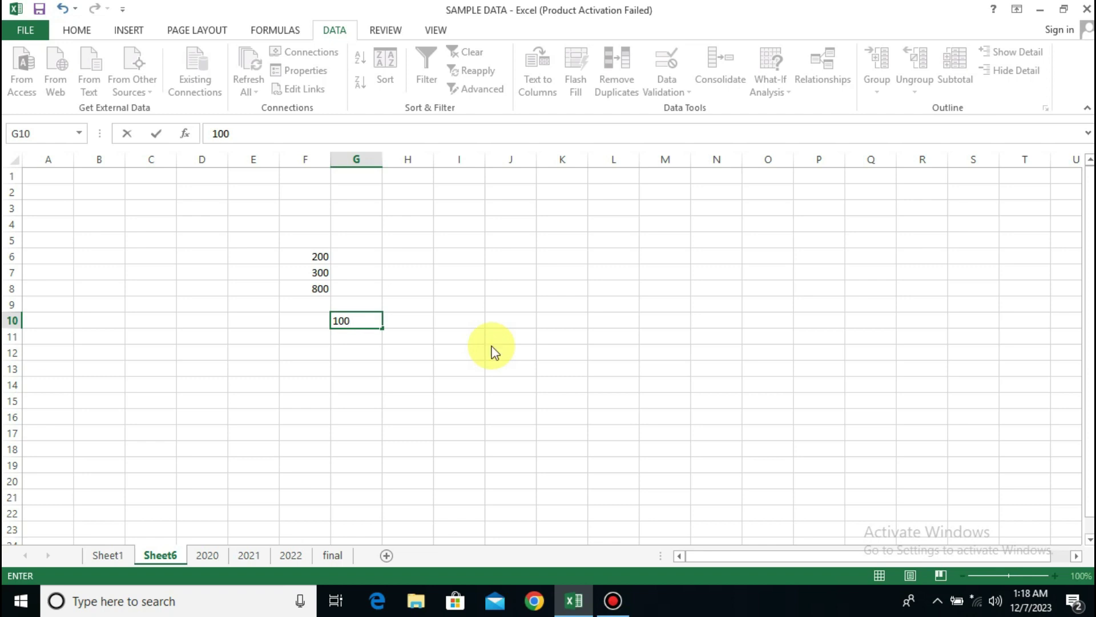
key(Return)
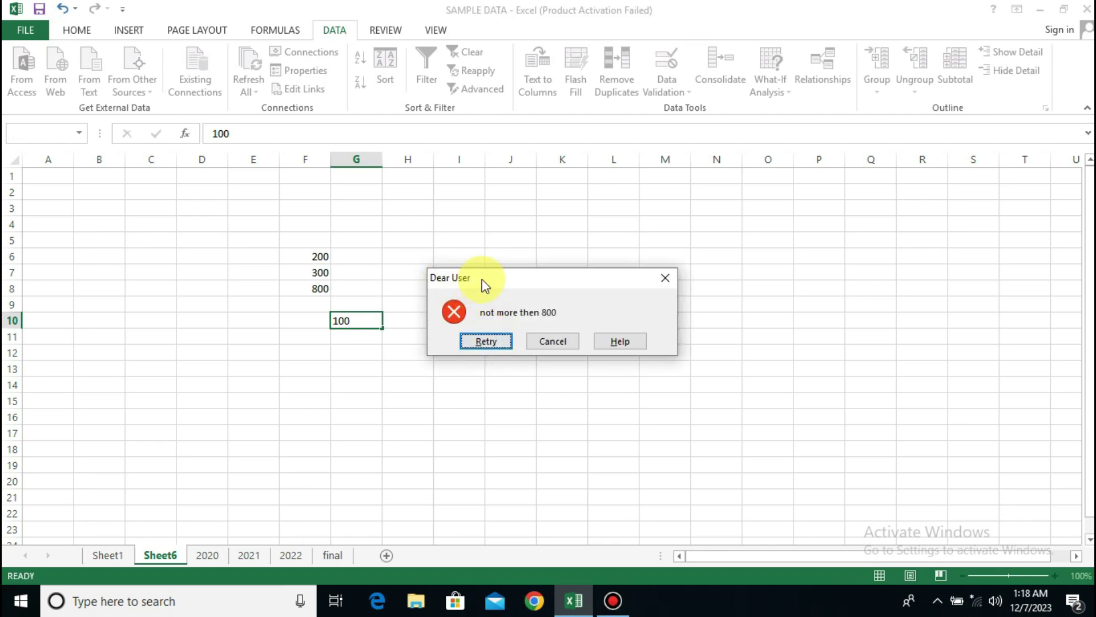
click(484, 341)
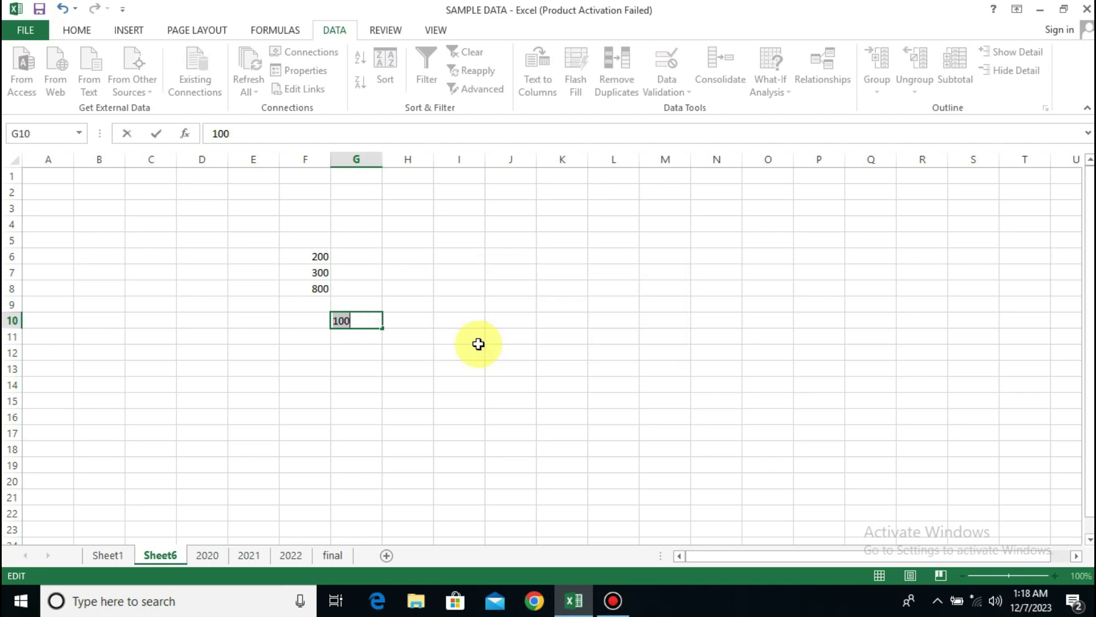
key(Return)
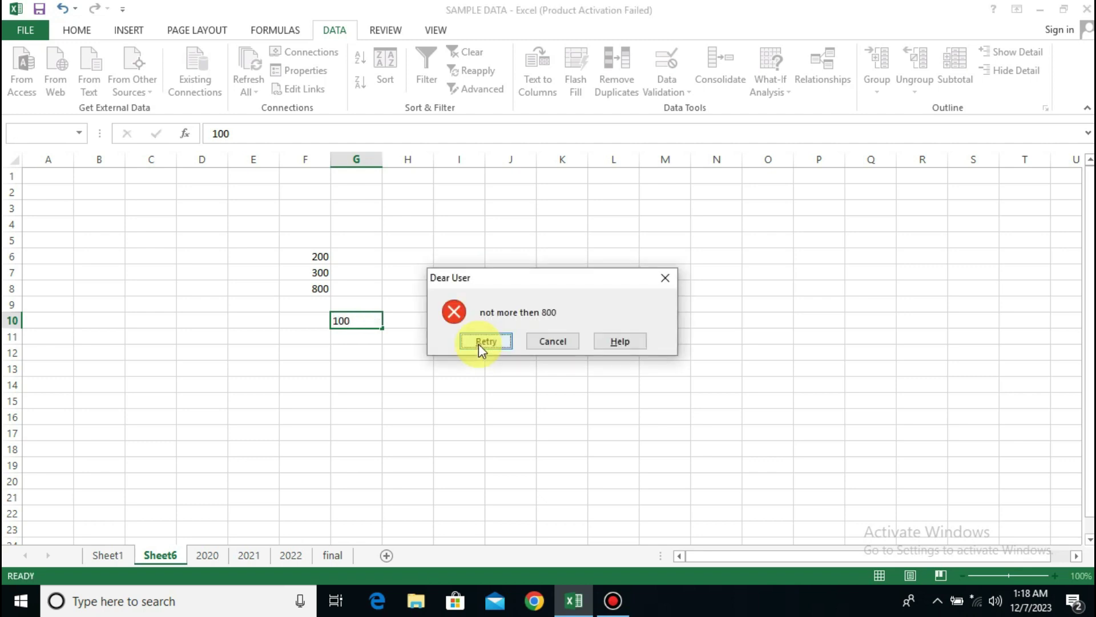
click(550, 341)
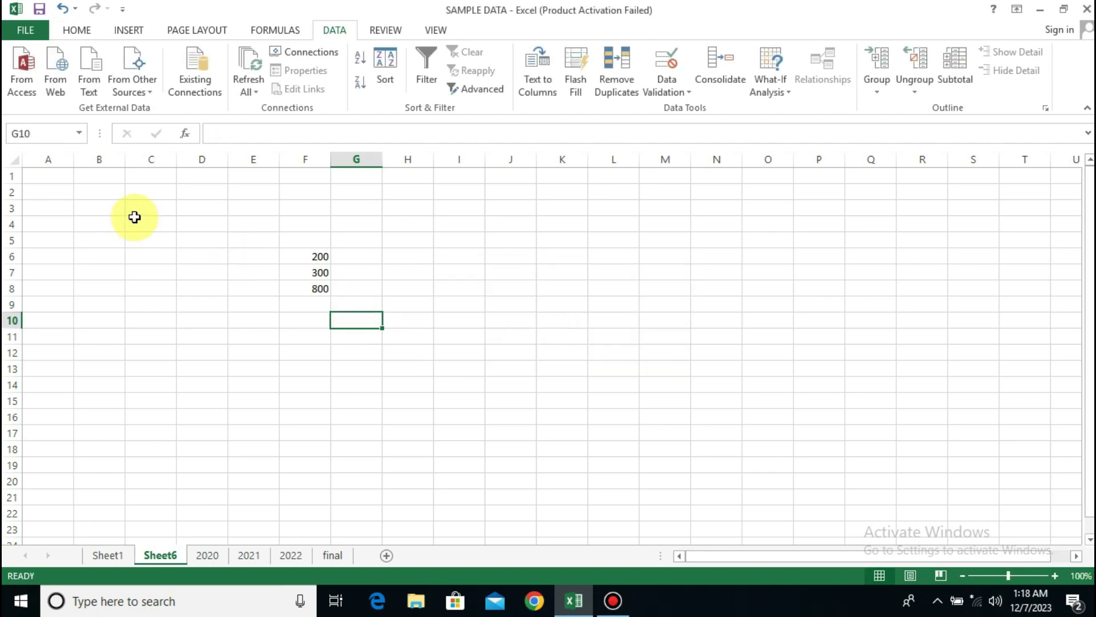
Change the validation error alert style to Warning for all cells
key(ctrl+a)
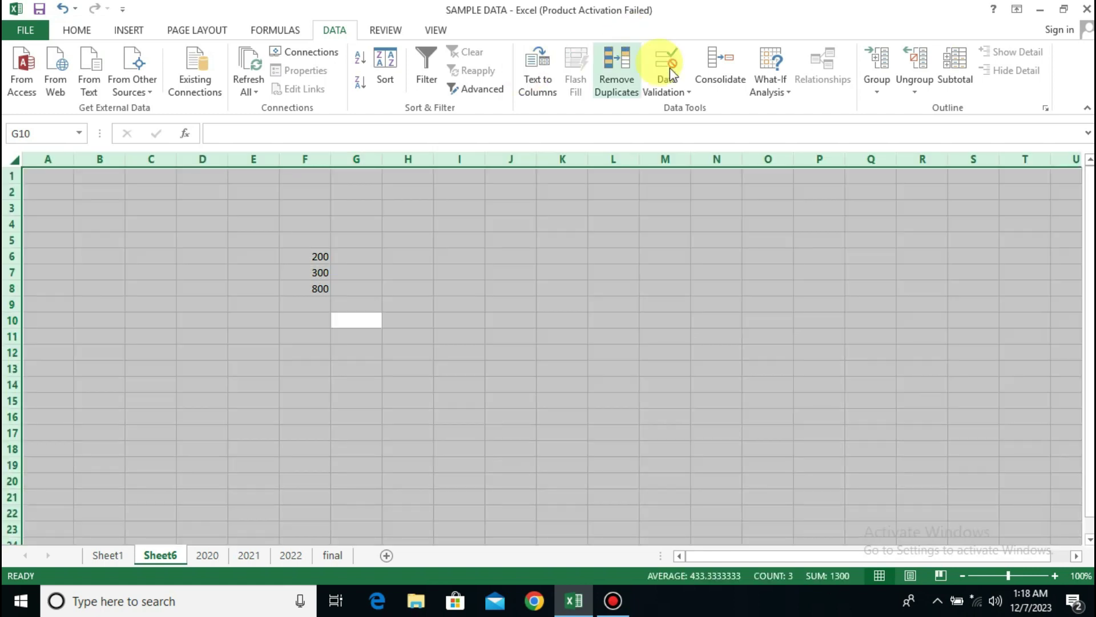
click(684, 97)
click(682, 109)
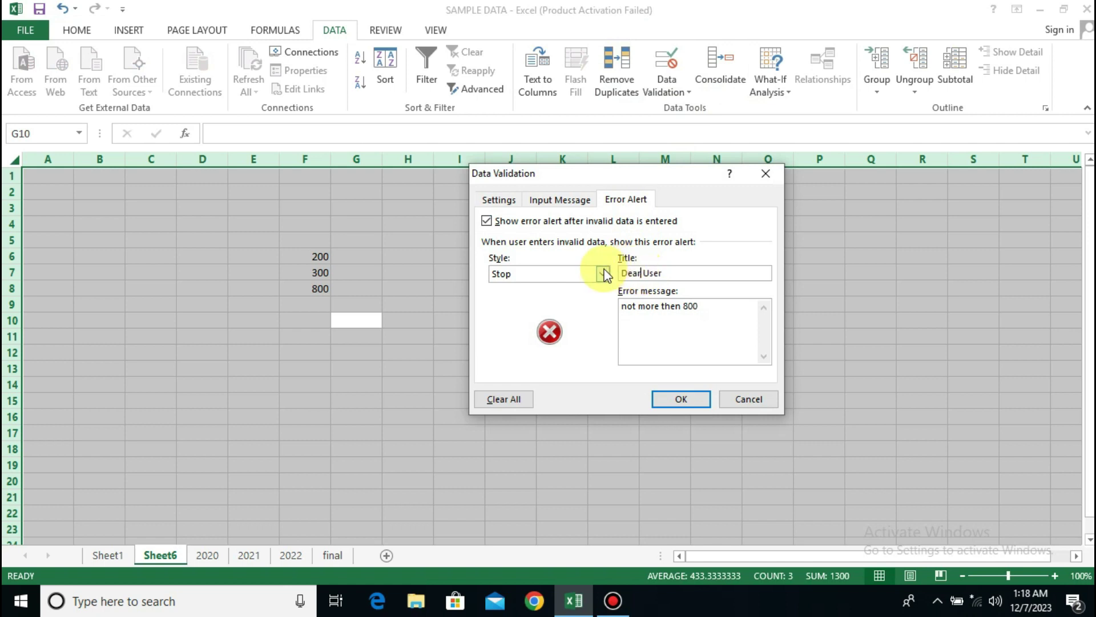
click(603, 274)
click(581, 297)
click(672, 395)
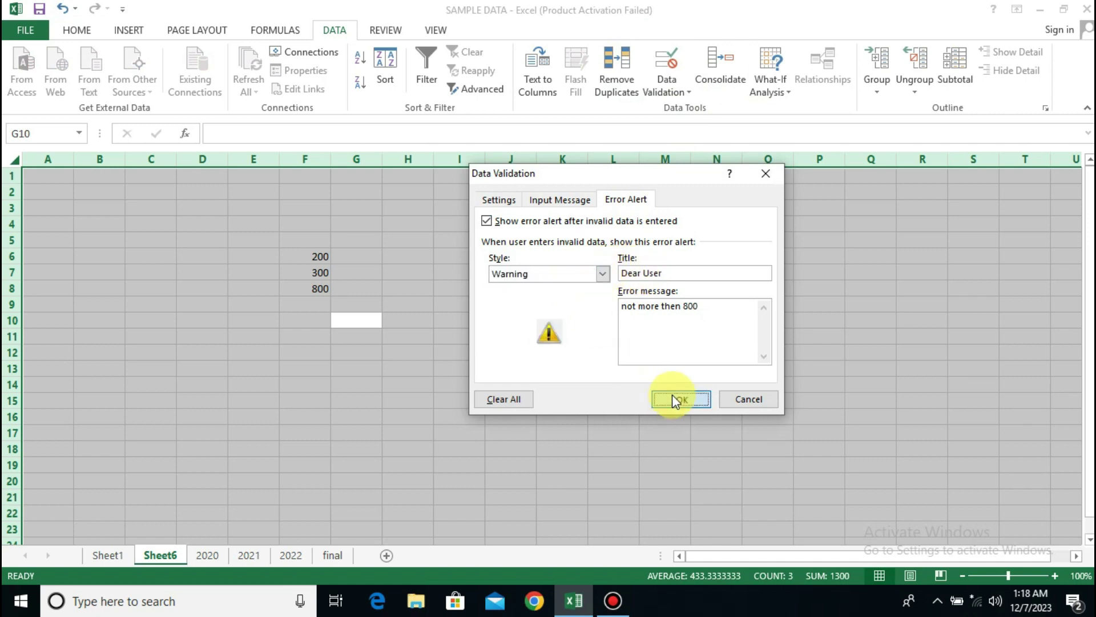
Enter 900 in cell I6 and accept the value despite the validation warning
click(471, 263)
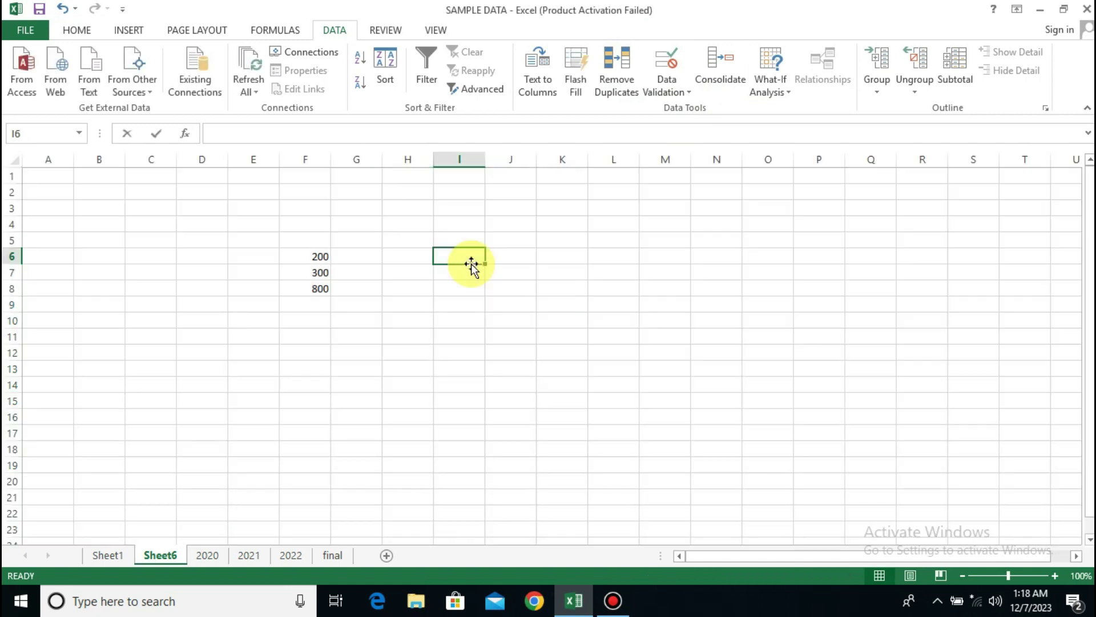
text(900)
key(Return)
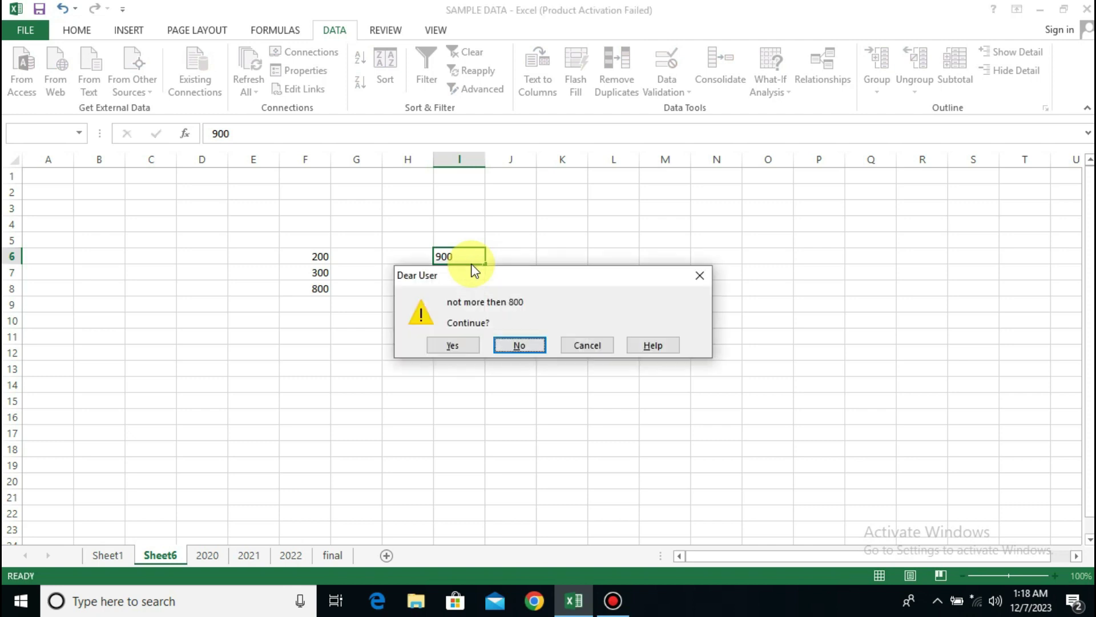
drag(473, 274, 399, 246)
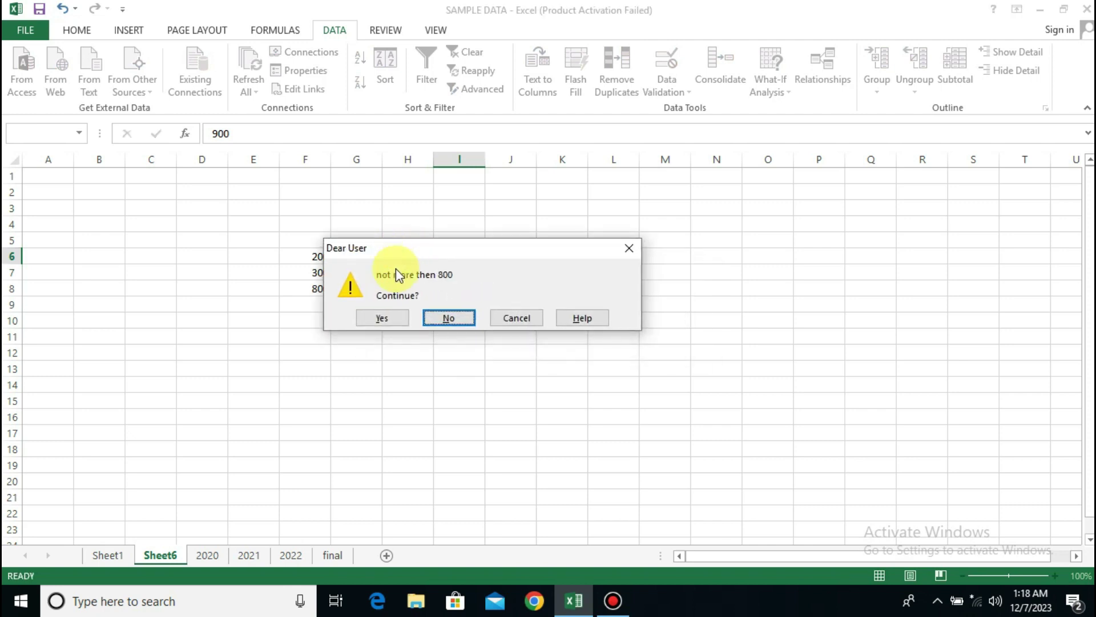
click(382, 318)
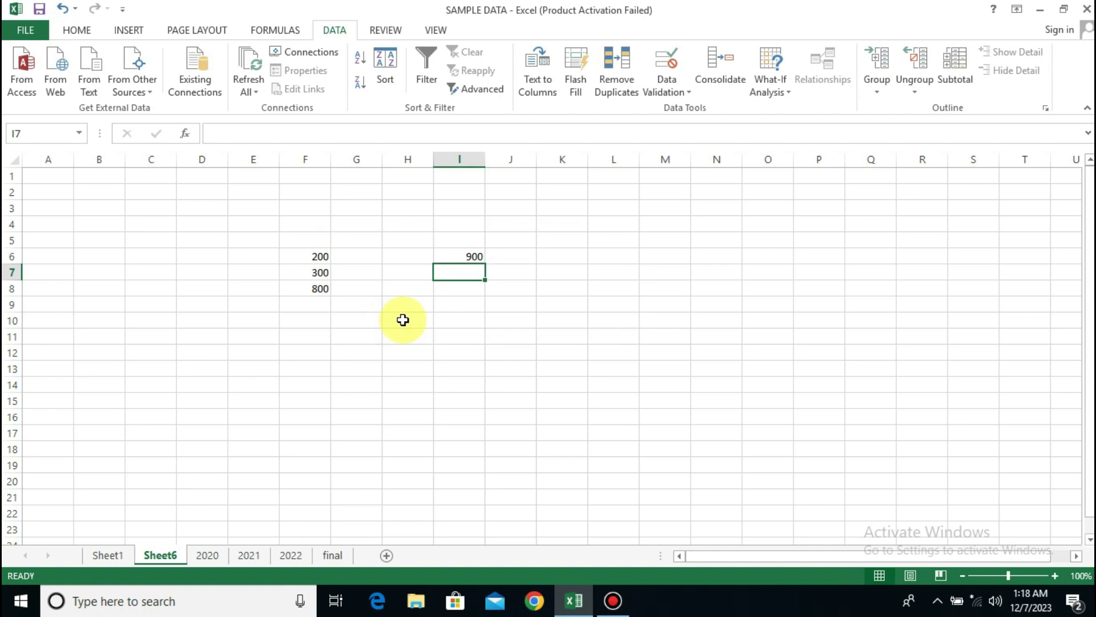
Change the validation error alert style to Information for all cells
key(ctrl+a)
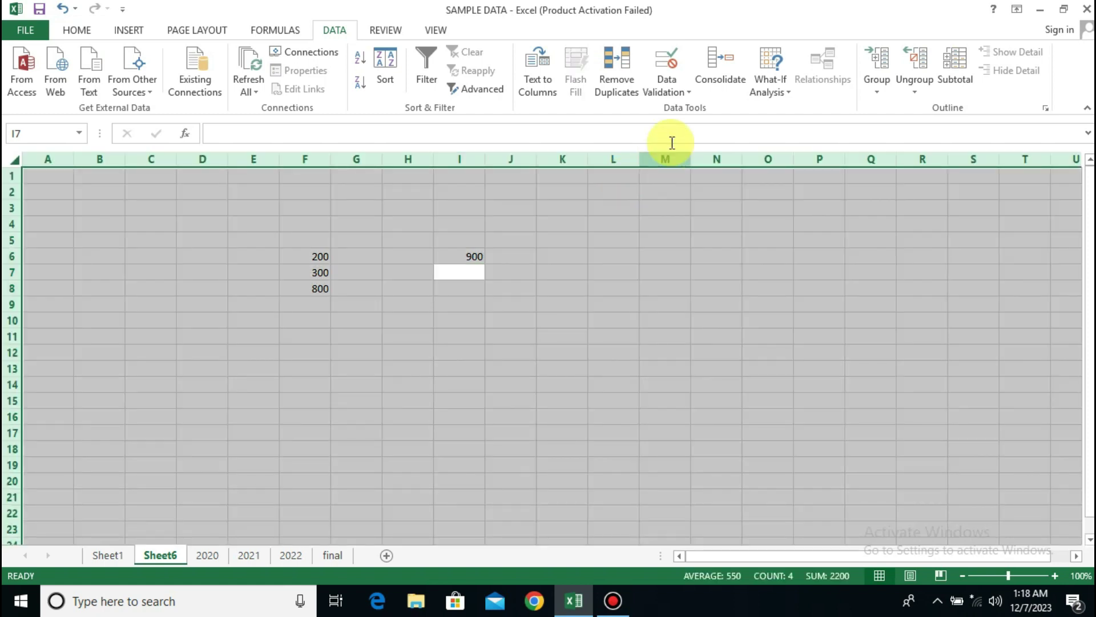
click(687, 96)
click(695, 109)
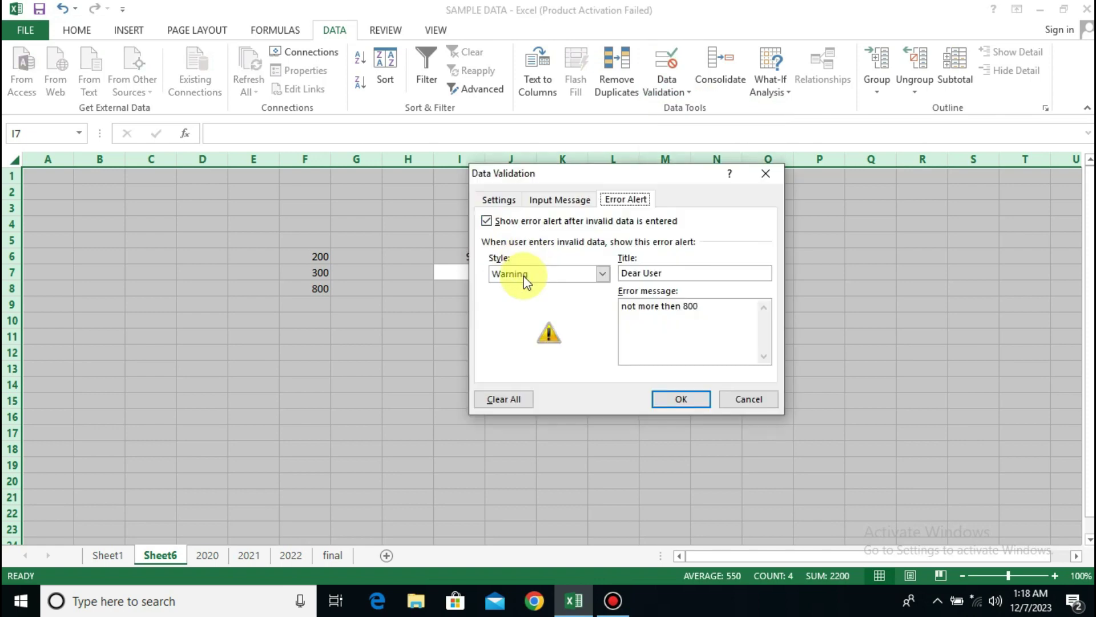
click(523, 275)
click(532, 309)
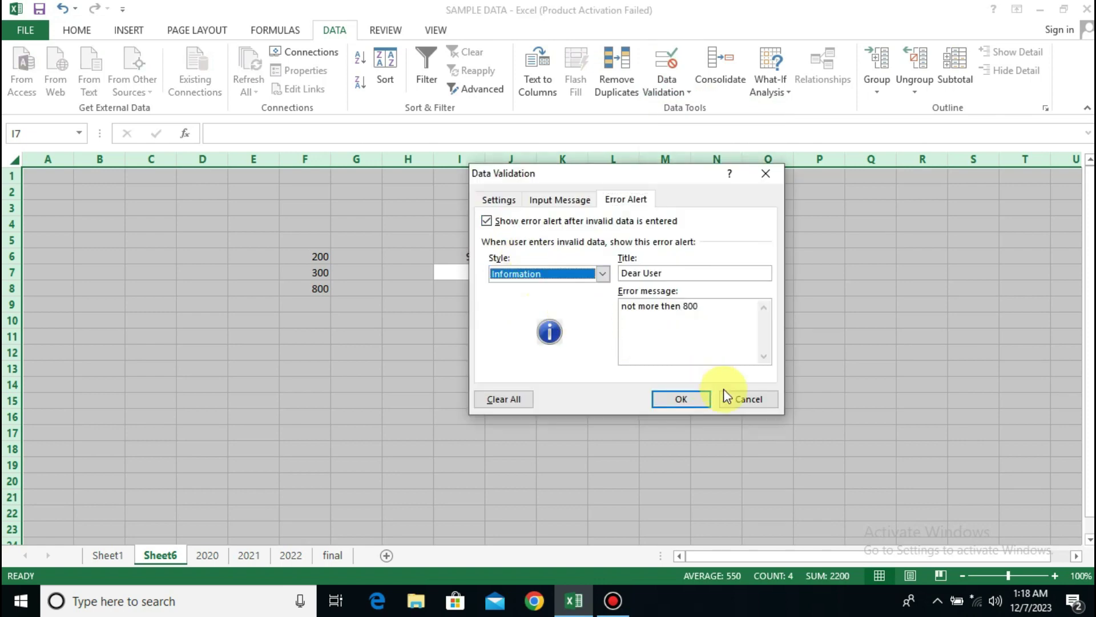
click(666, 399)
Enter 1200 in cell I9 and accept the value despite the Information alert
click(436, 304)
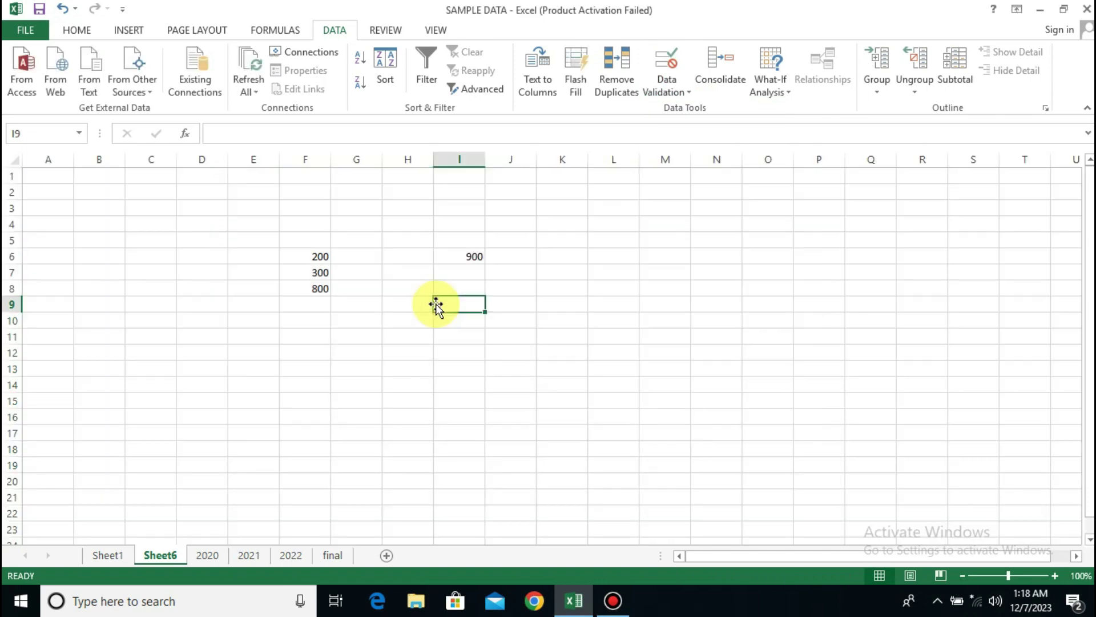
text(1200)
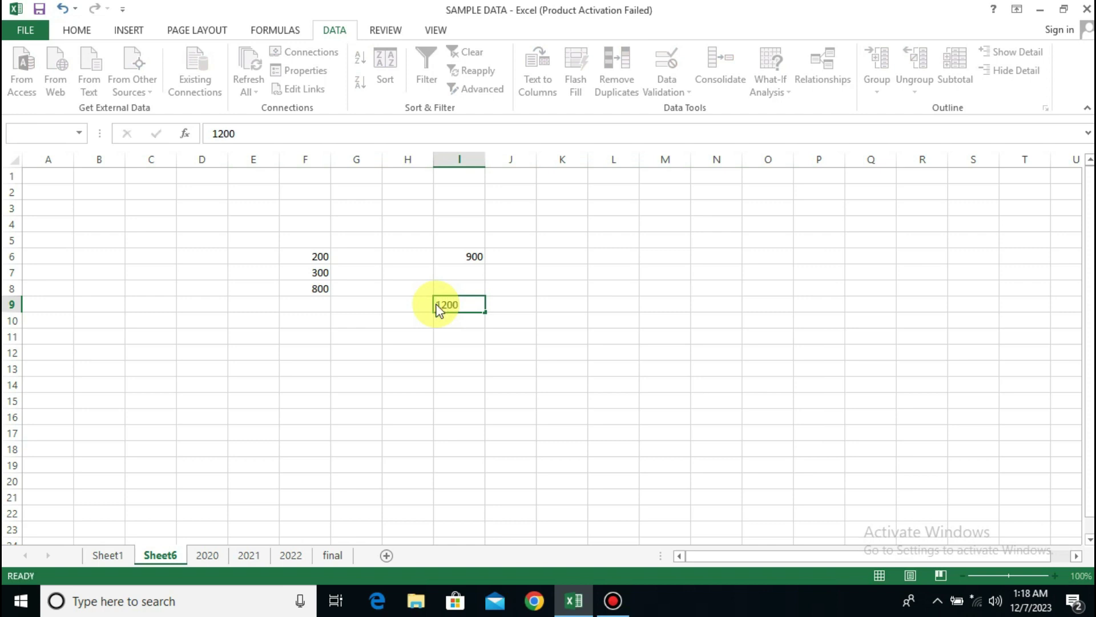
key(Return)
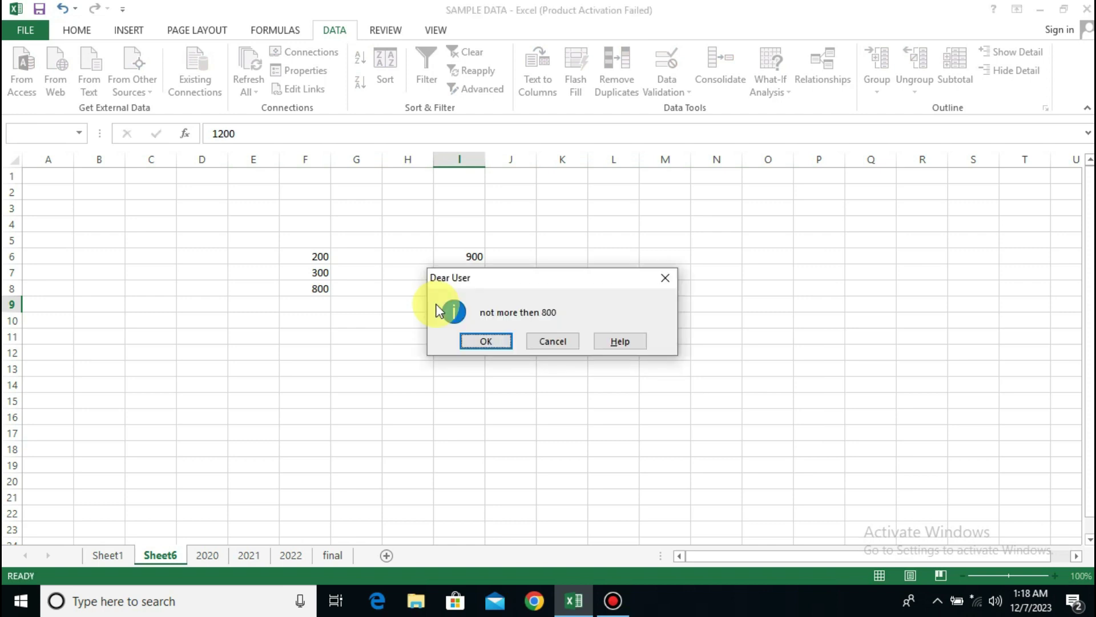
click(505, 347)
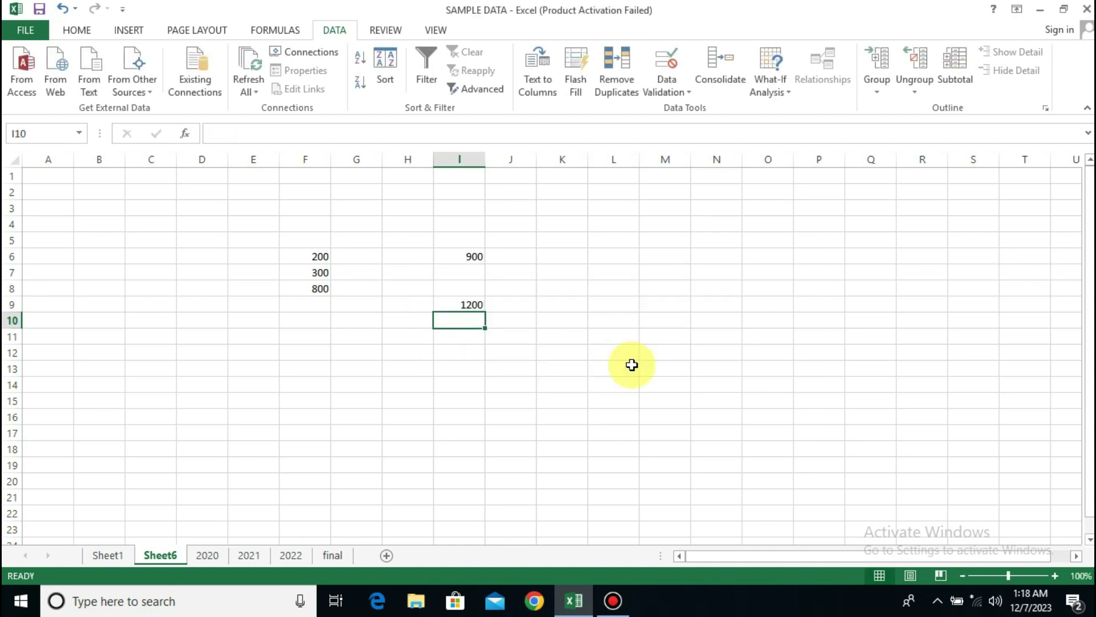
Clear all data validation settings from every cell on Sheet6
click(686, 304)
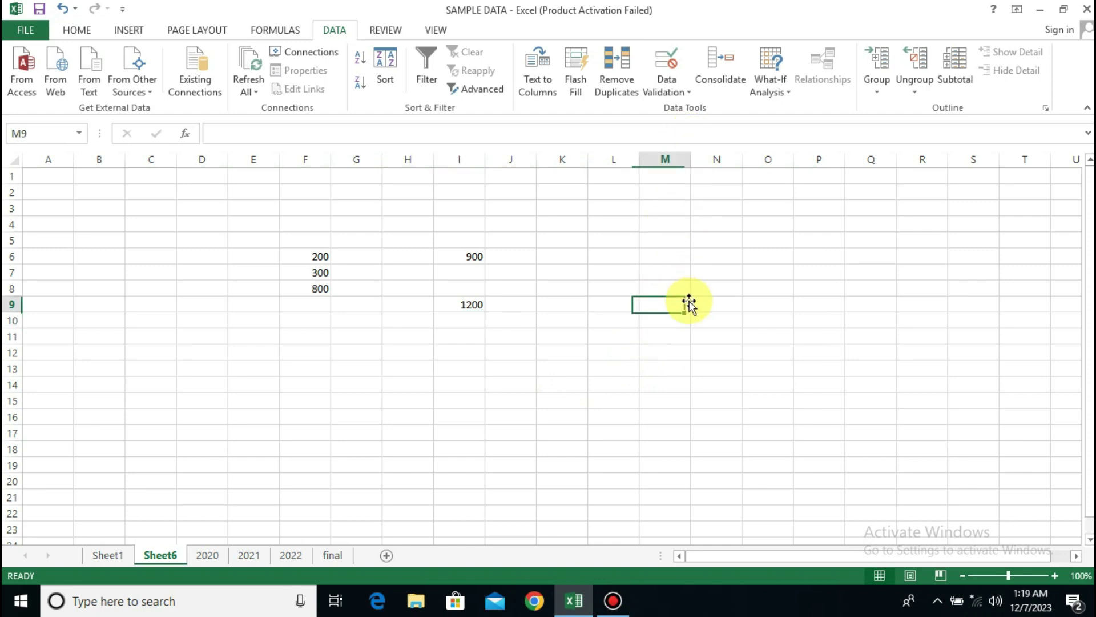
key(ctrl+a)
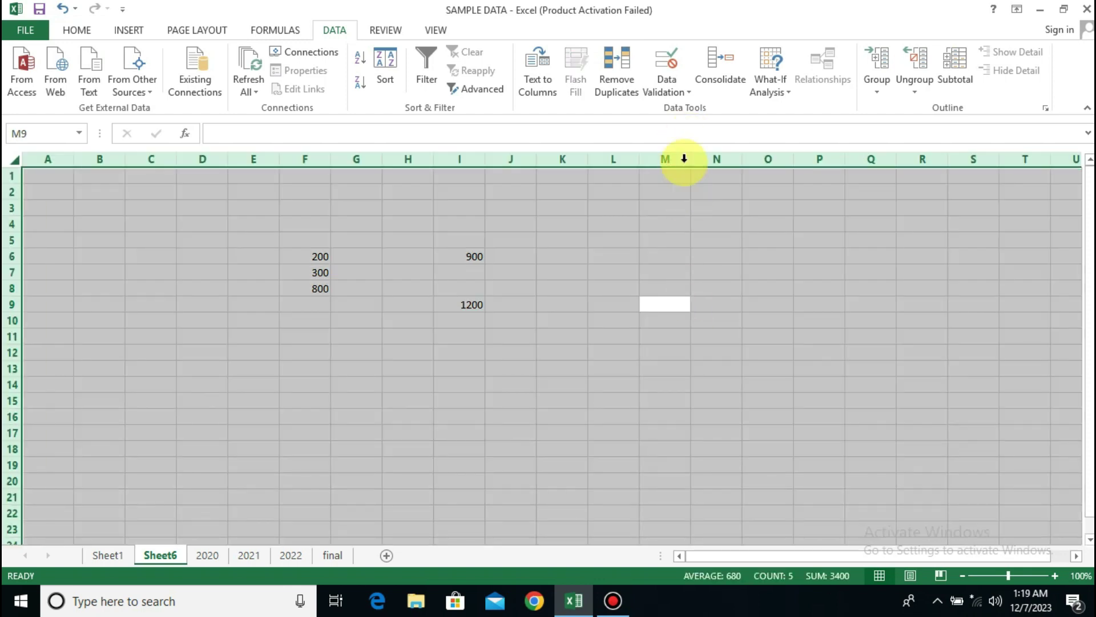
click(677, 92)
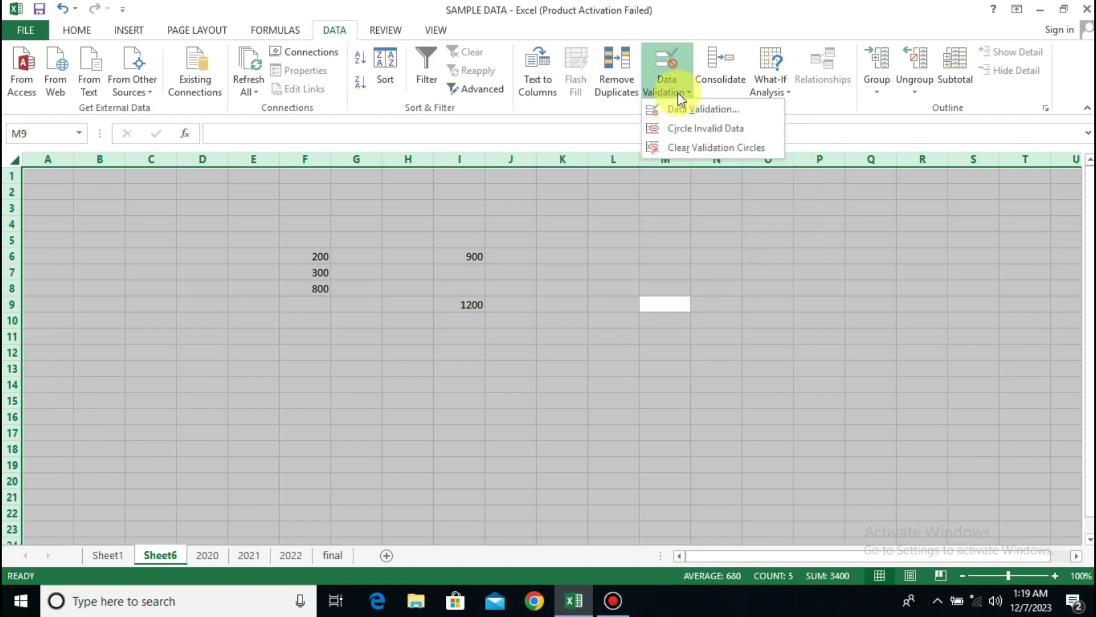
click(685, 110)
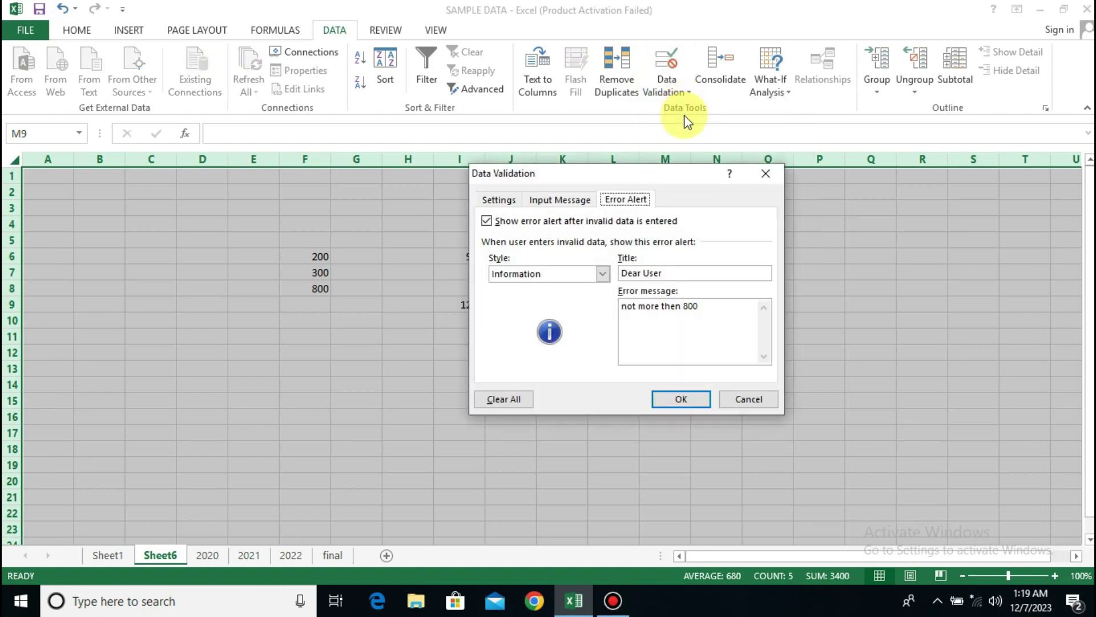
click(498, 200)
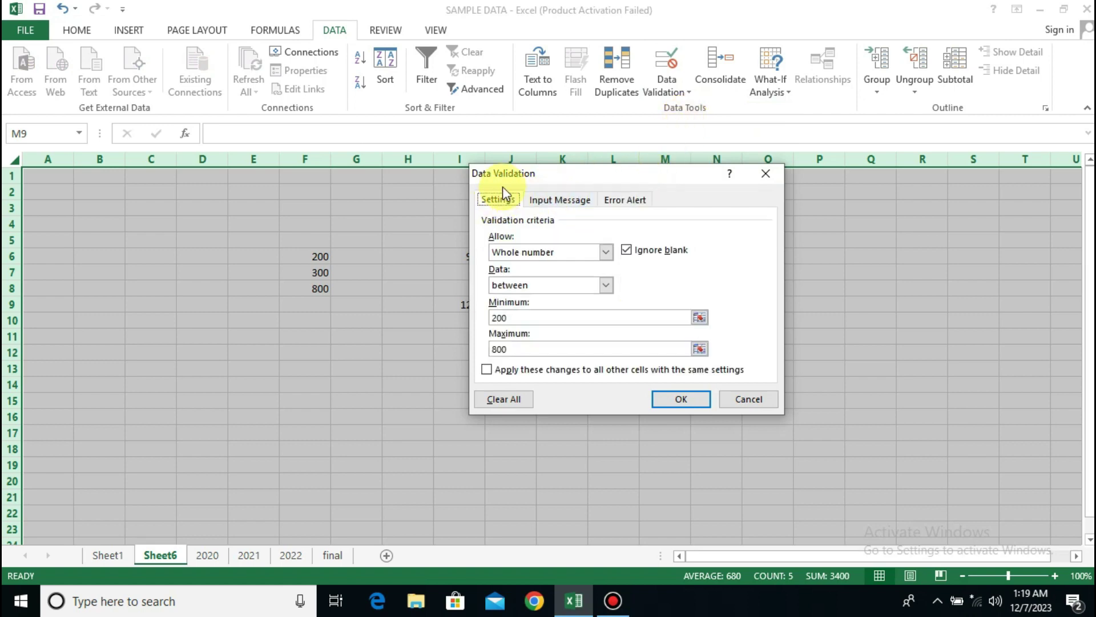
click(513, 402)
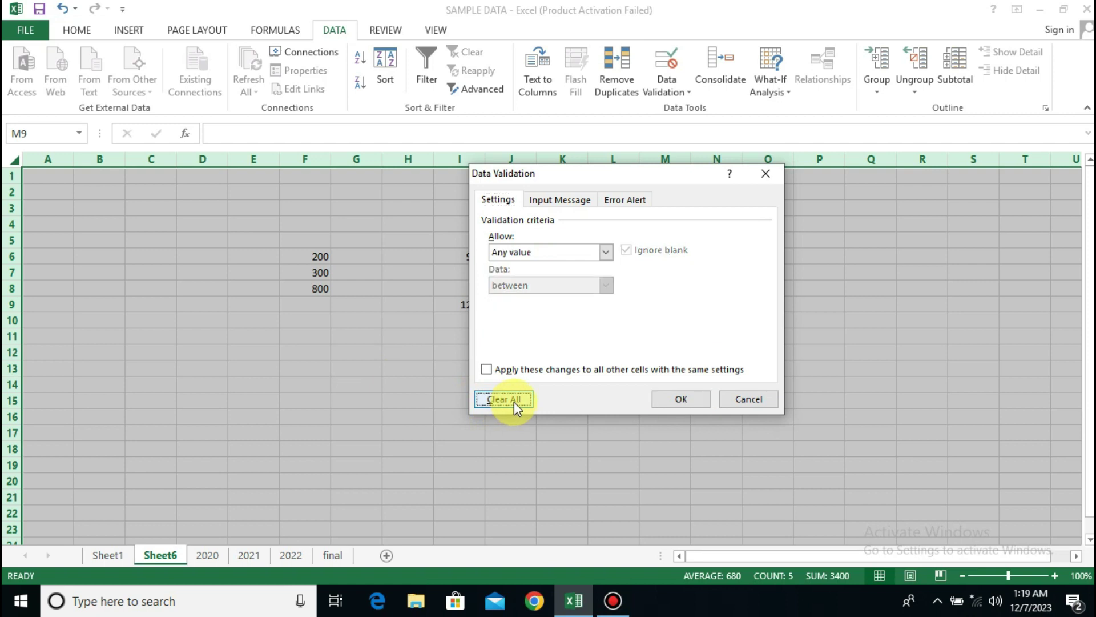
click(674, 400)
click(670, 404)
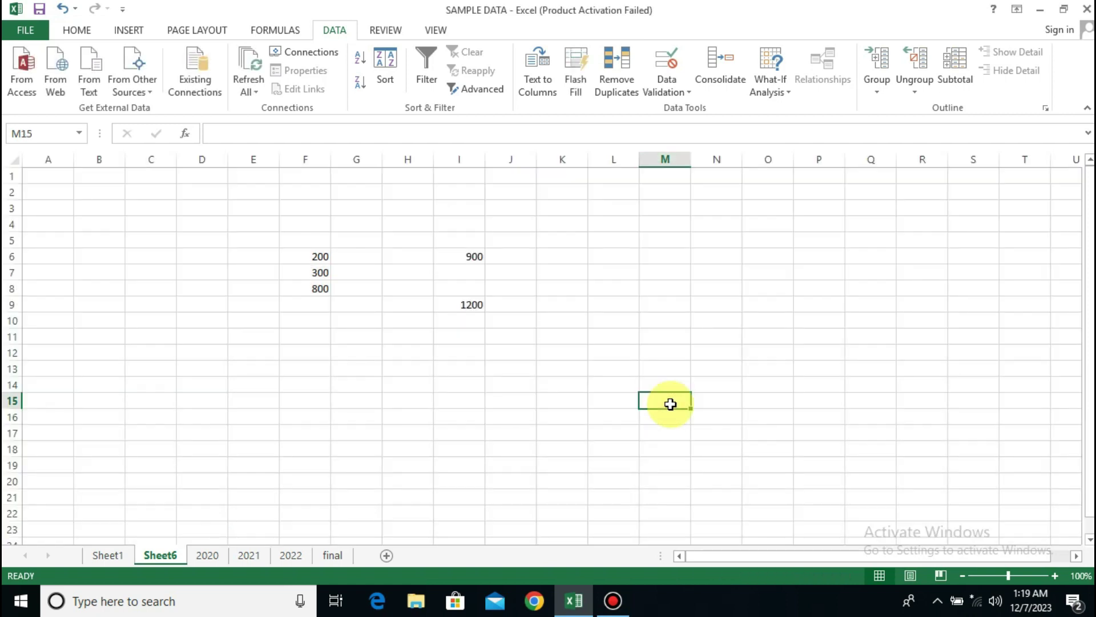
Delete the contents of all cells on Sheet6
key(ctrl+a)
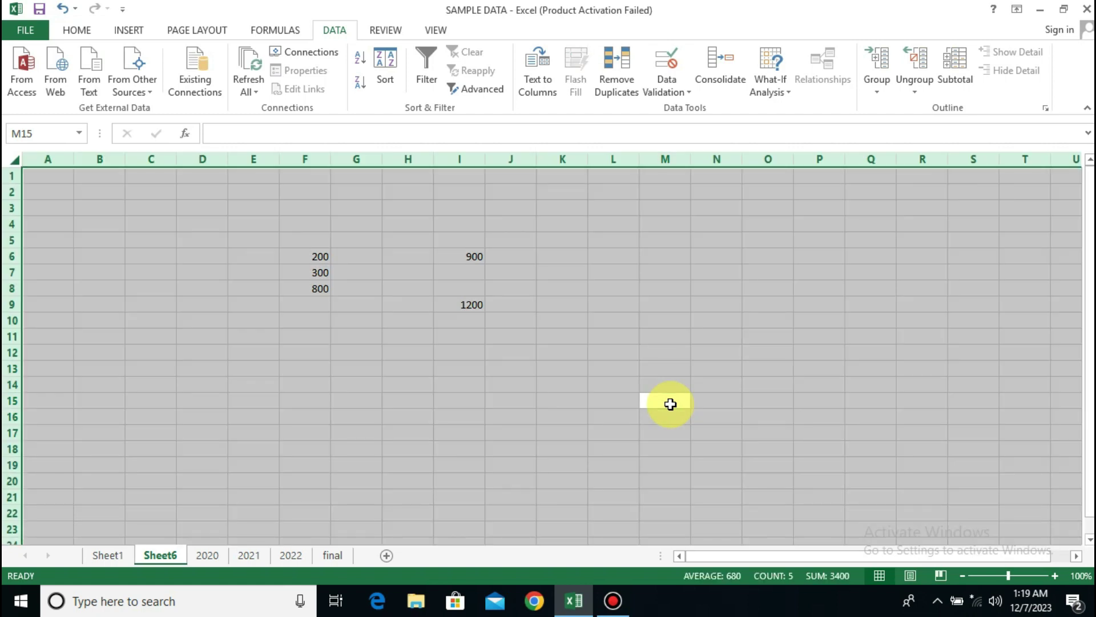
key(Delete)
click(571, 347)
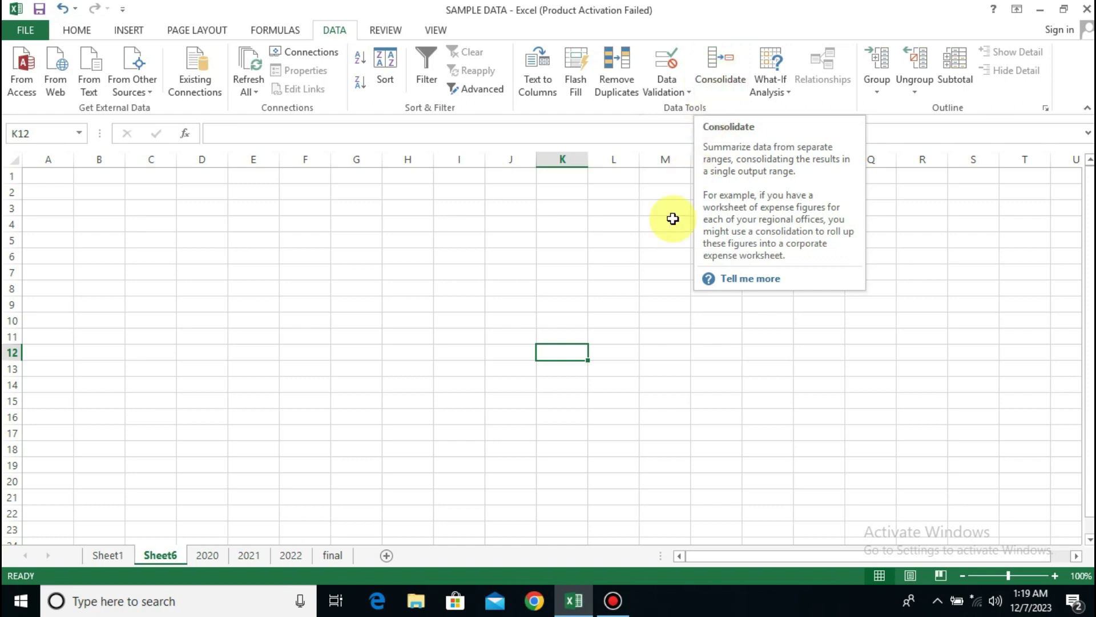
click(629, 299)
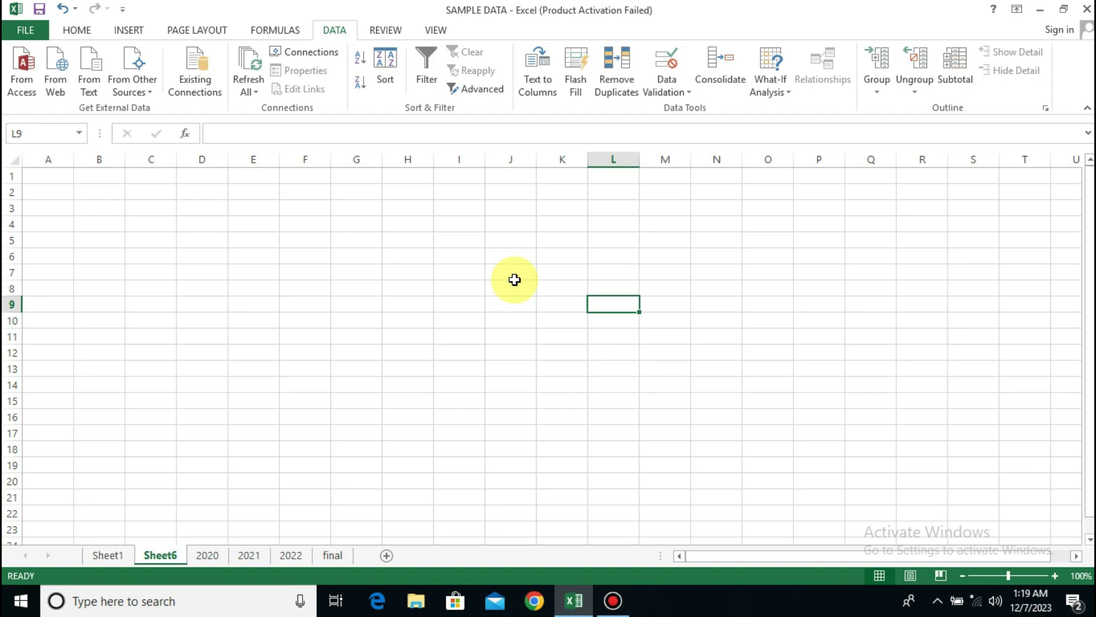
Look through the 2020, 2021 and 2022 sales tables and examine the region and salesman labels on the 2020 sheet
click(207, 555)
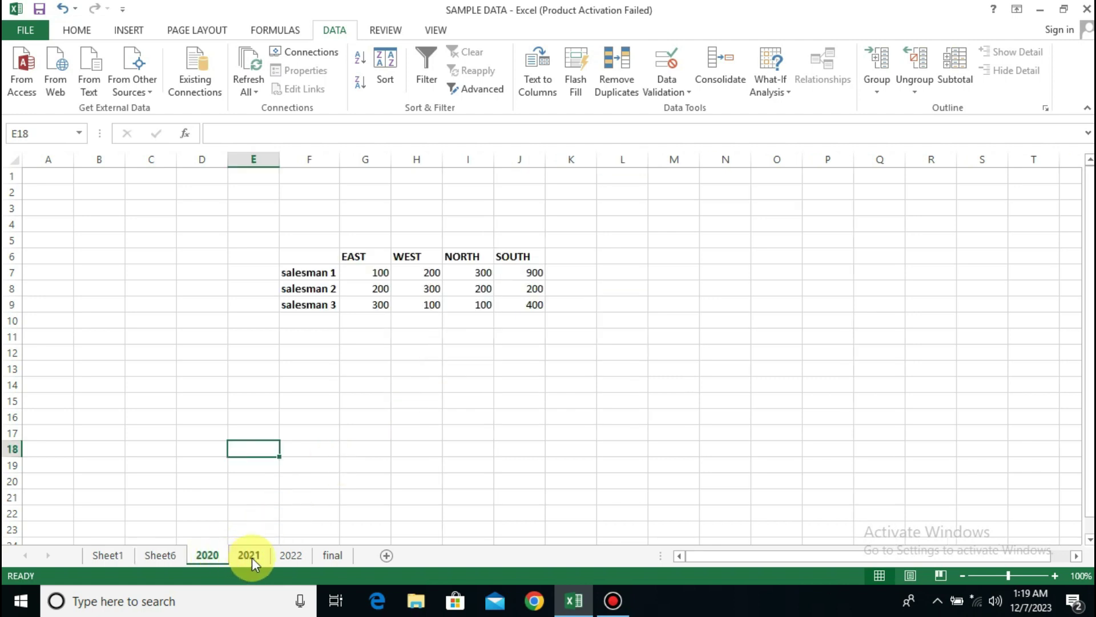
key(ctrl+Page_Down)
click(291, 556)
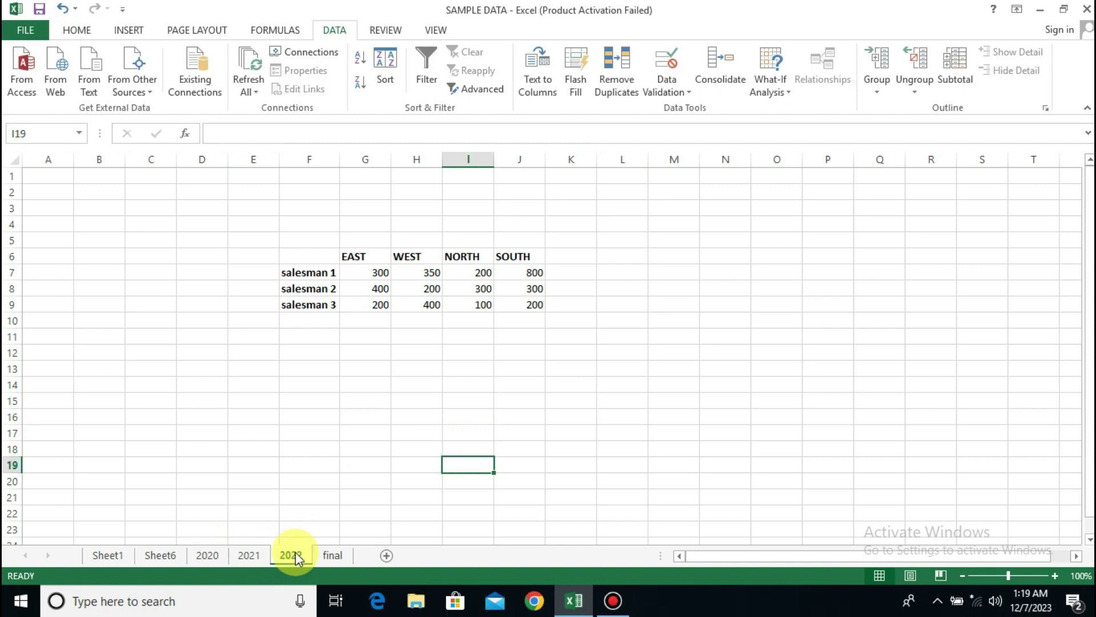
click(204, 557)
click(373, 256)
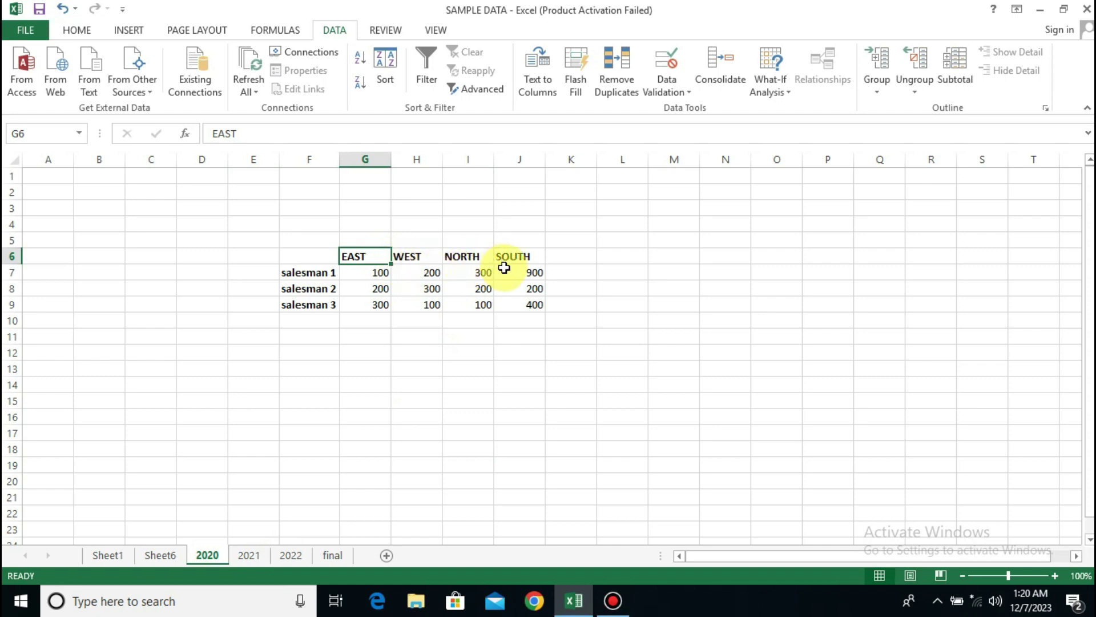
click(300, 273)
click(313, 288)
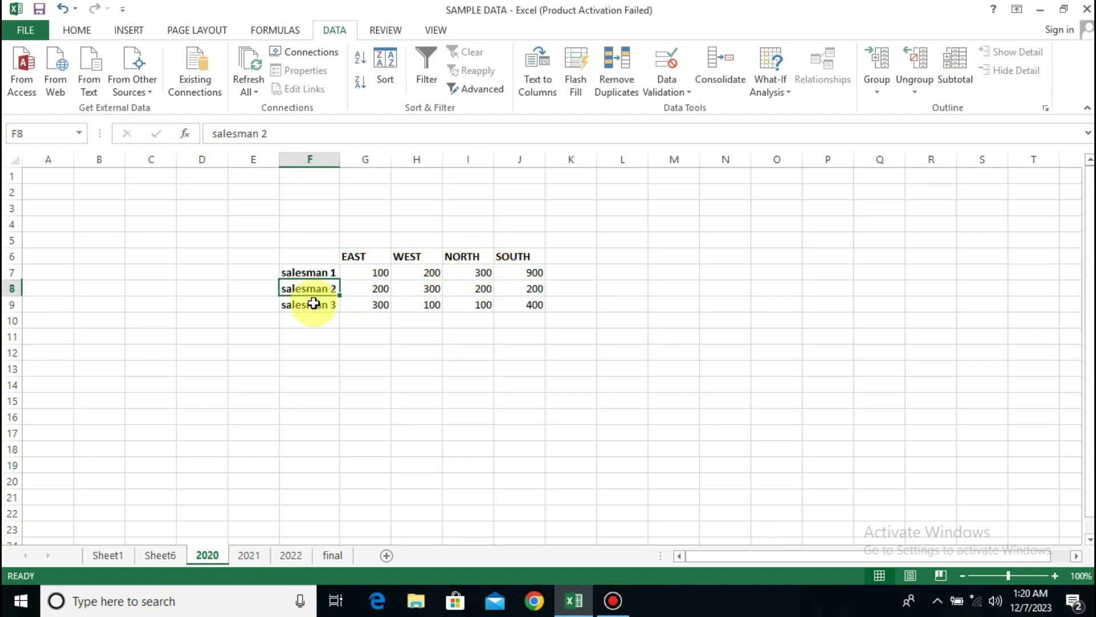
click(313, 303)
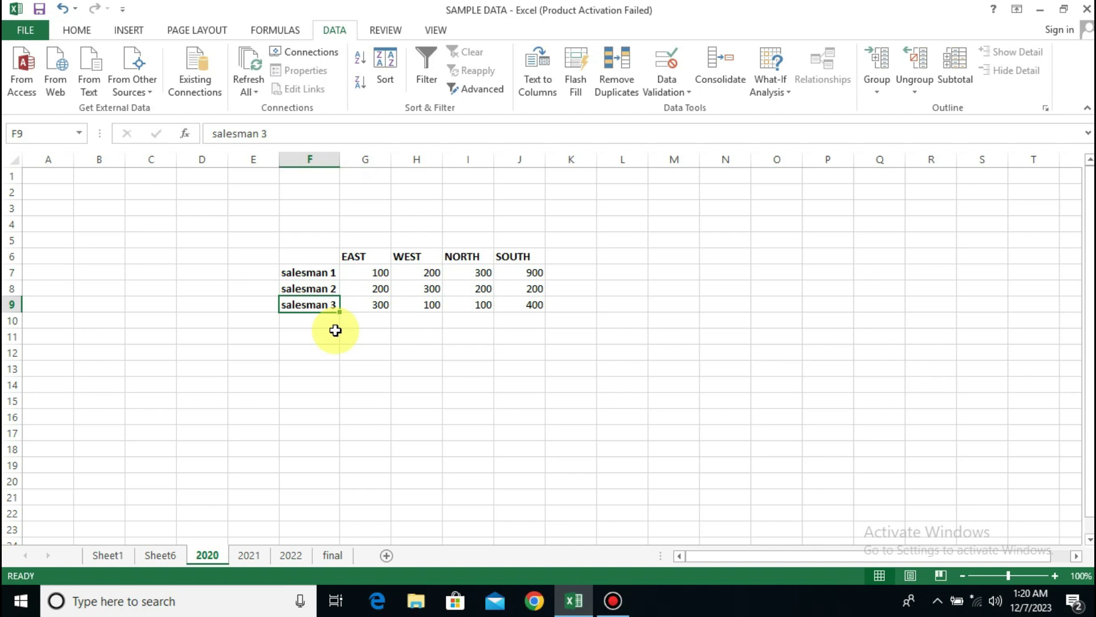
Compare the layout of the yearly sales tables across the 2020, 2021 and 2022 sheets and check the final sheet
click(253, 559)
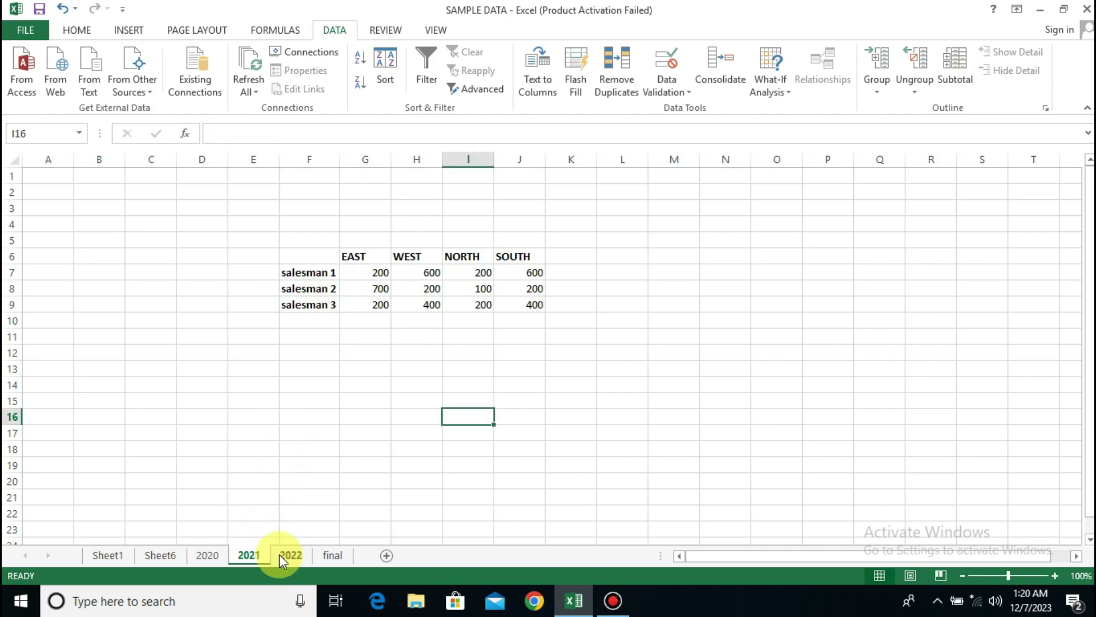
click(279, 554)
click(327, 553)
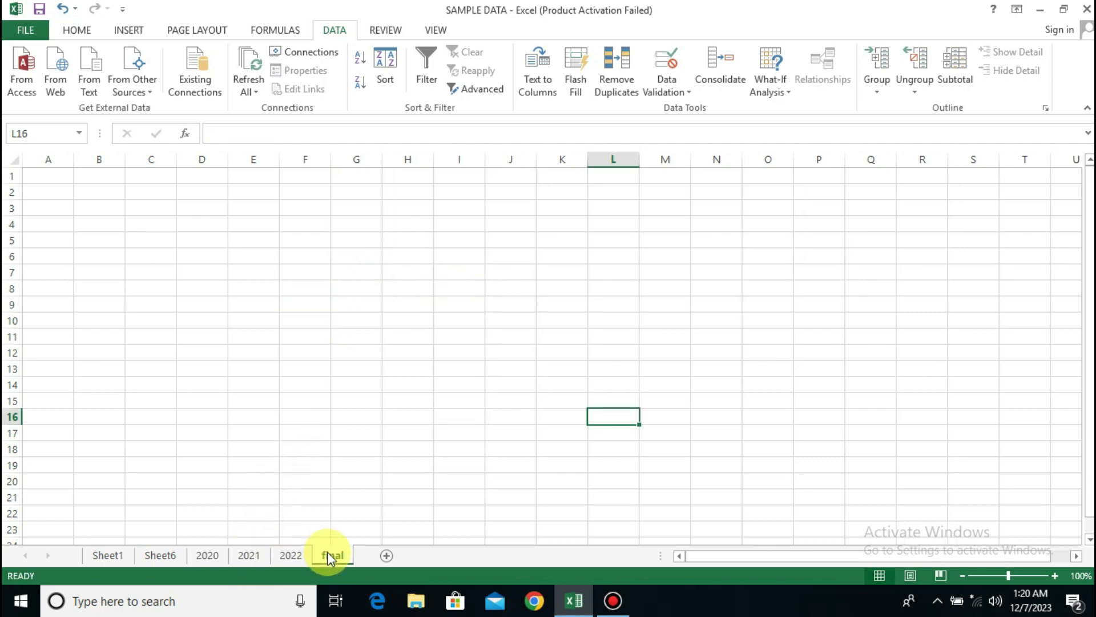
click(211, 555)
click(275, 555)
click(290, 554)
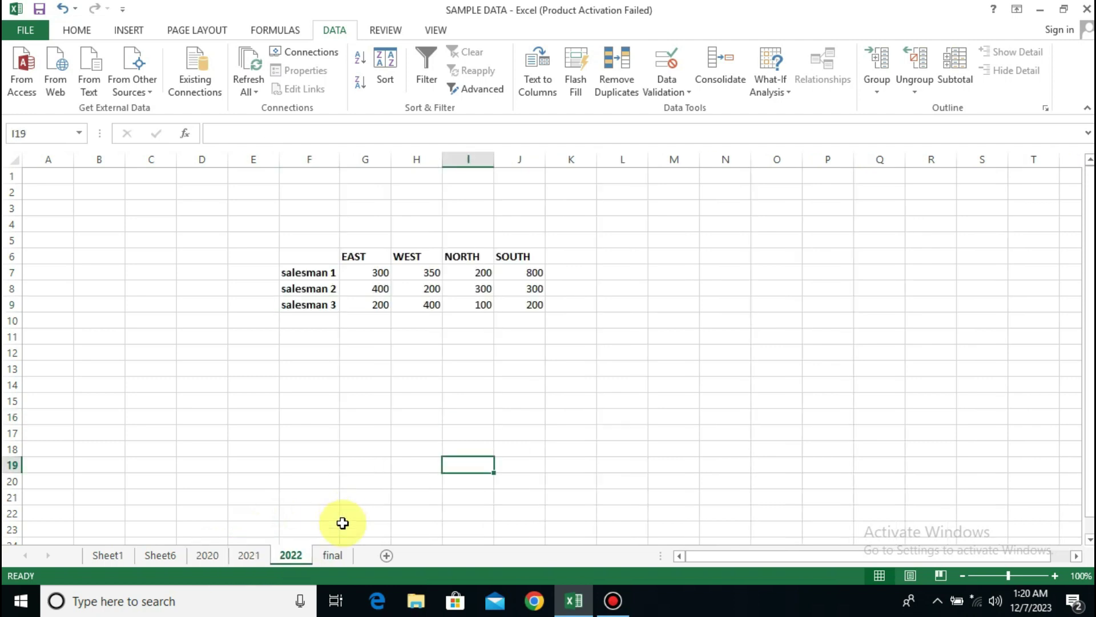
click(328, 558)
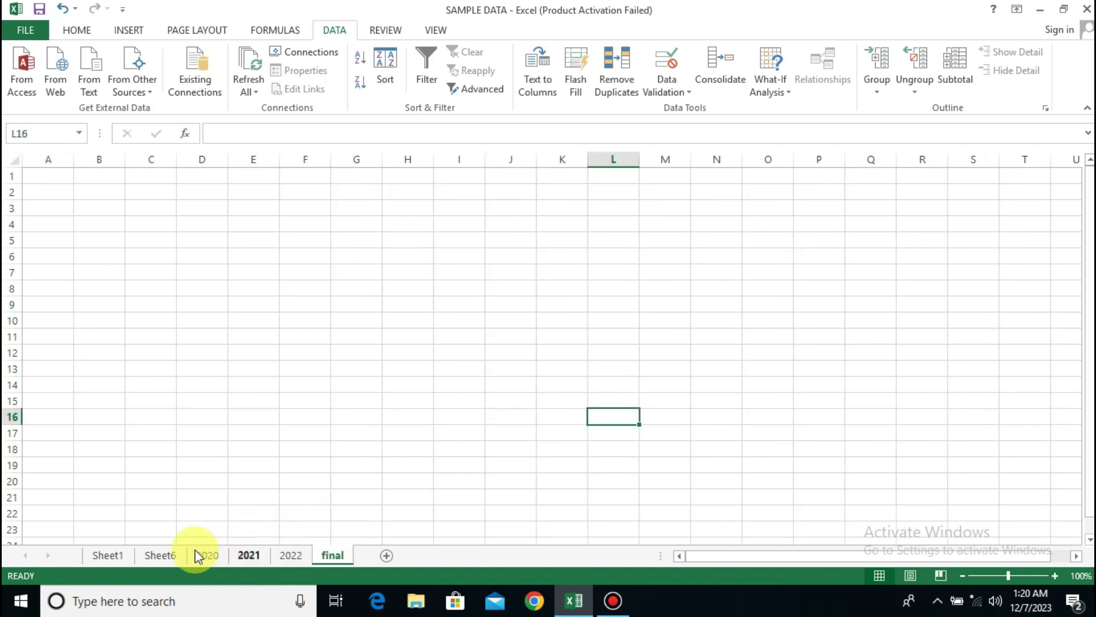
click(205, 554)
click(254, 556)
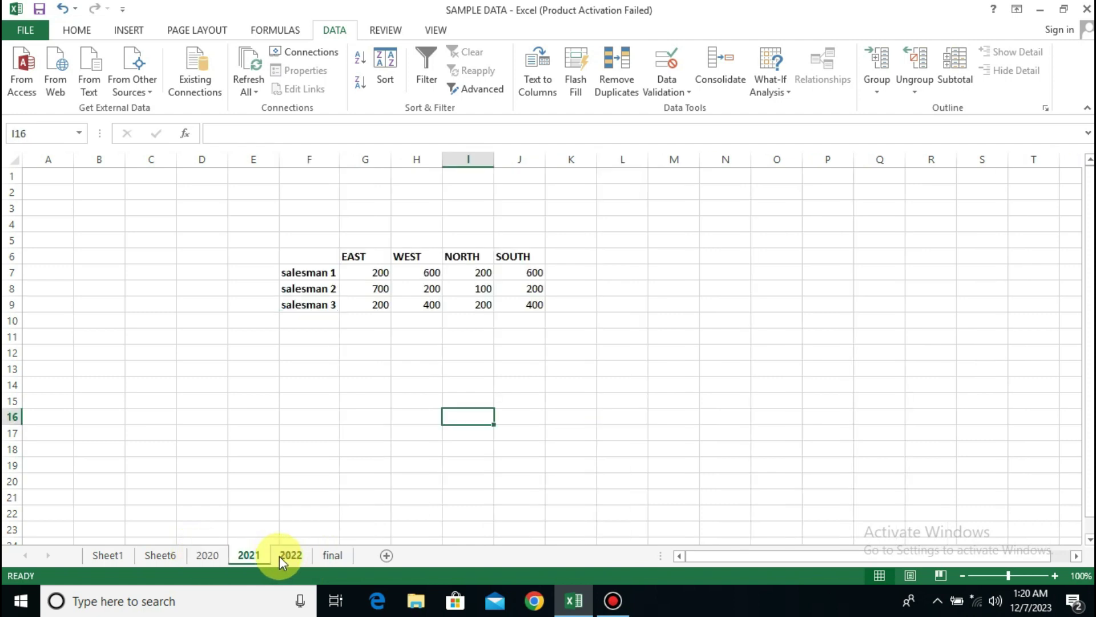
click(279, 556)
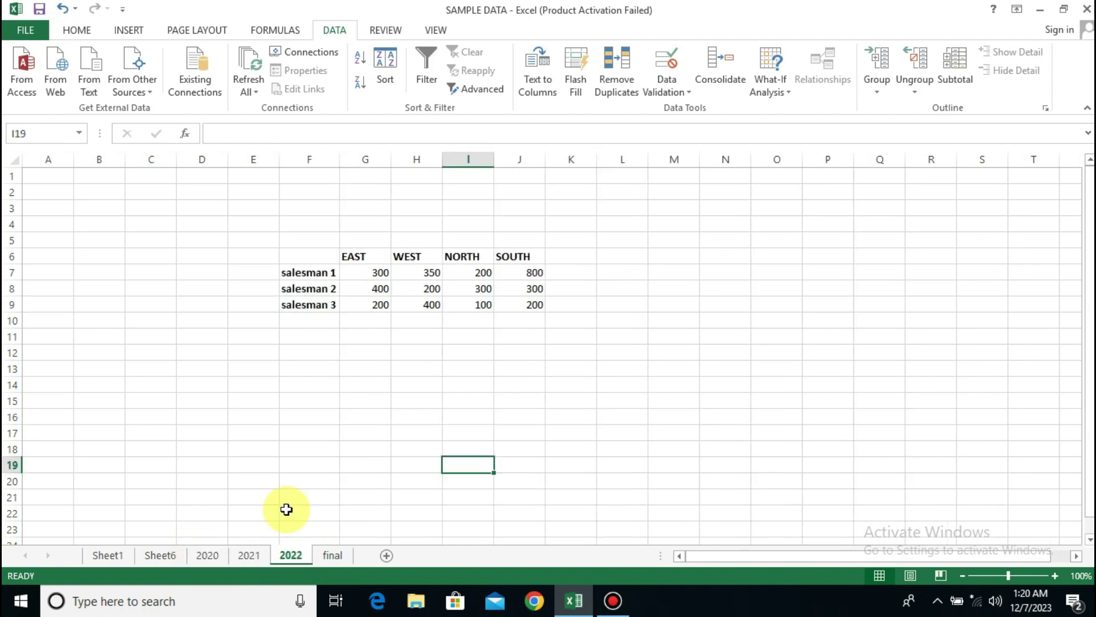
Start a Sum consolidation at cell L16 on the final sheet and add range F6:J9 of the 2020 sheet as a reference
click(333, 555)
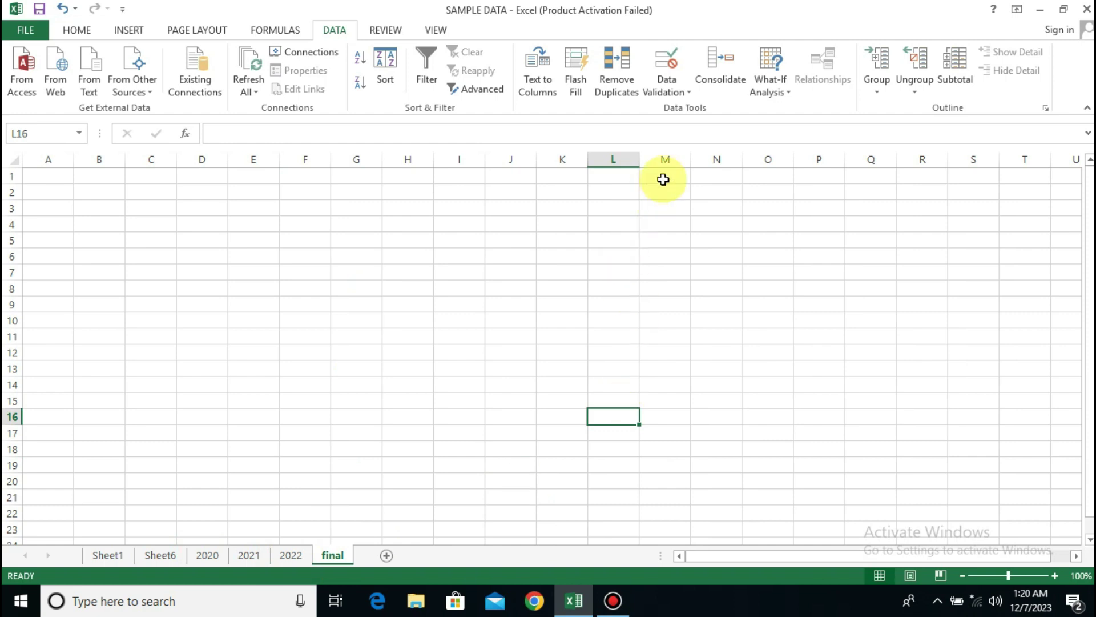
click(735, 67)
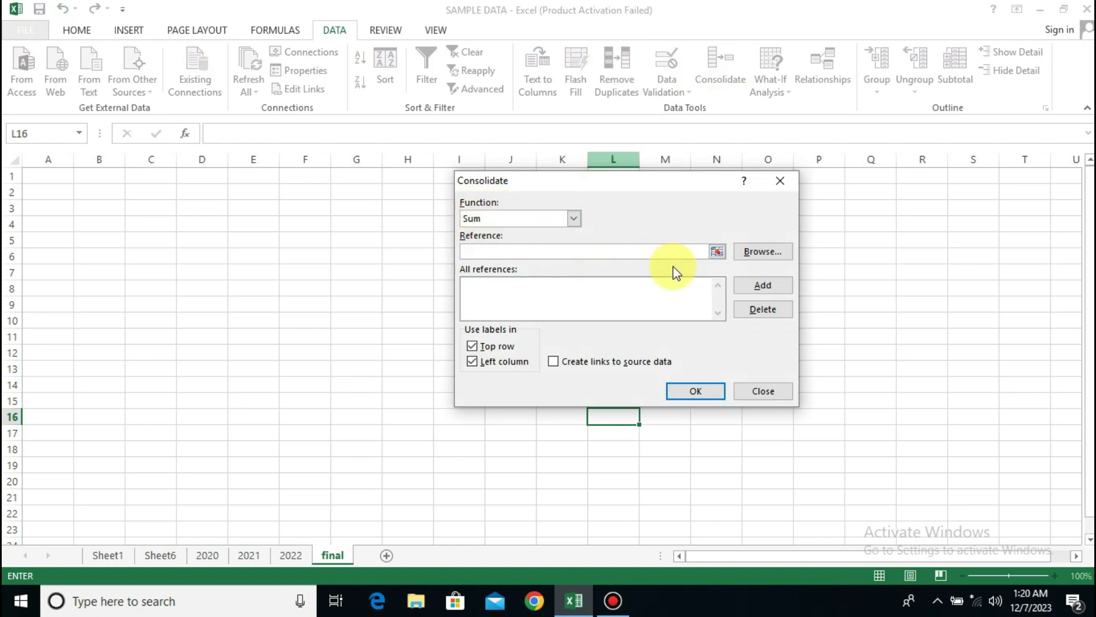
click(716, 251)
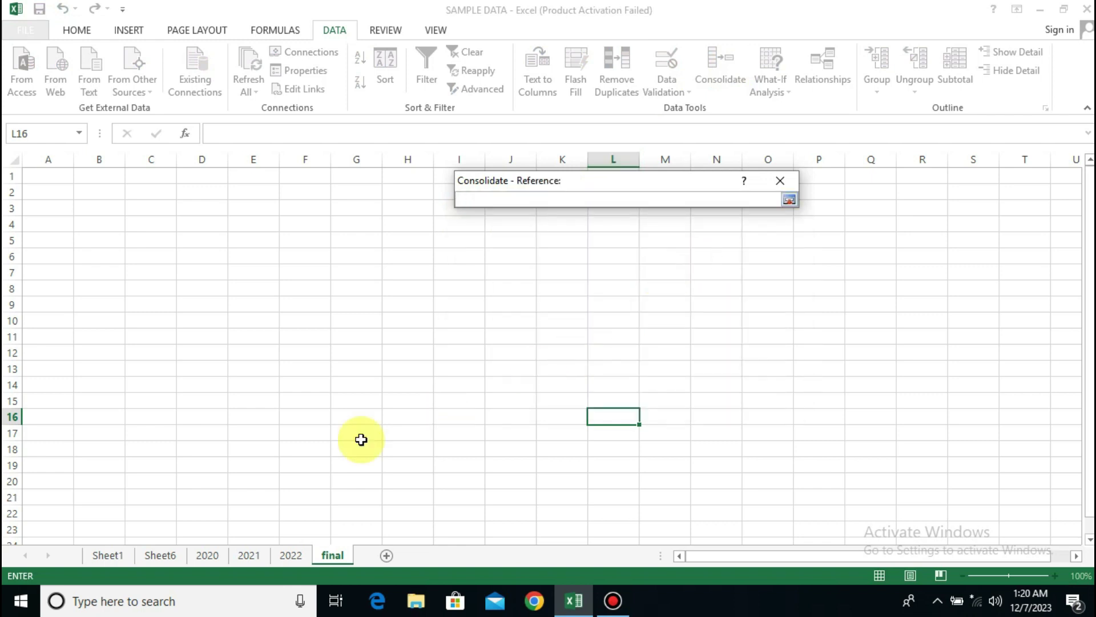
click(208, 555)
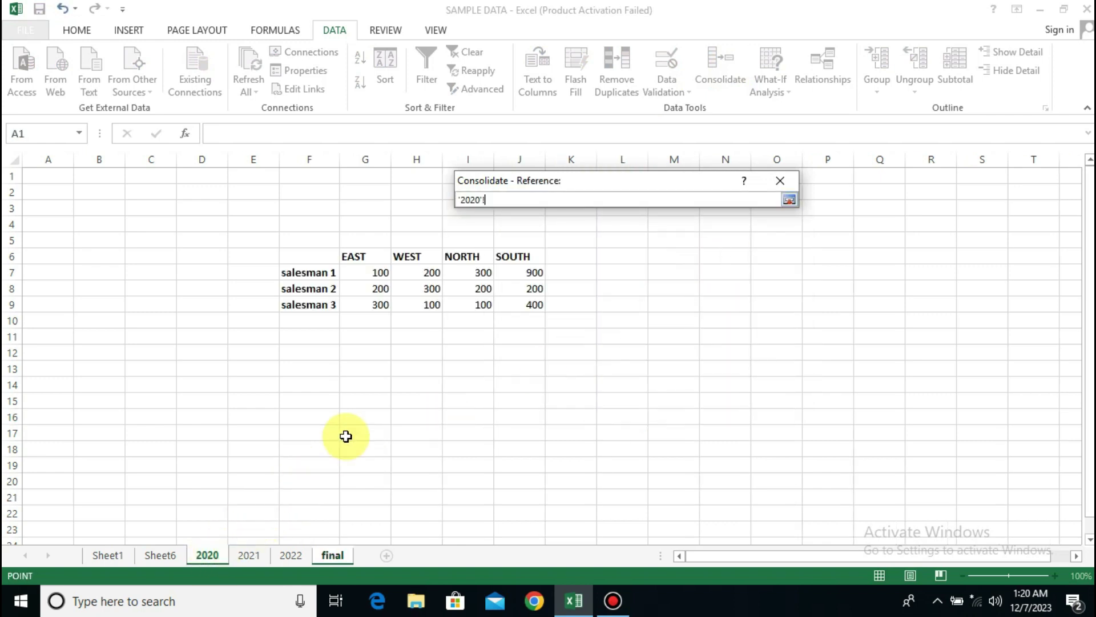
click(325, 258)
drag(434, 258, 527, 303)
click(789, 199)
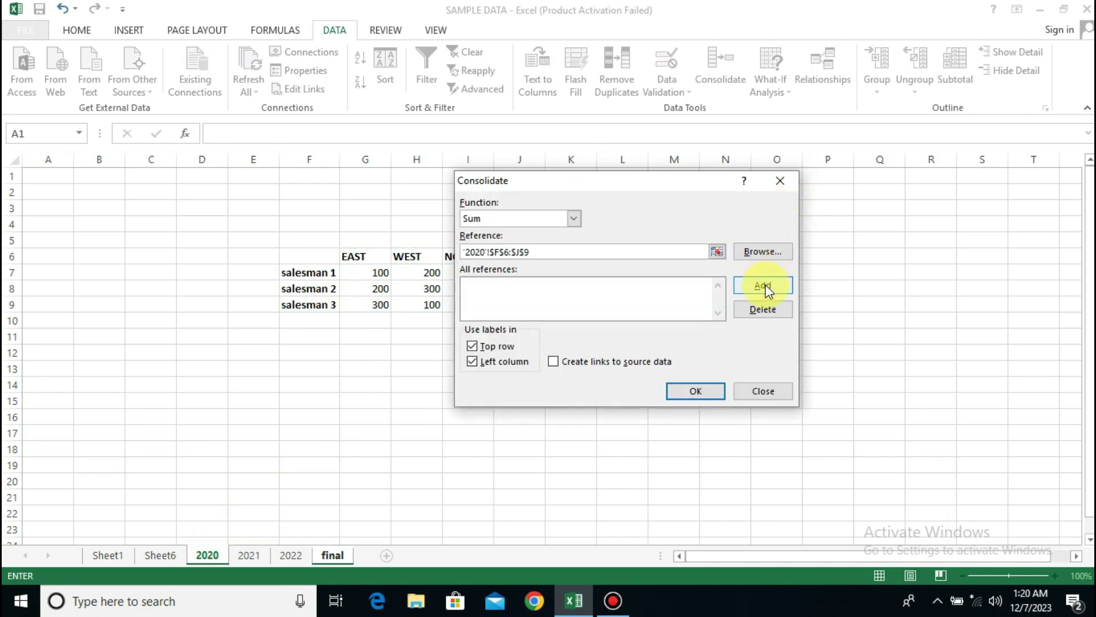
click(745, 292)
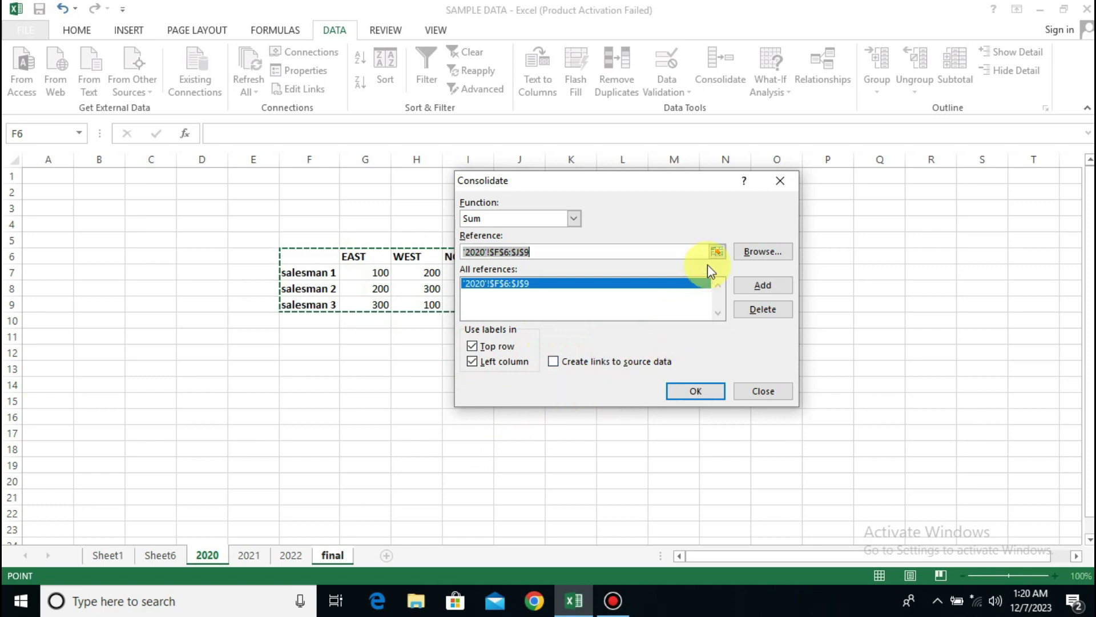
Add range F6:J9 of the 2021 sheet to the consolidation references
click(719, 252)
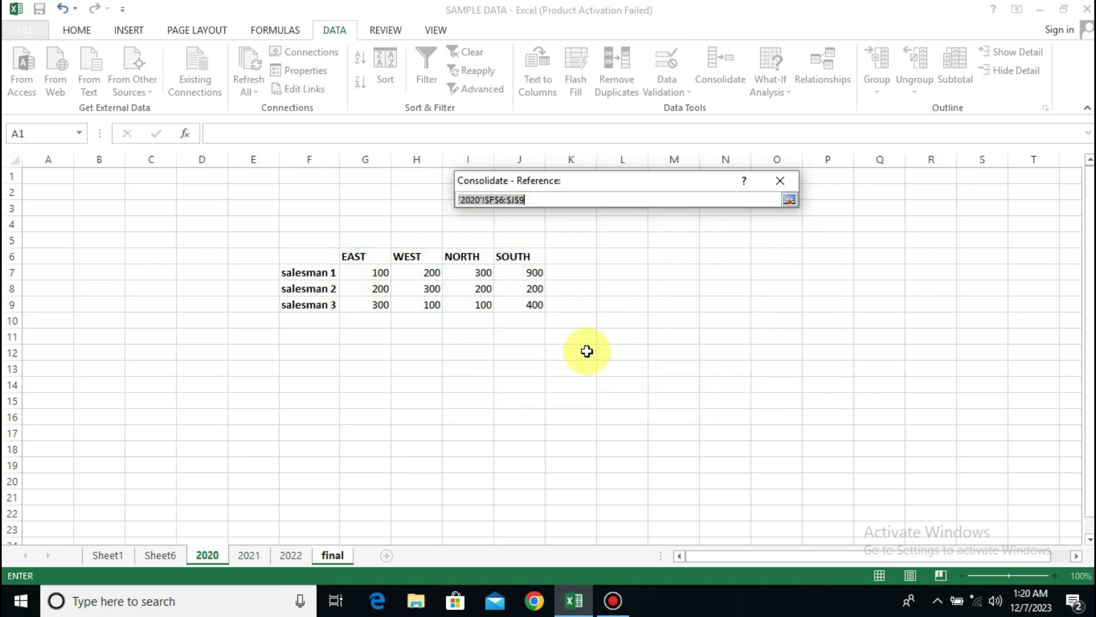
click(246, 553)
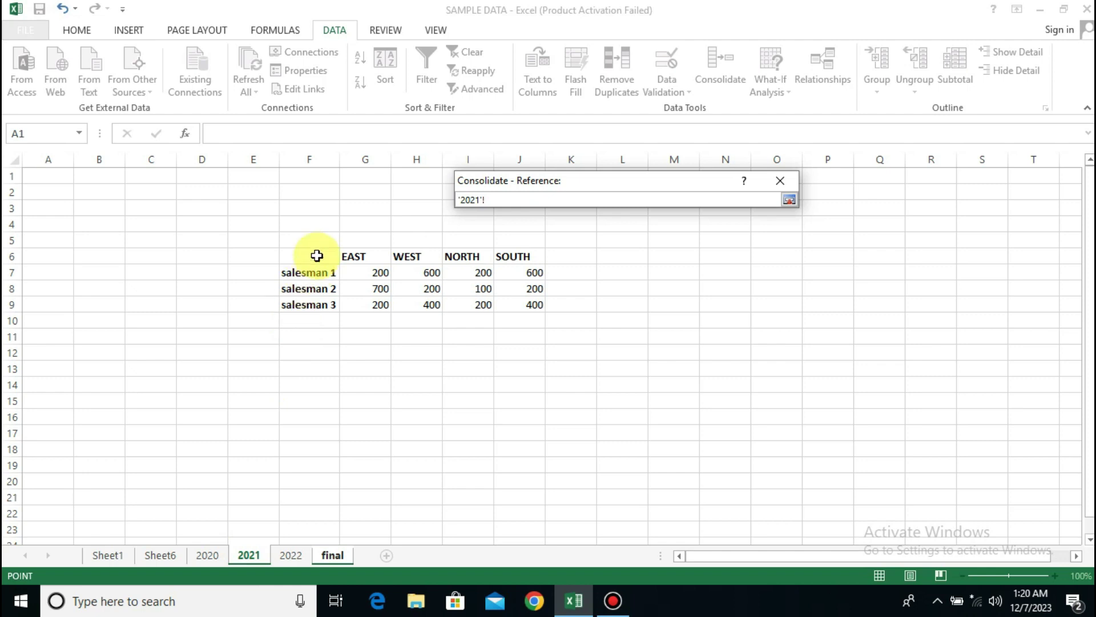
drag(317, 255, 528, 303)
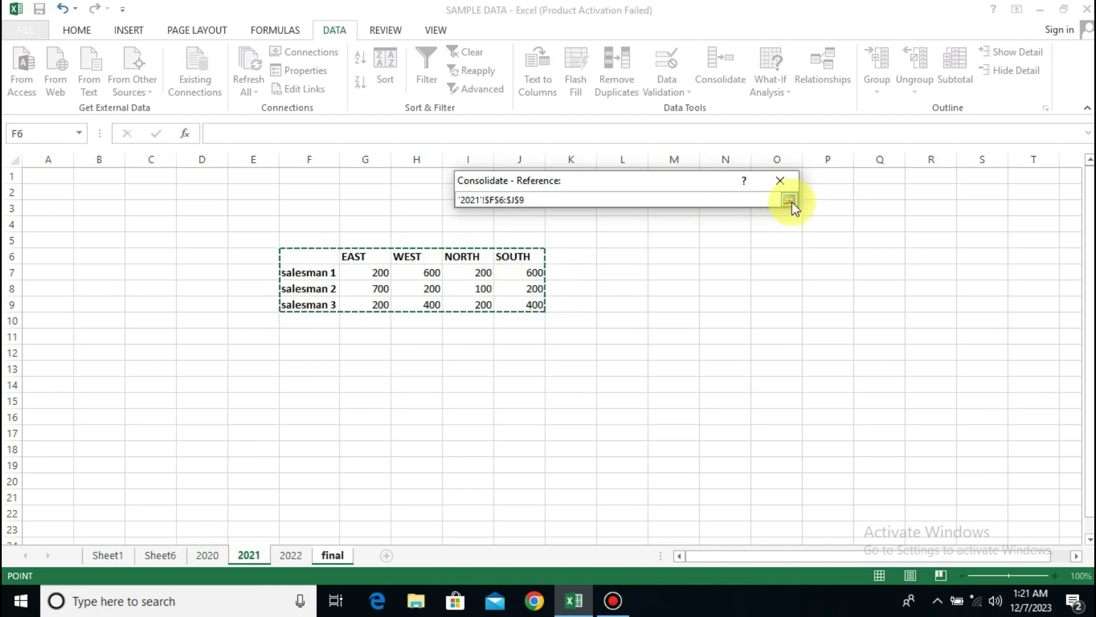
click(790, 200)
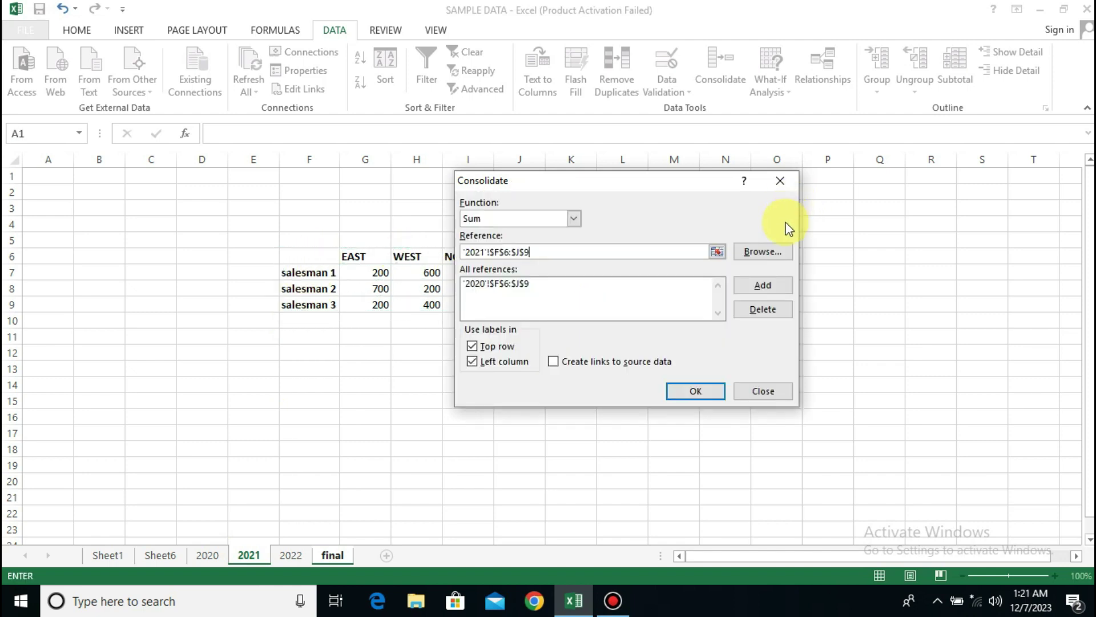
click(757, 284)
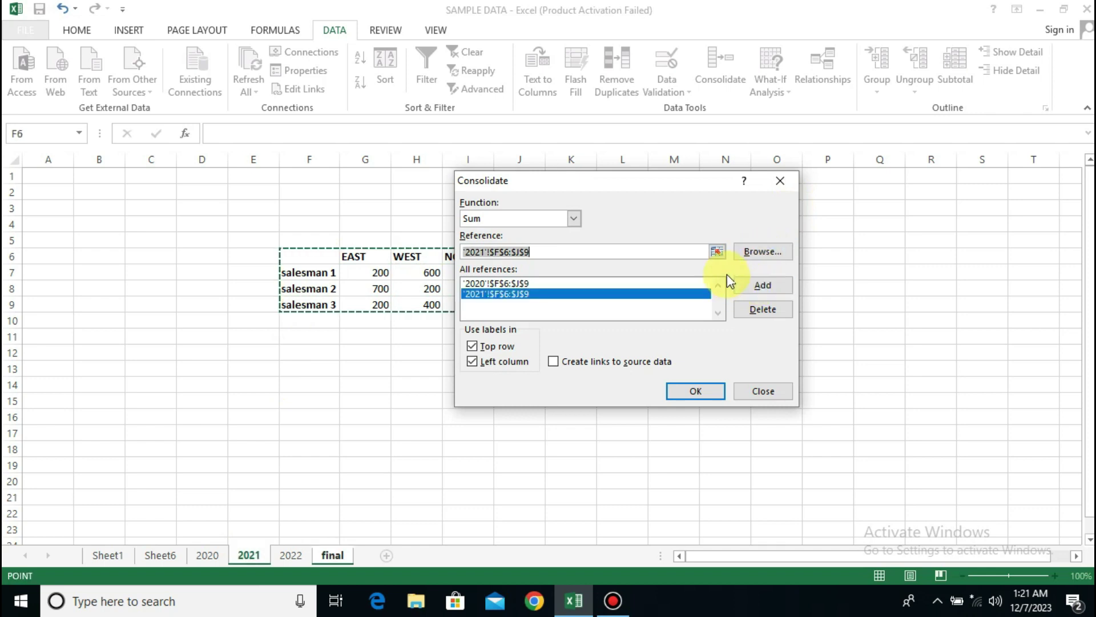
Add range F6:J9 of the 2022 sheet as the third consolidation reference
click(717, 251)
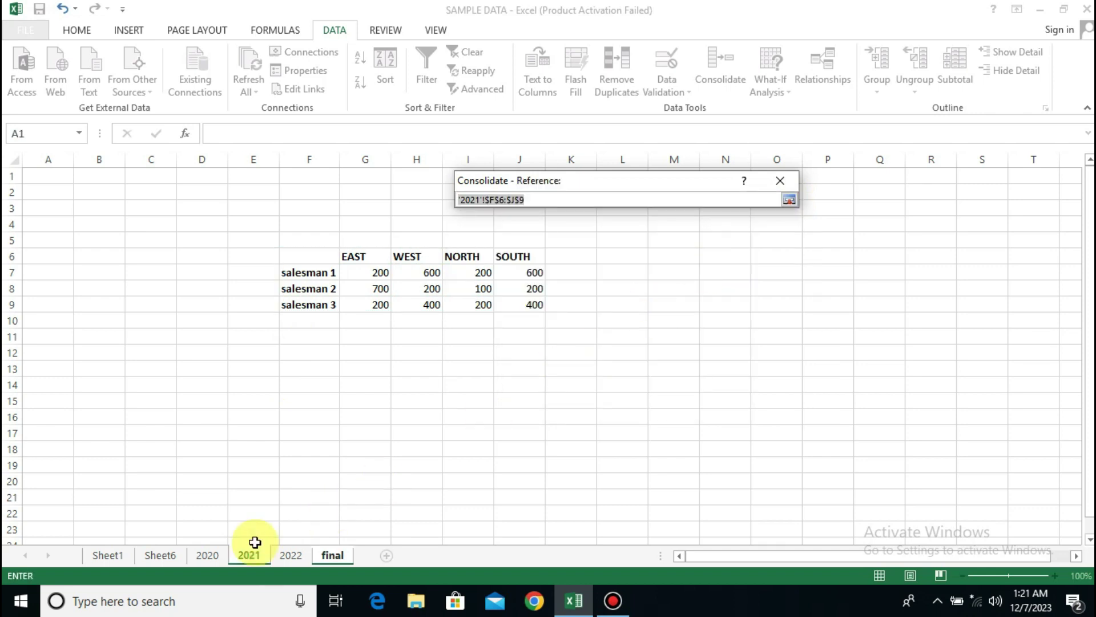
click(287, 557)
drag(323, 255, 521, 298)
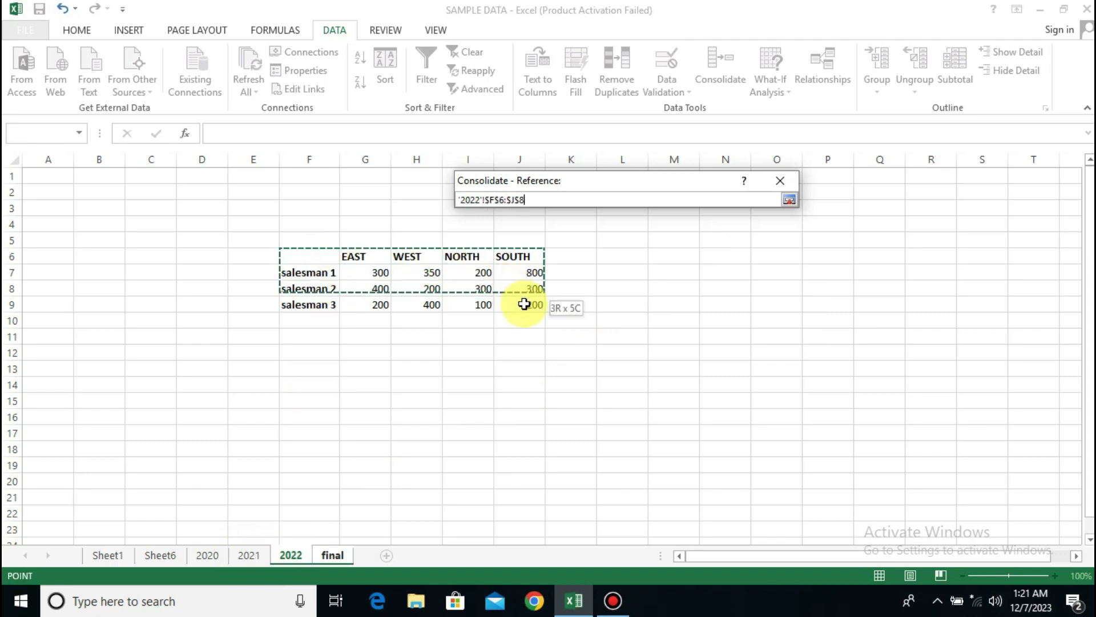
click(789, 200)
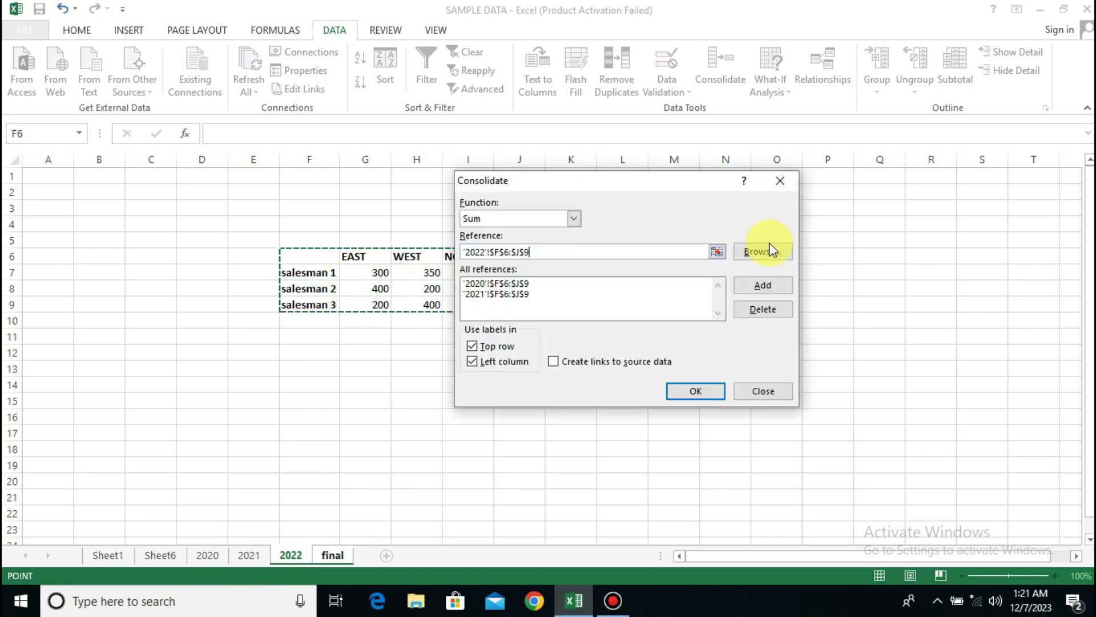
click(755, 287)
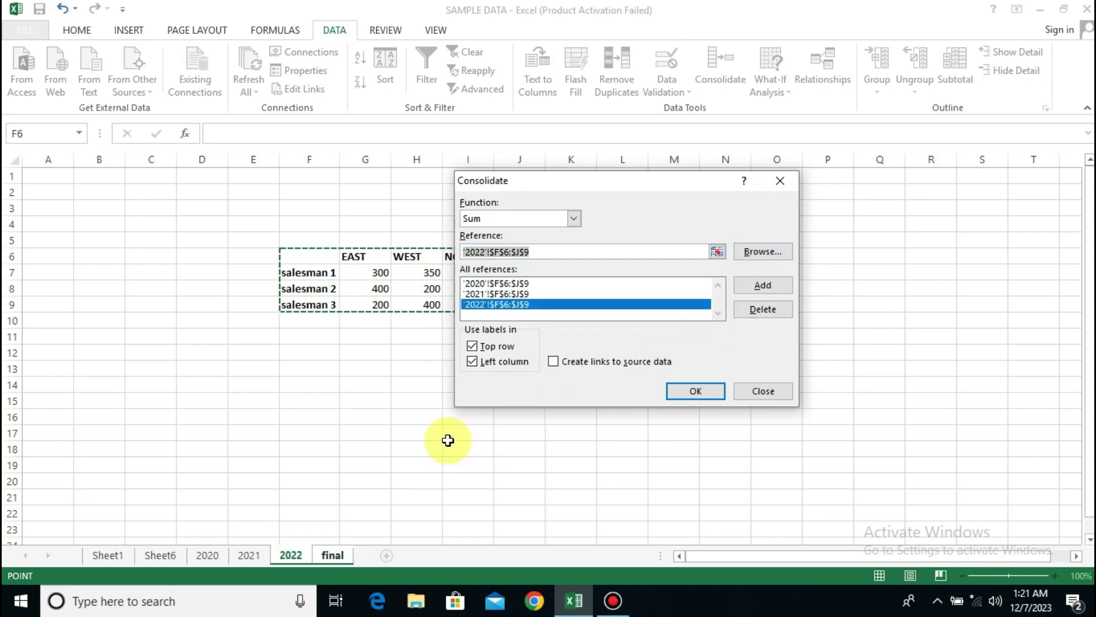
Run the consolidation on the final sheet and autofit column L to the salesman labels
click(335, 552)
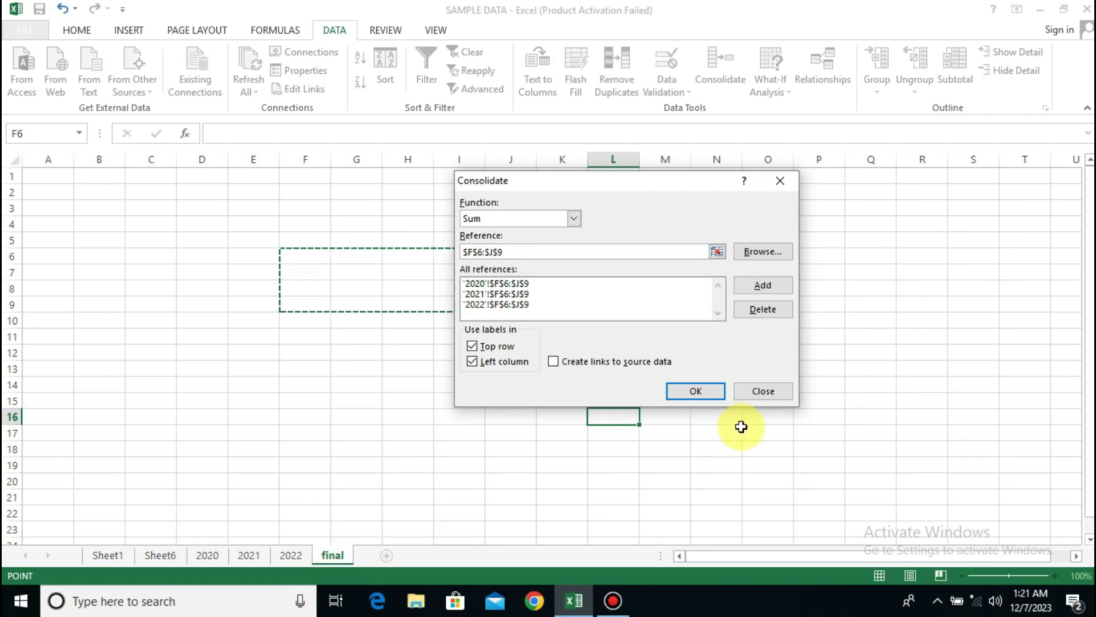
click(696, 391)
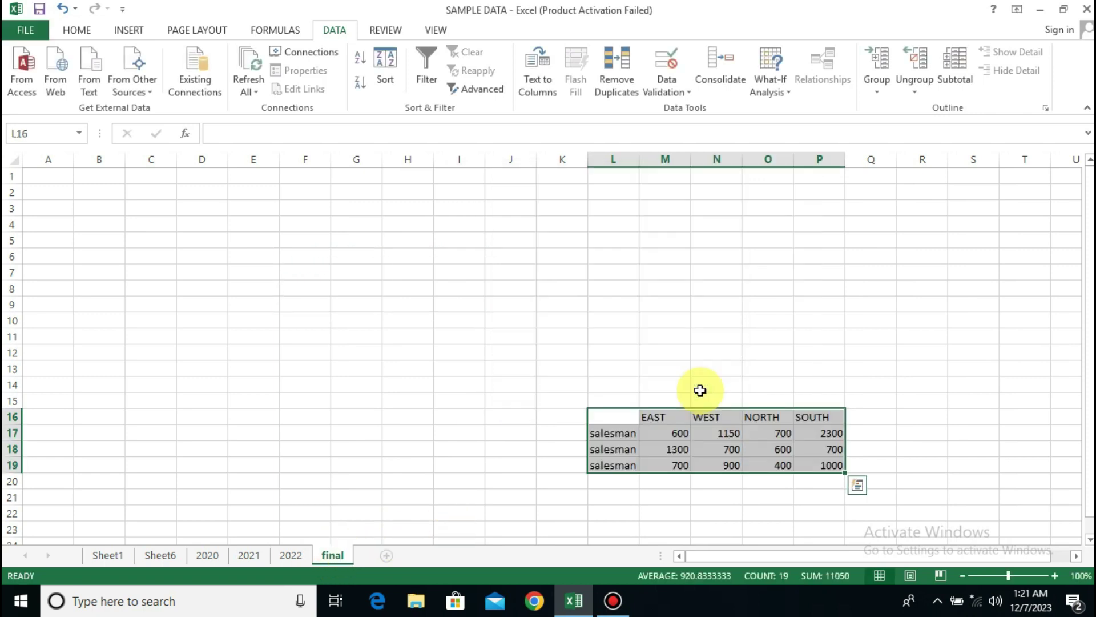
click(871, 488)
click(983, 382)
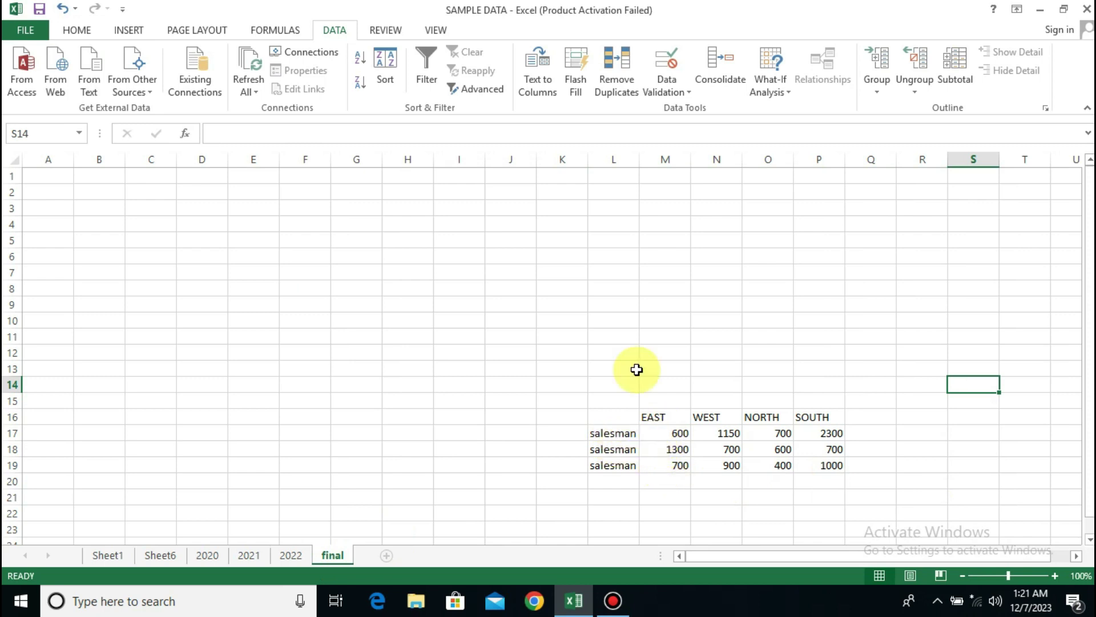
double_click(640, 159)
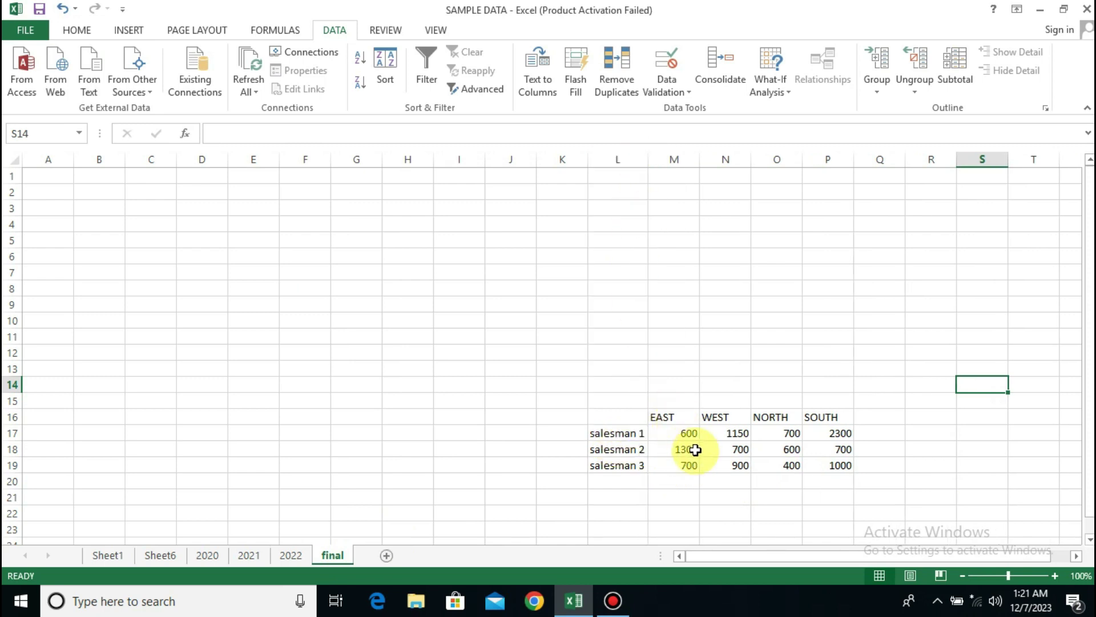
Check salesman 1's consolidated EAST total against the EAST values on the 2020, 2021 and 2022 sheets
click(680, 430)
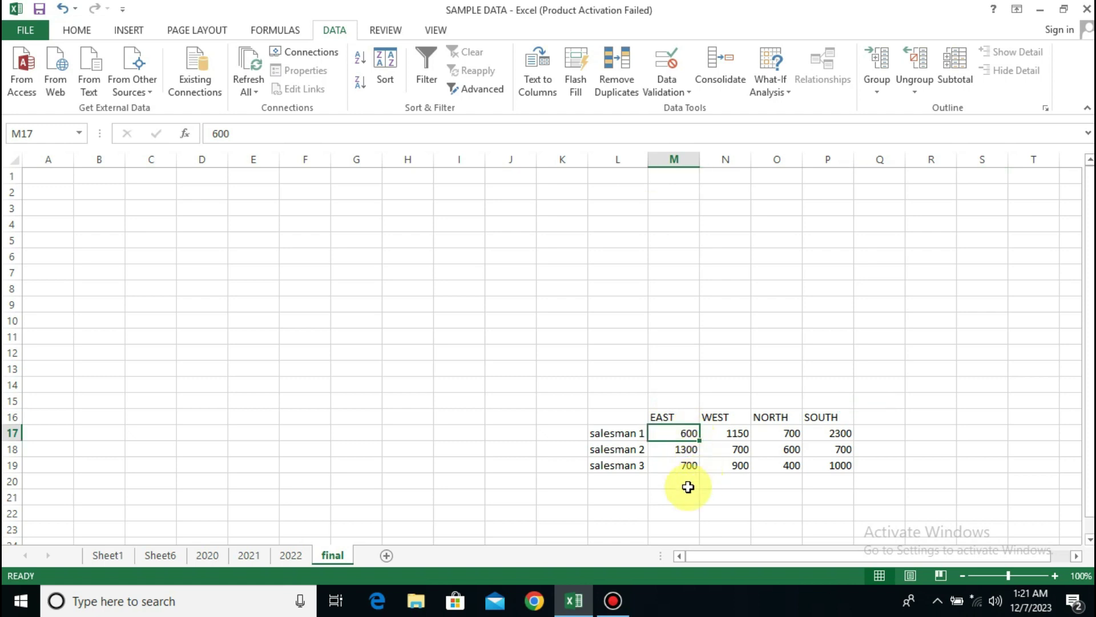
click(204, 554)
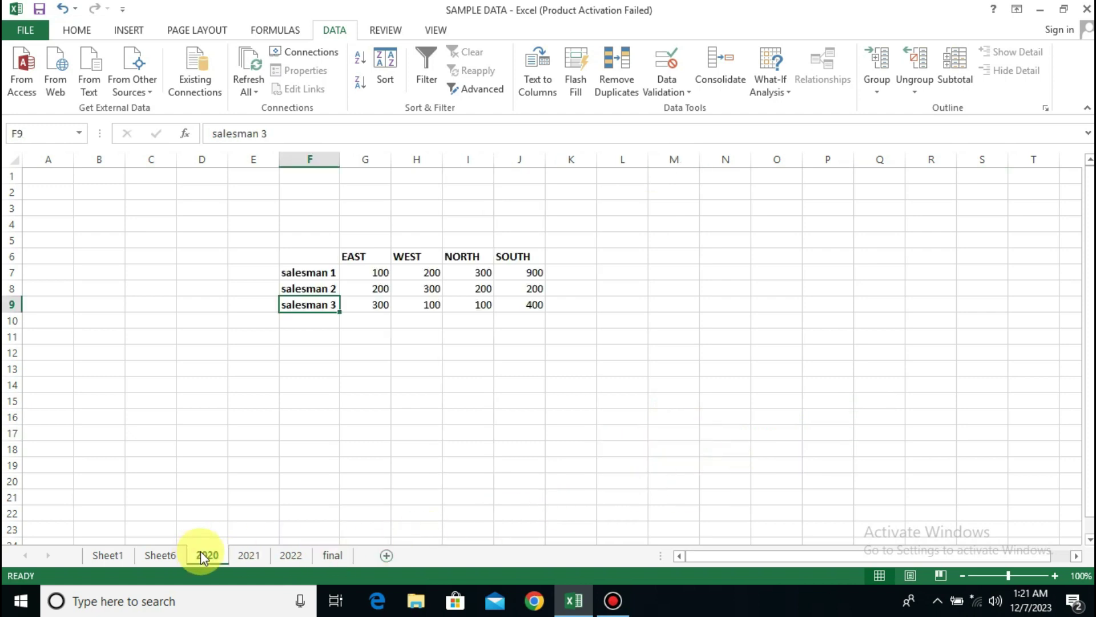
click(365, 272)
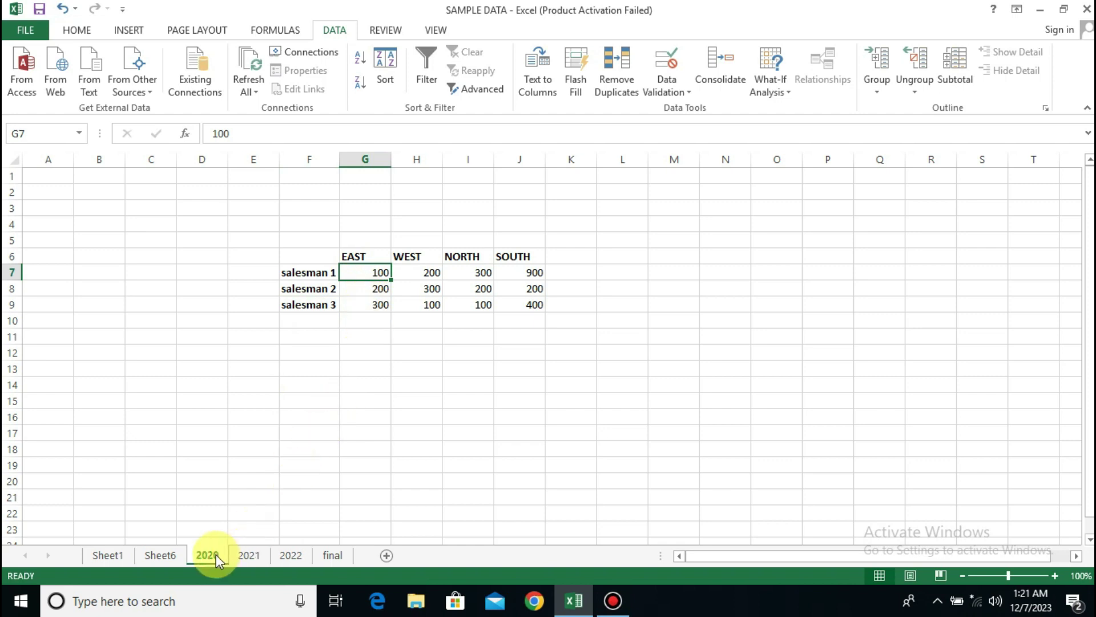
click(248, 554)
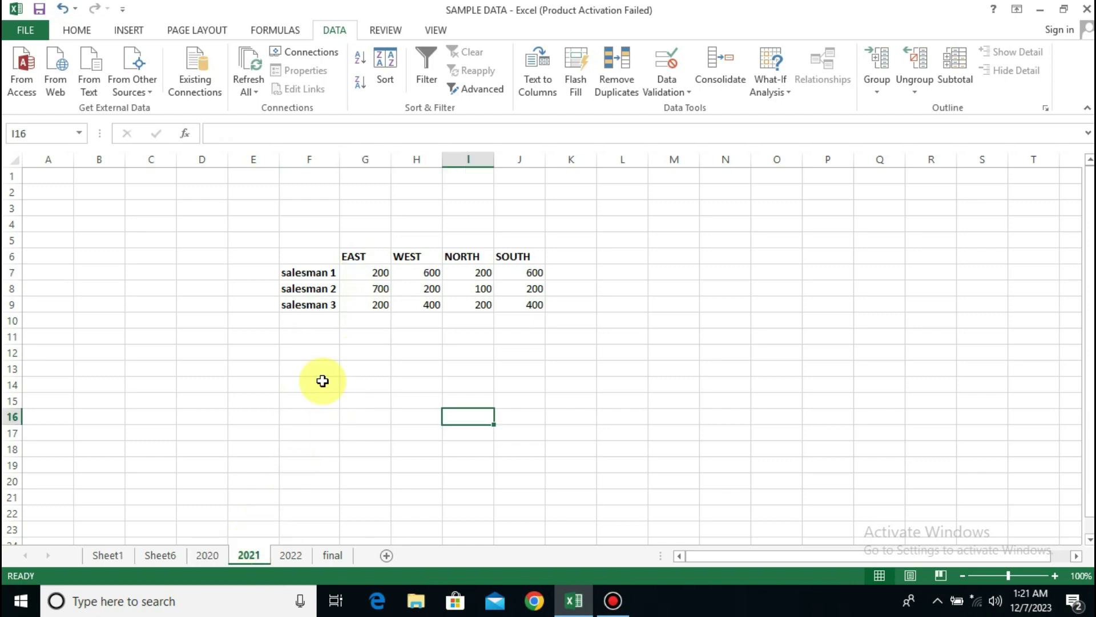
click(368, 270)
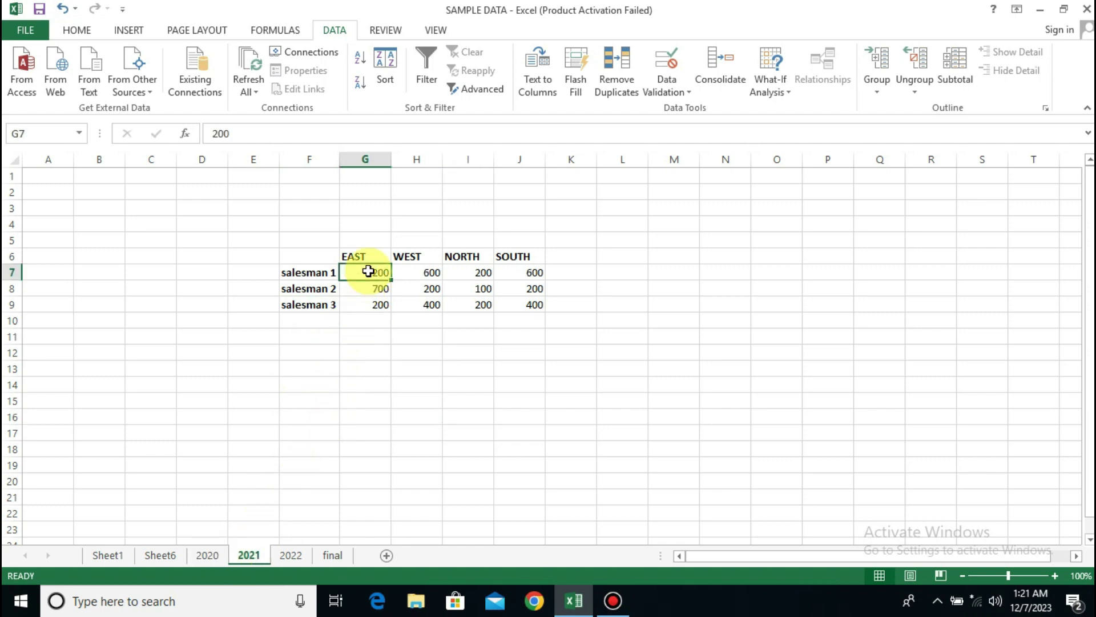
click(288, 549)
click(367, 272)
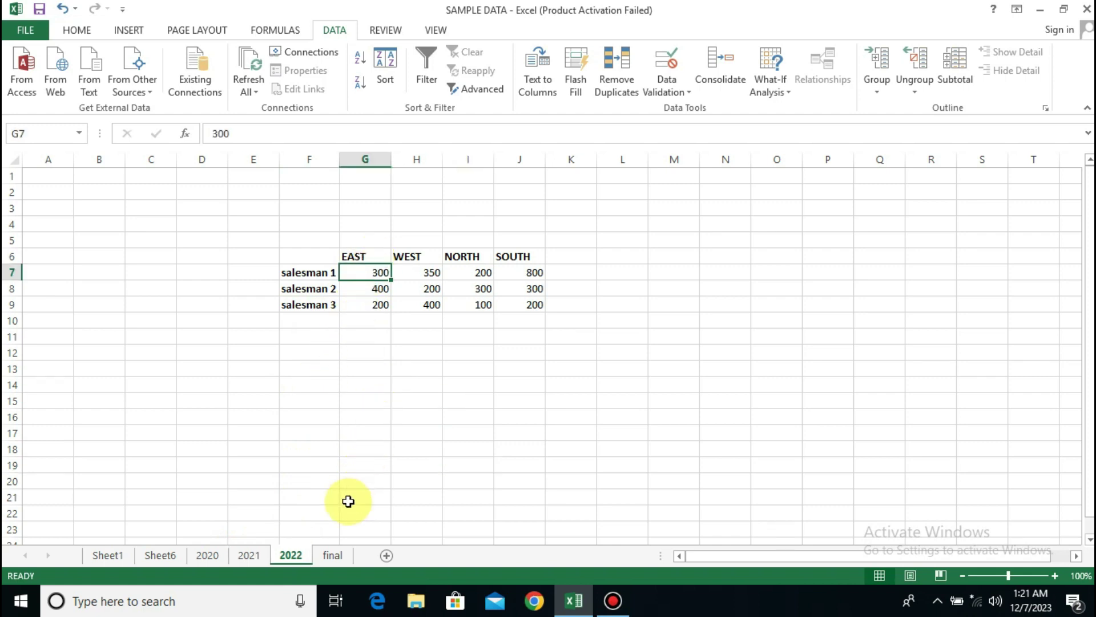
click(332, 553)
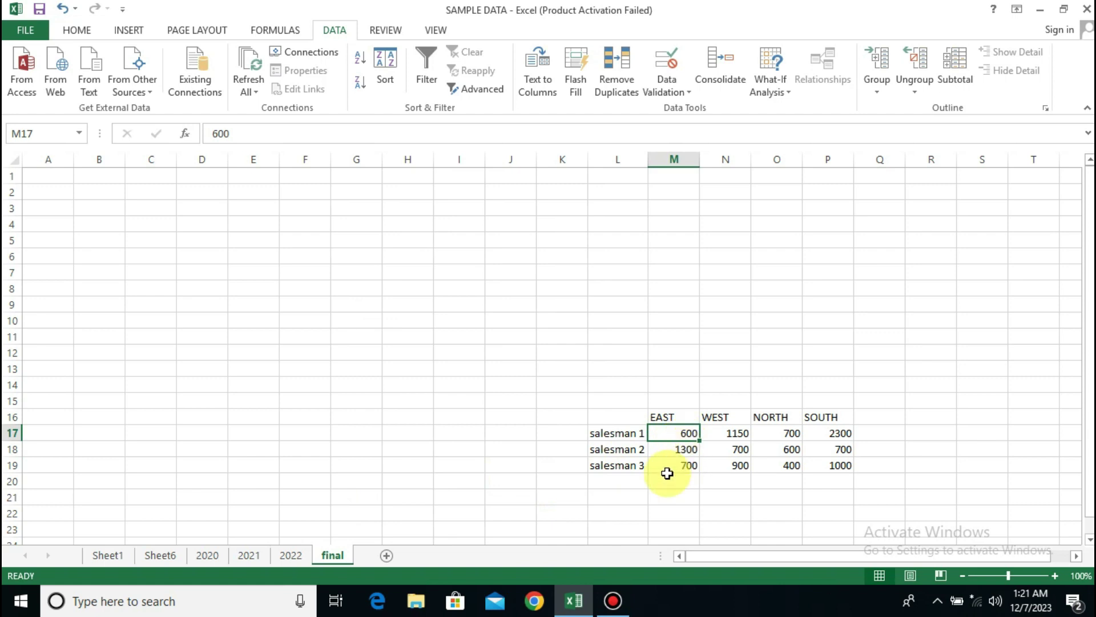
Check salesman 2's EAST values on the 2020, 2021 and 2022 sheets against the consolidated total on the final sheet
click(207, 553)
click(382, 290)
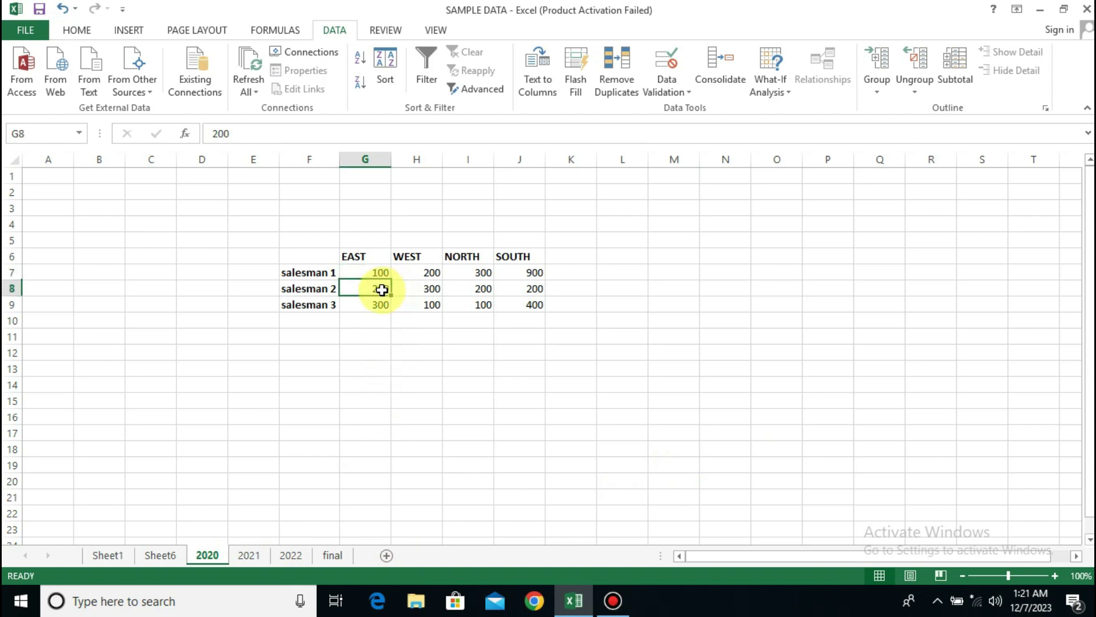
click(246, 555)
click(382, 291)
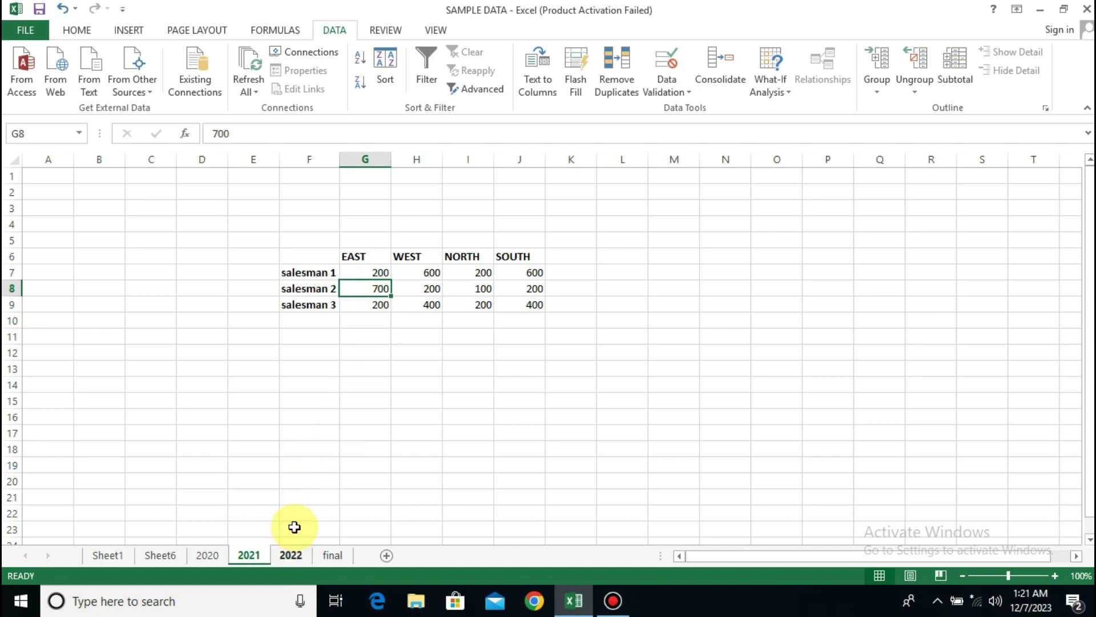
click(290, 555)
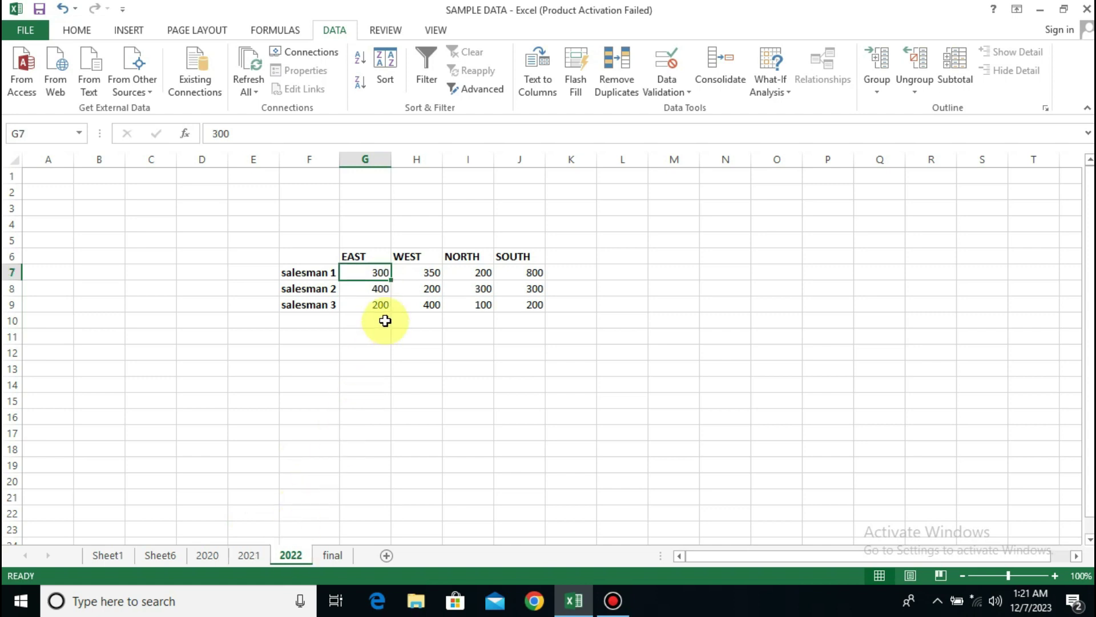
click(334, 555)
click(690, 448)
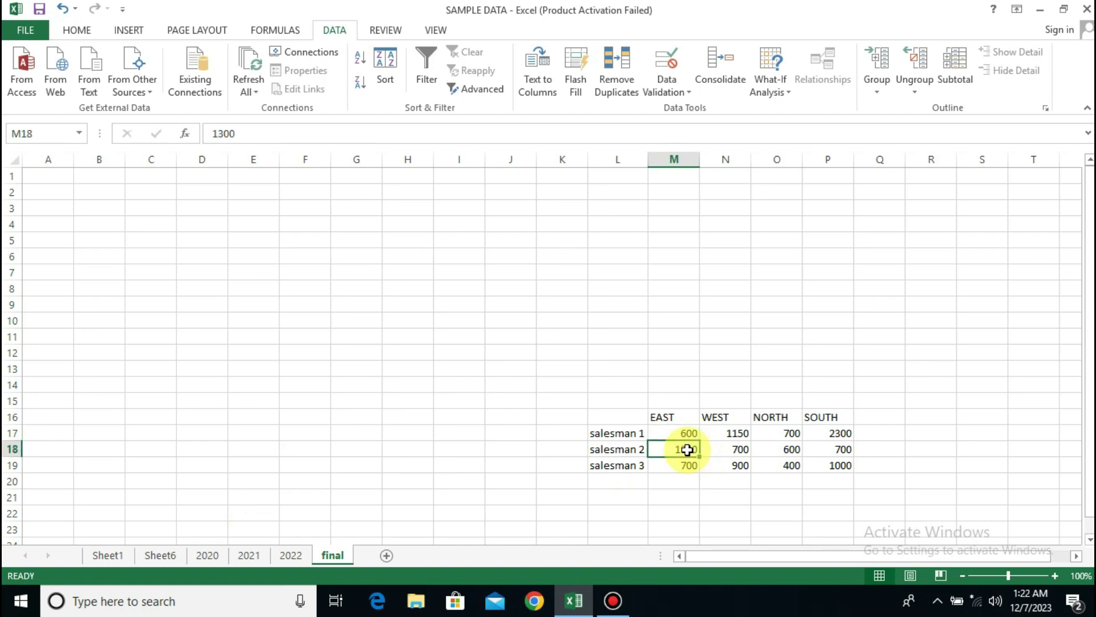
click(398, 374)
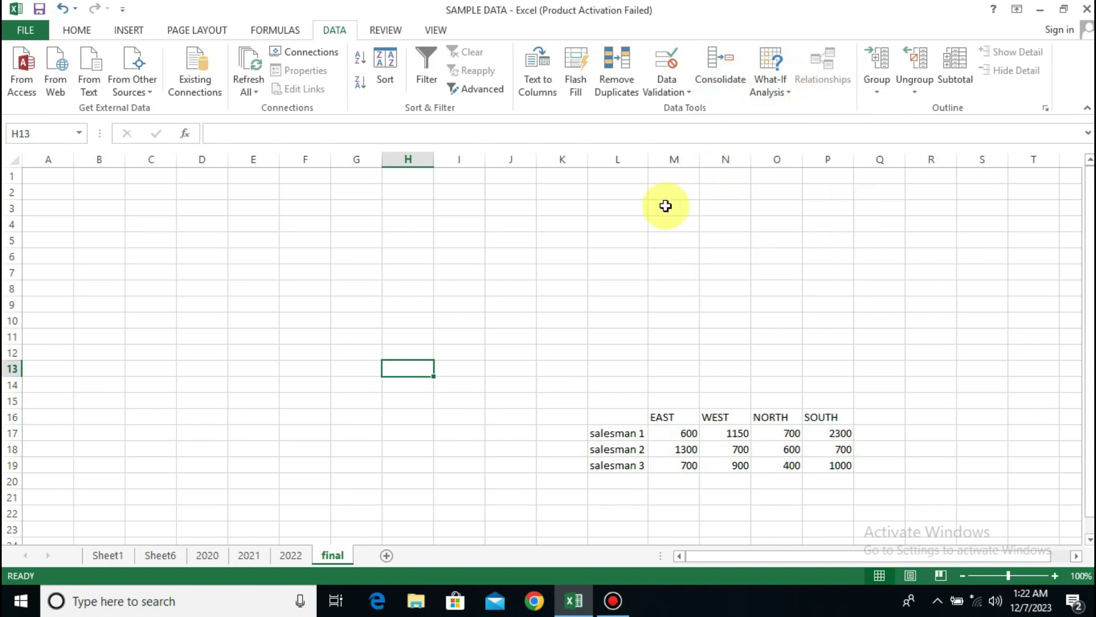
Review the cell range of the 2020 sales table, both with and without its region header row
click(607, 213)
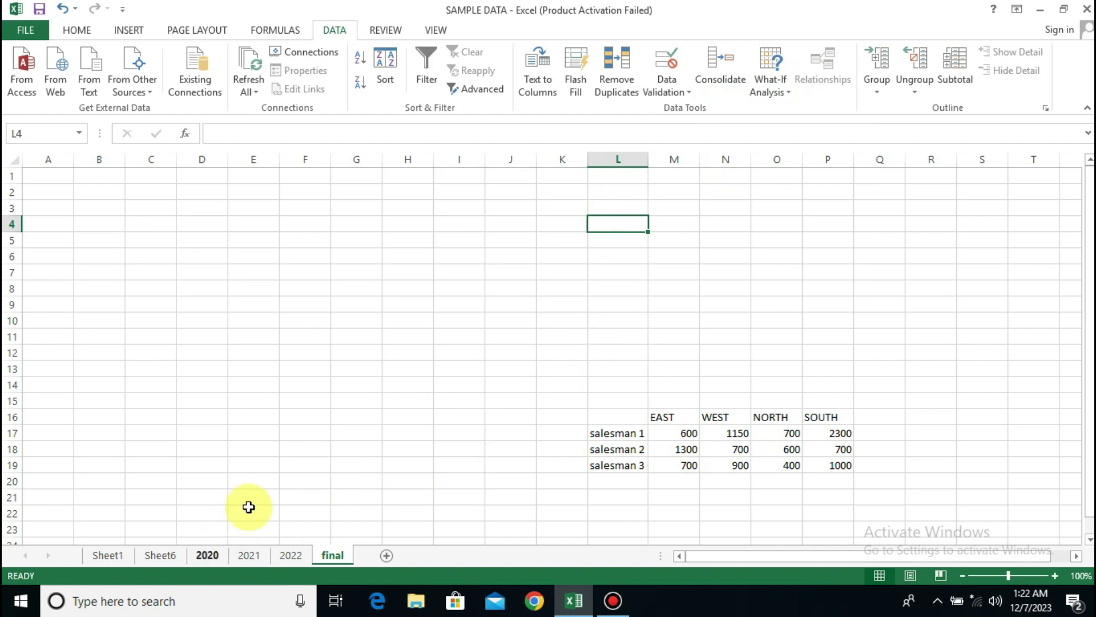
drag(309, 256, 535, 305)
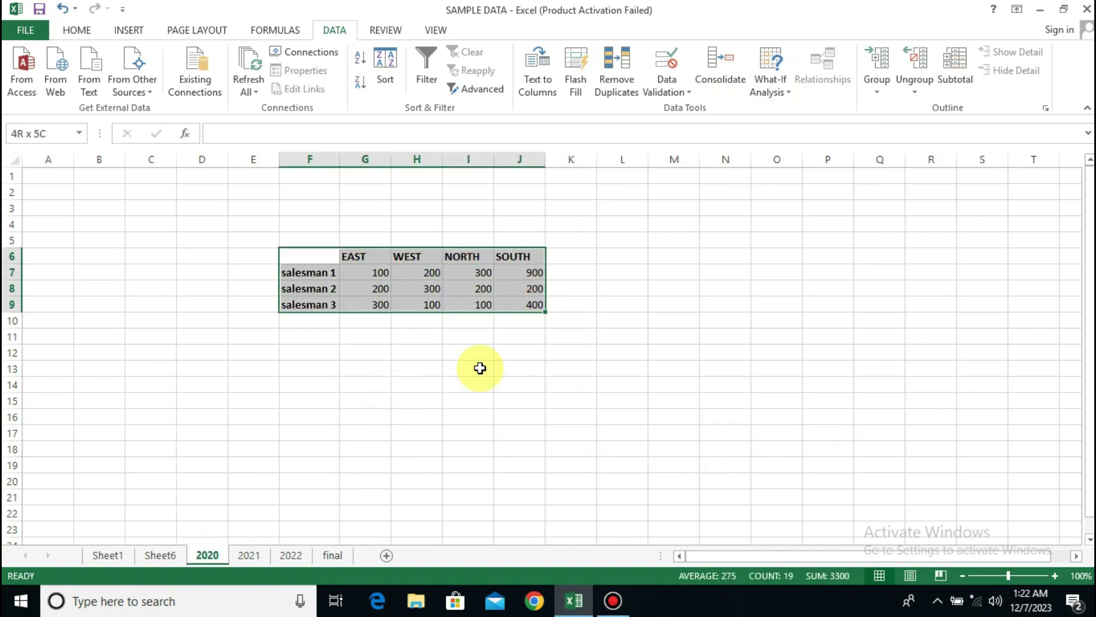
click(428, 379)
drag(318, 255, 357, 256)
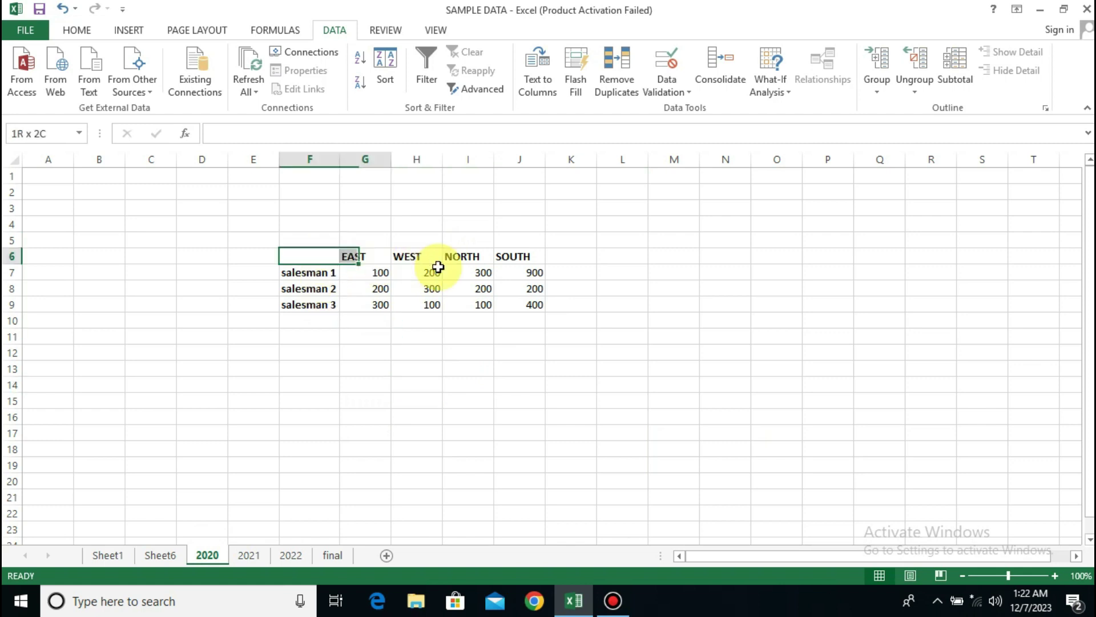
drag(438, 266, 524, 298)
click(446, 390)
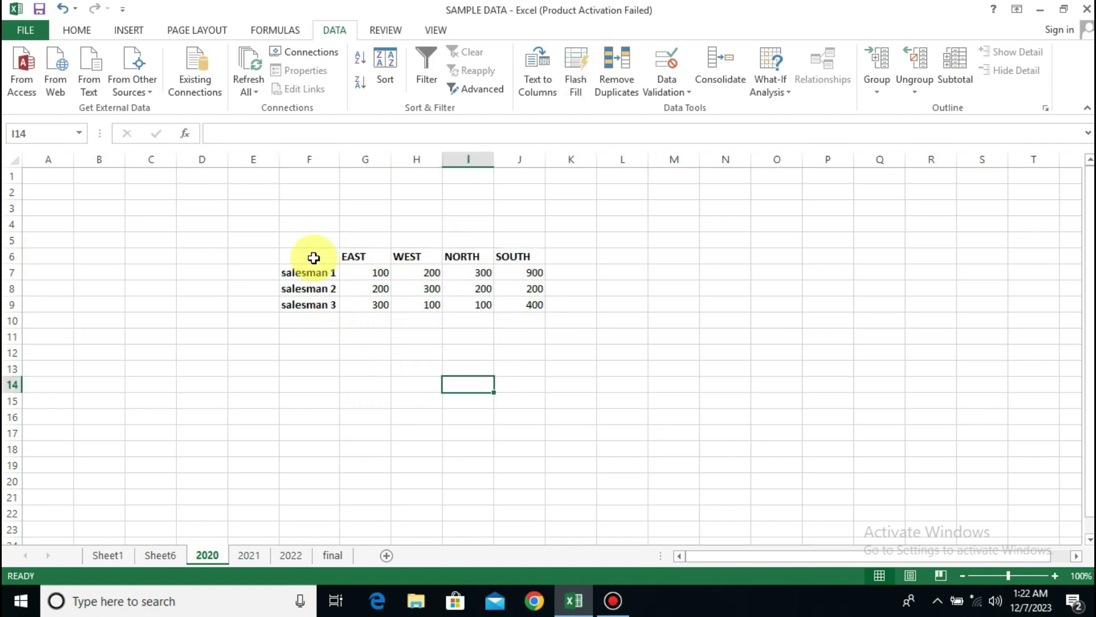
drag(314, 257, 536, 323)
click(355, 350)
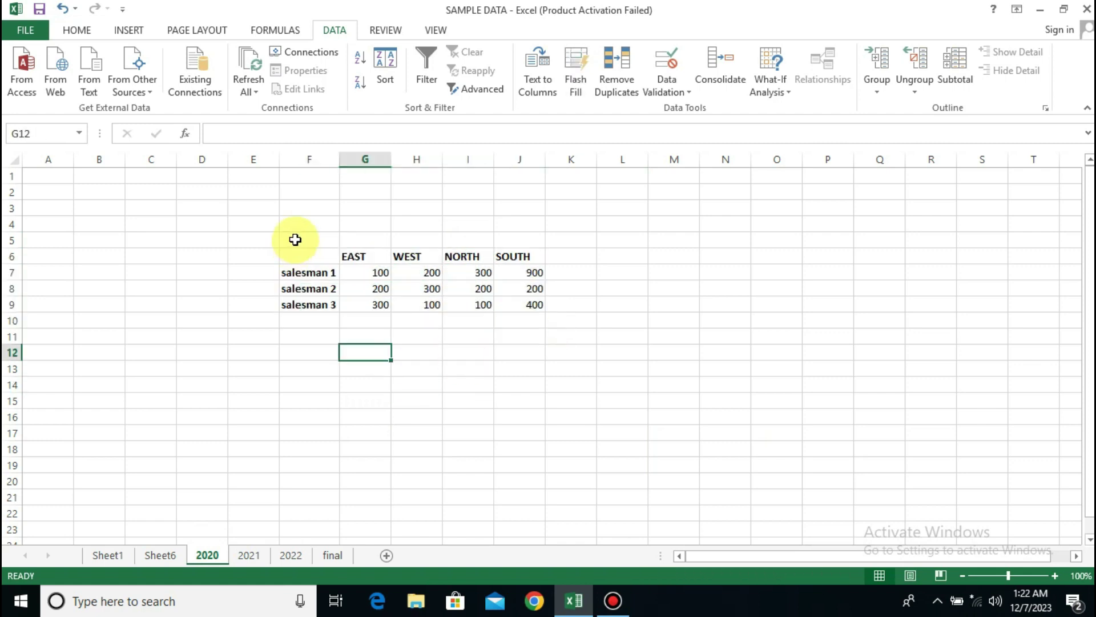
drag(328, 268, 536, 307)
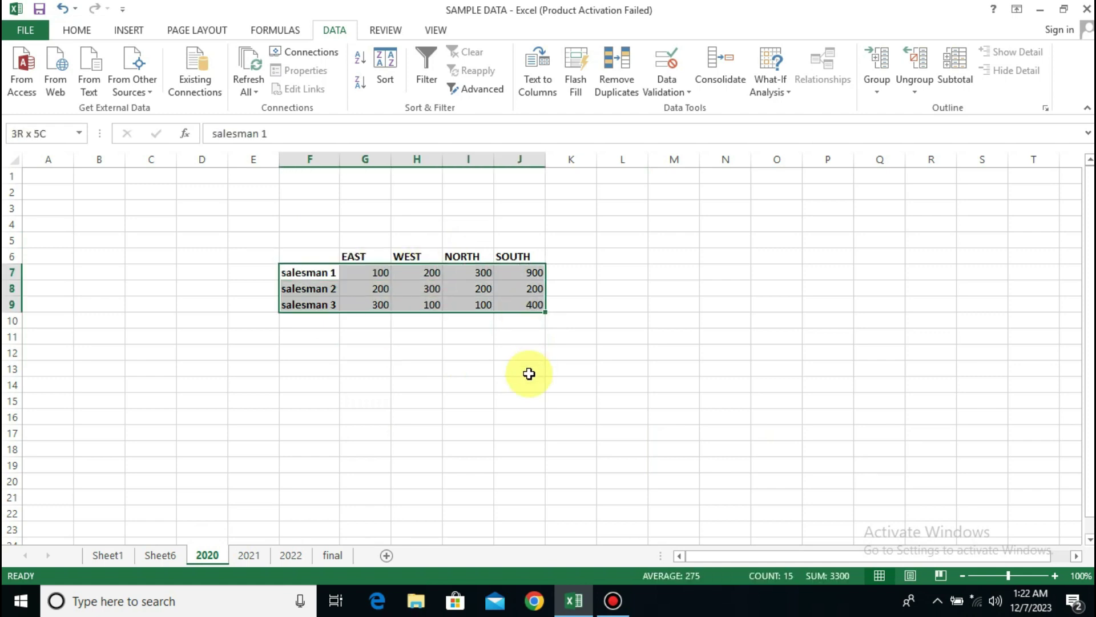
click(529, 373)
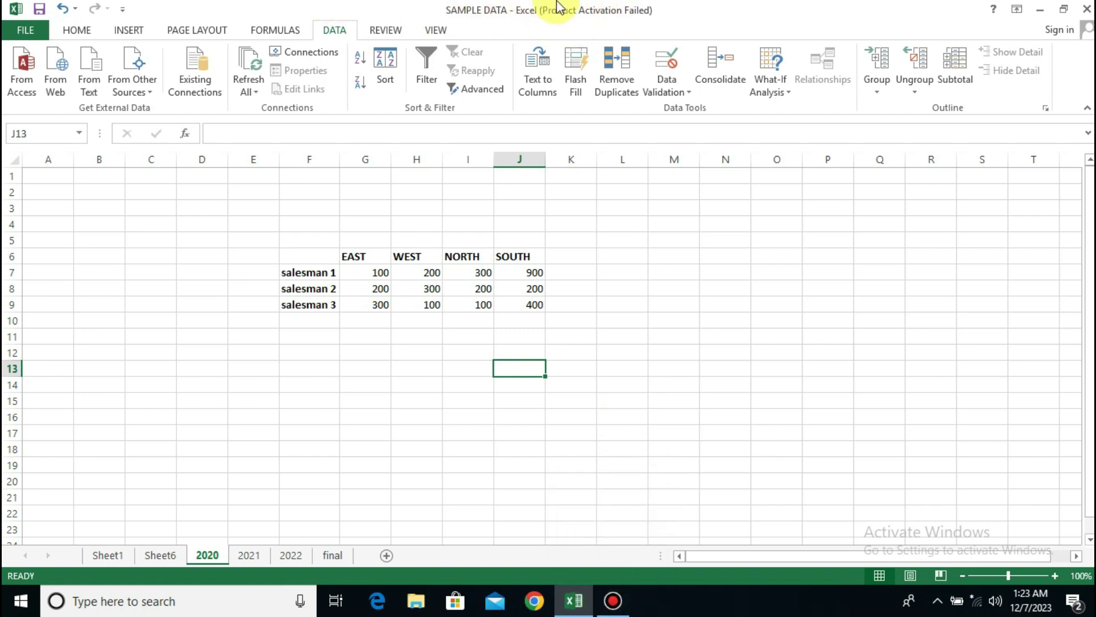
mouse_move(589, 15)
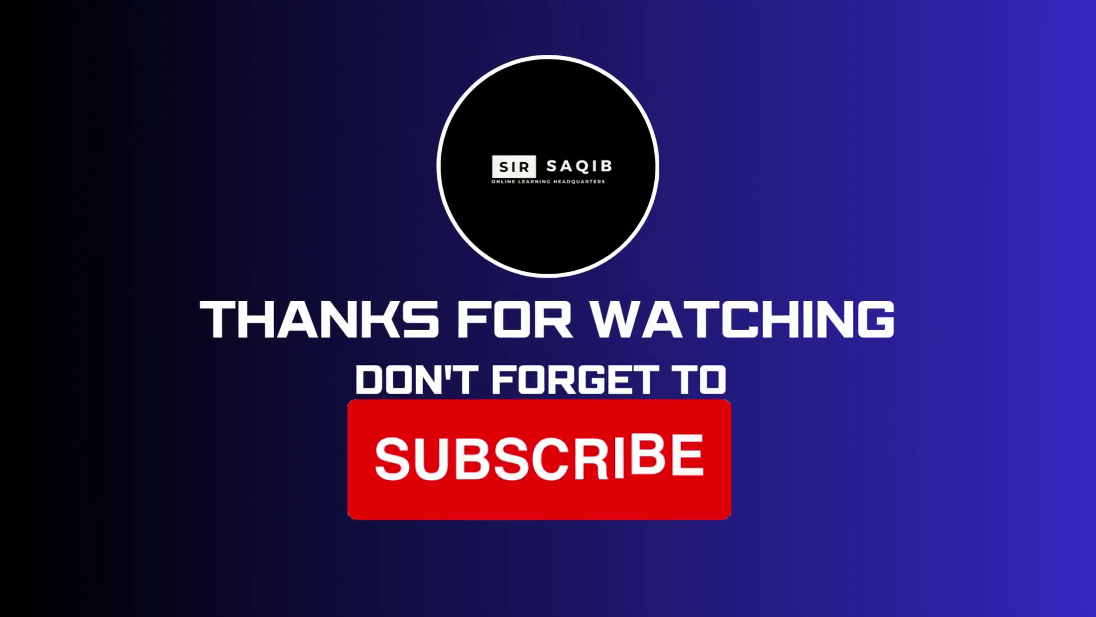